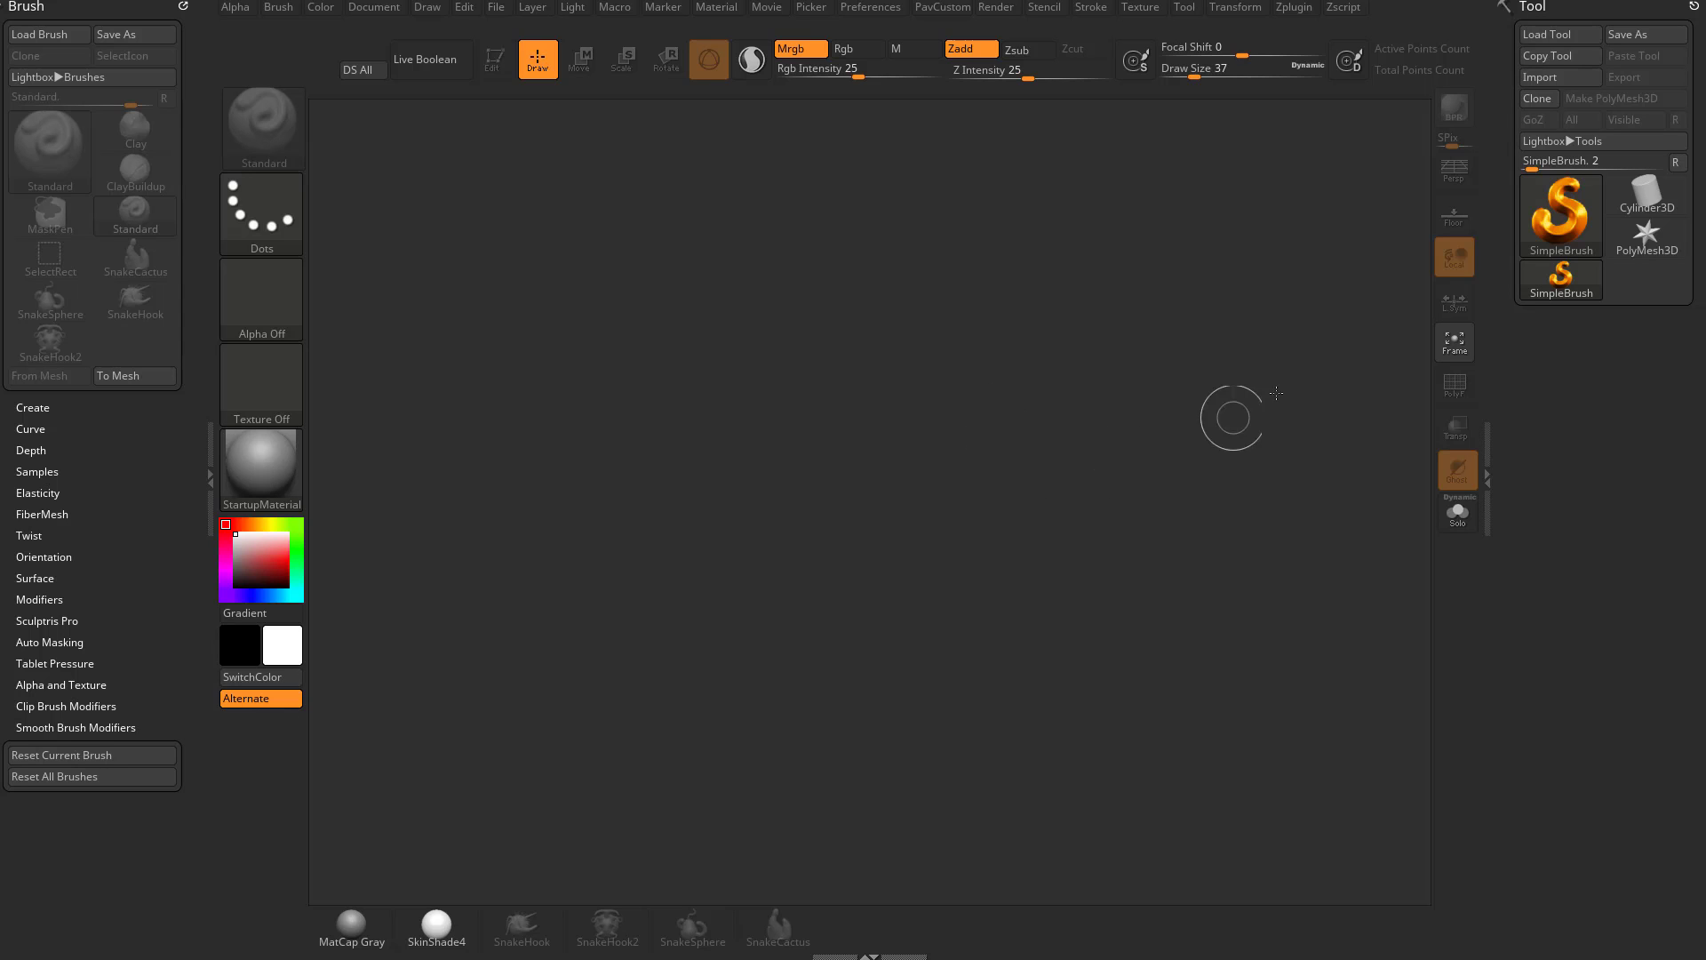
# - Draw a Sphere3D primitive in the middle of the canvas and enter Edit mode
pyautogui.click(1554, 212)
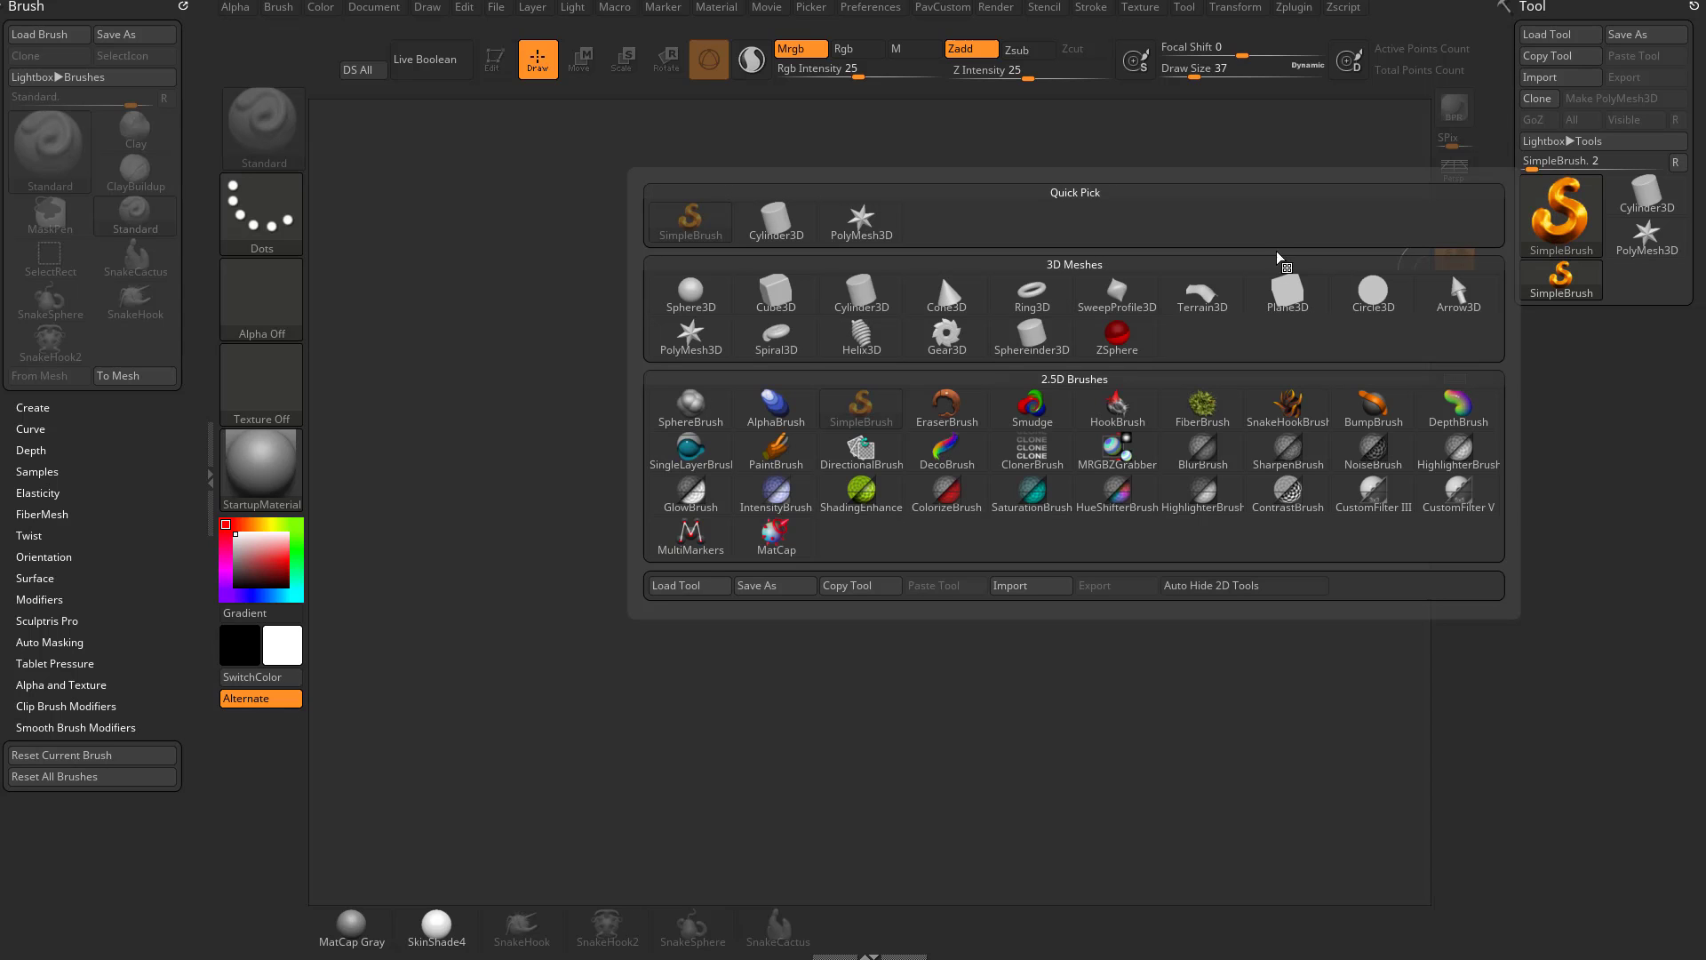
pyautogui.click(690, 288)
pyautogui.moveTo(788, 479); pyautogui.dragTo(848, 720)
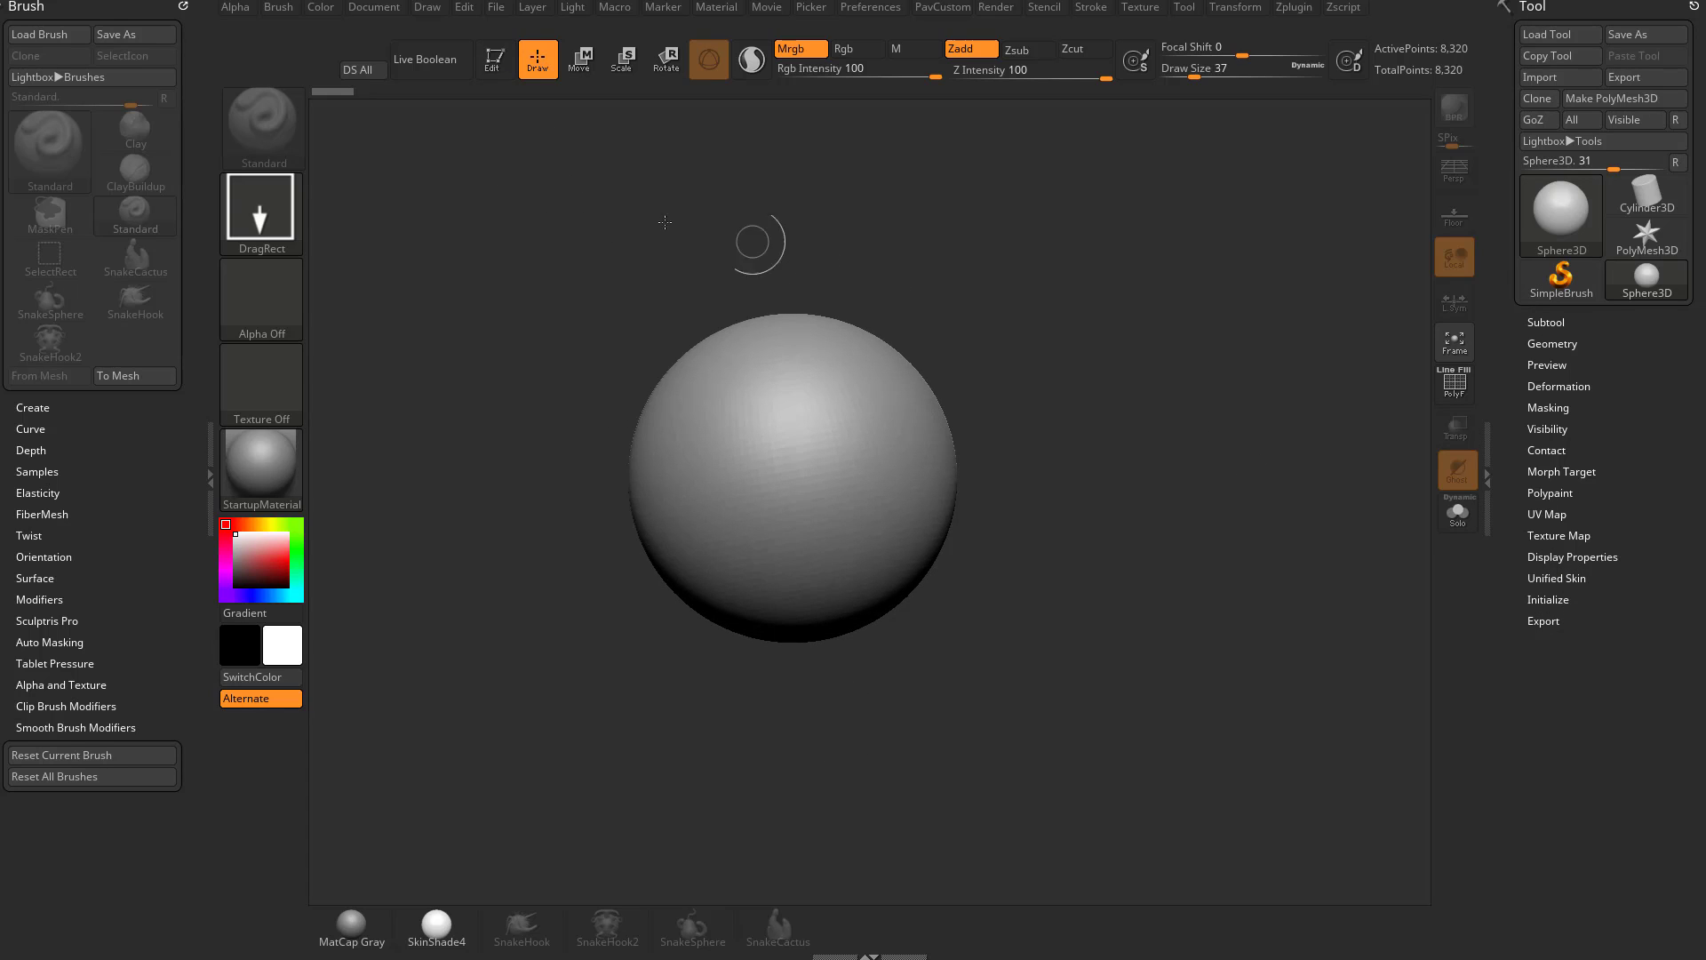
pyautogui.click(495, 58)
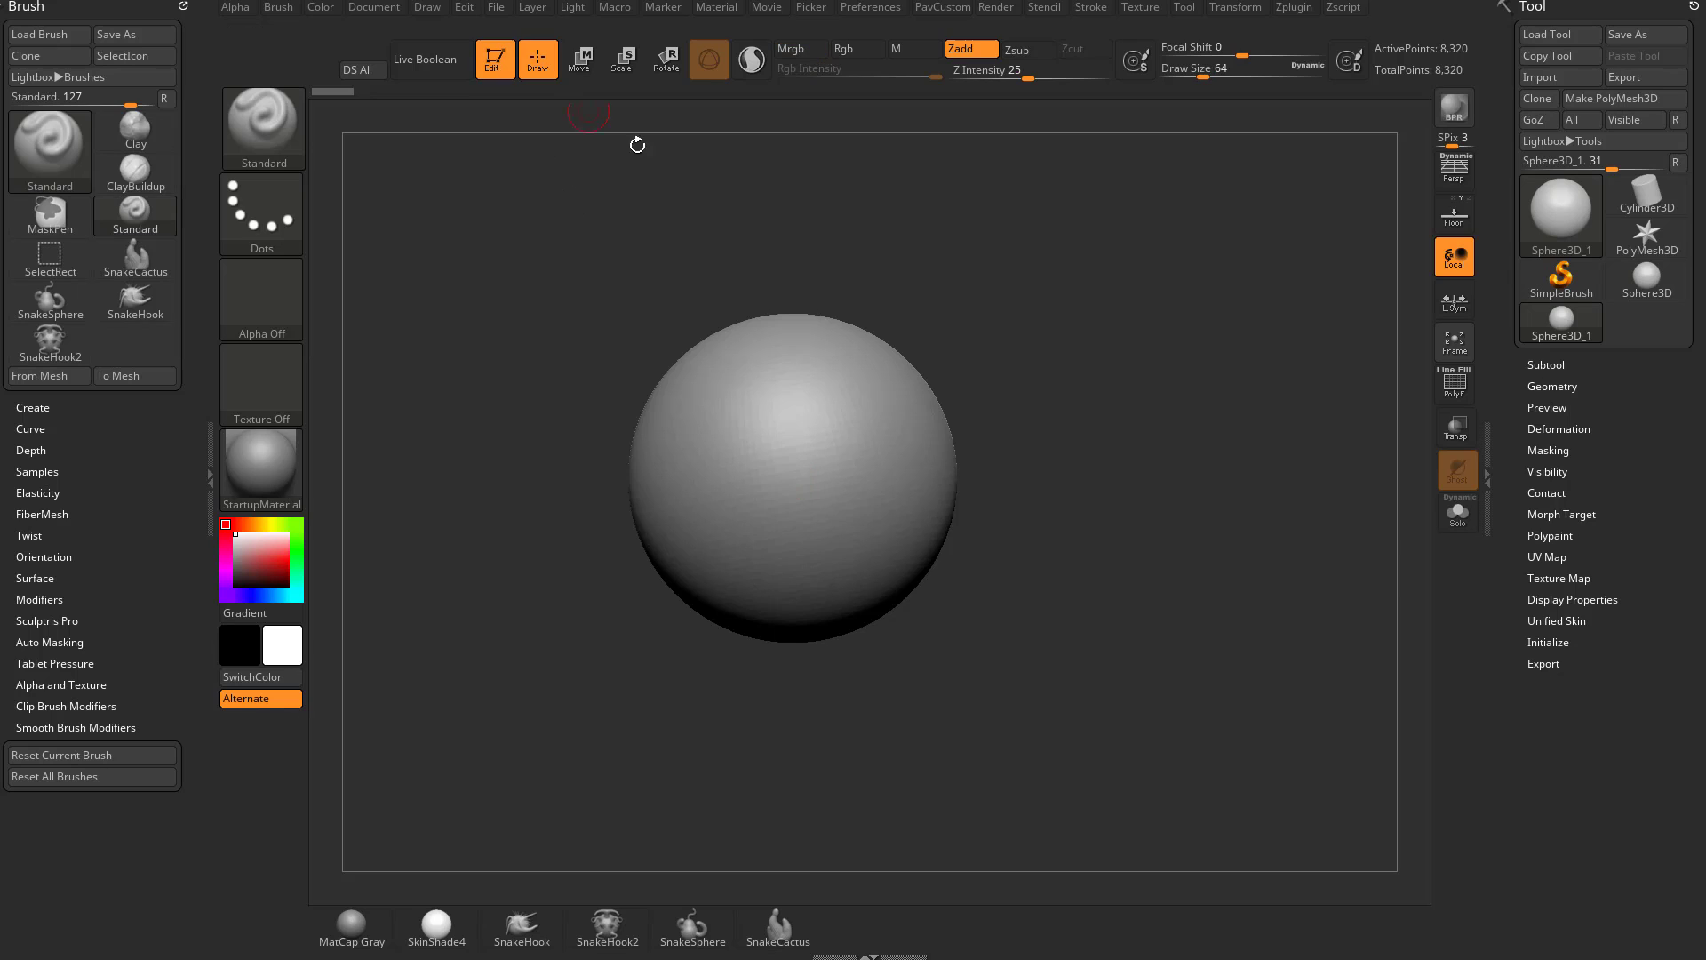
# - Convert the sphere to a PolyMesh3D and undo a test stroke on its surface
pyautogui.click(1587, 100)
pyautogui.keyDown('alt'); pyautogui.moveTo(1294, 385); pyautogui.dragTo(1290, 432); pyautogui.keyUp('alt')
pyautogui.moveTo(846, 412)
pyautogui.mouseDown()
pyautogui.moveTo(847, 496)
pyautogui.moveTo(769, 498)
pyautogui.moveTo(835, 391)
pyautogui.moveTo(964, 520)
pyautogui.mouseUp()
pyautogui.hotkey('ctrl', 'z')
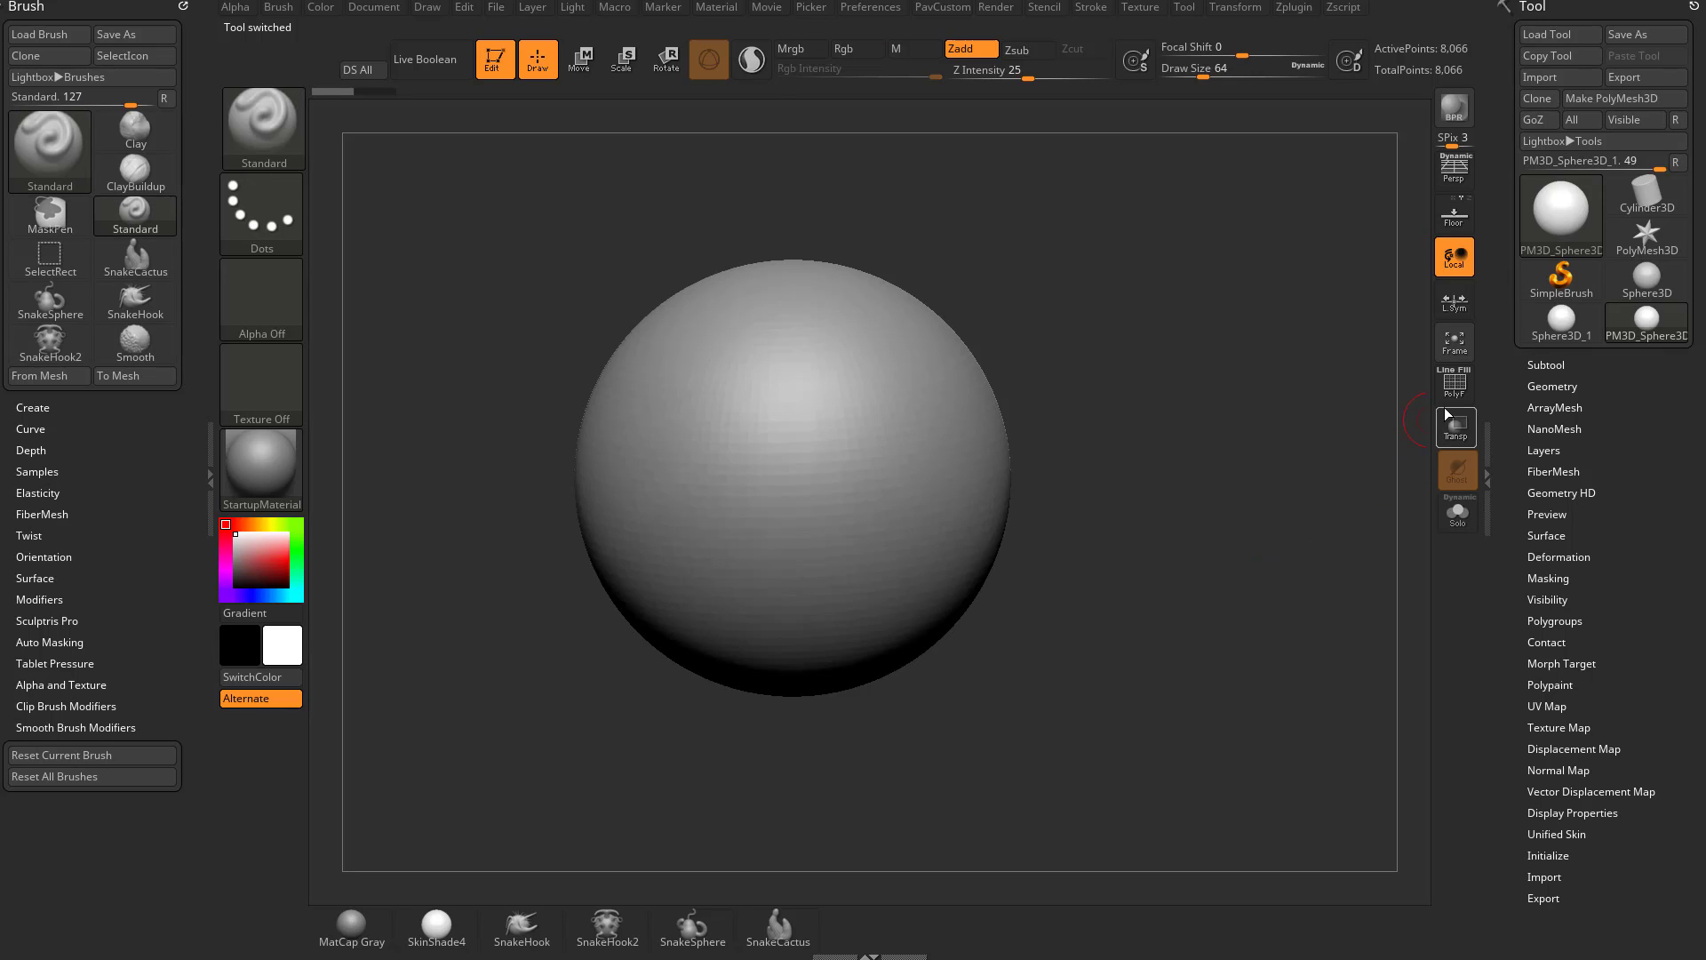
# - Examine the sphere's polygon wireframe with PolyFrame, and turn the overlay off again
pyautogui.click(1457, 389)
pyautogui.click(1459, 393)
pyautogui.click(1459, 393)
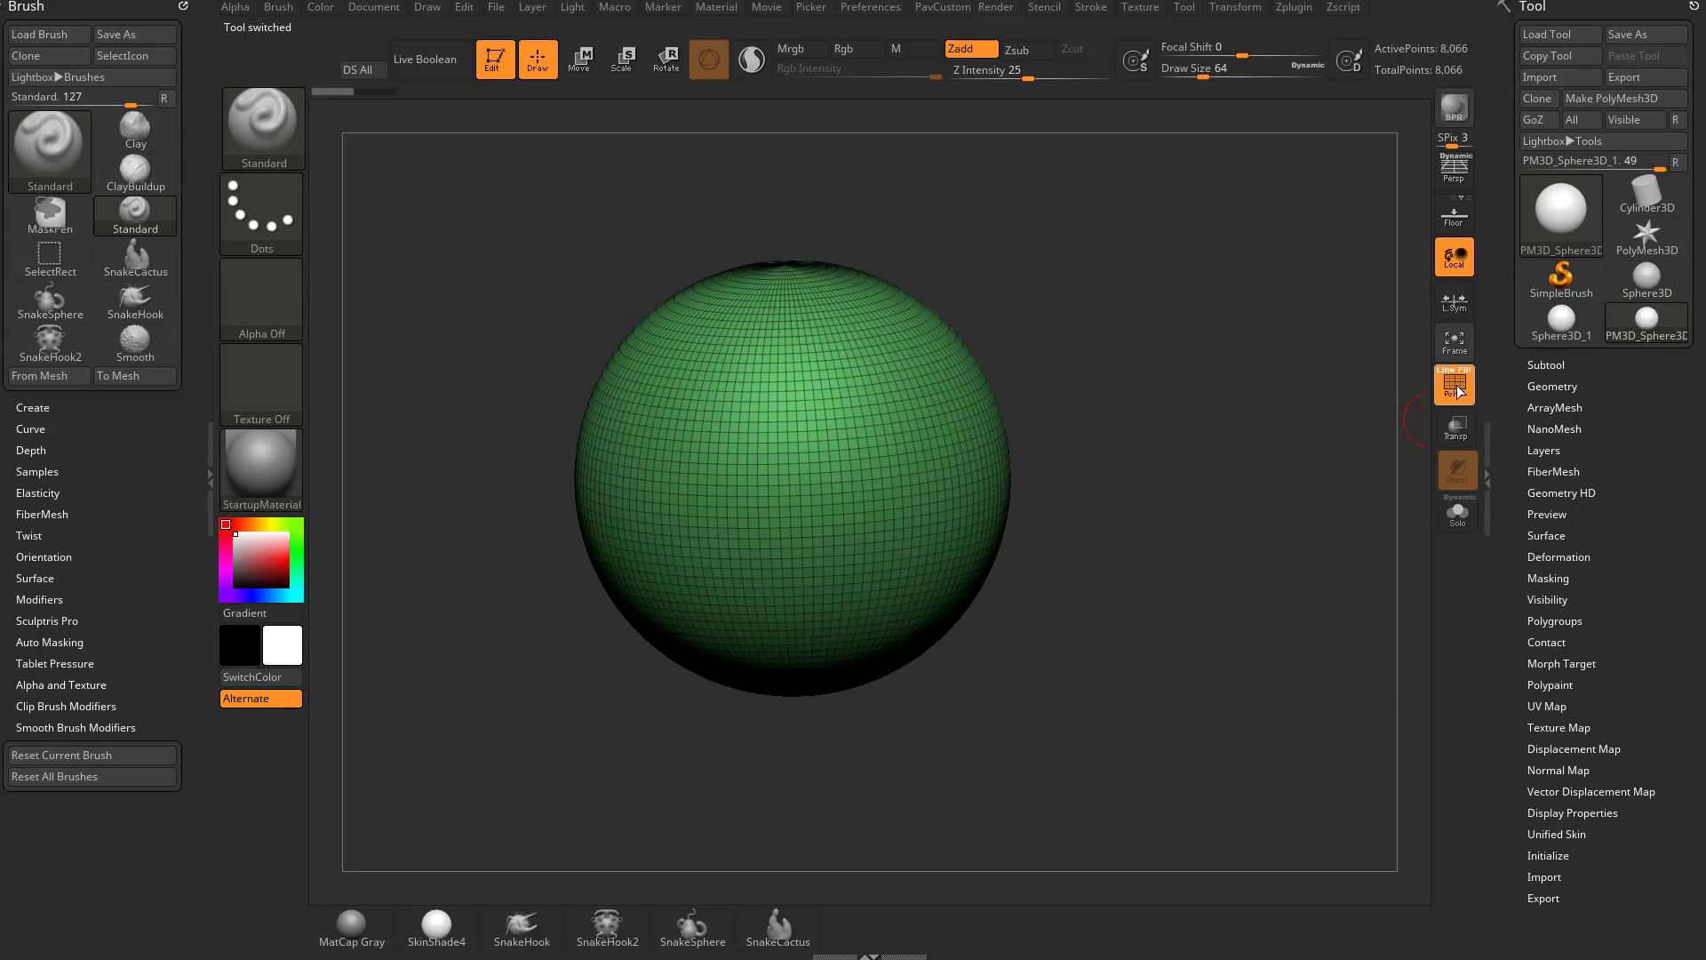
pyautogui.click(1459, 391)
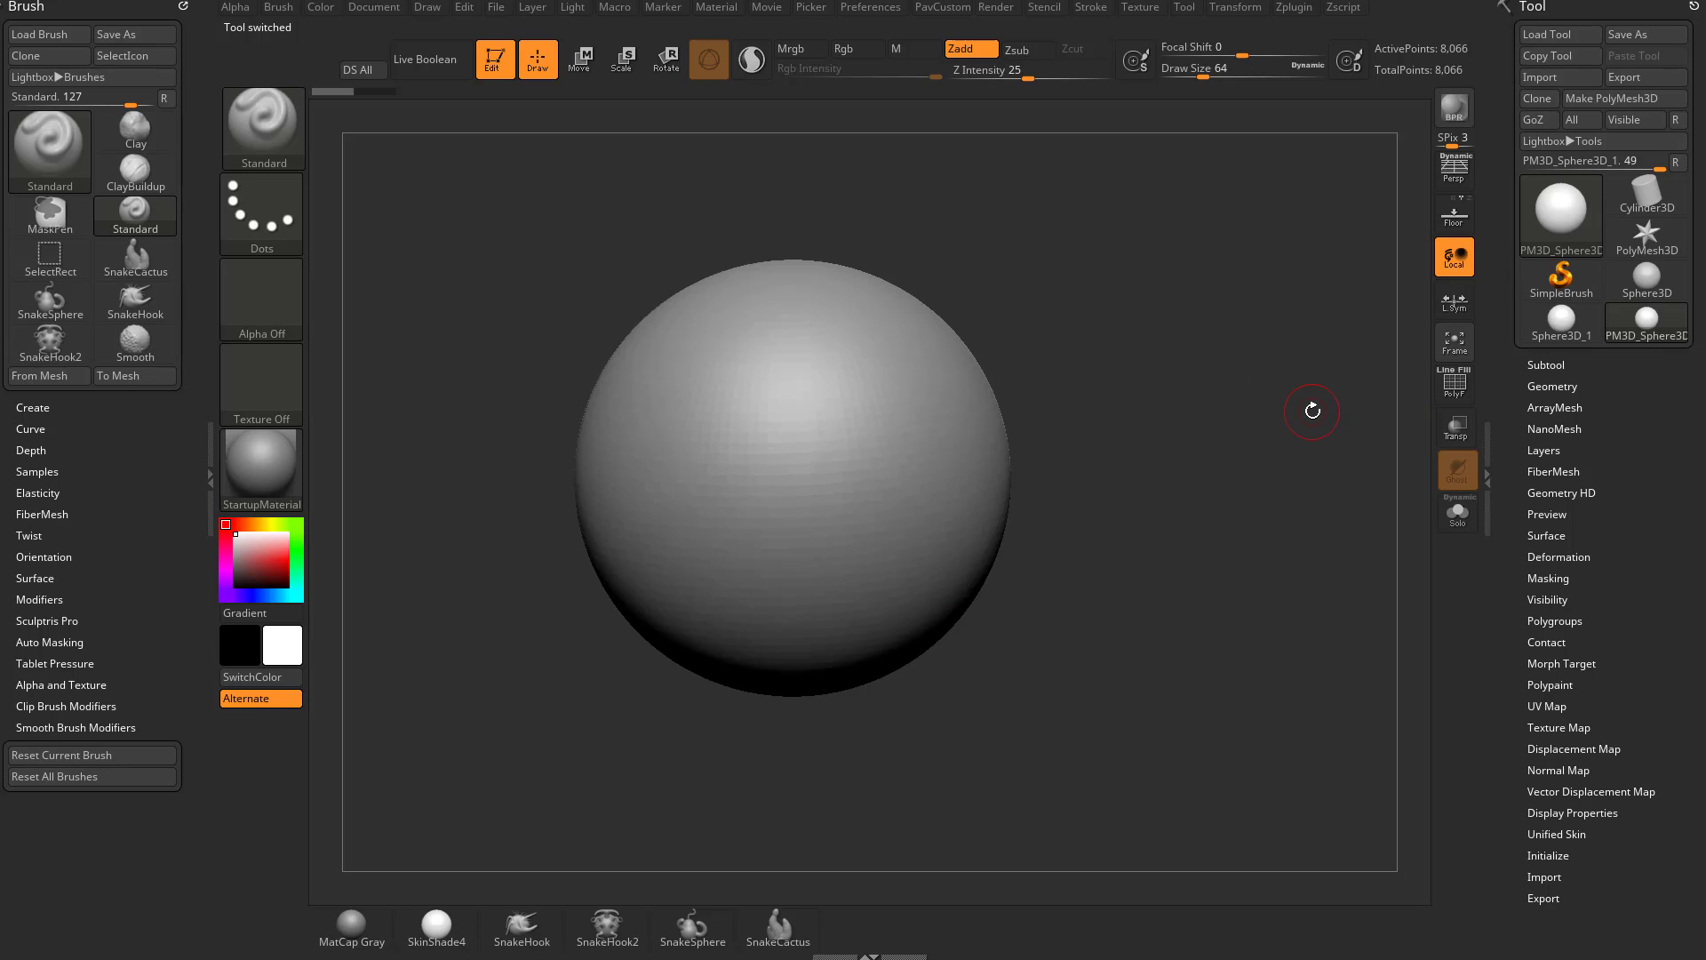
# - Look through the LightBox project and tool libraries, and hide LightBox again
pyautogui.press(',')
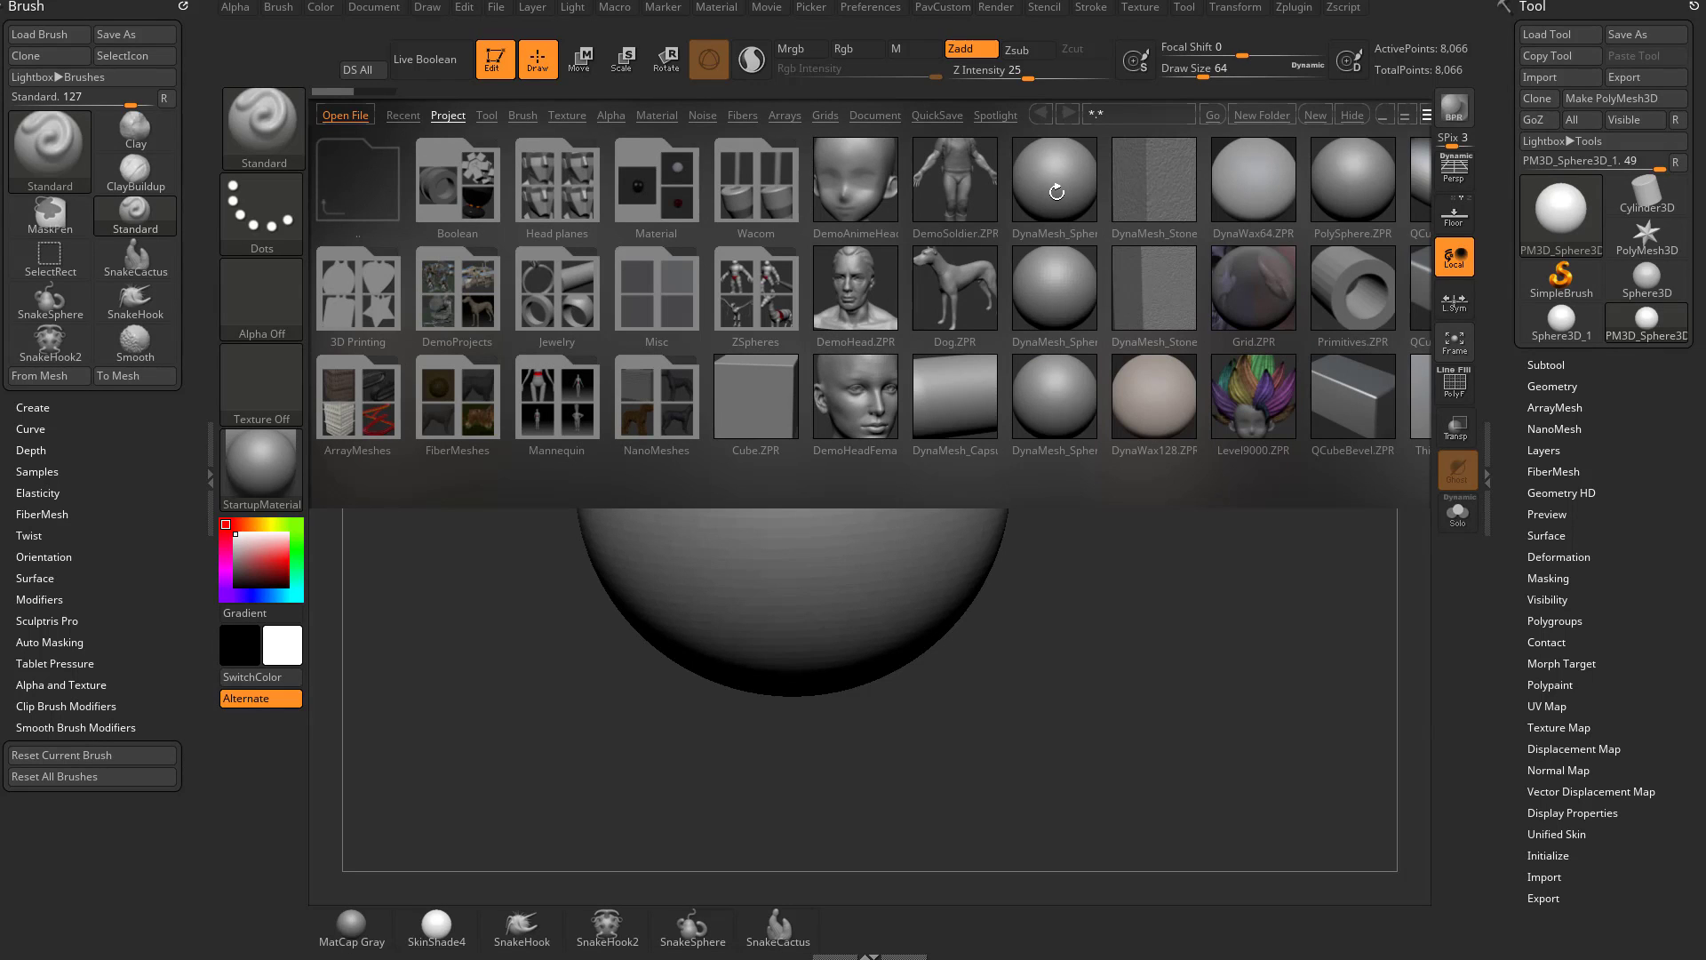
pyautogui.click(489, 116)
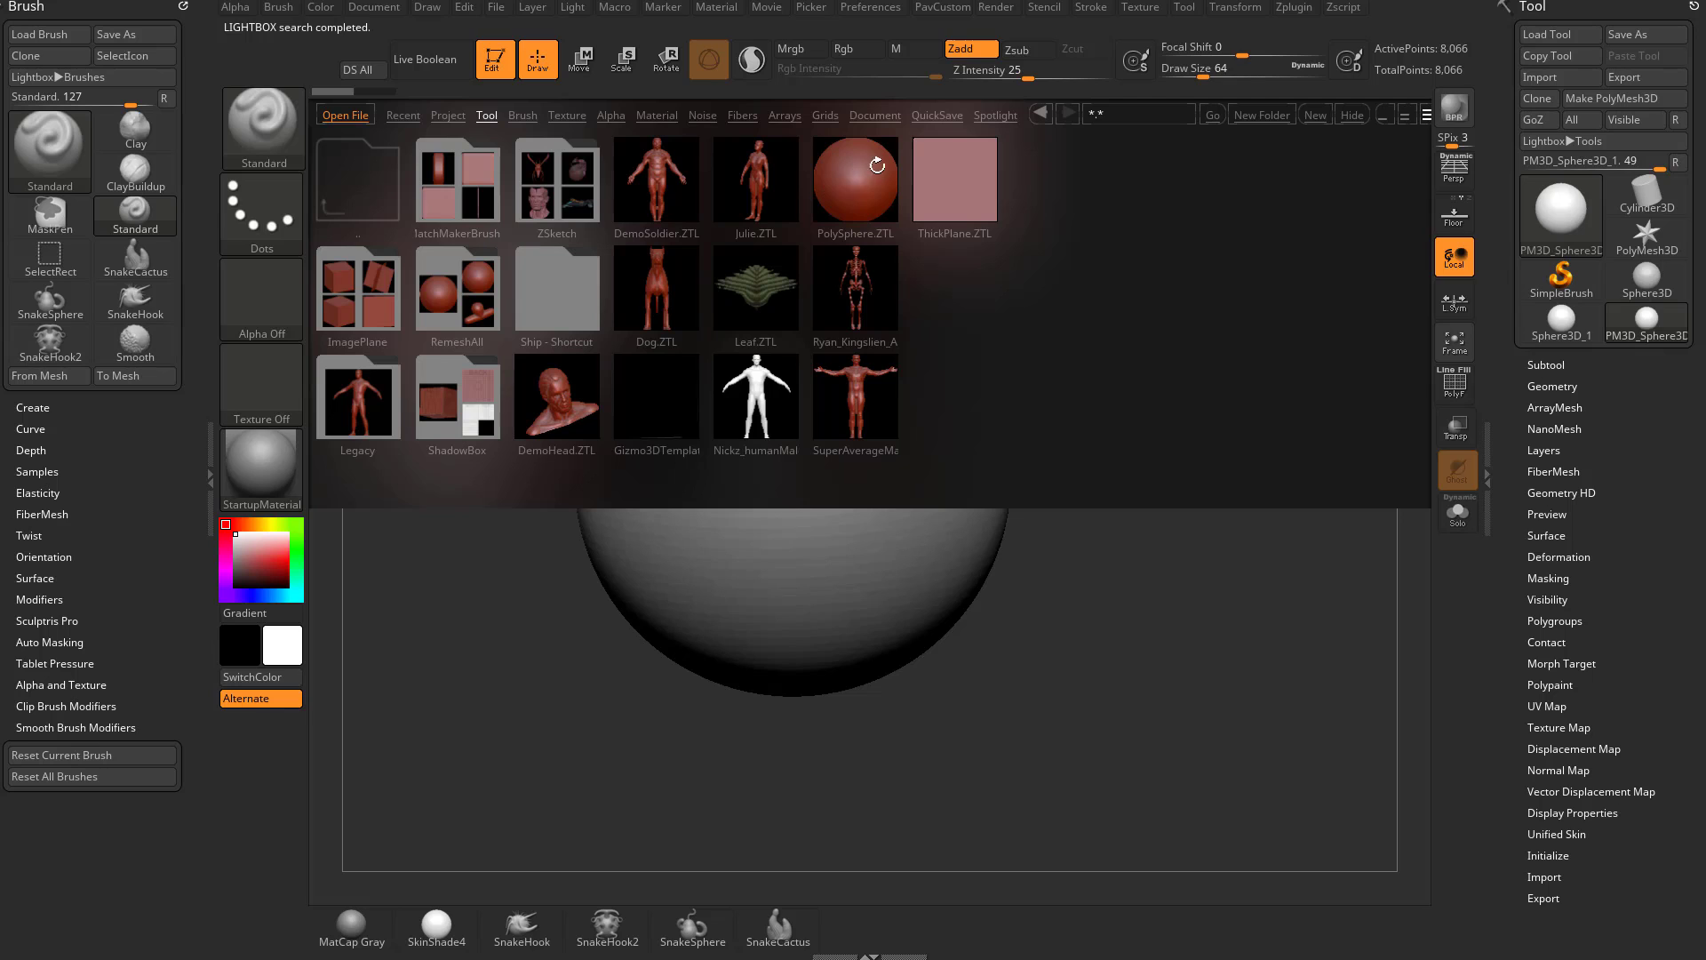
pyautogui.click(1353, 117)
# - Recheck the polygon distribution on the sphere with the wireframe overlay, and return to plain shading
pyautogui.click(1455, 384)
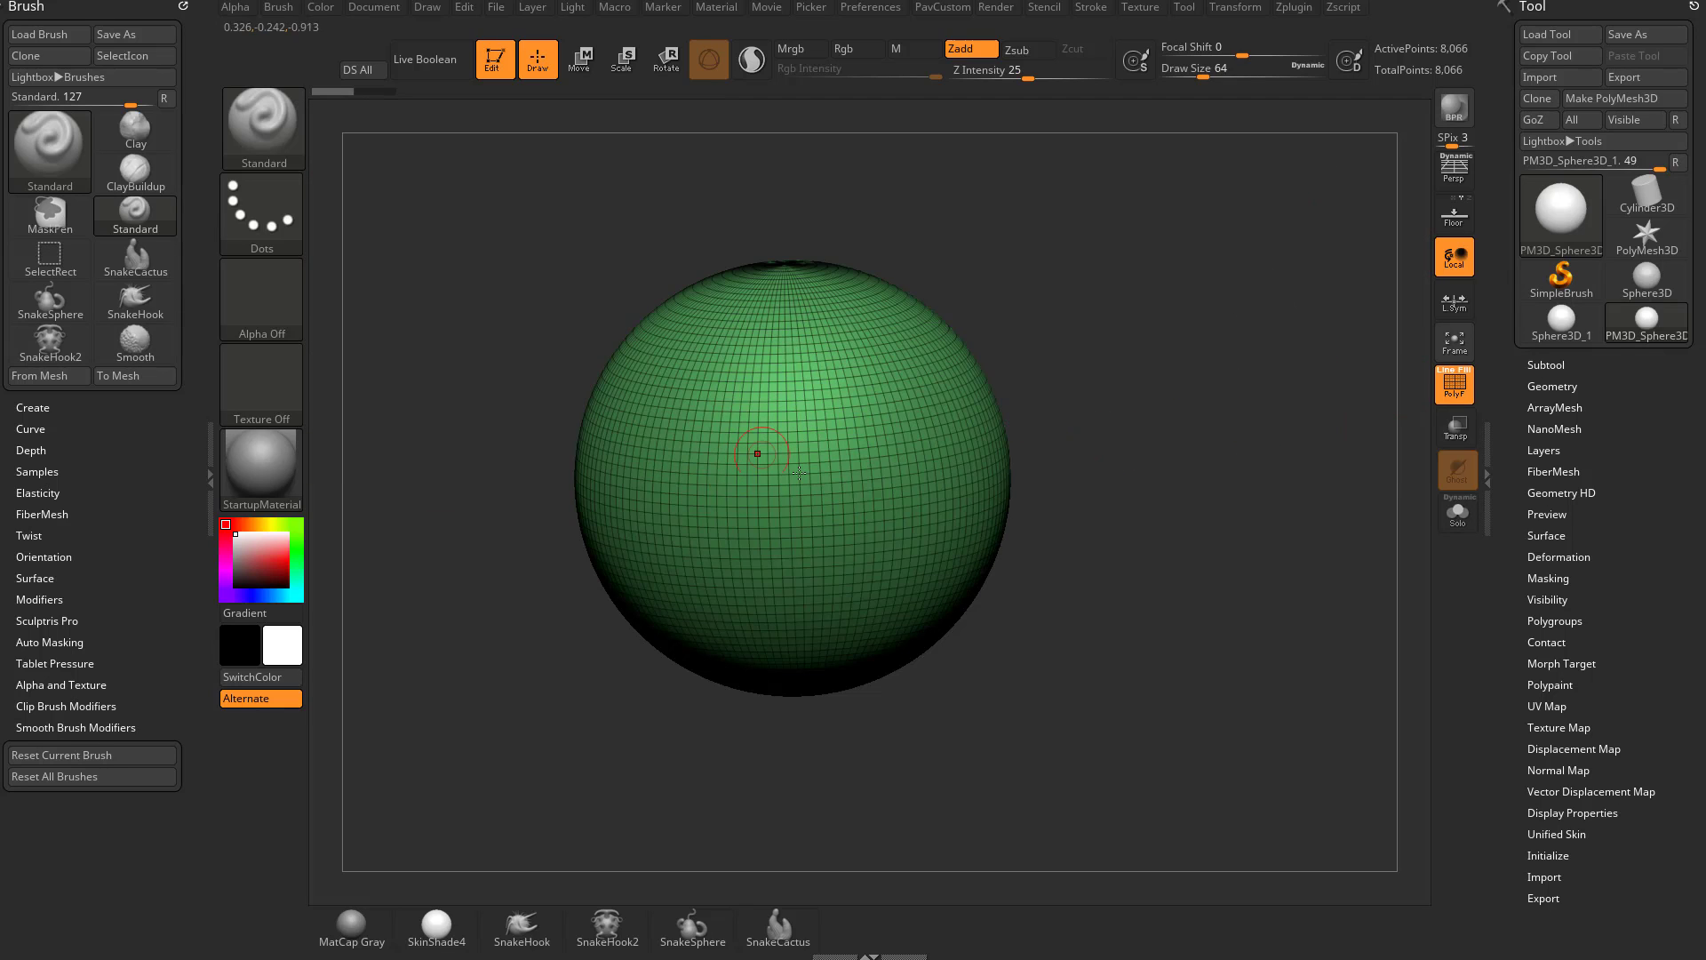
pyautogui.click(1453, 387)
pyautogui.moveTo(1179, 319)
pyautogui.keyDown('alt'); pyautogui.mouseDown()
pyautogui.moveTo(1133, 286)
pyautogui.moveTo(1191, 306)
pyautogui.mouseUp(); pyautogui.keyUp('alt')
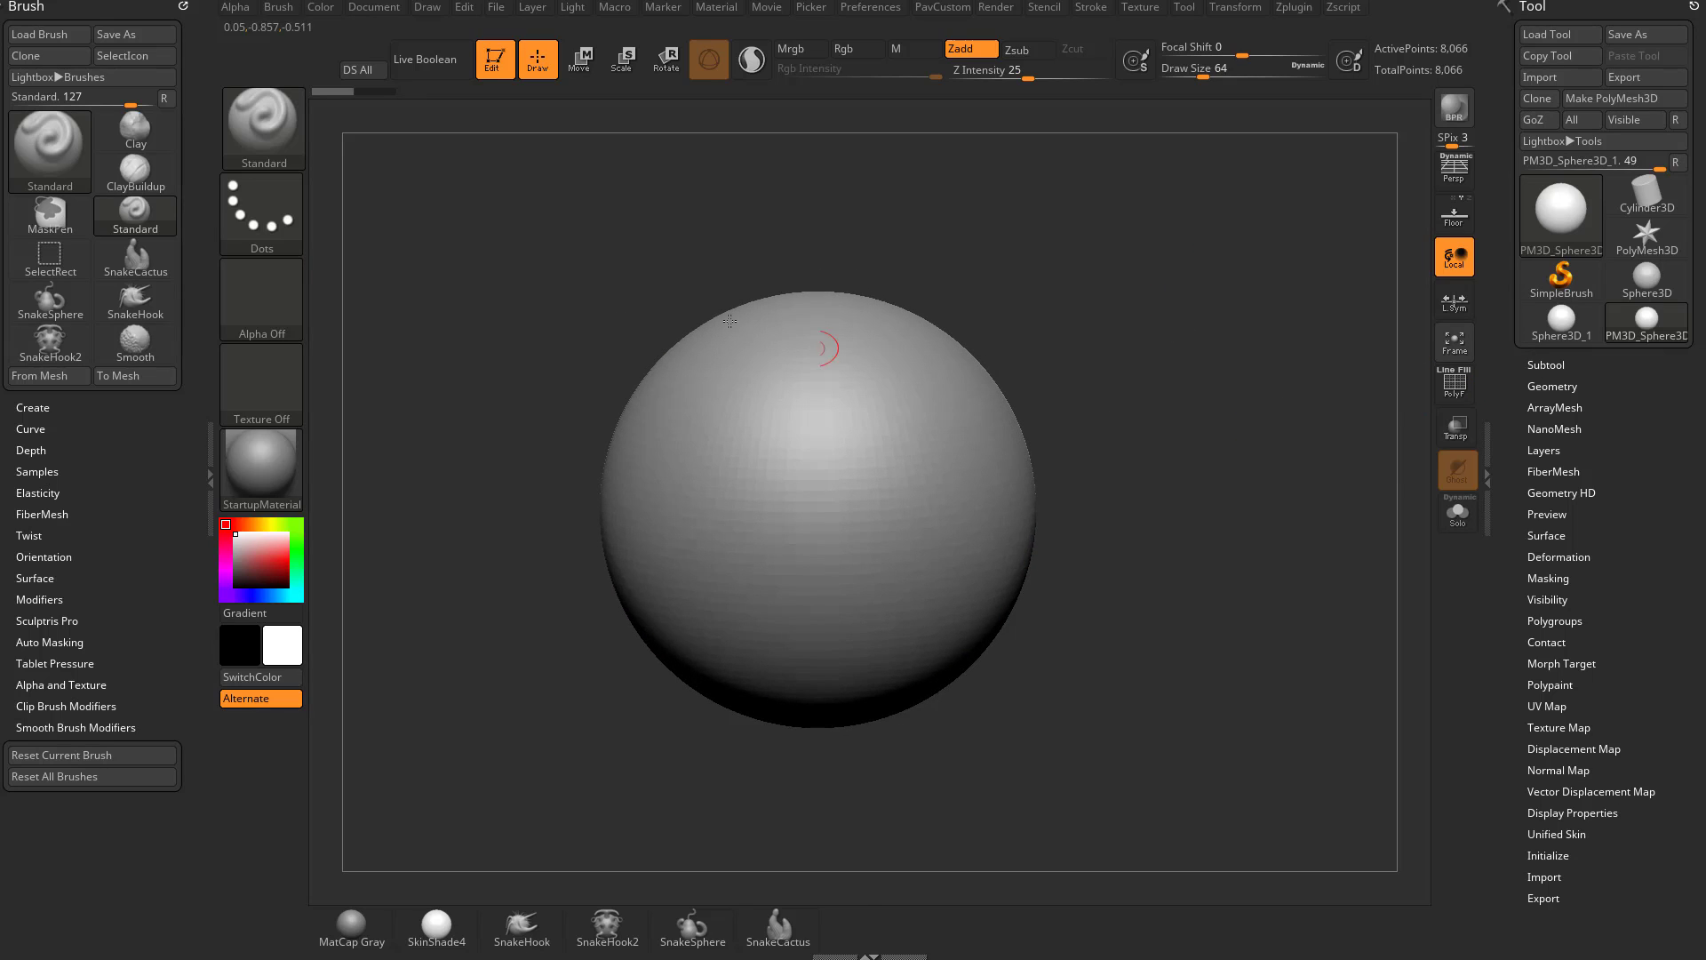
# - Remove the Brush palette from the left tray and dock it there again
pyautogui.doubleClick(207, 415)
pyautogui.doubleClick(7, 417)
pyautogui.click(184, 8)
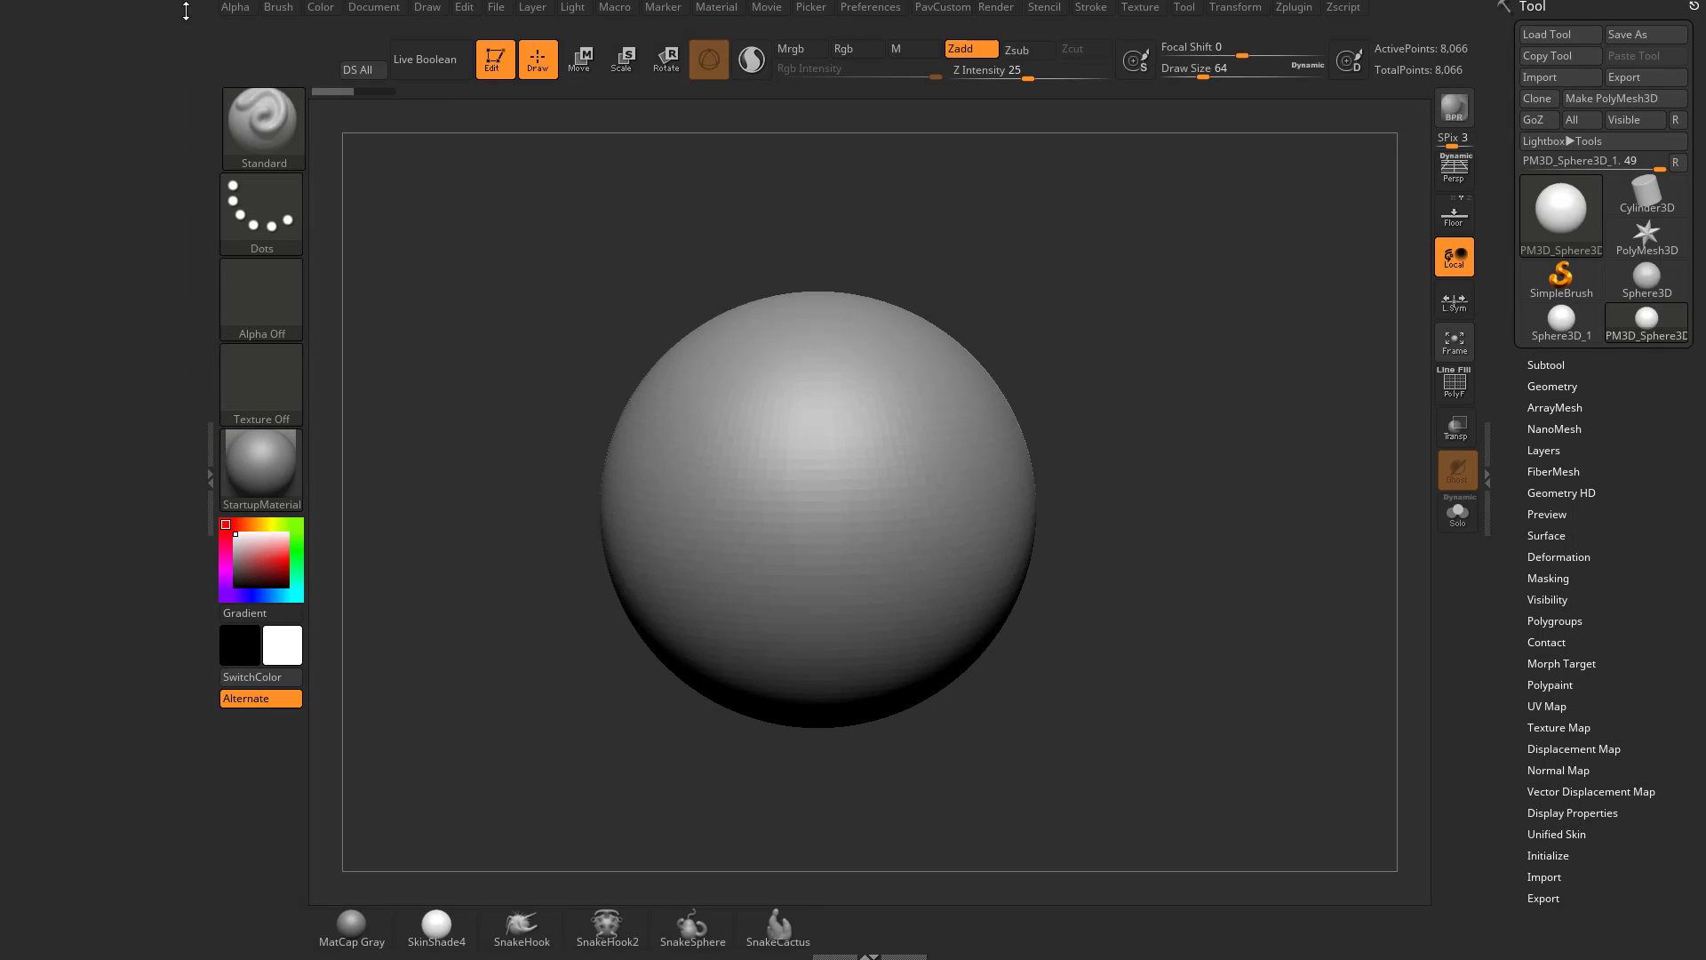
pyautogui.click(277, 8)
pyautogui.moveTo(272, 32)
pyautogui.mouseDown()
pyautogui.moveTo(137, 103)
pyautogui.moveTo(127, 37)
pyautogui.mouseUp()
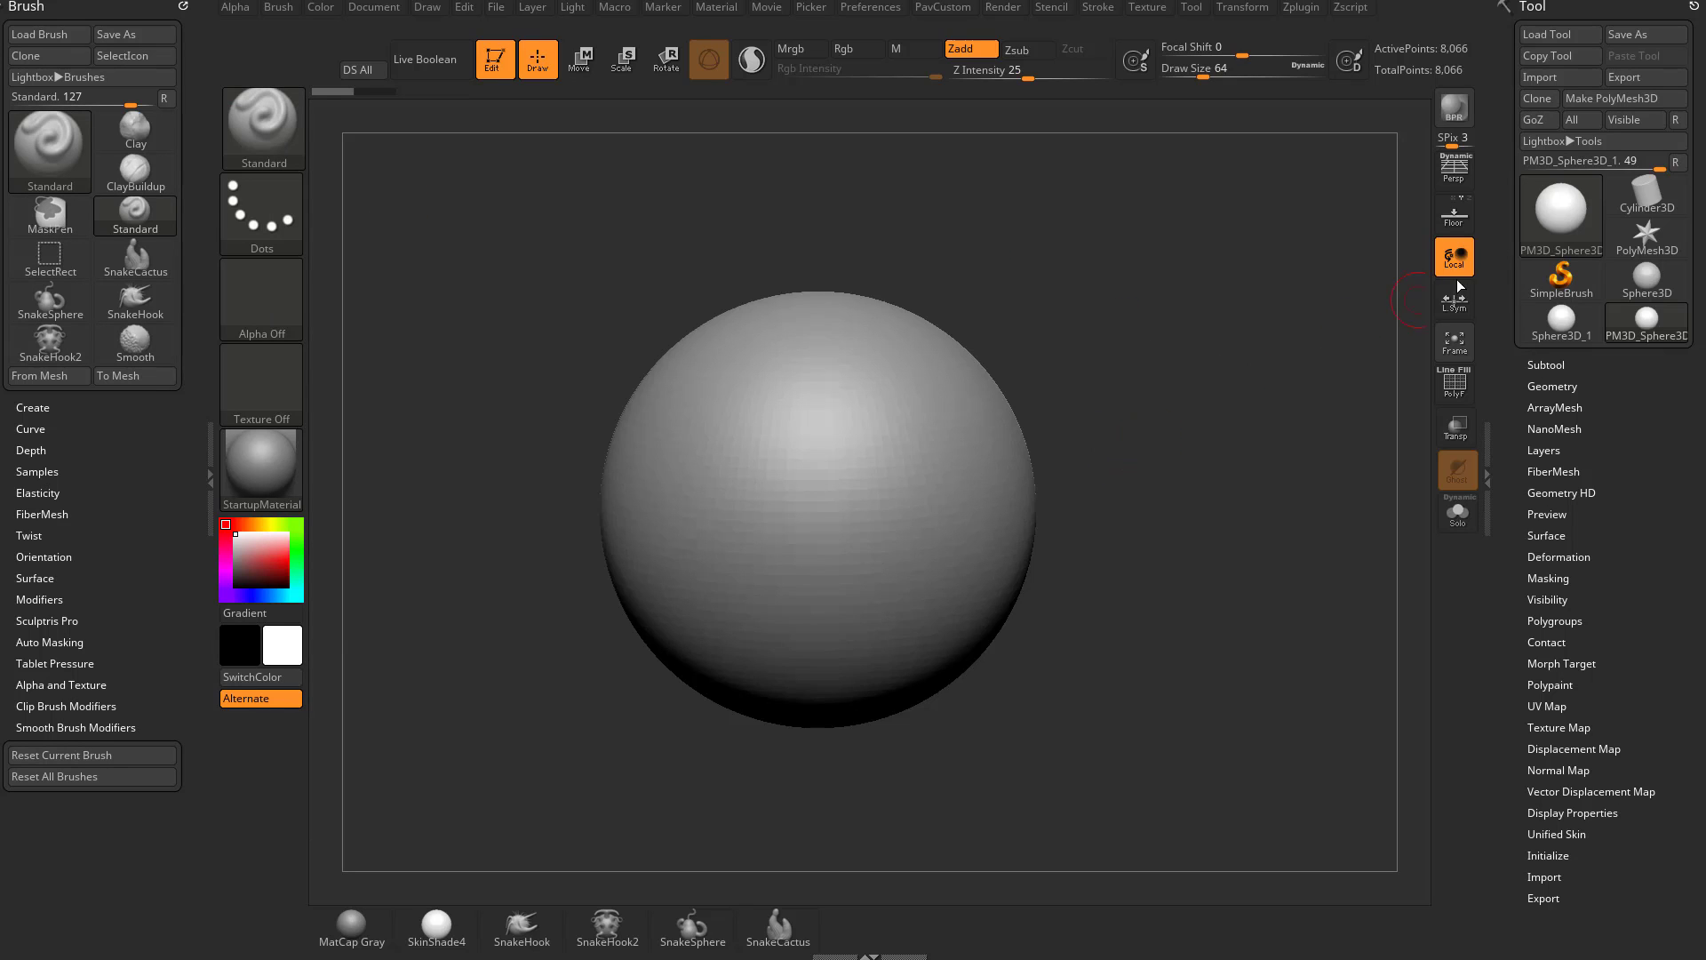
# - Select the ClayBuildup brush from the 3D sculpting brushes
pyautogui.click(1566, 215)
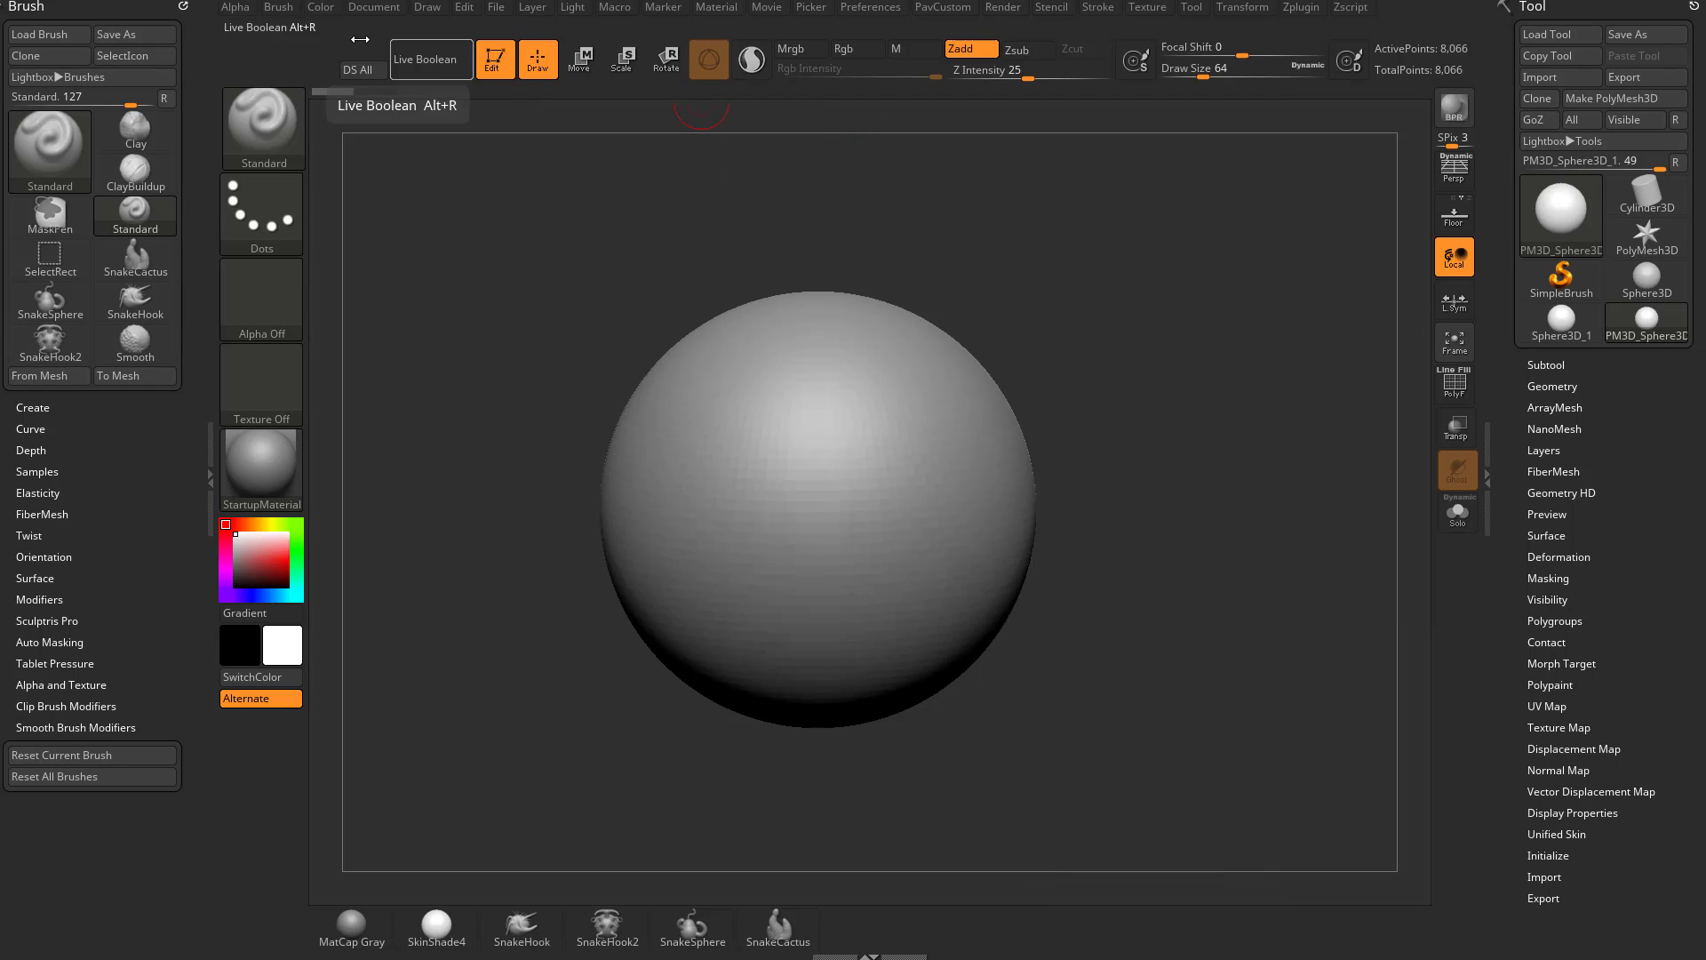
pyautogui.click(282, 8)
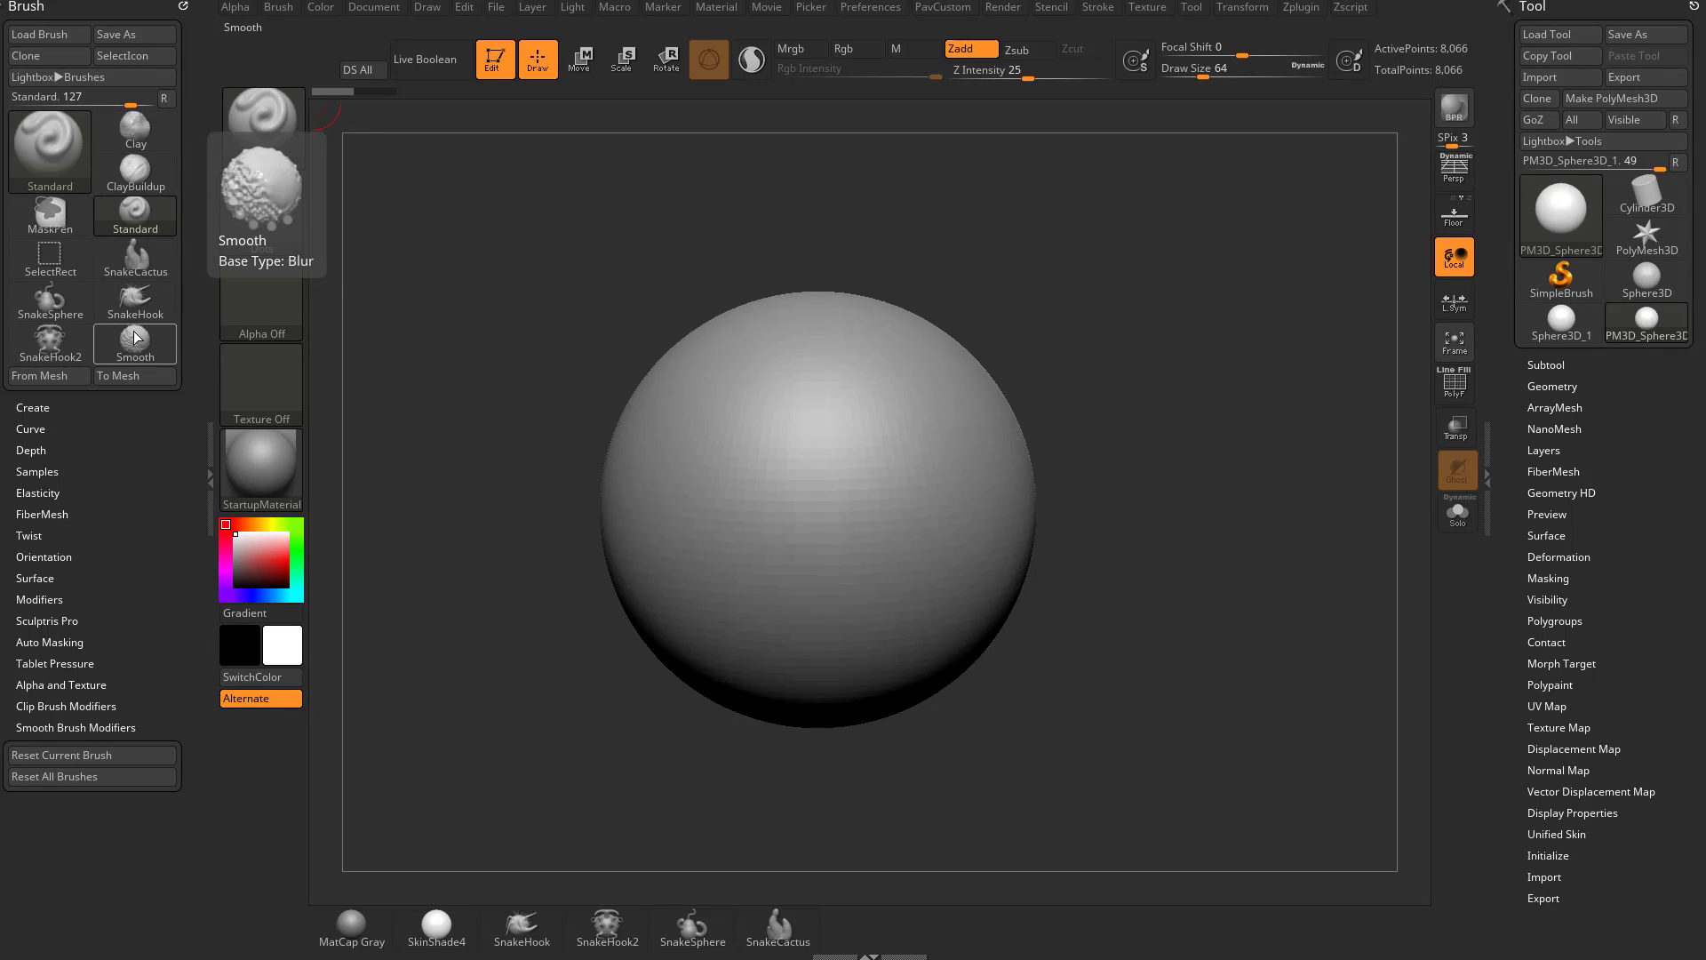
pyautogui.click(51, 151)
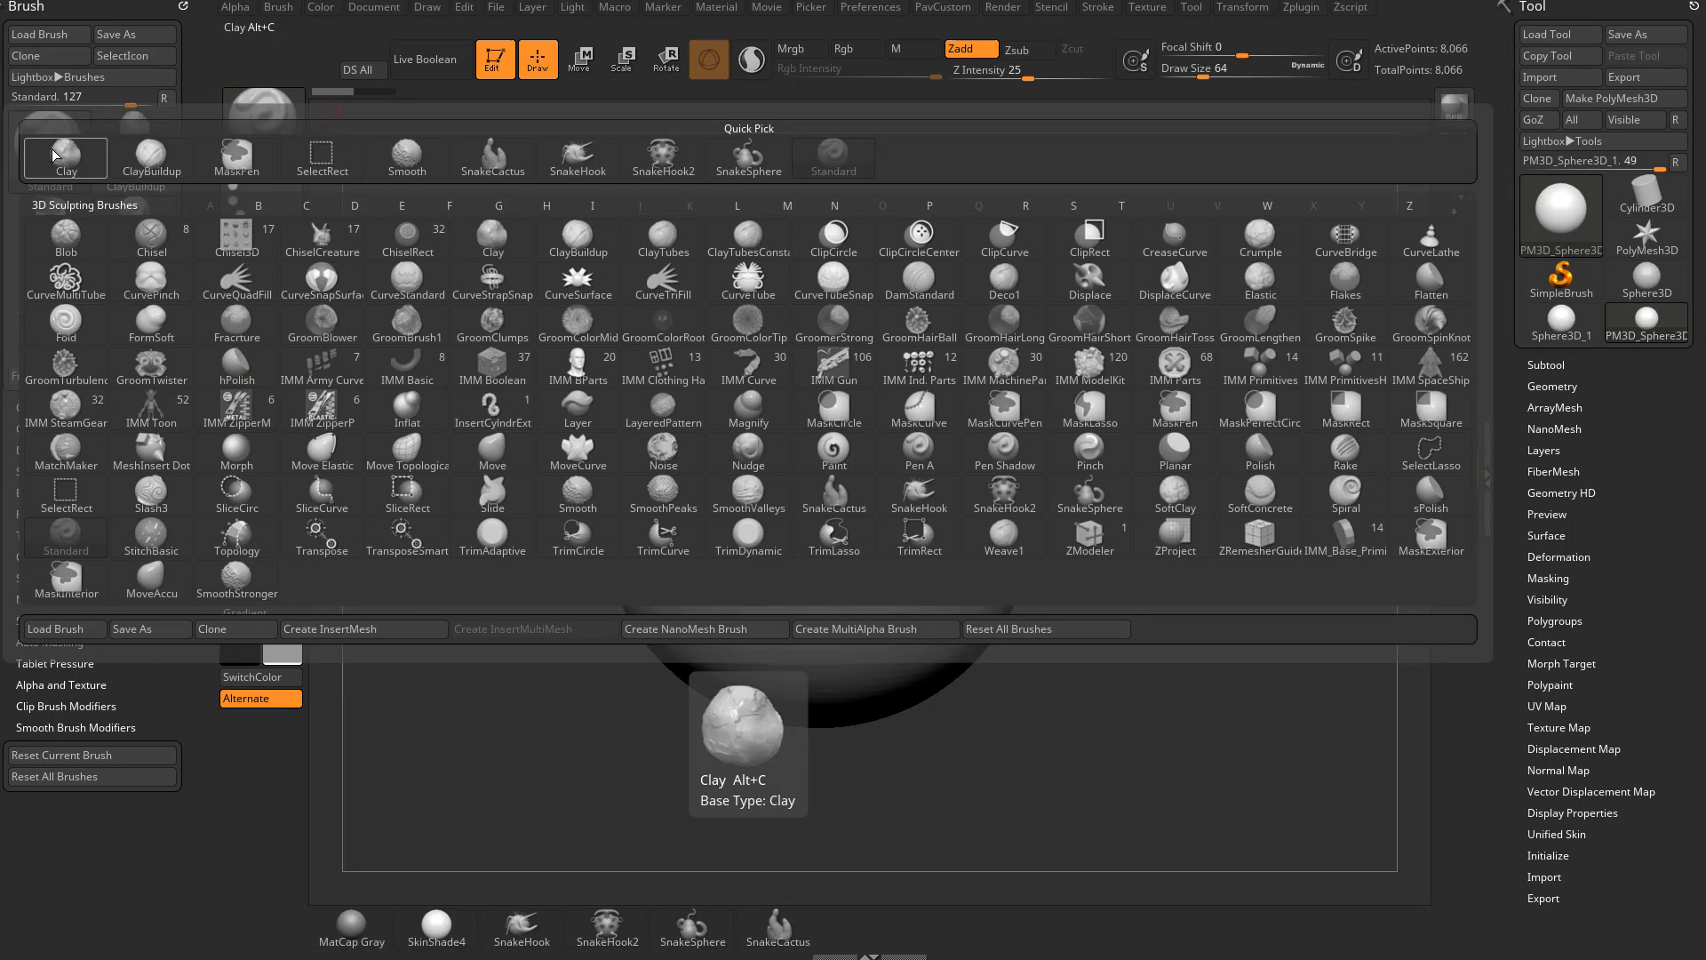
pyautogui.click(63, 157)
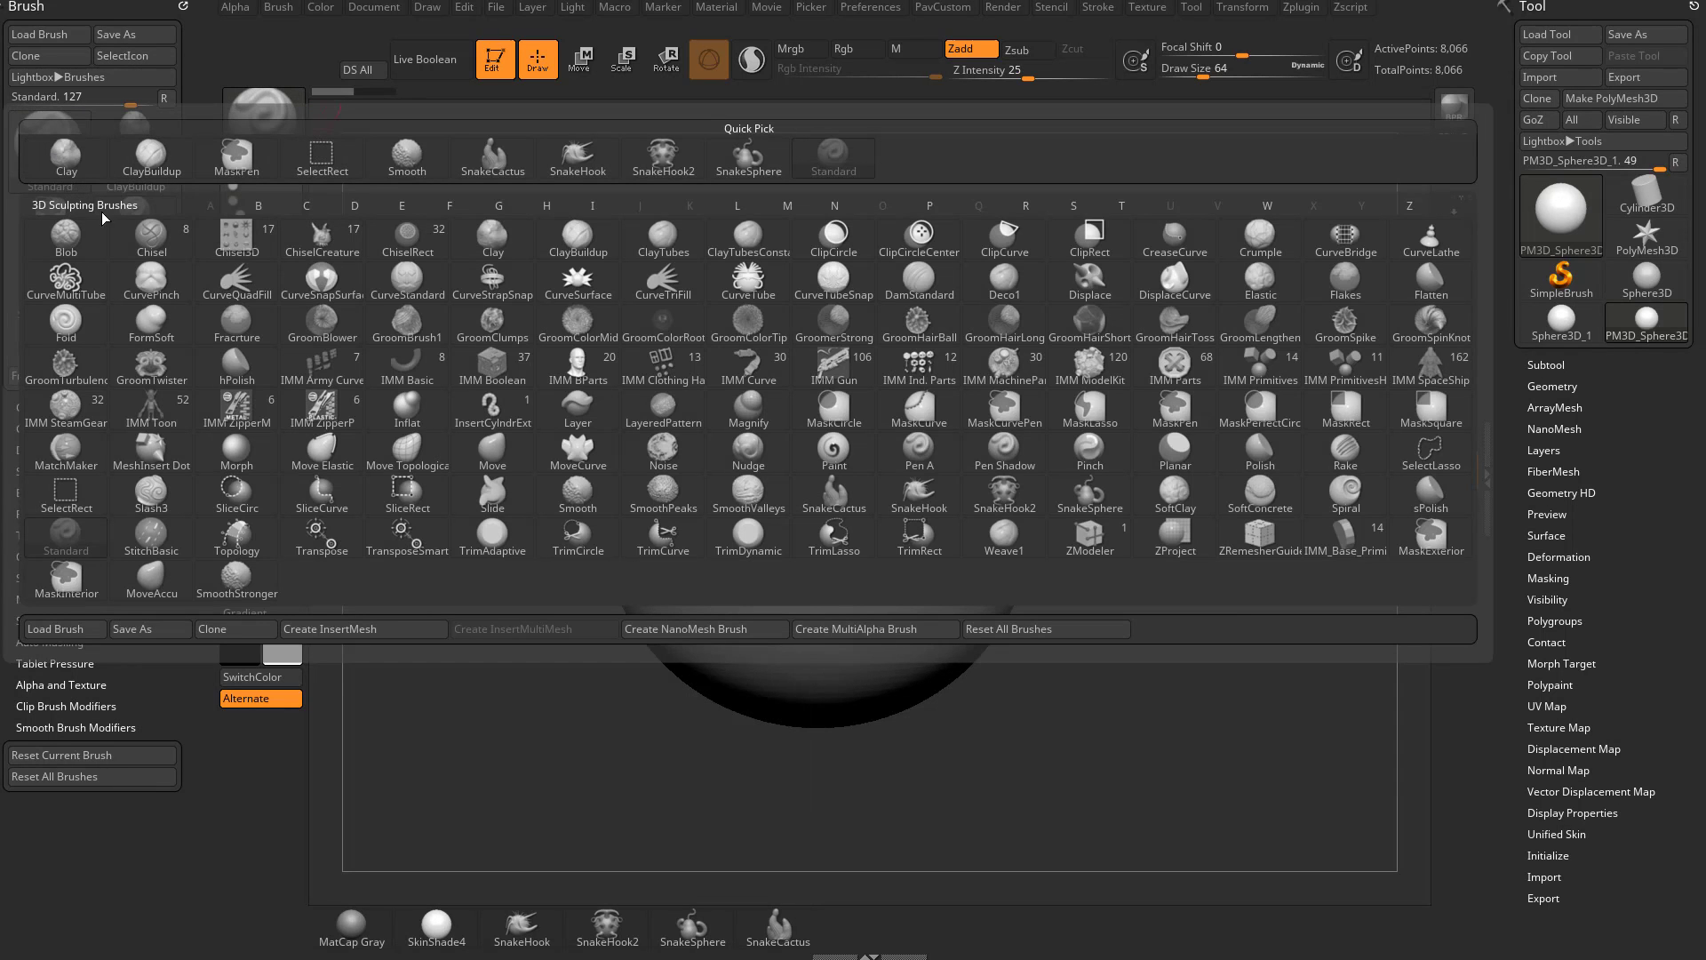
pyautogui.click(578, 236)
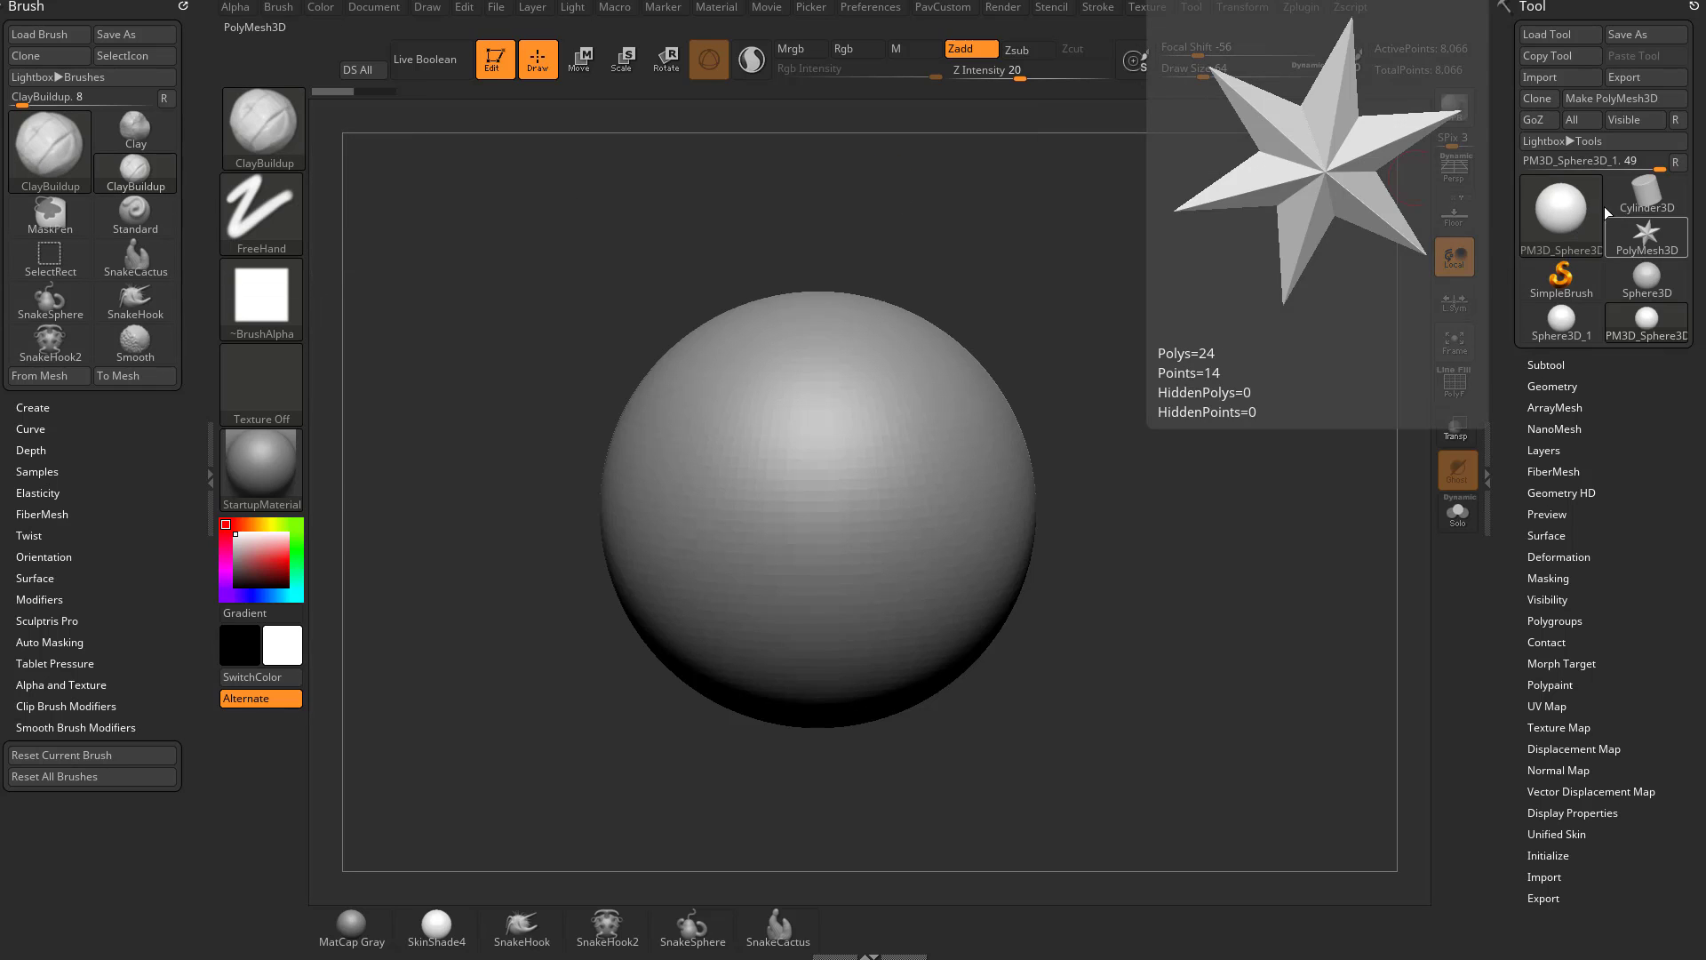
# - Switch the sculpting brush to Standard
pyautogui.moveTo(1565, 217)
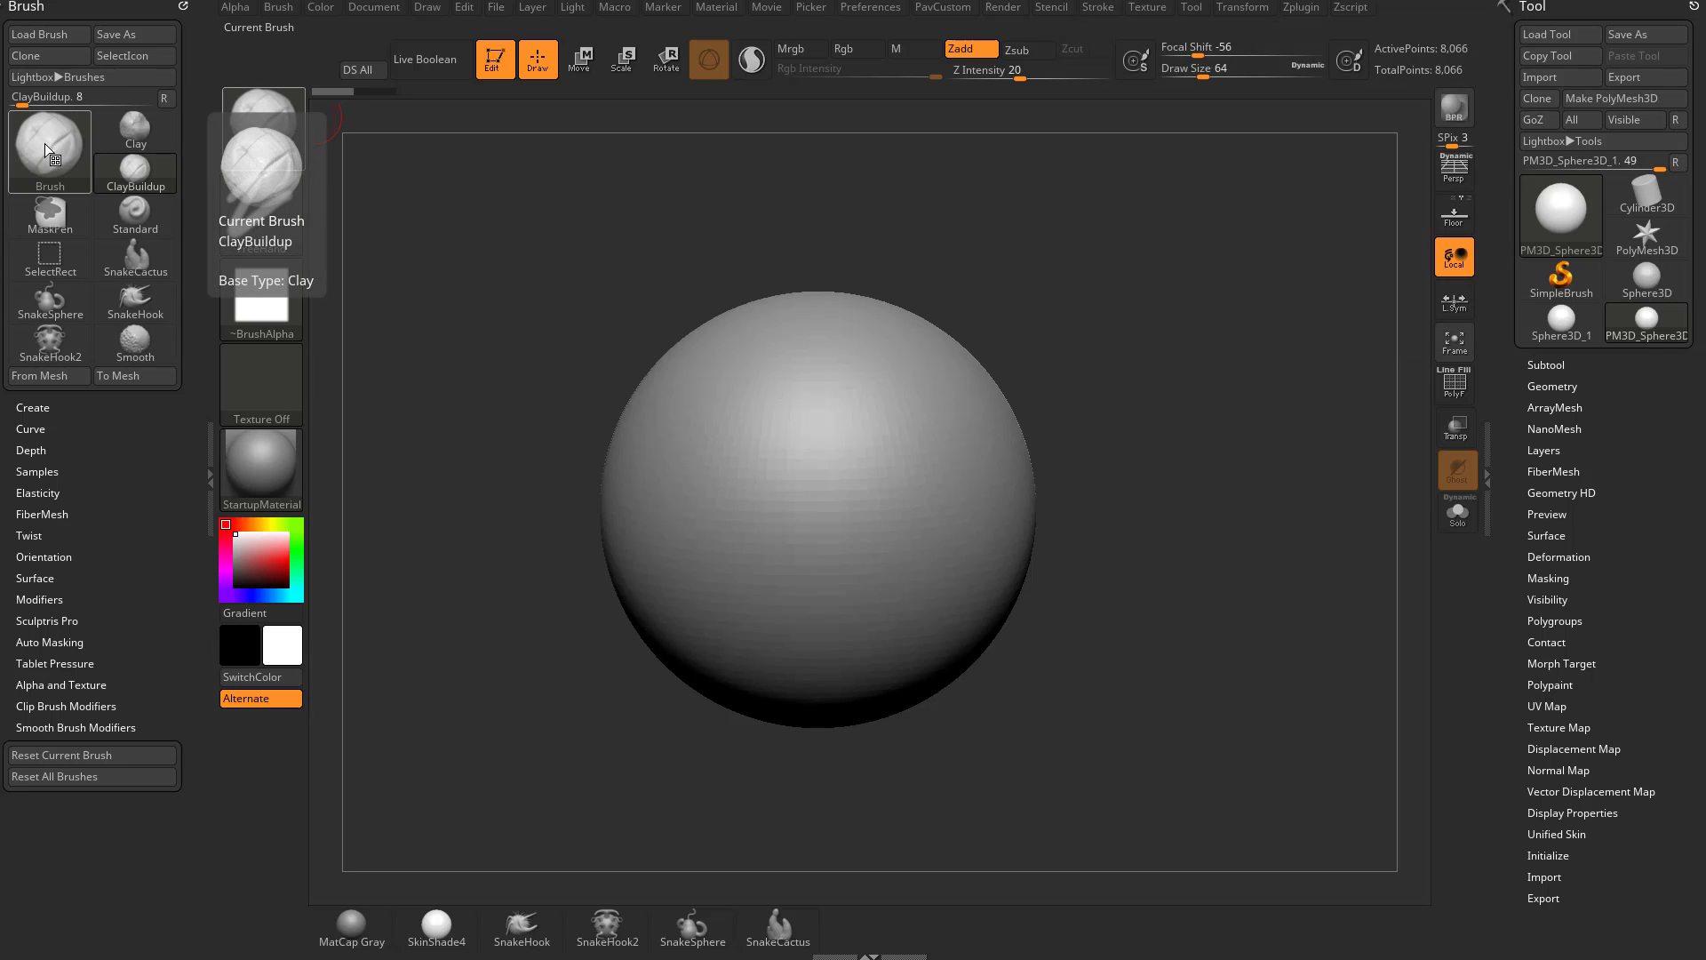
pyautogui.click(45, 144)
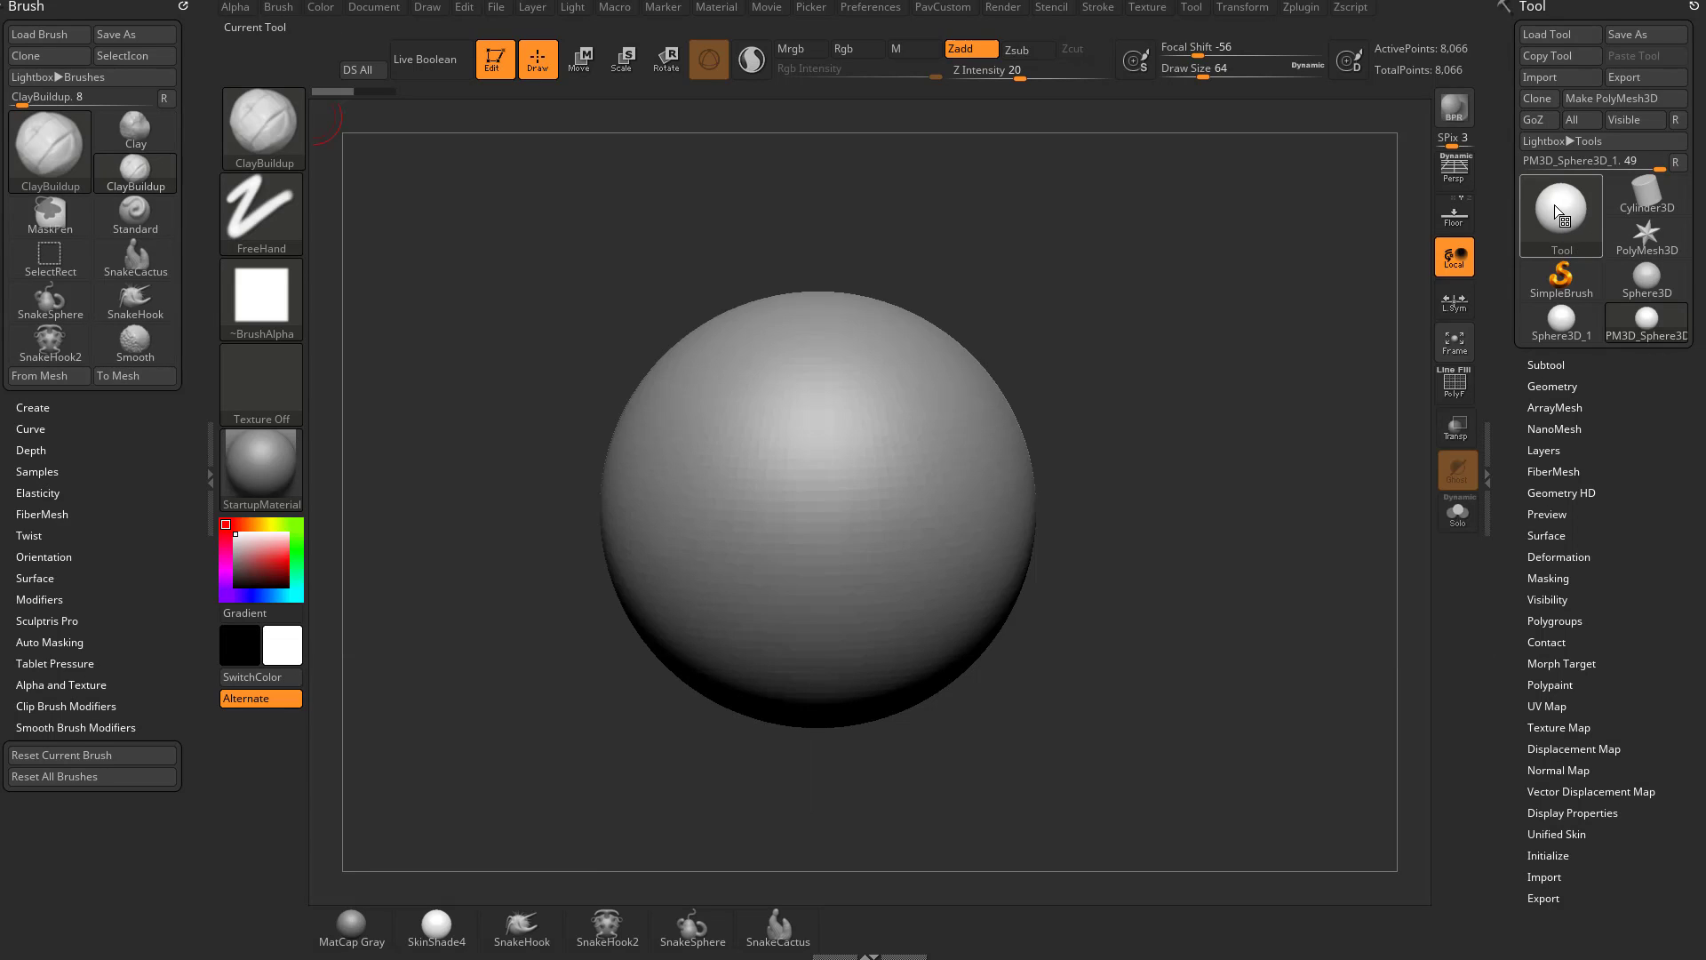
pyautogui.click(1566, 206)
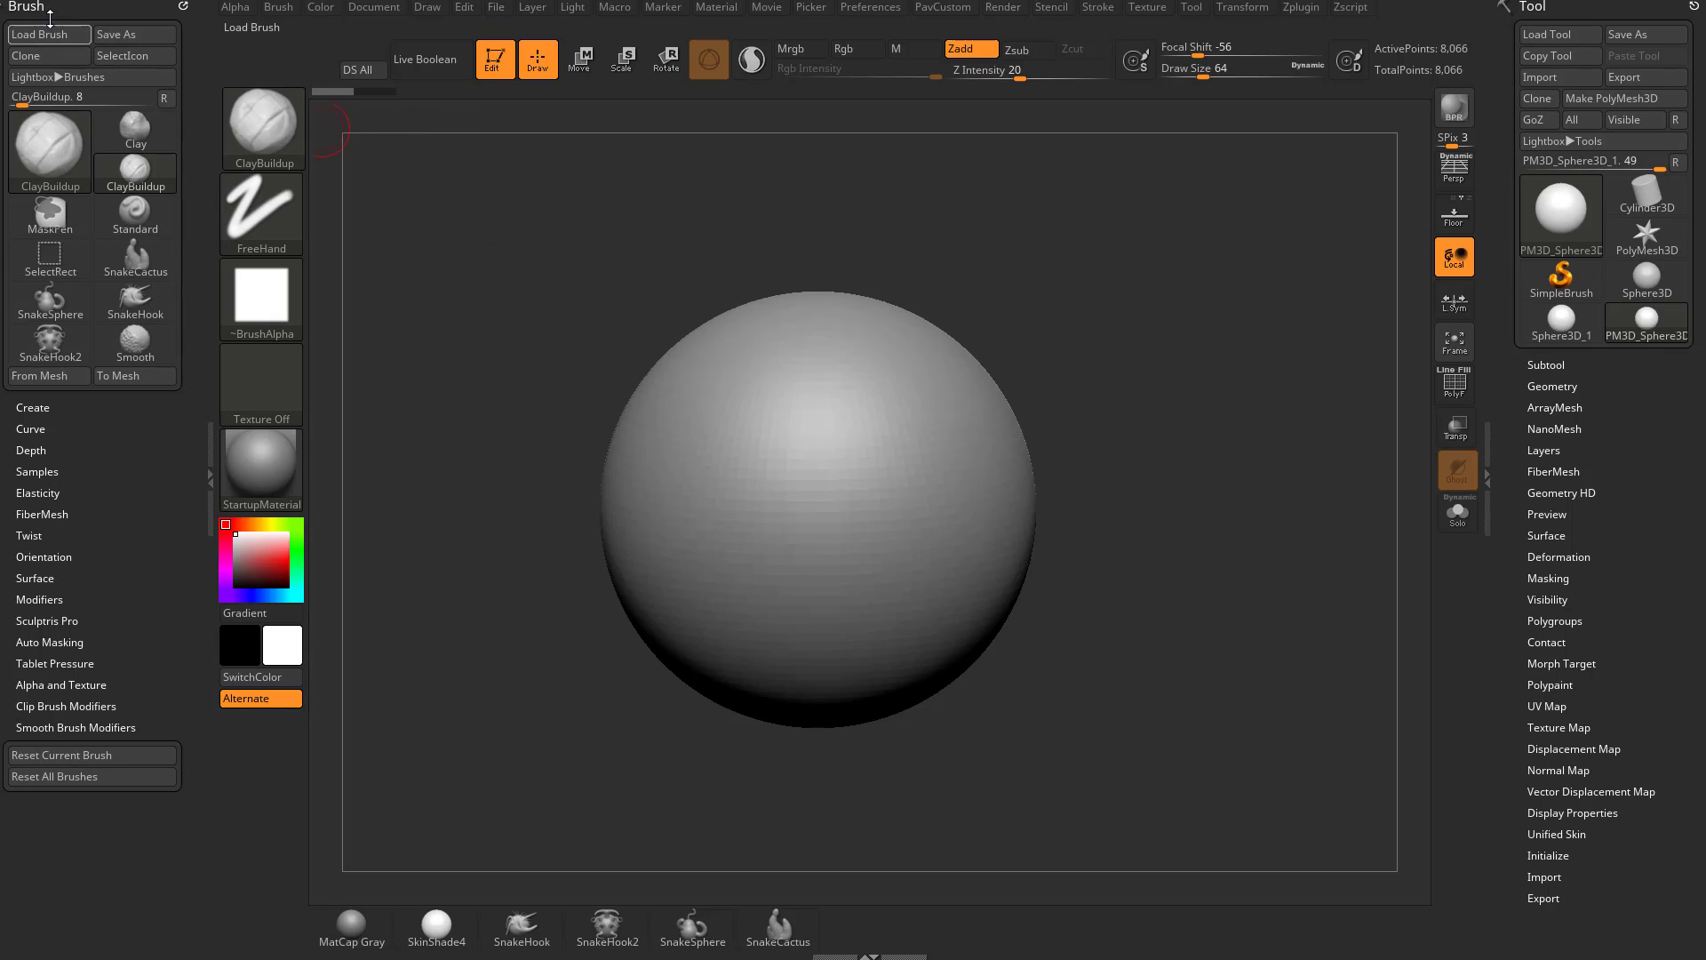
pyautogui.click(45, 140)
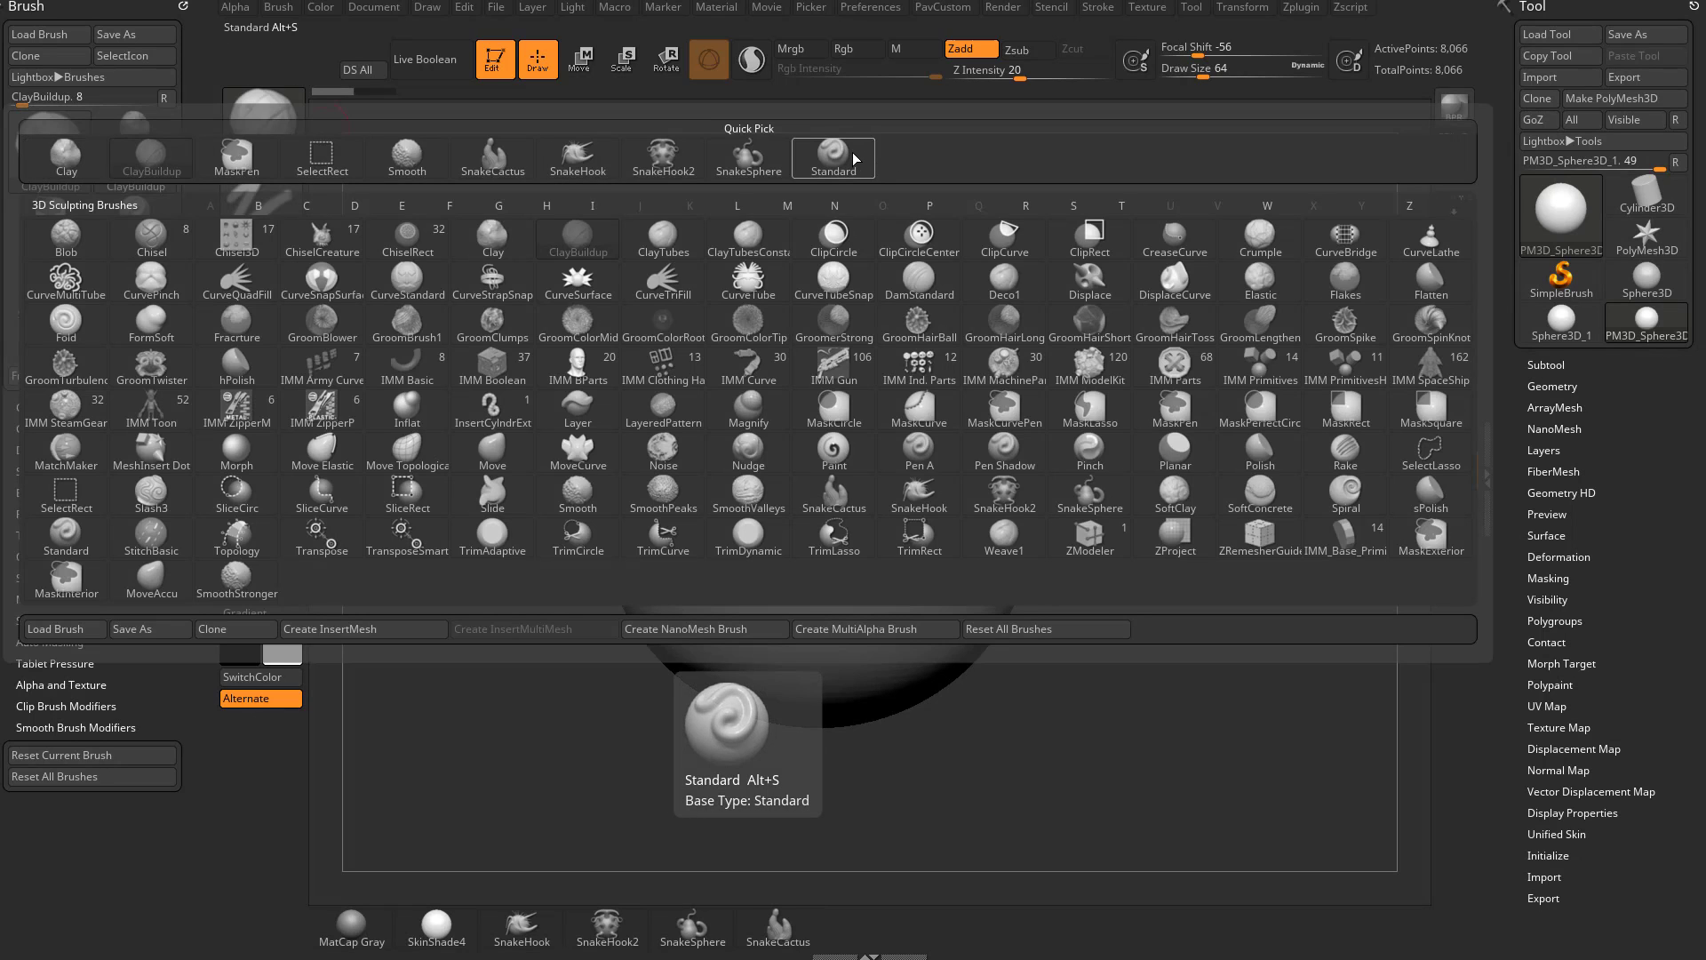
pyautogui.click(71, 543)
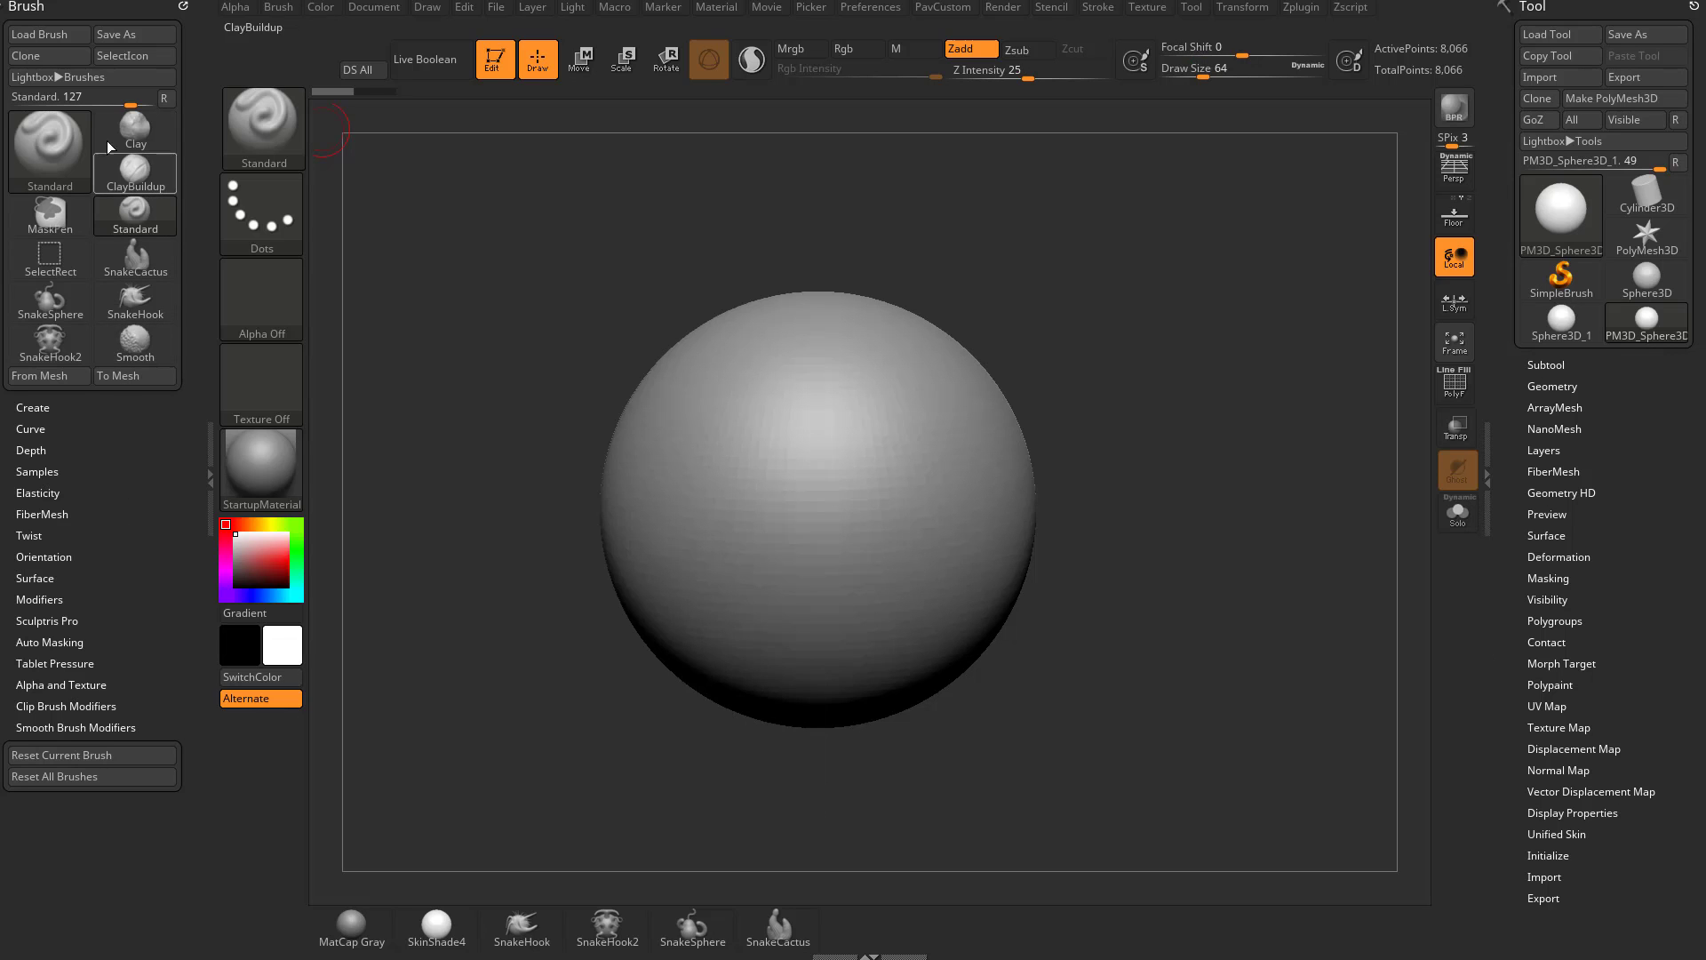
# - Choose the Clay brush and collapse the left tray
pyautogui.click(49, 149)
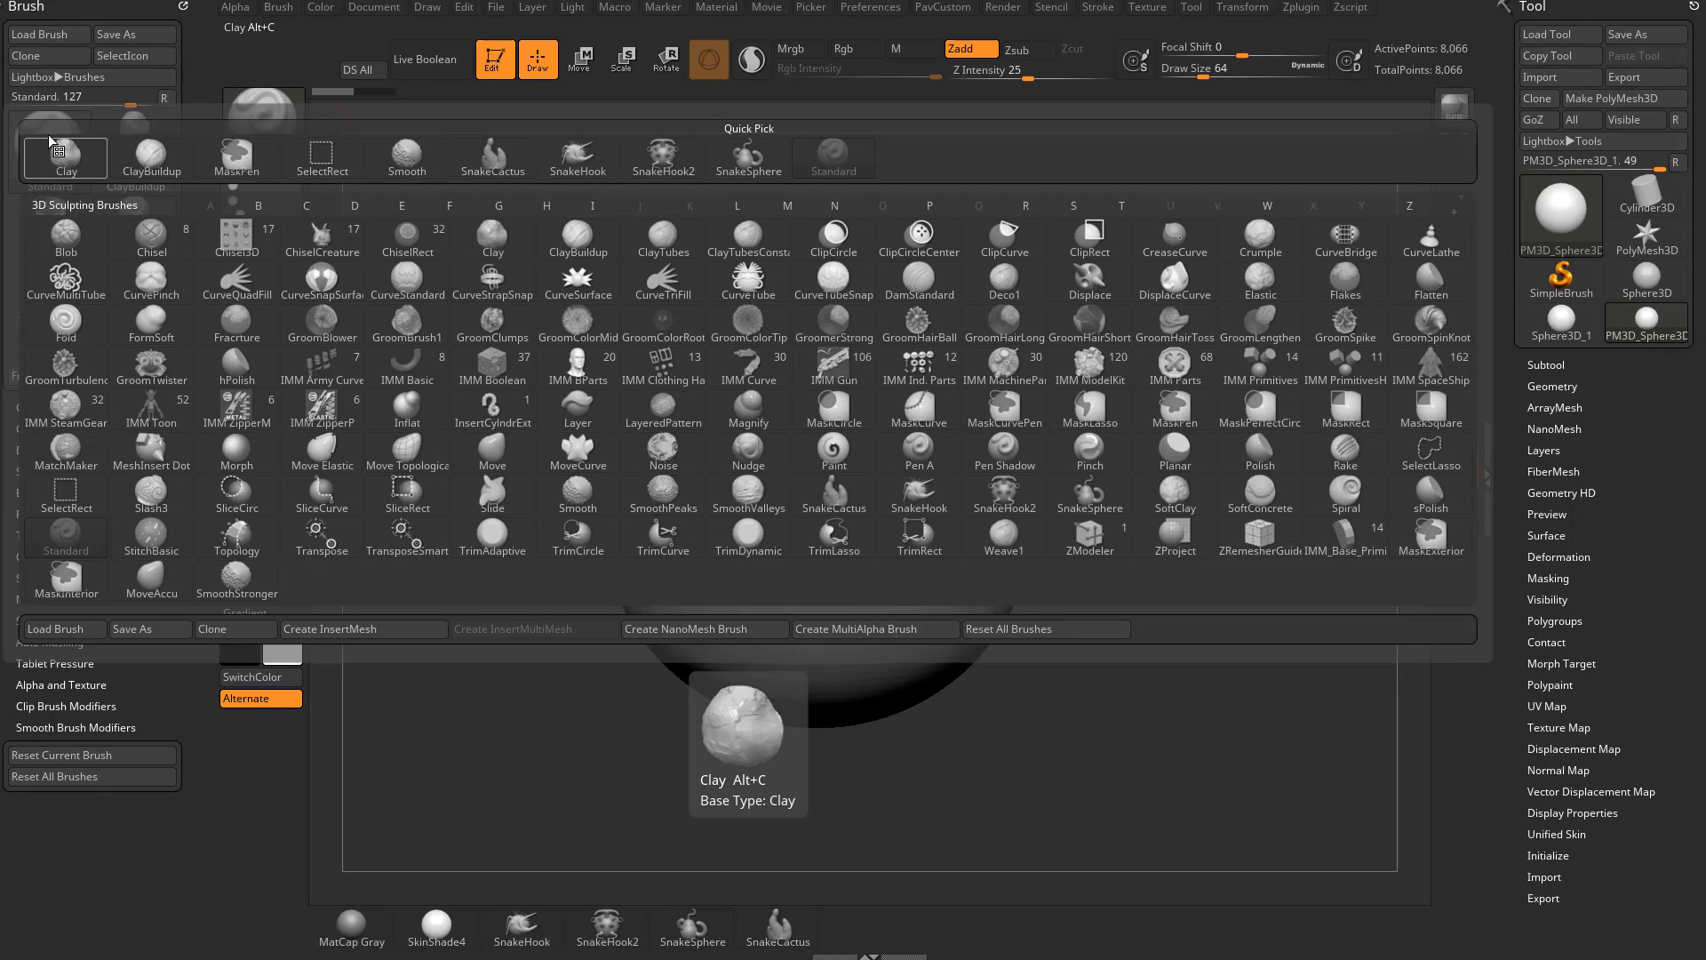
pyautogui.click(53, 149)
pyautogui.click(211, 370)
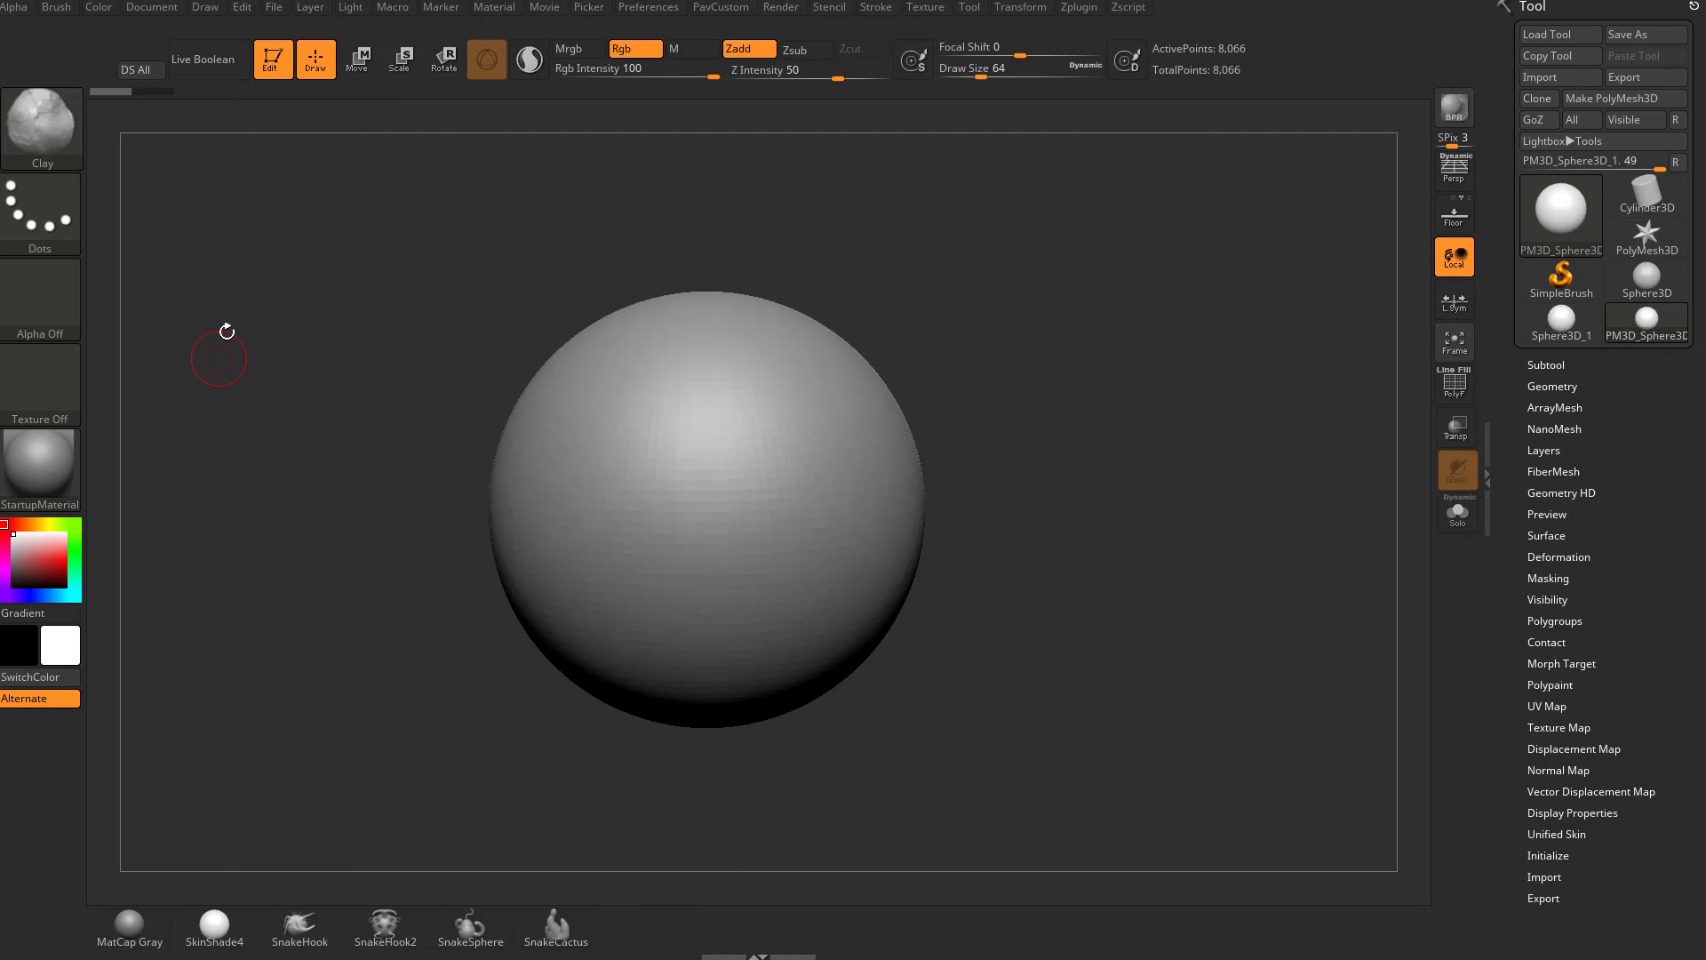
# - Select the Standard brush and sculpt a wavy raised stroke across the upper front of the sphere
pyautogui.click(41, 129)
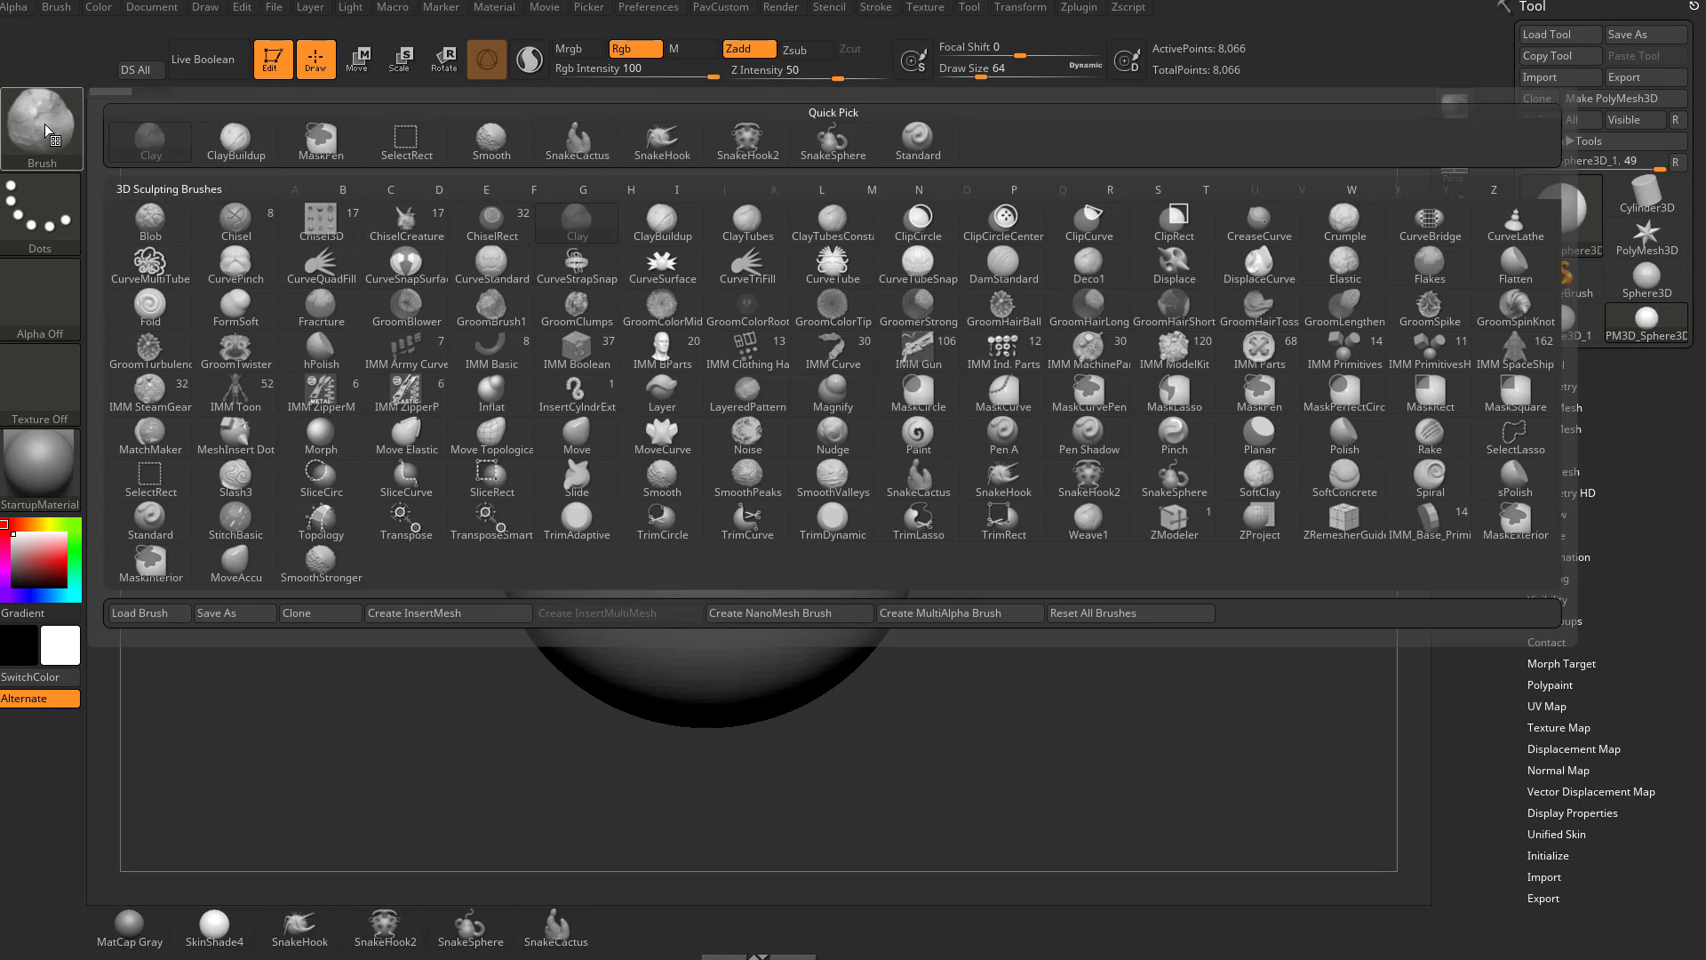
pyautogui.click(55, 136)
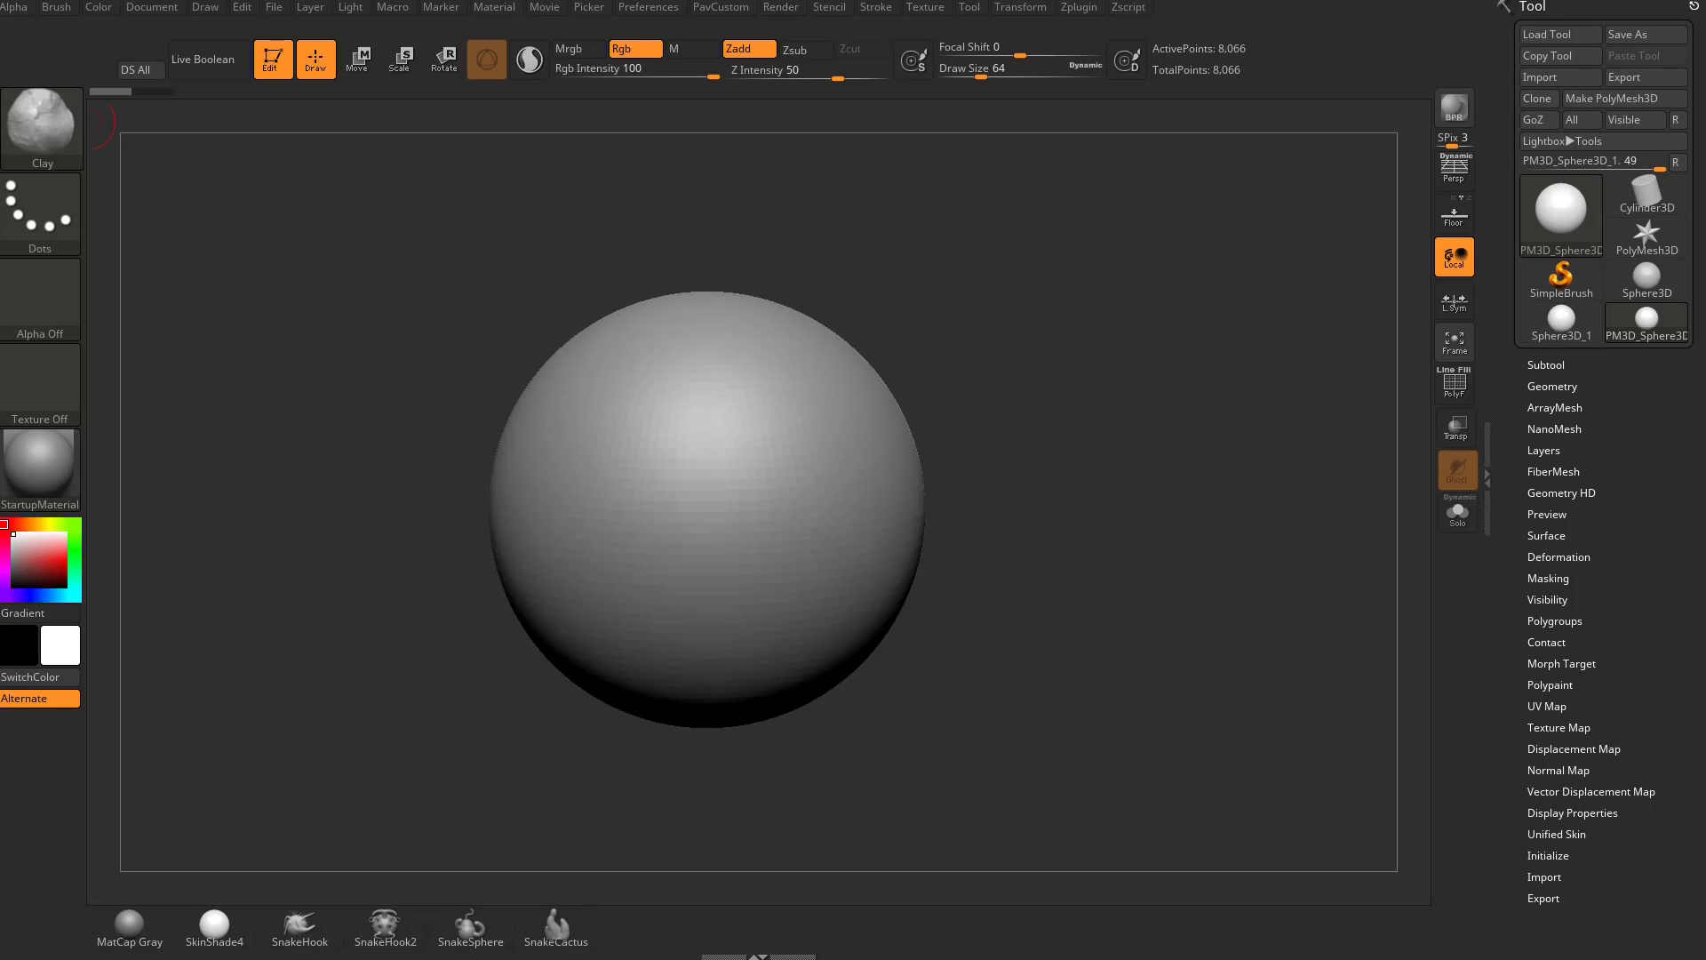
pyautogui.click(55, 120)
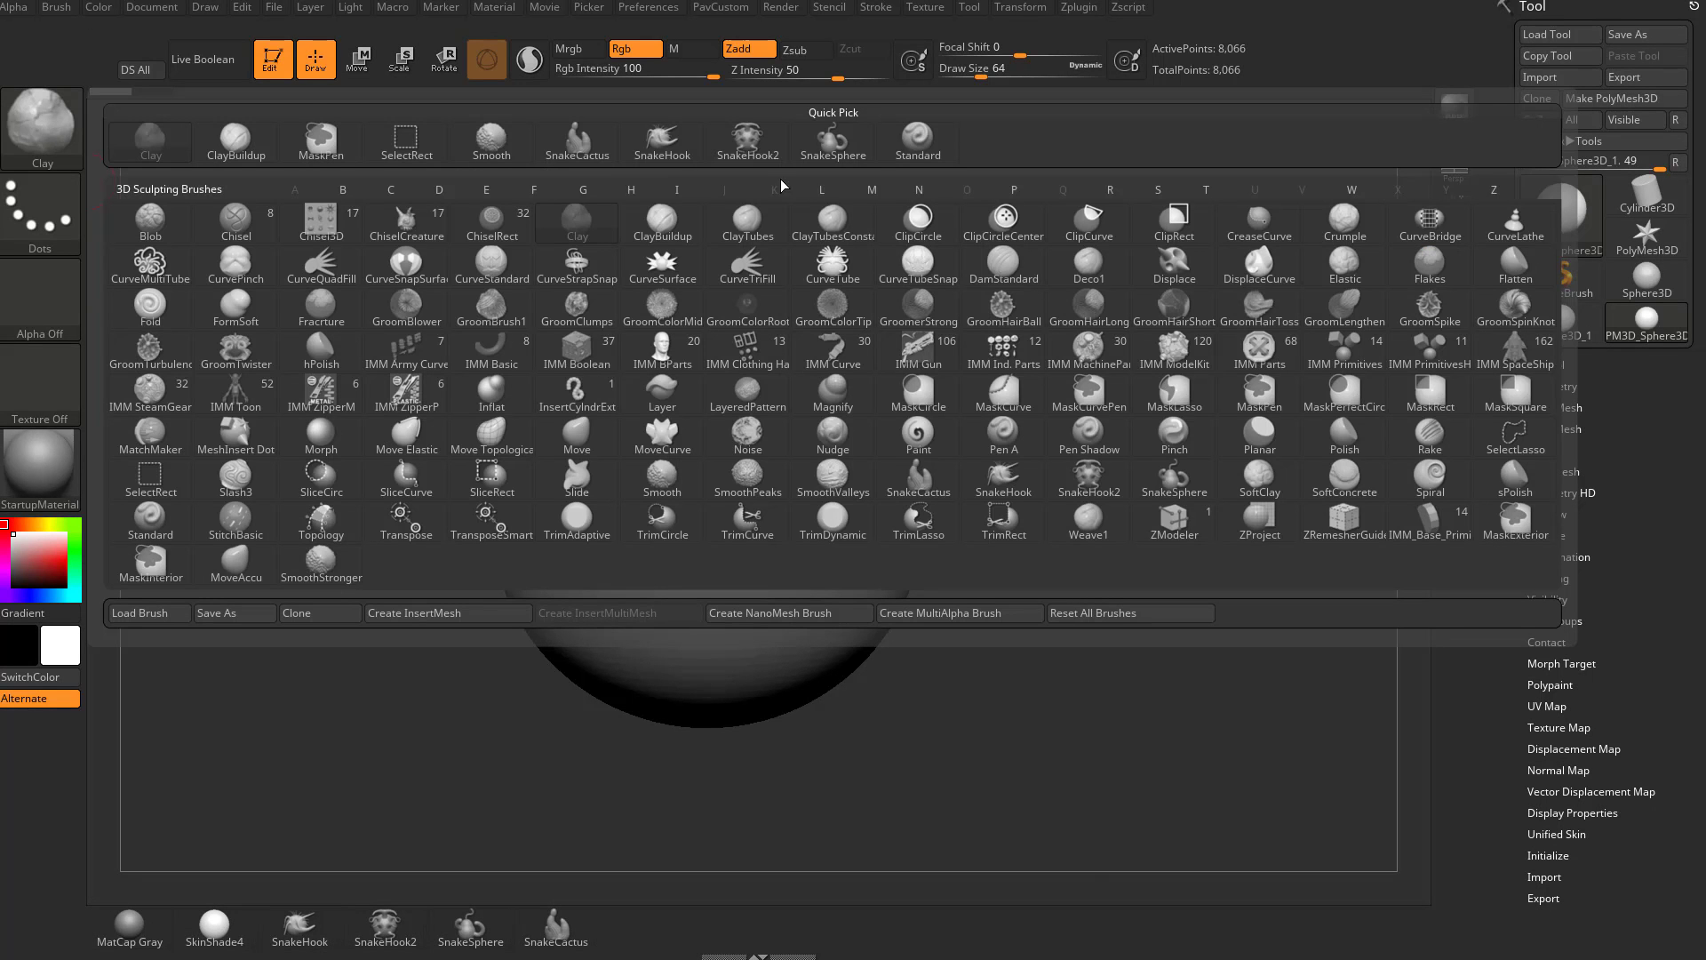
pyautogui.click(917, 138)
pyautogui.moveTo(592, 408)
pyautogui.mouseDown()
pyautogui.moveTo(822, 533)
pyautogui.moveTo(756, 435)
pyautogui.moveTo(620, 368)
pyautogui.mouseUp()
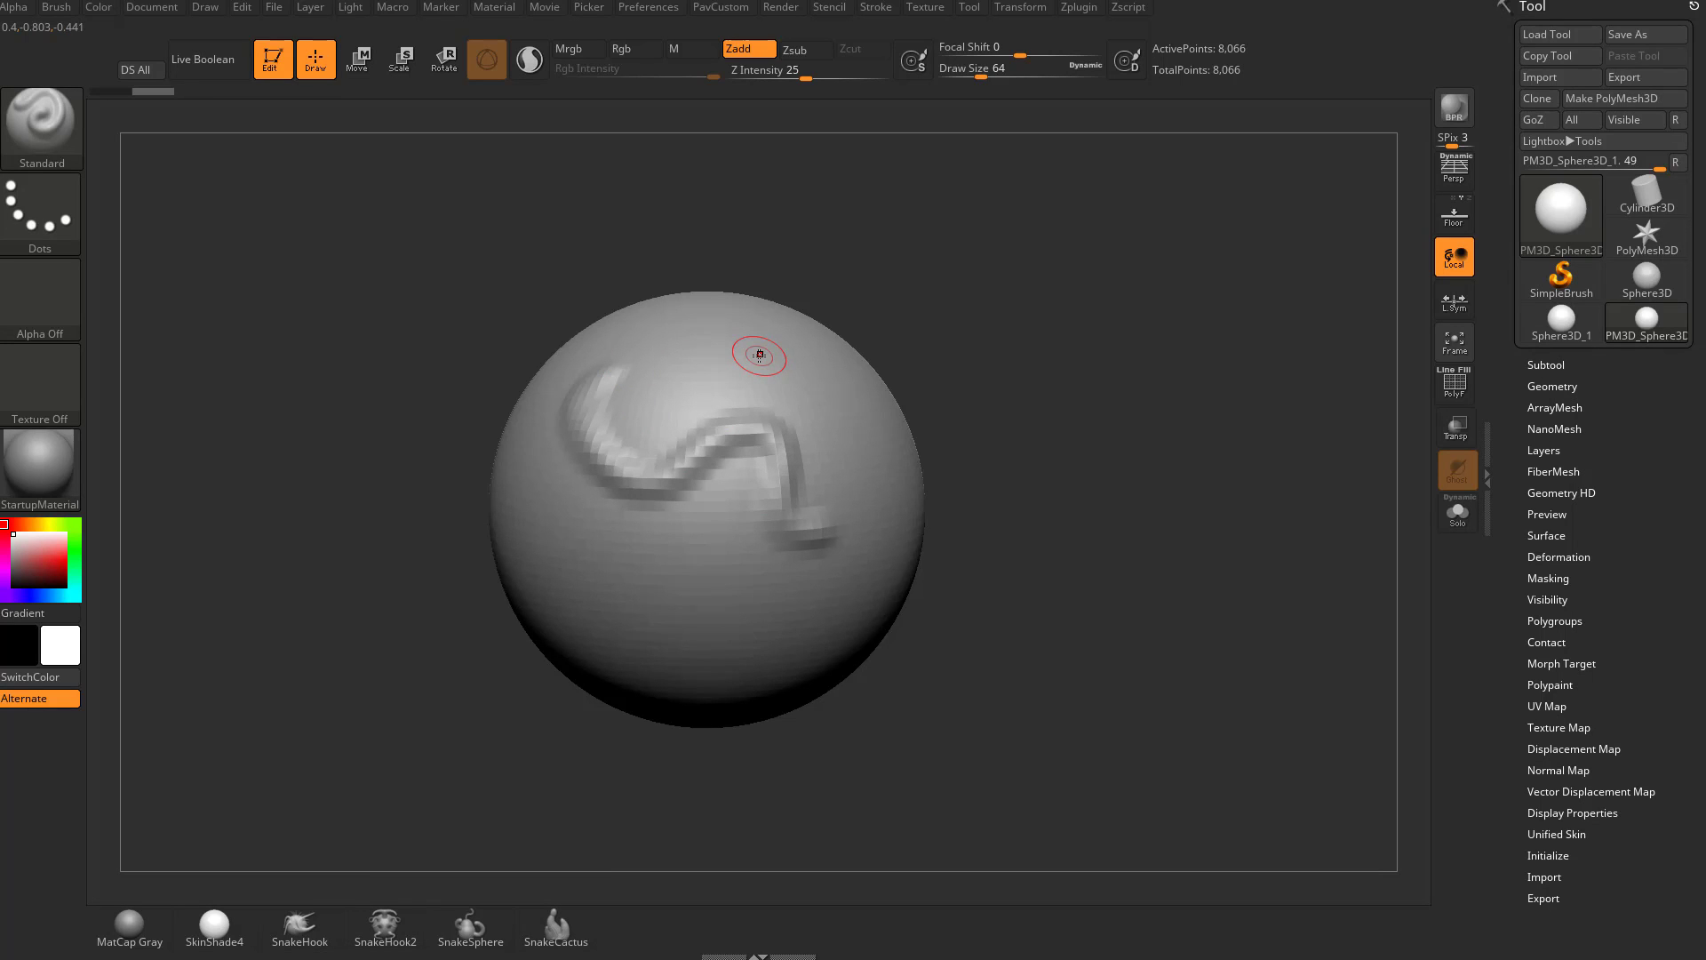
# - Bring the Brush palette back into the left tray and set the brush Draw Size to 59
pyautogui.click(56, 6)
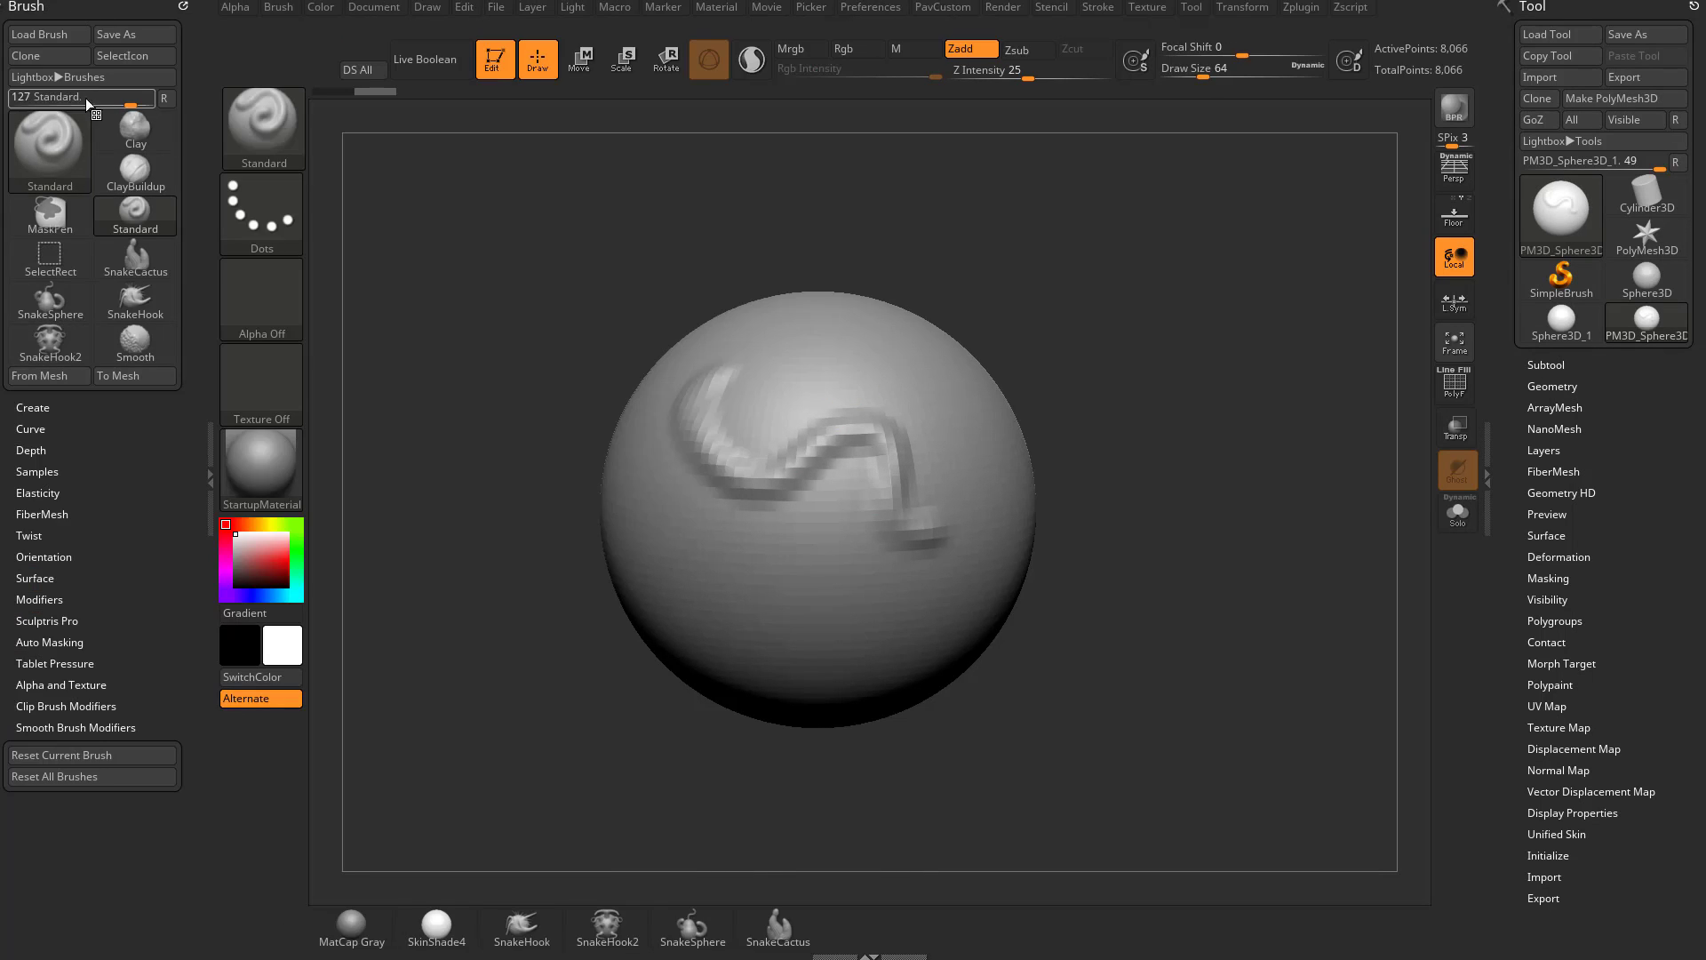
pyautogui.moveTo(1064, 341); pyautogui.dragTo(933, 370)
pyautogui.press('s')
pyautogui.click(592, 481)
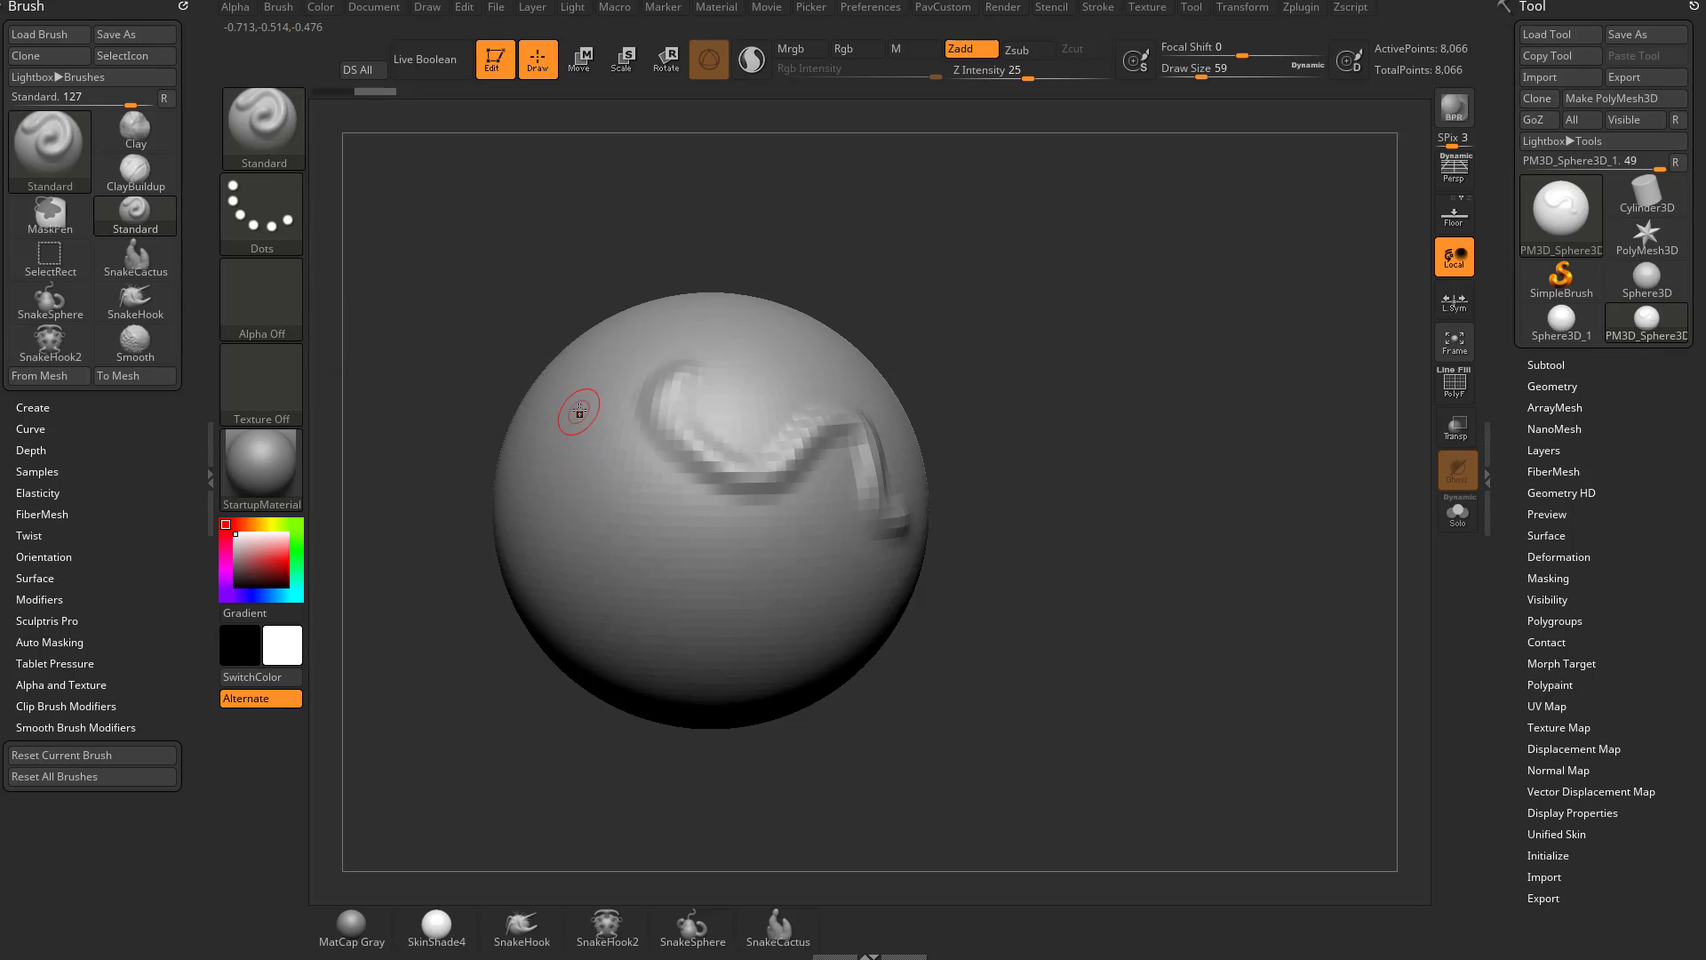
pyautogui.moveTo(586, 495); pyautogui.dragTo(627, 558)
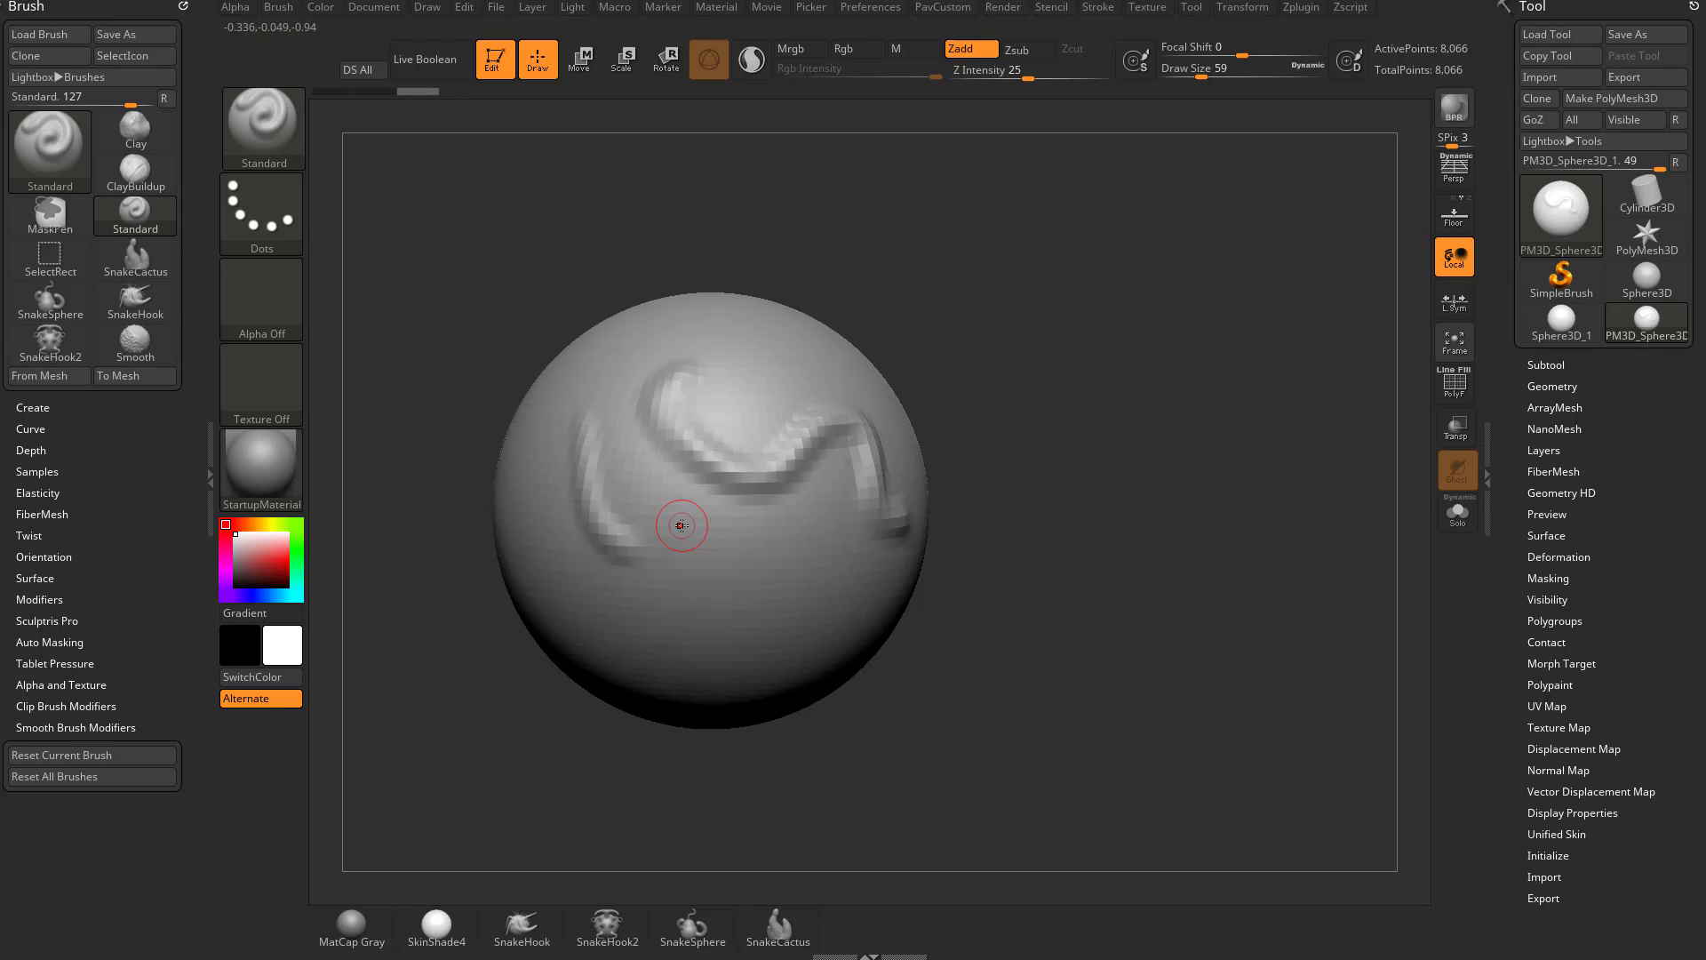
pyautogui.hotkey('ctrl', 'z')
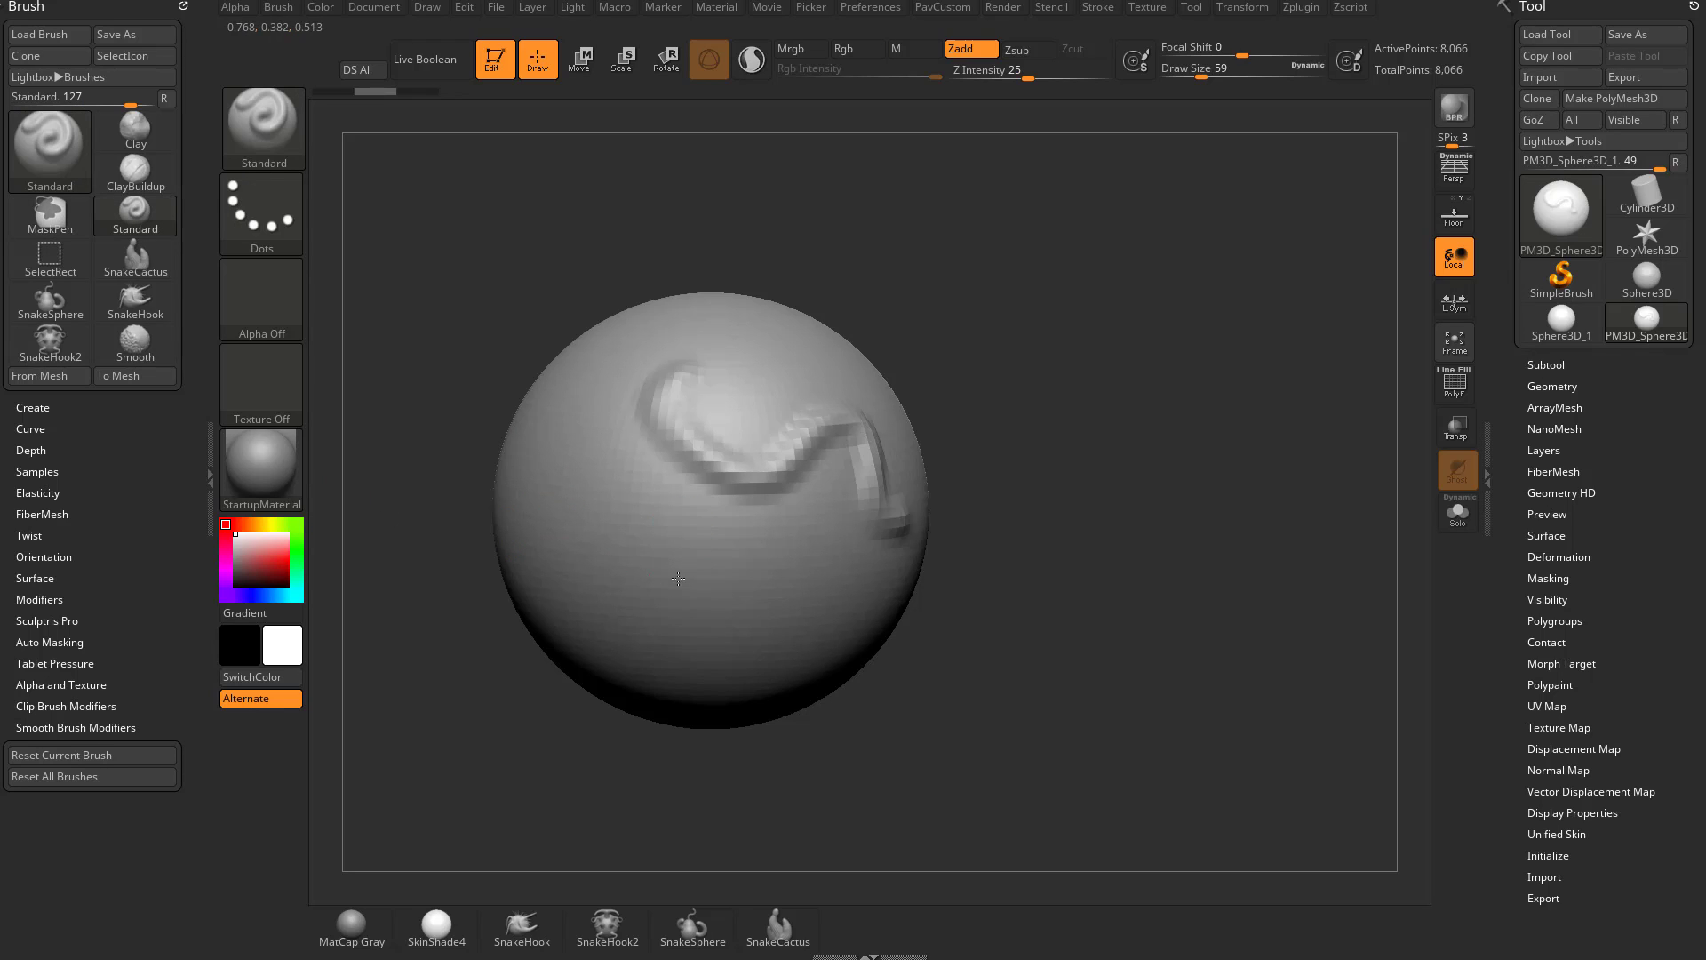
pyautogui.moveTo(576, 422)
pyautogui.mouseDown()
pyautogui.moveTo(582, 454)
pyautogui.moveTo(711, 559)
pyautogui.moveTo(818, 556)
pyautogui.mouseUp()
pyautogui.hotkey('ctrl', 'z')
# - Sculpt several curved raised strokes beside and below the first wavy ridge with the Standard brush
pyautogui.moveTo(572, 433)
pyautogui.mouseDown()
pyautogui.moveTo(579, 485)
pyautogui.moveTo(627, 533)
pyautogui.moveTo(702, 547)
pyautogui.moveTo(787, 596)
pyautogui.moveTo(706, 652)
pyautogui.moveTo(520, 515)
pyautogui.mouseUp()
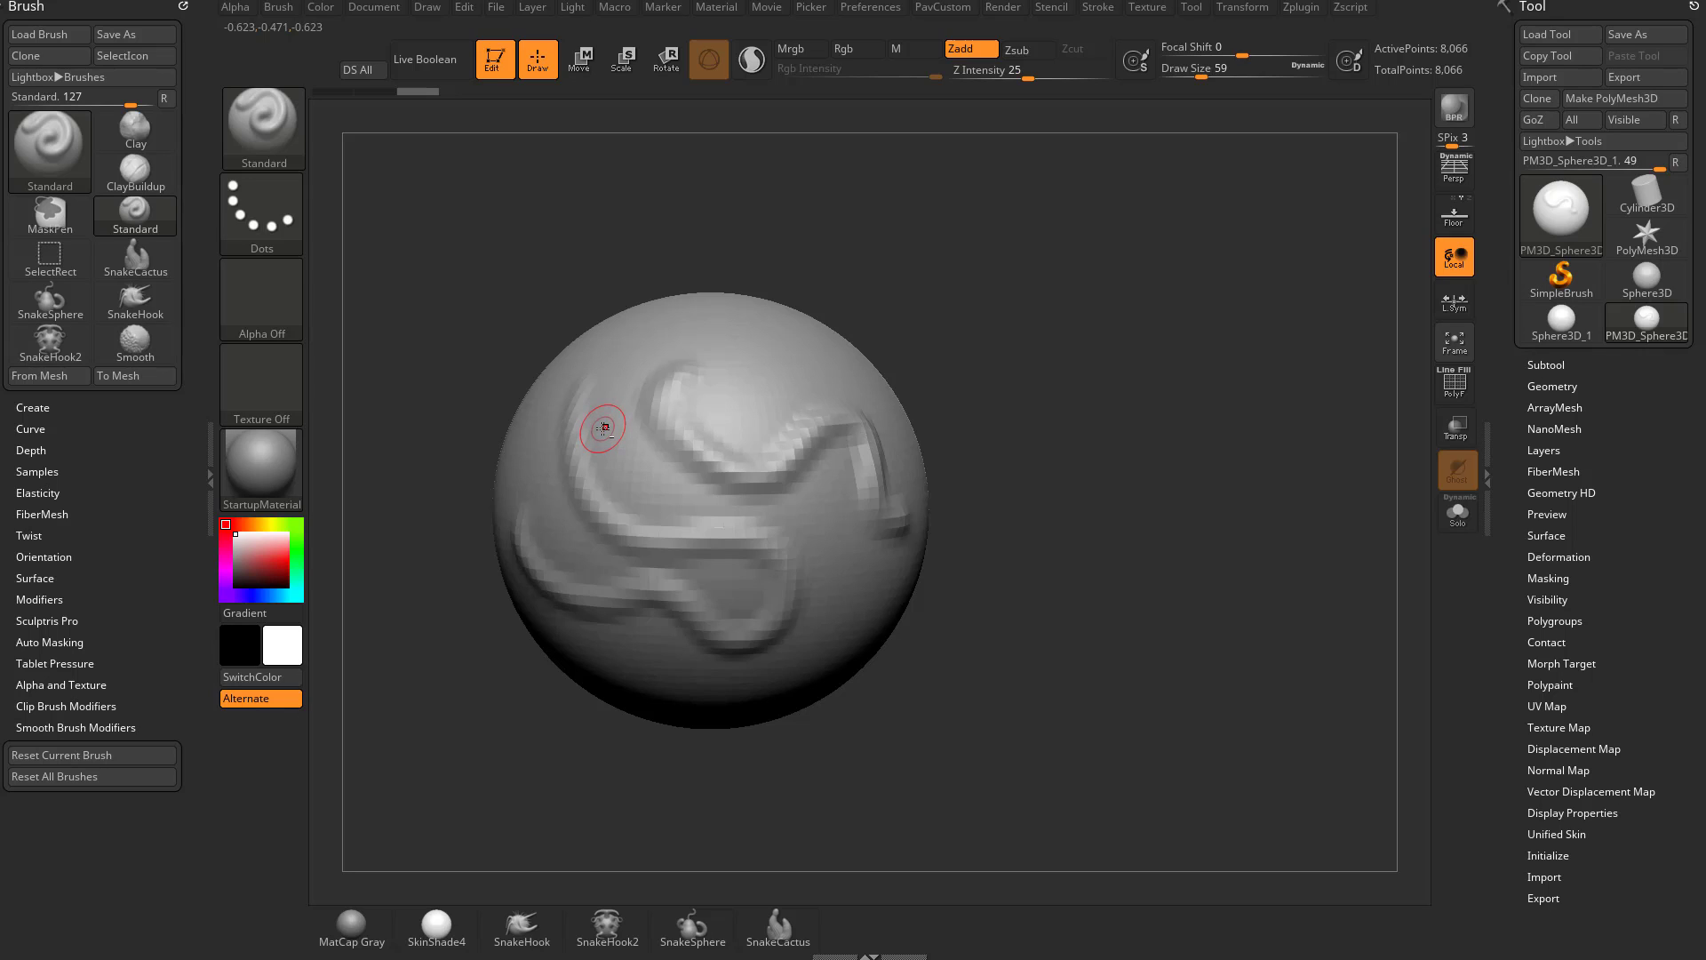
pyautogui.moveTo(598, 373)
pyautogui.mouseDown()
pyautogui.moveTo(593, 440)
pyautogui.moveTo(636, 516)
pyautogui.moveTo(747, 525)
pyautogui.moveTo(806, 579)
pyautogui.mouseUp()
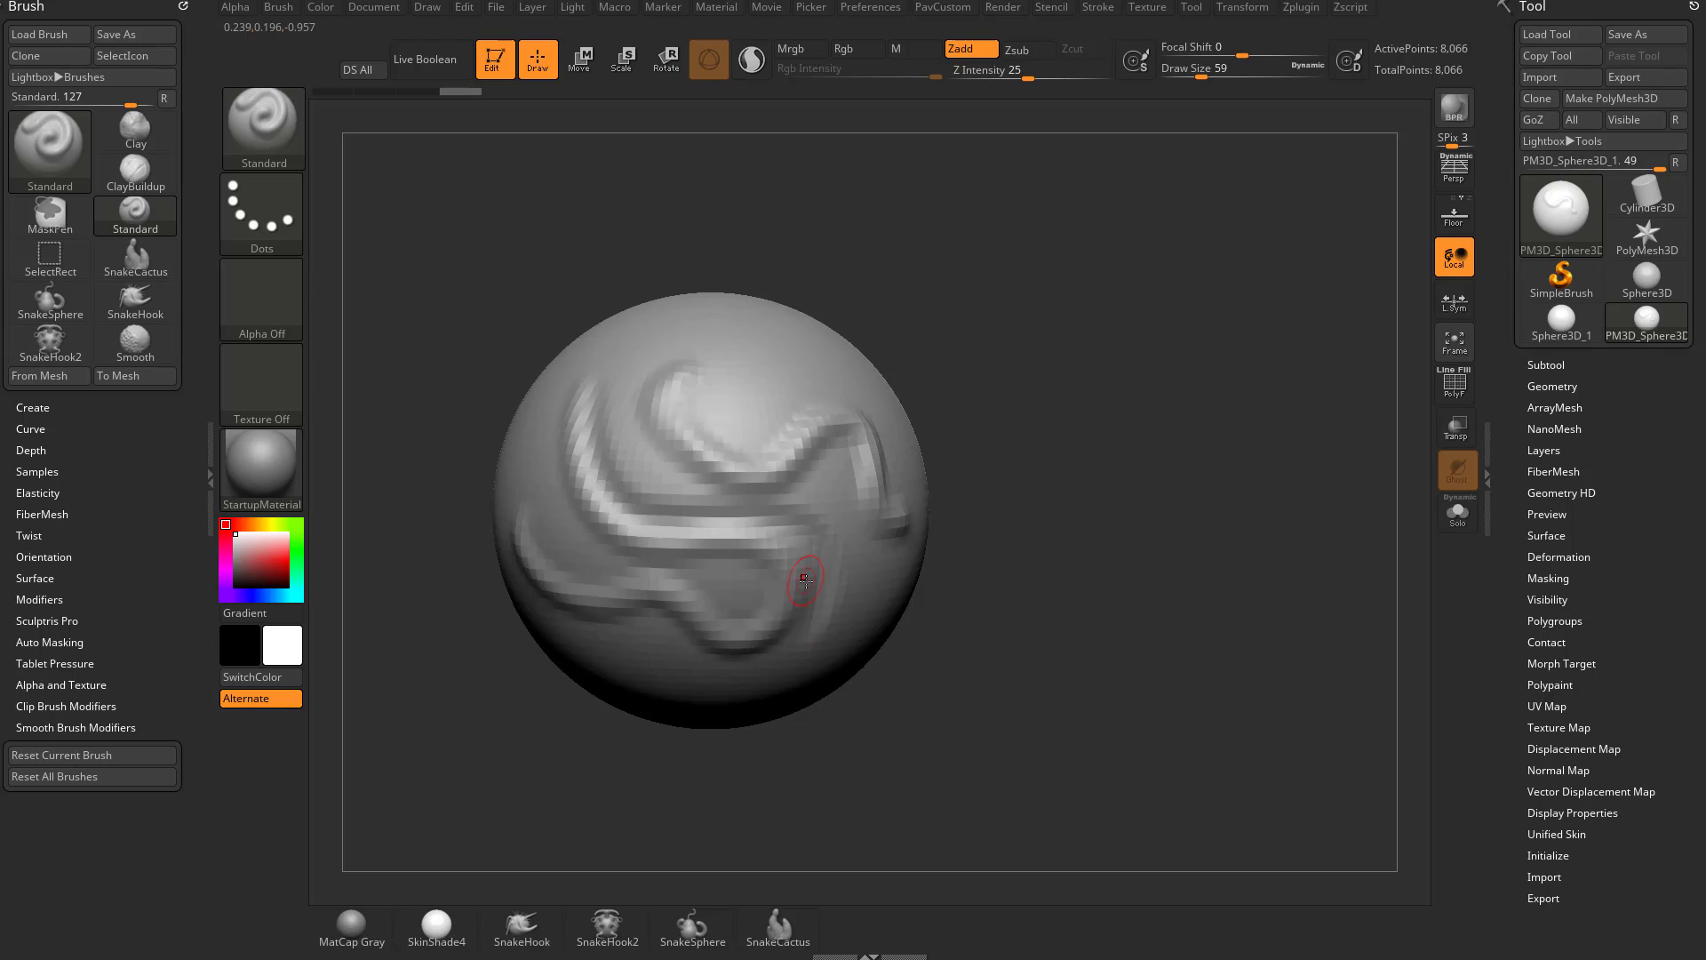
pyautogui.moveTo(603, 393)
pyautogui.mouseDown()
pyautogui.moveTo(642, 480)
pyautogui.moveTo(755, 508)
pyautogui.mouseUp()
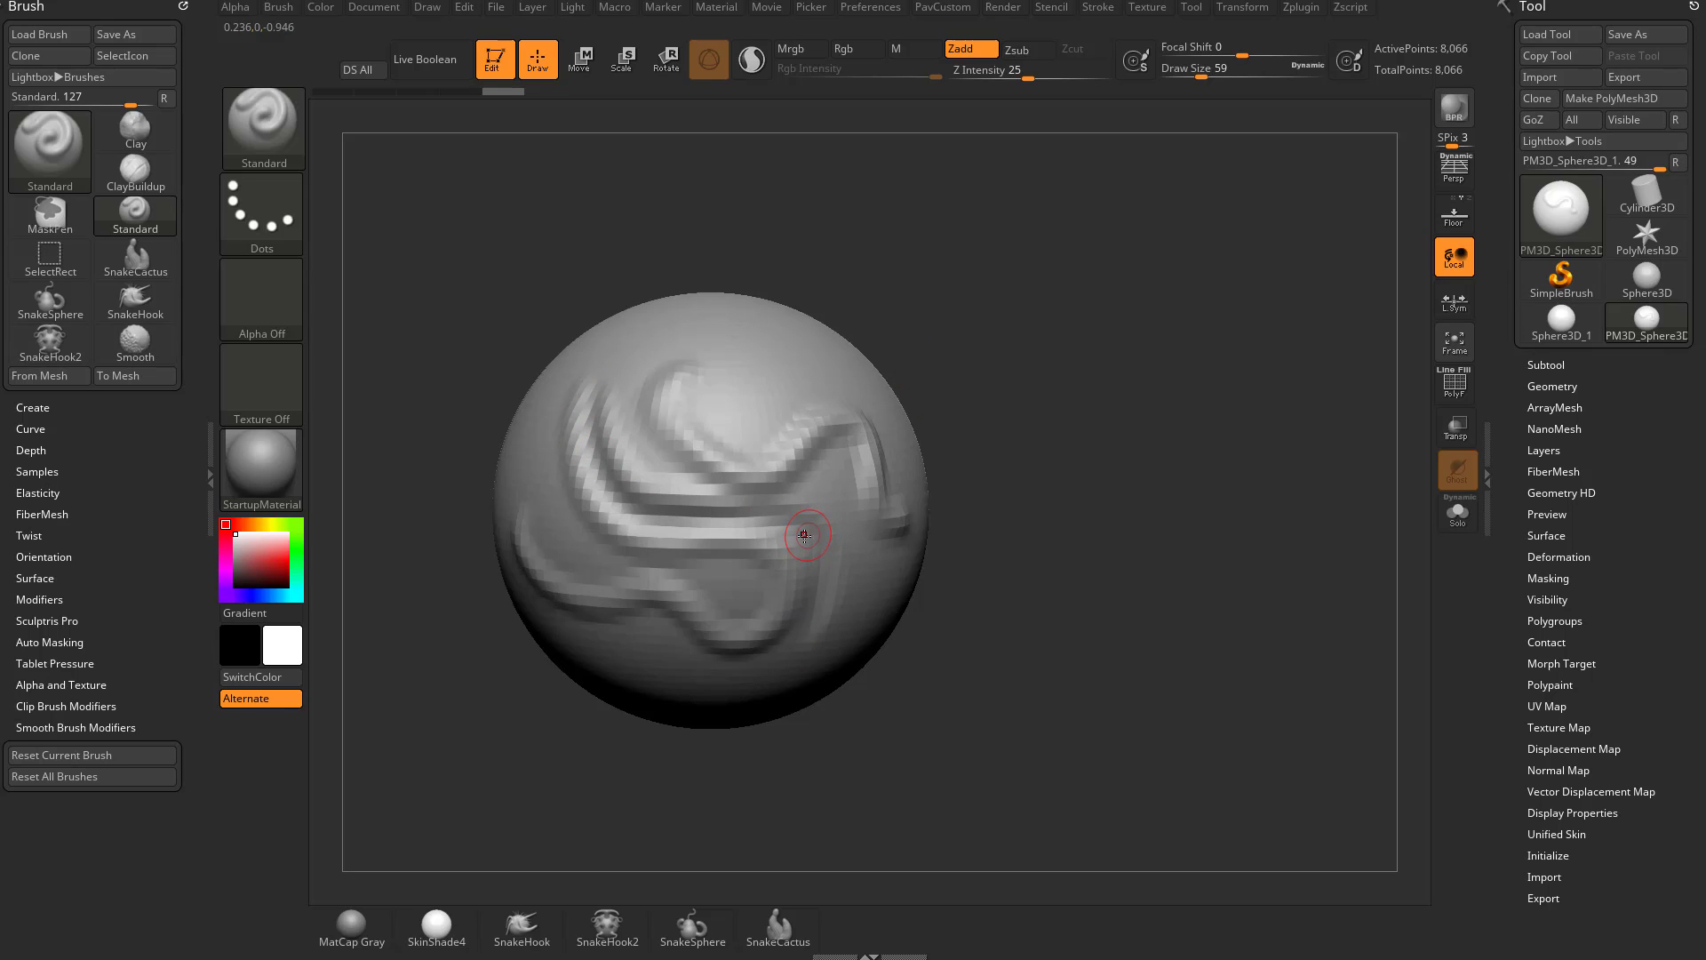
# - Choose the DamStandard brush, set its Draw Size to 101, and carve an S-shaped groove into a smooth area of the sphere
pyautogui.click(274, 139)
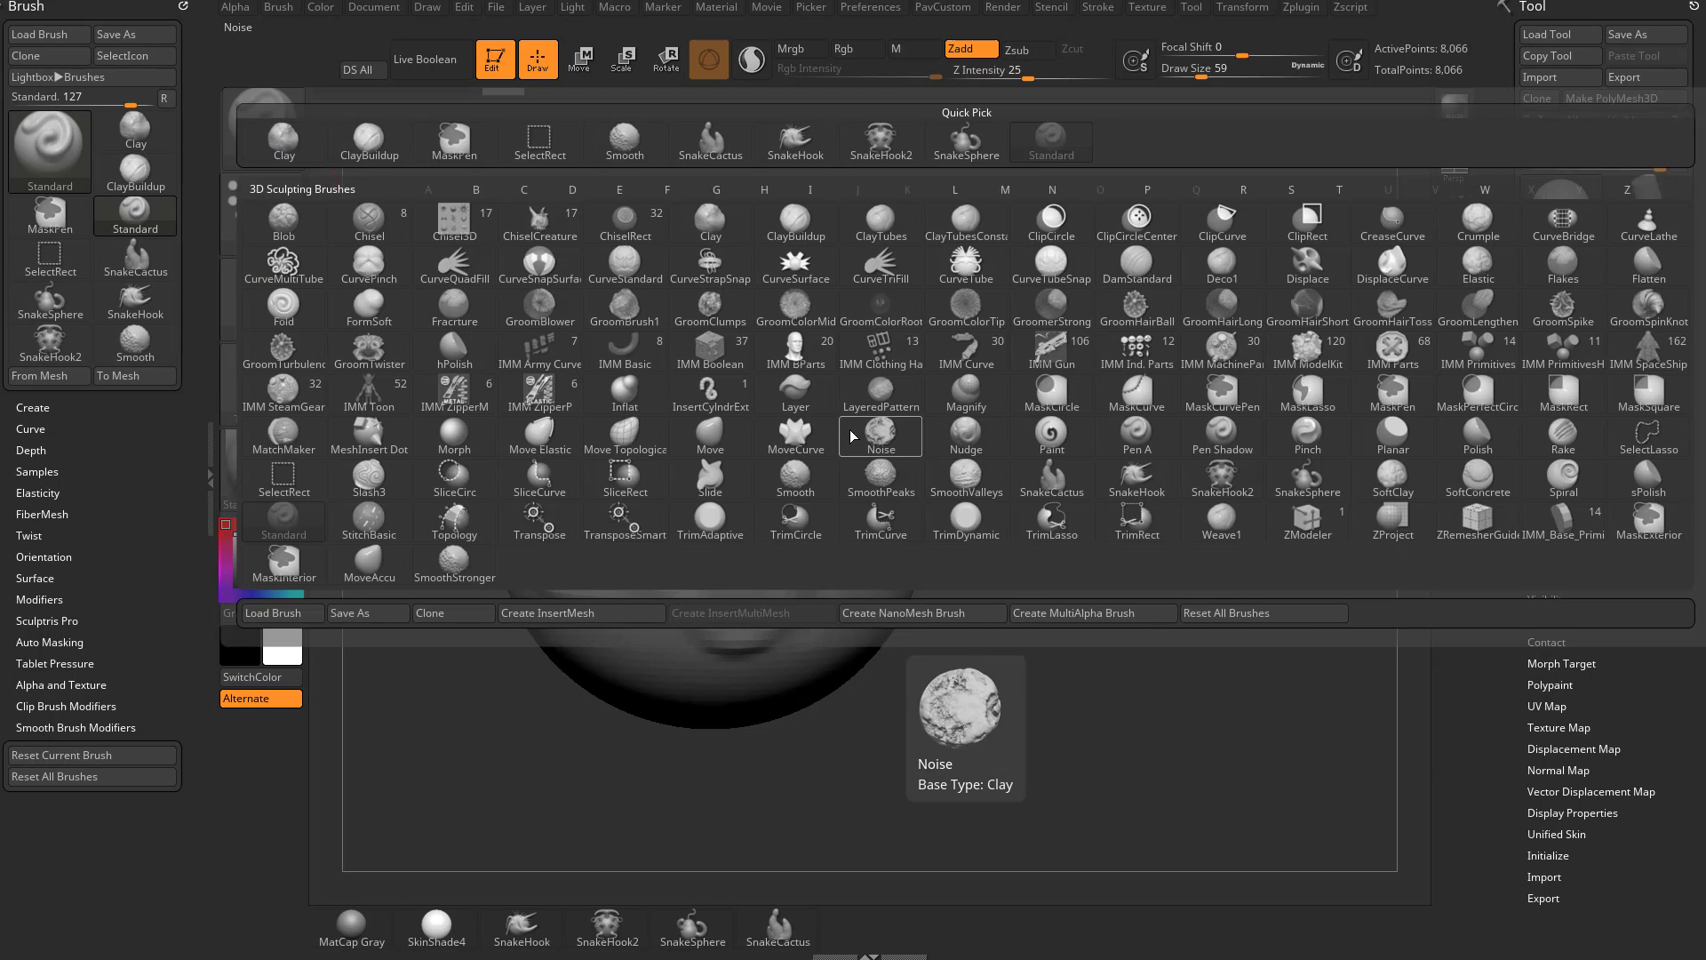
pyautogui.click(1137, 262)
pyautogui.moveTo(1111, 365); pyautogui.dragTo(926, 369)
pyautogui.press('s')
pyautogui.moveTo(640, 431)
pyautogui.mouseDown()
pyautogui.moveTo(717, 542)
pyautogui.moveTo(811, 450)
pyautogui.mouseUp()
pyautogui.moveTo(613, 419)
pyautogui.mouseDown()
pyautogui.moveTo(703, 469)
pyautogui.moveTo(765, 556)
pyautogui.moveTo(804, 476)
pyautogui.mouseUp()
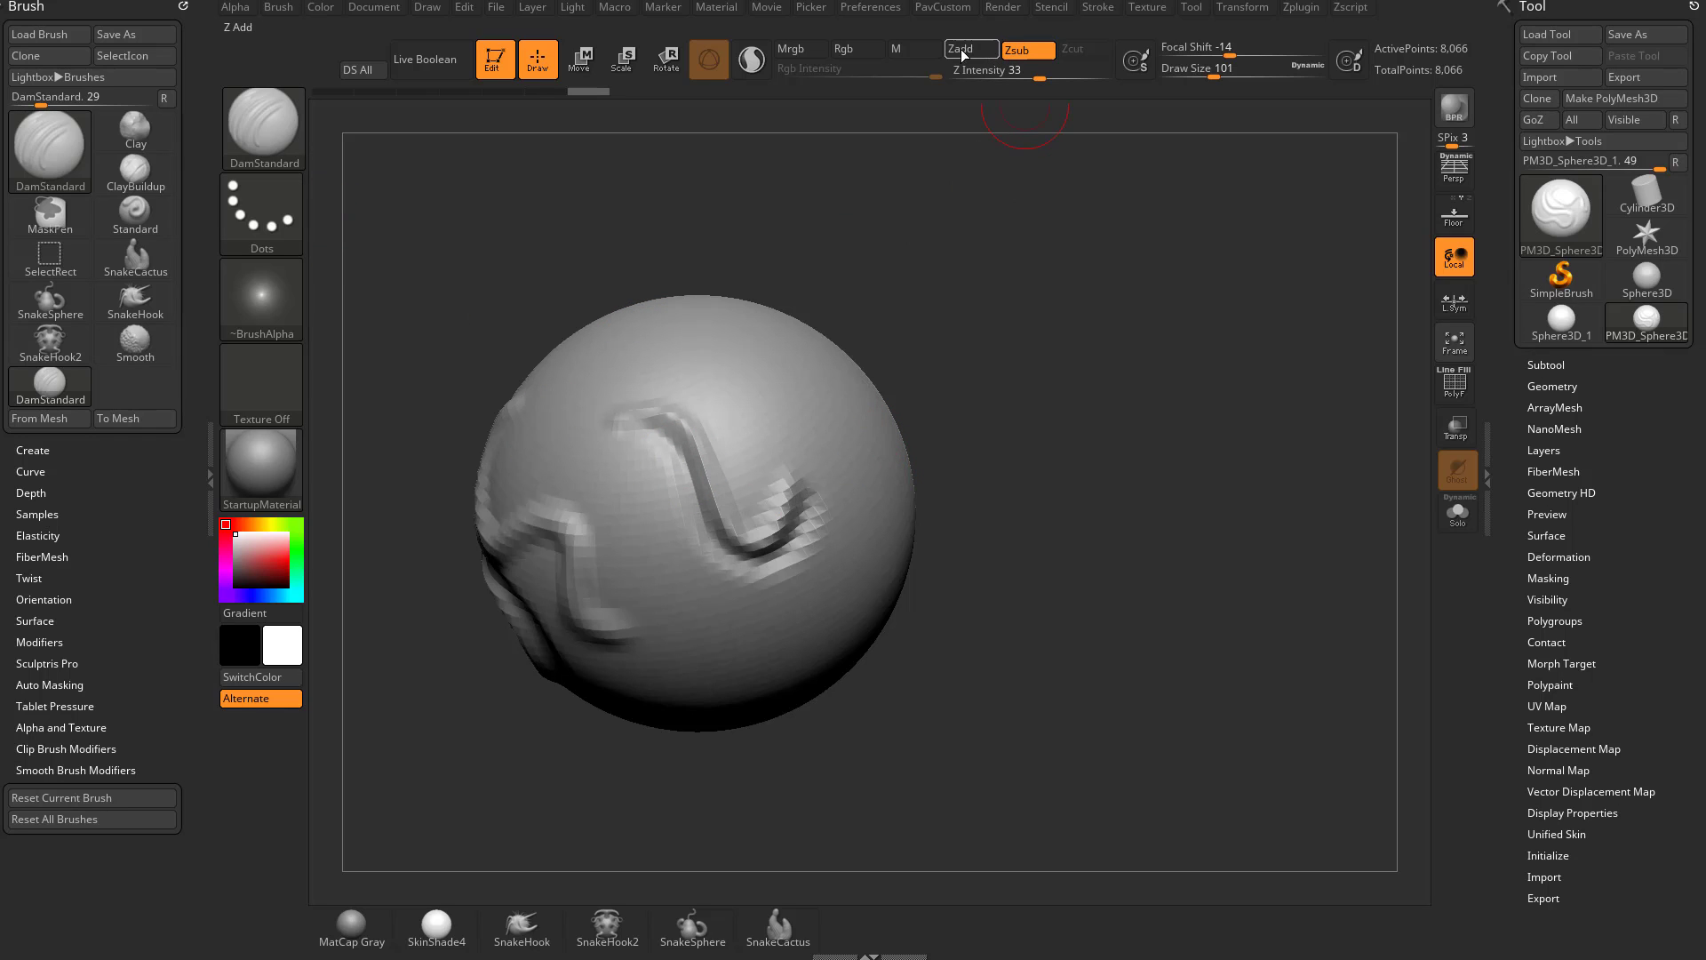
# - Choose the Standard brush and sculpt a broad curved raised stroke on a smooth area of the sphere beside the groove
pyautogui.click(277, 155)
pyautogui.click(1142, 187)
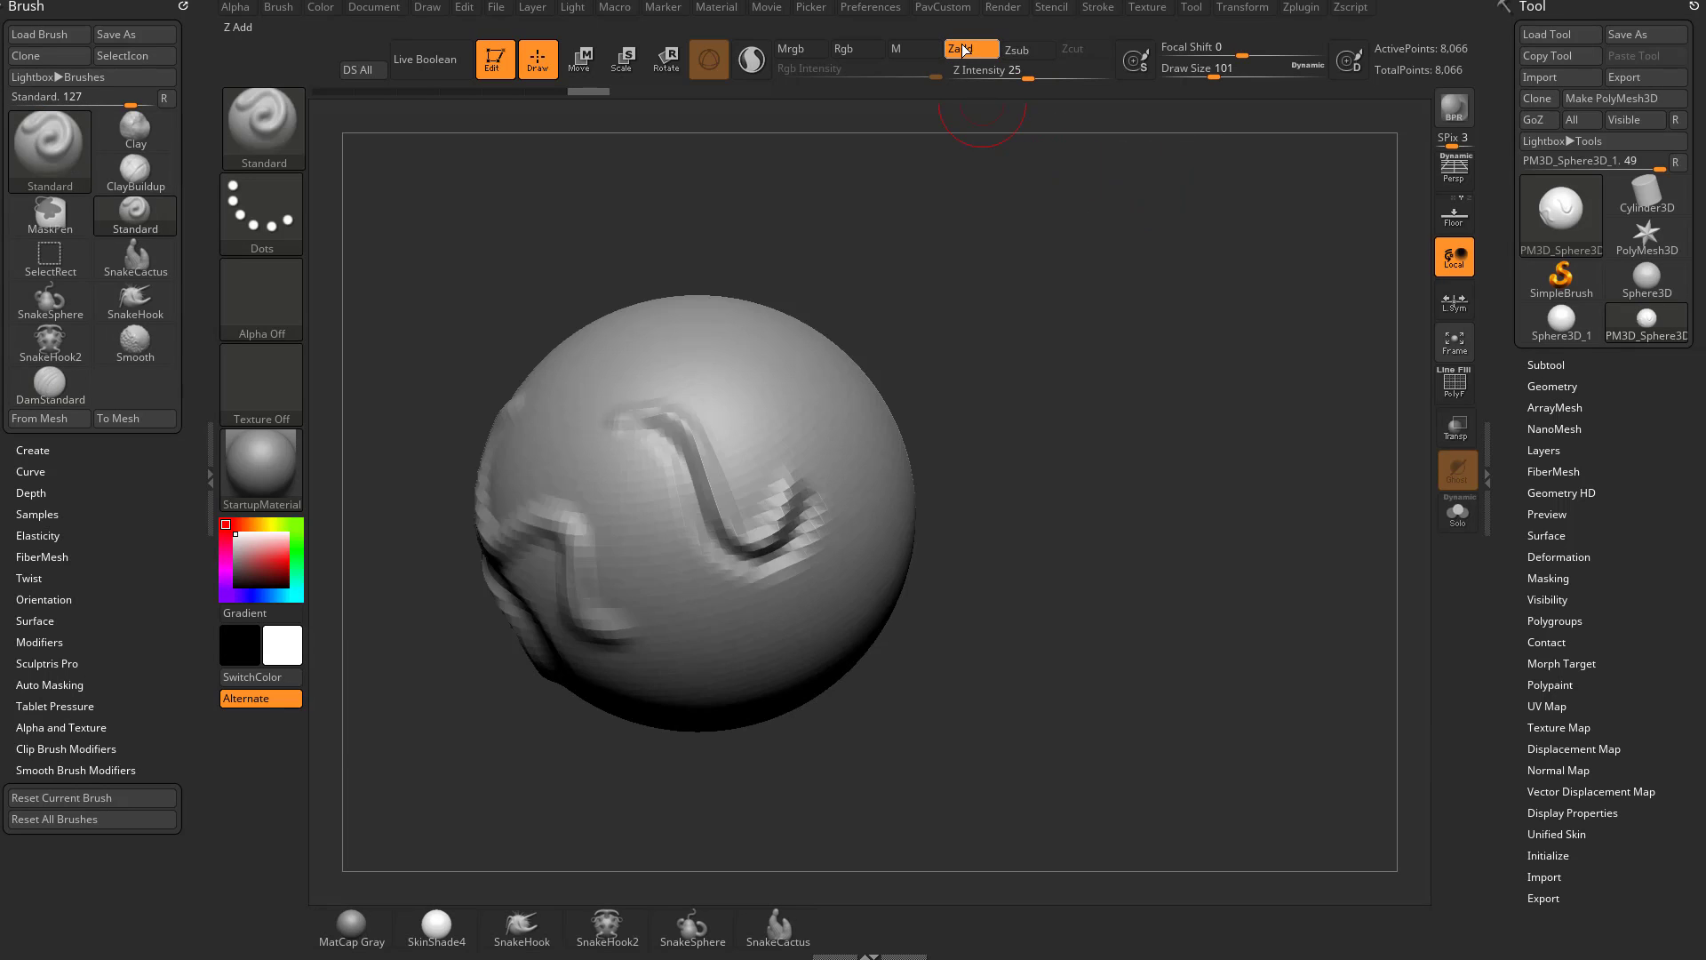
pyautogui.moveTo(968, 331)
pyautogui.mouseDown()
pyautogui.moveTo(998, 274)
pyautogui.moveTo(1069, 271)
pyautogui.moveTo(899, 400)
pyautogui.mouseUp()
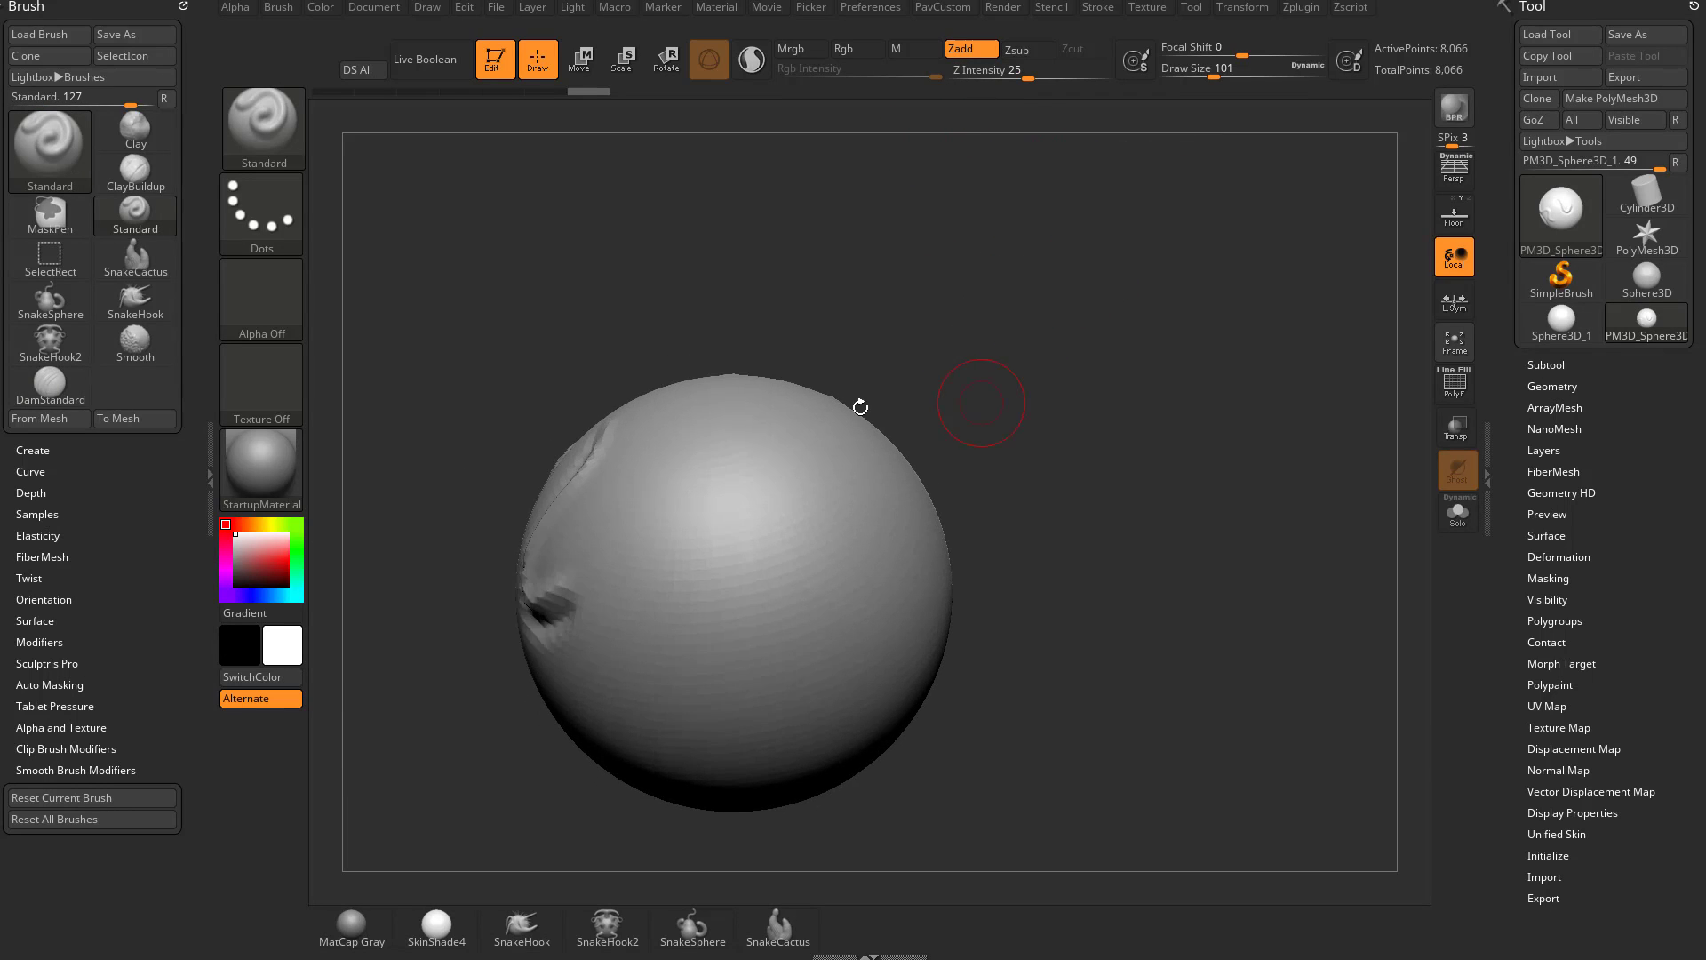
pyautogui.moveTo(904, 323); pyautogui.dragTo(861, 382)
pyautogui.moveTo(700, 424)
pyautogui.mouseDown()
pyautogui.moveTo(656, 502)
pyautogui.moveTo(664, 594)
pyautogui.moveTo(764, 568)
pyautogui.moveTo(826, 528)
pyautogui.mouseUp()
pyautogui.moveTo(1011, 562); pyautogui.dragTo(750, 616)
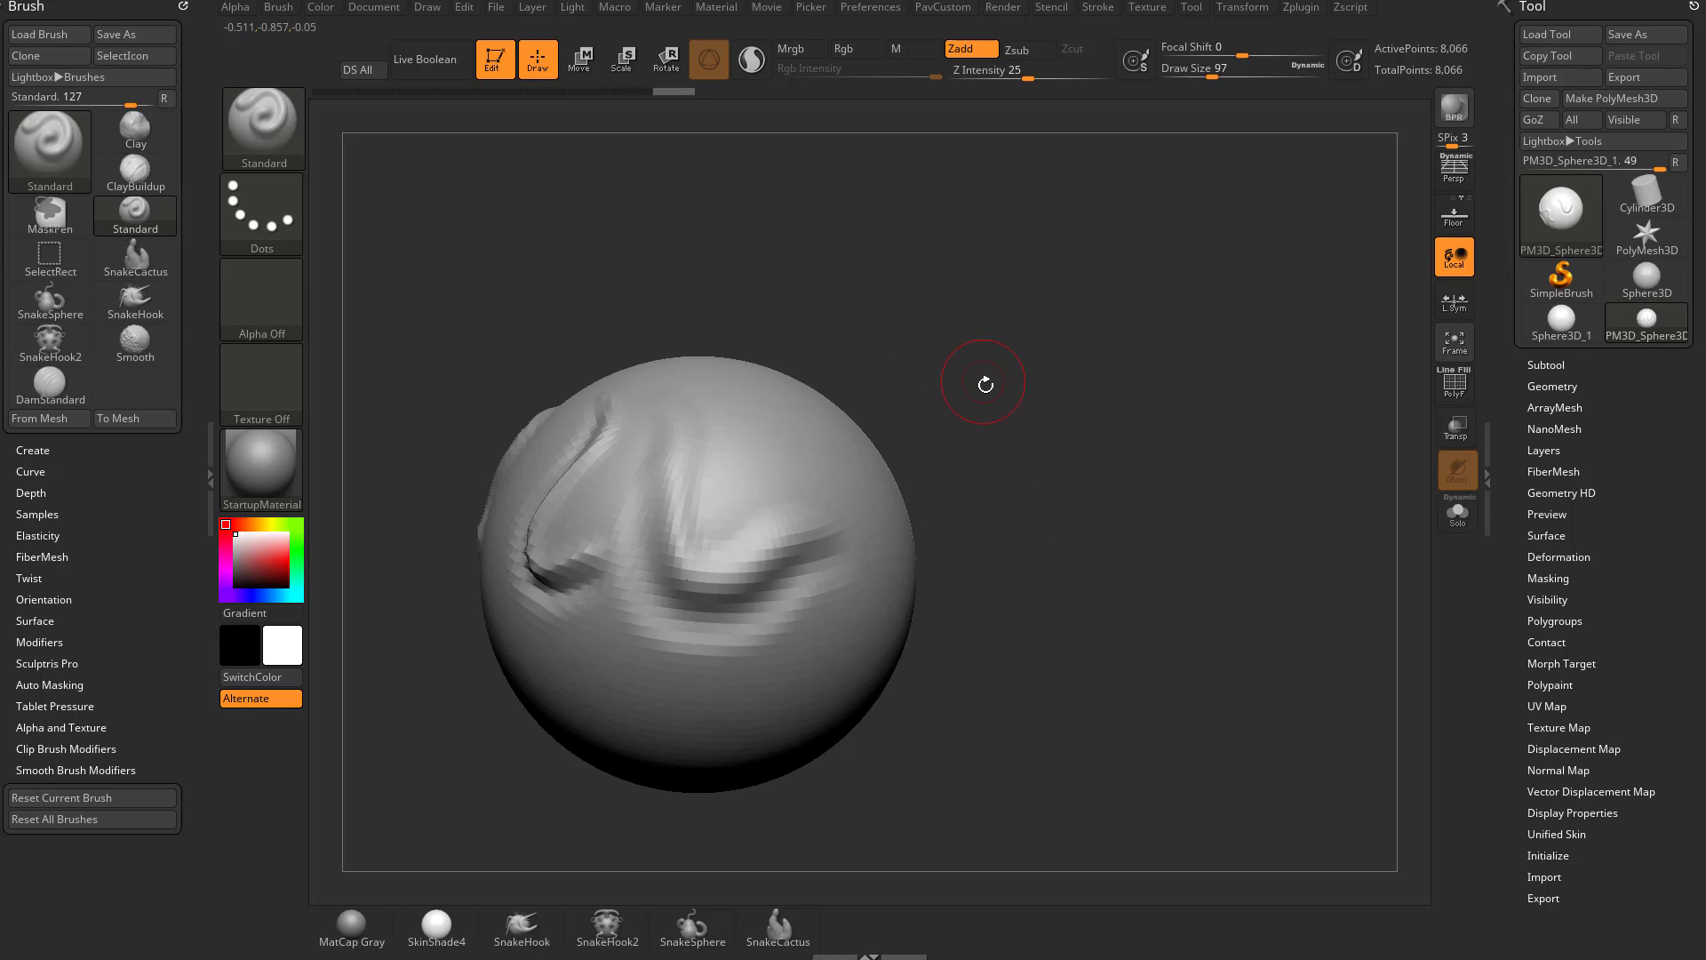
# - Choose the Clay brush and build up several broad flat strokes below the raised strokes at Draw Size 97
pyautogui.click(271, 119)
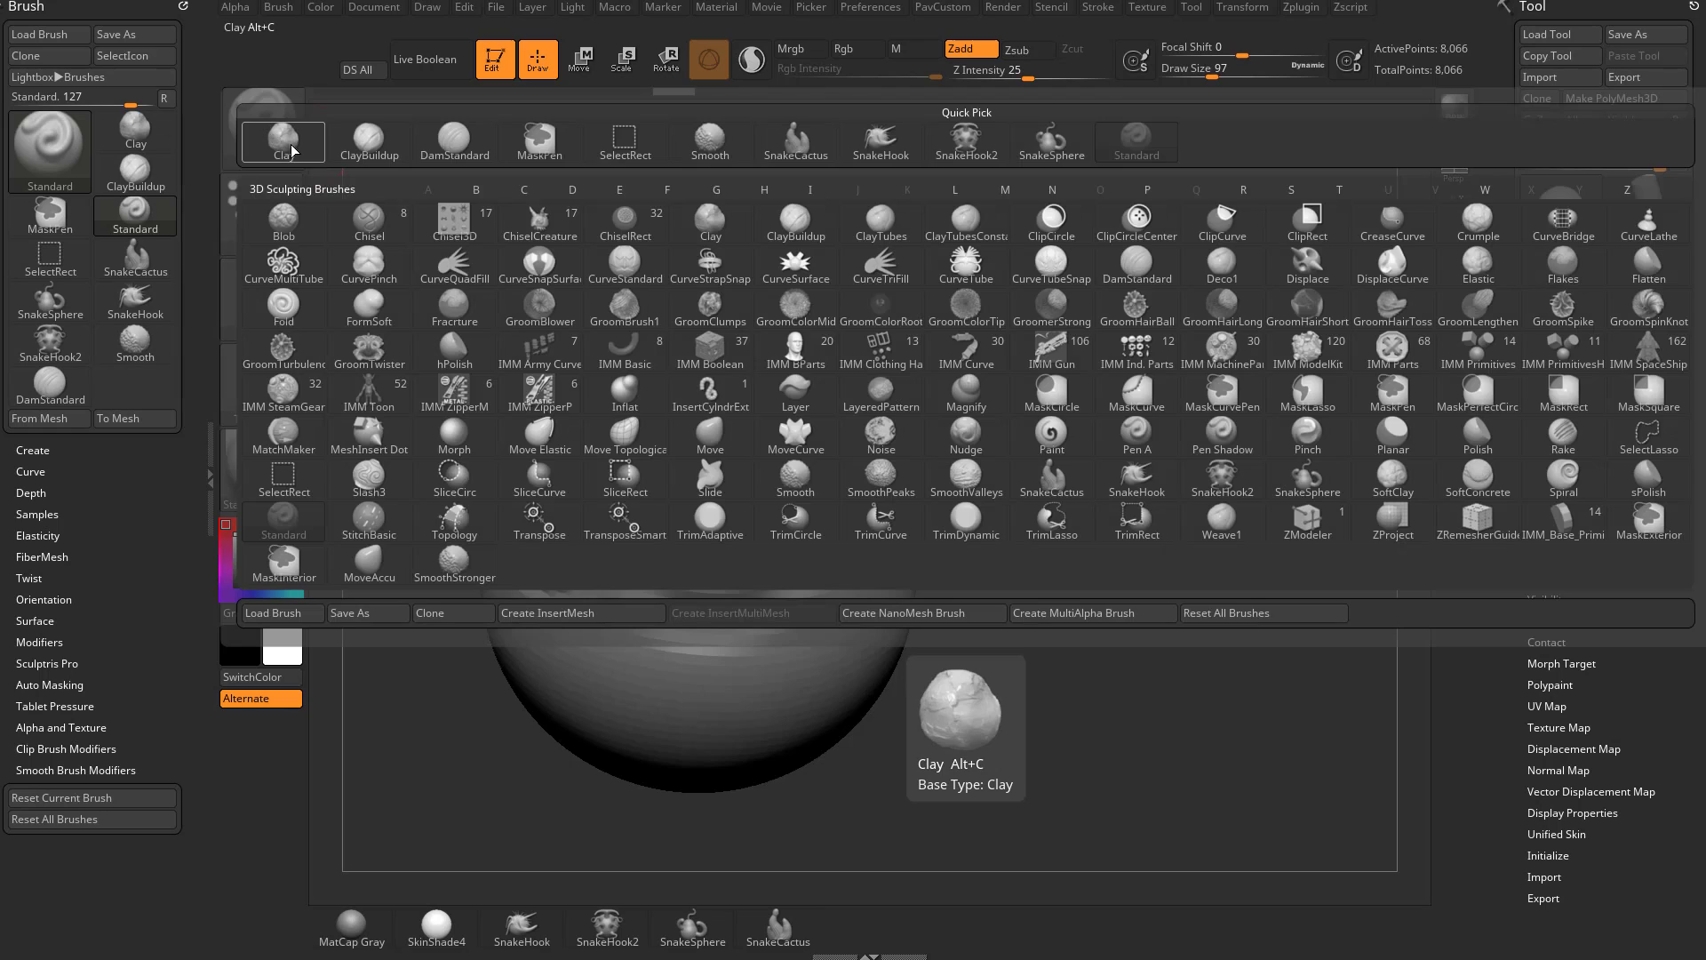
pyautogui.click(284, 143)
pyautogui.moveTo(648, 658)
pyautogui.mouseDown()
pyautogui.moveTo(622, 662)
pyautogui.moveTo(762, 663)
pyautogui.mouseUp()
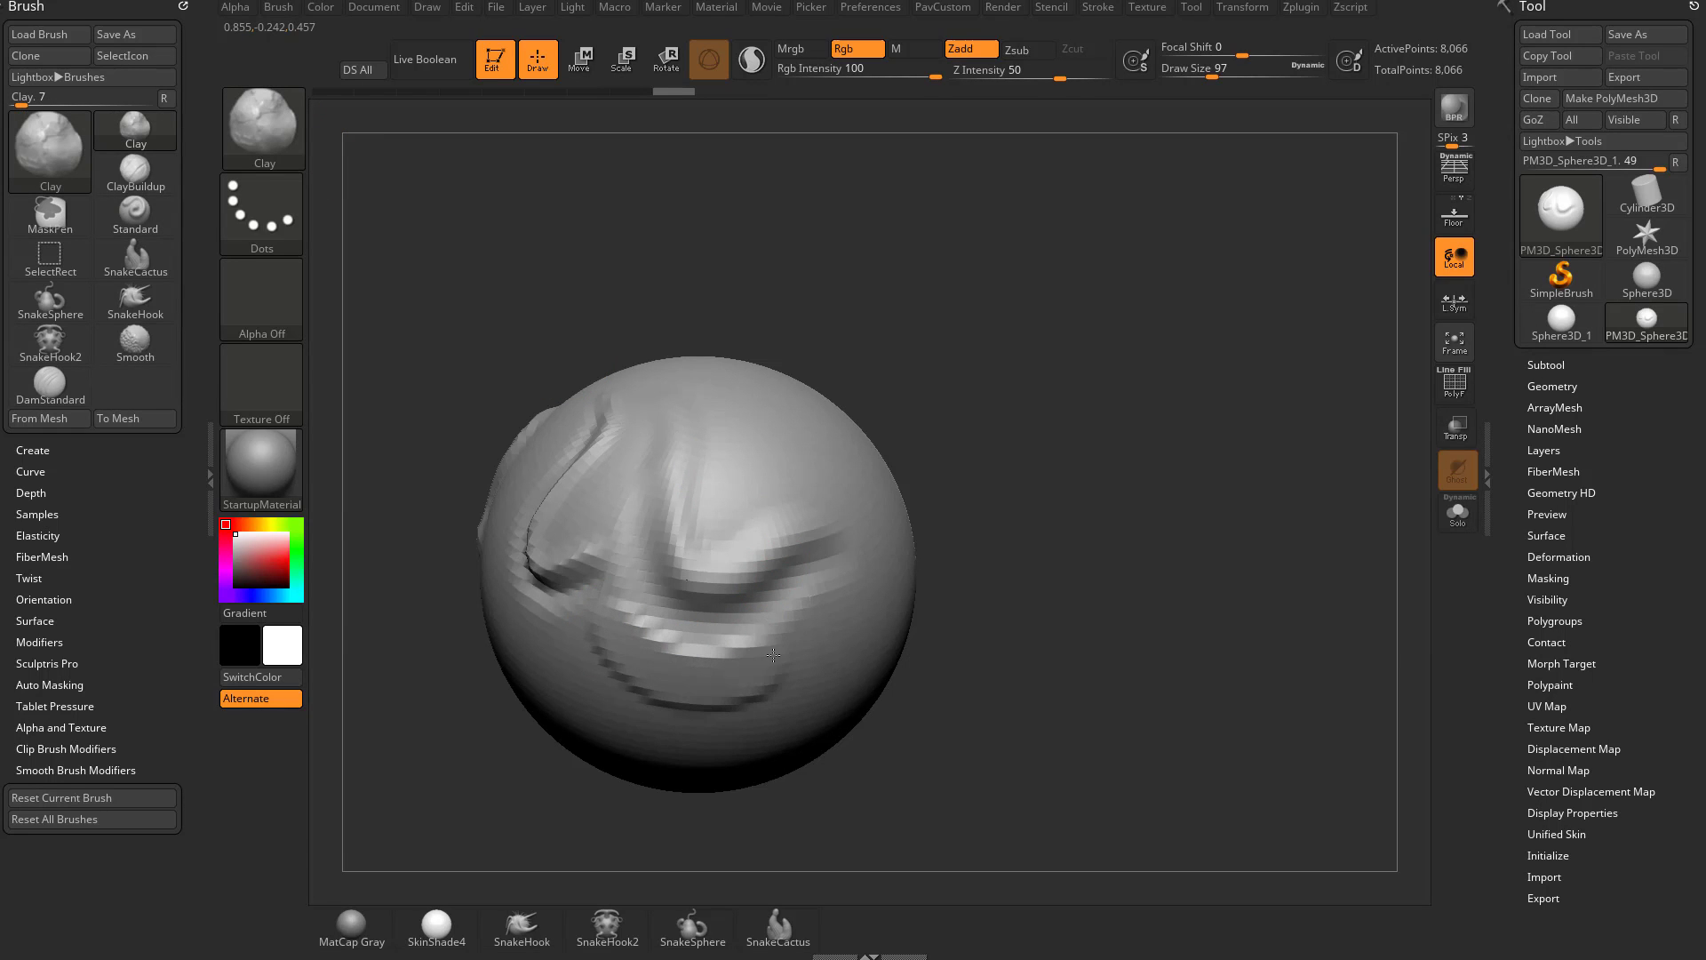
pyautogui.moveTo(1033, 532)
pyautogui.mouseDown()
pyautogui.moveTo(1062, 481)
pyautogui.moveTo(983, 476)
pyautogui.moveTo(871, 418)
pyautogui.mouseUp()
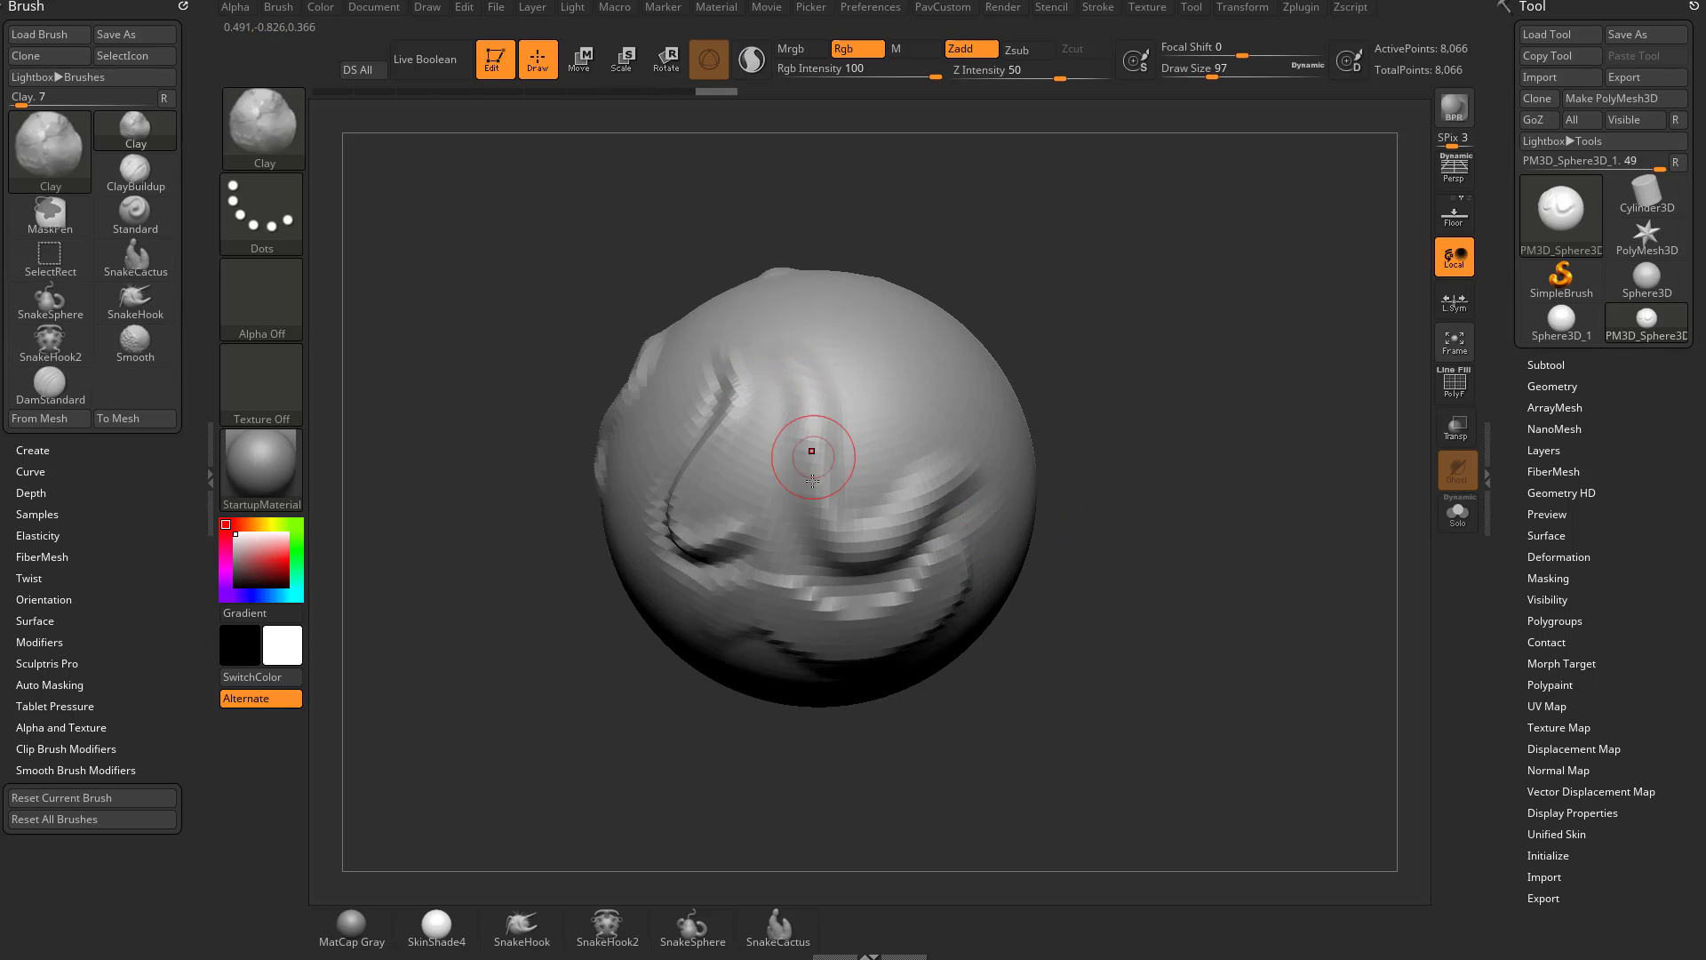
pyautogui.moveTo(1078, 526); pyautogui.dragTo(725, 610)
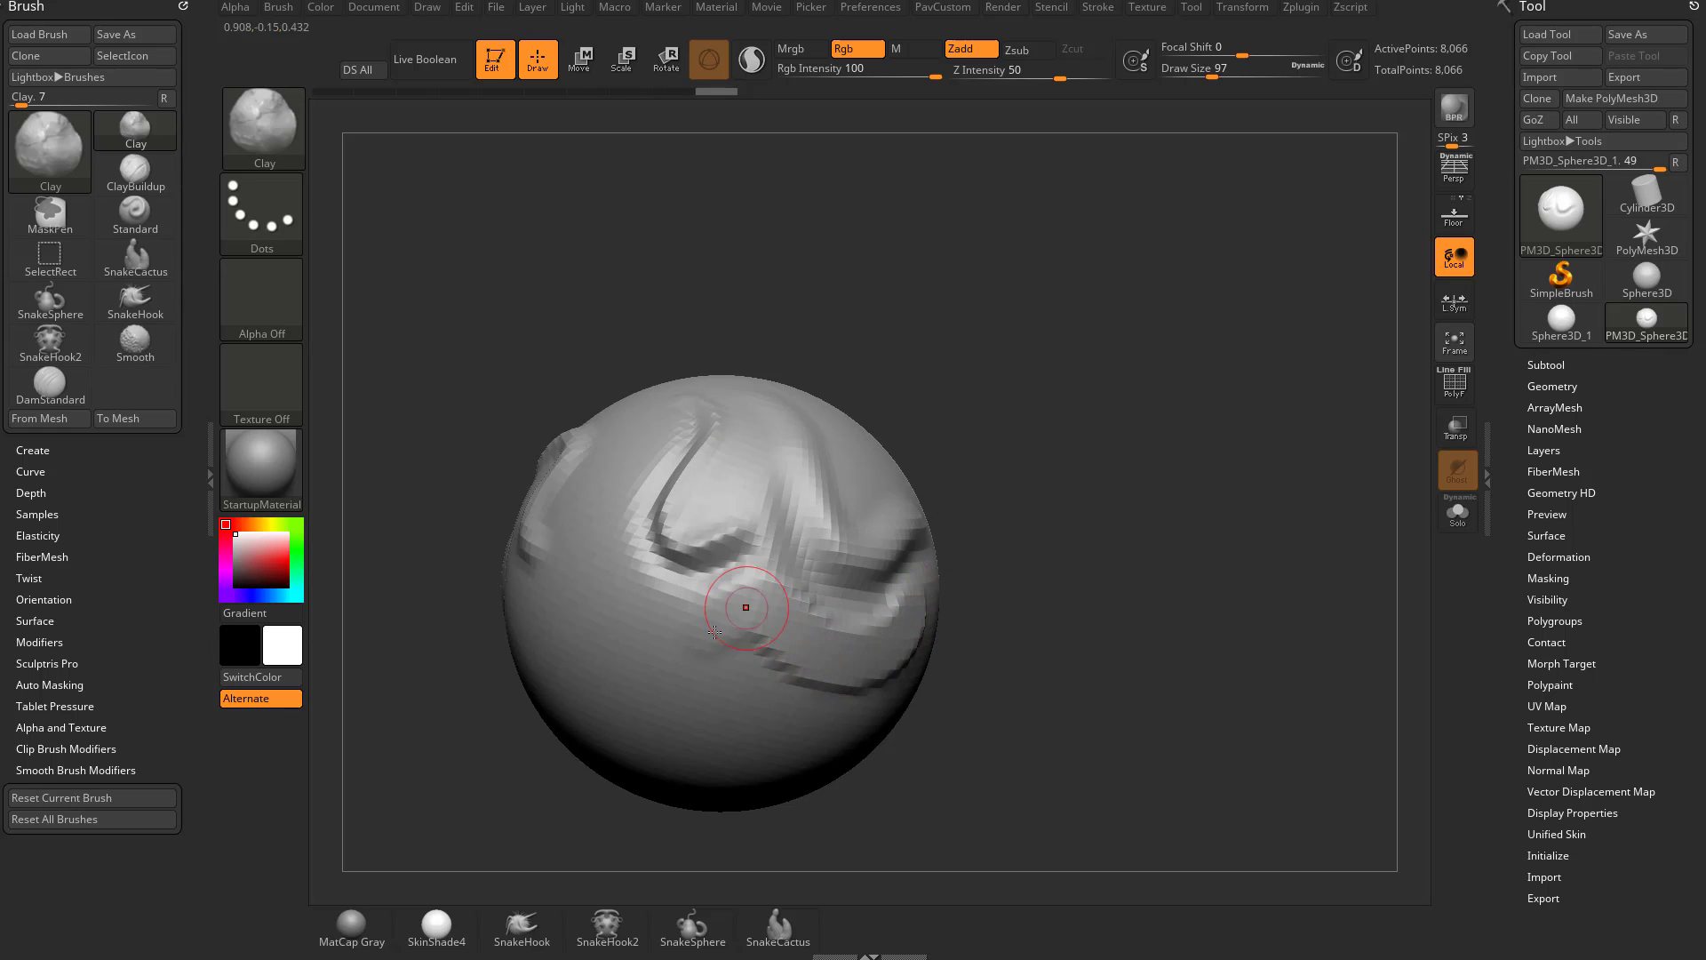
pyautogui.moveTo(1022, 594); pyautogui.dragTo(937, 602)
pyautogui.moveTo(750, 621)
pyautogui.mouseDown()
pyautogui.moveTo(833, 654)
pyautogui.moveTo(906, 647)
pyautogui.mouseUp()
pyautogui.moveTo(1055, 569); pyautogui.dragTo(983, 594)
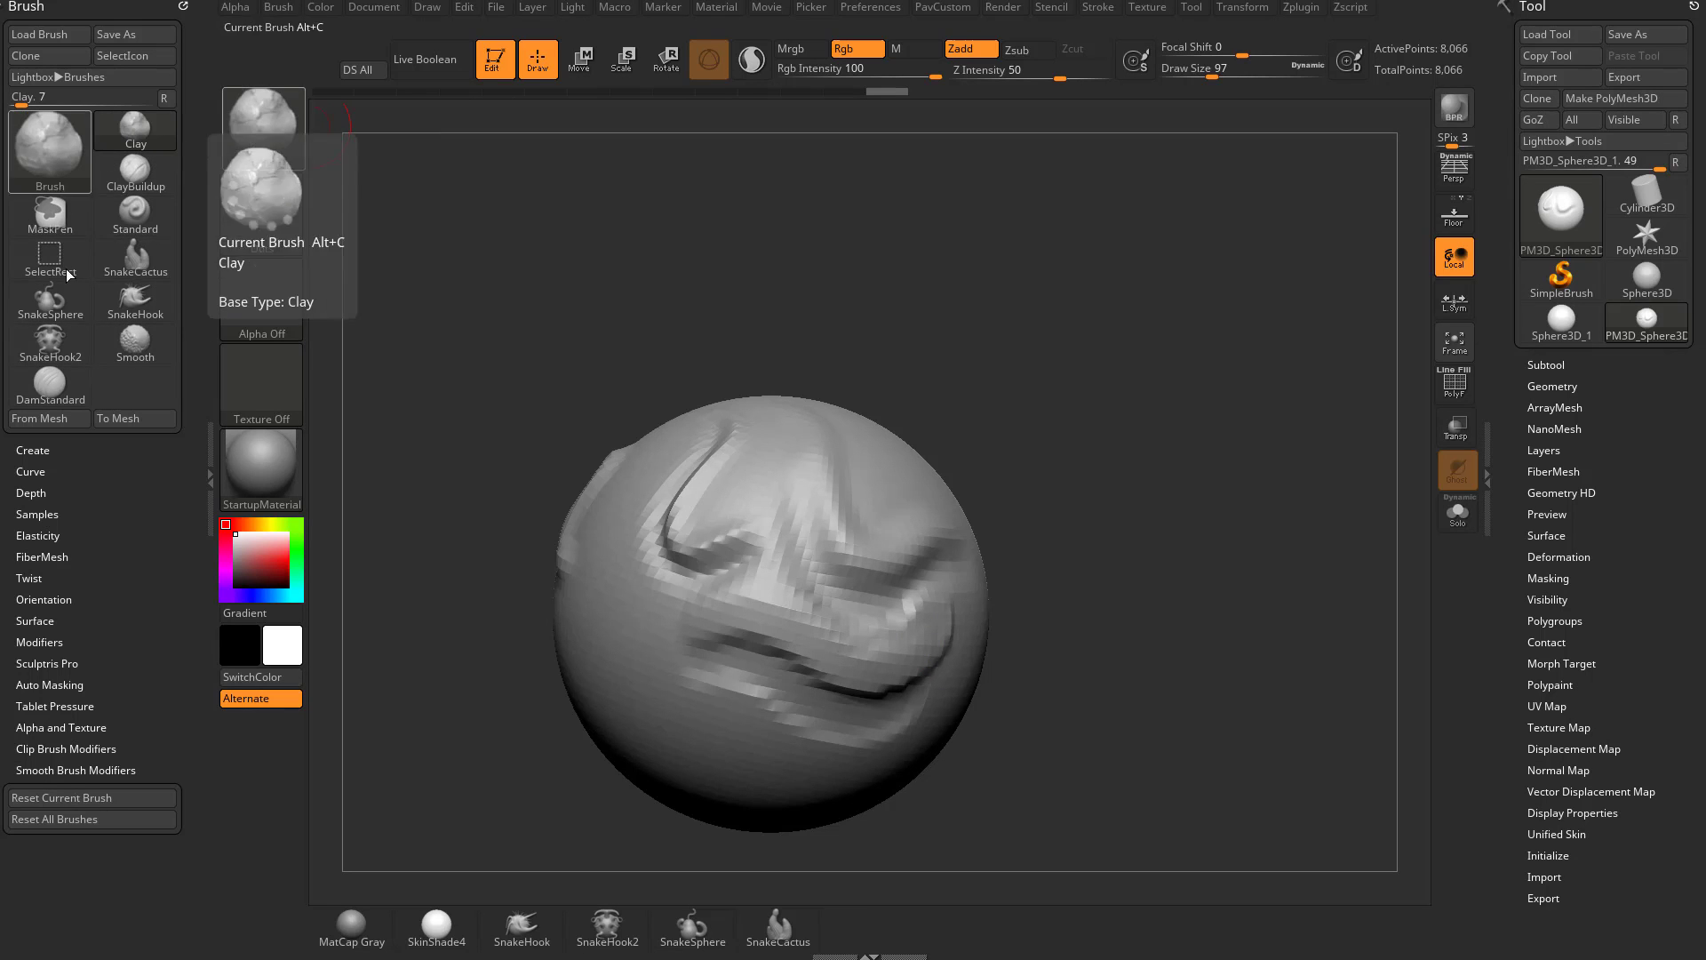
# - Switch to the Standard brush and back to the Clay brush using the recently used brushes
pyautogui.click(288, 114)
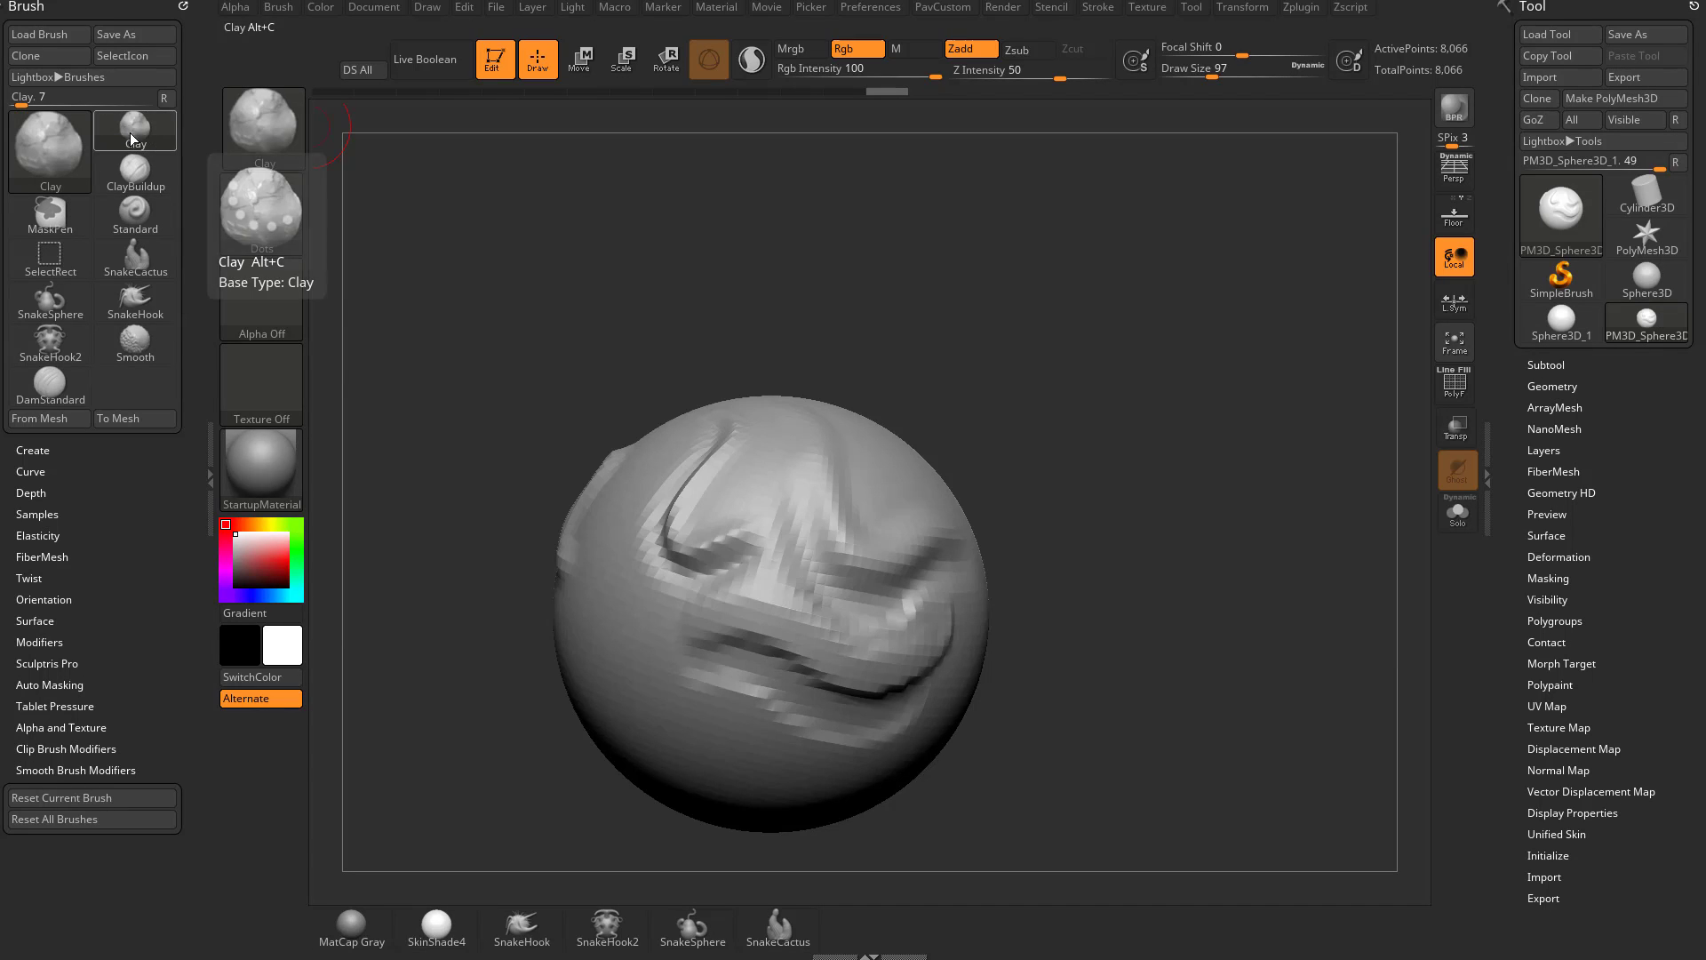
pyautogui.click(135, 213)
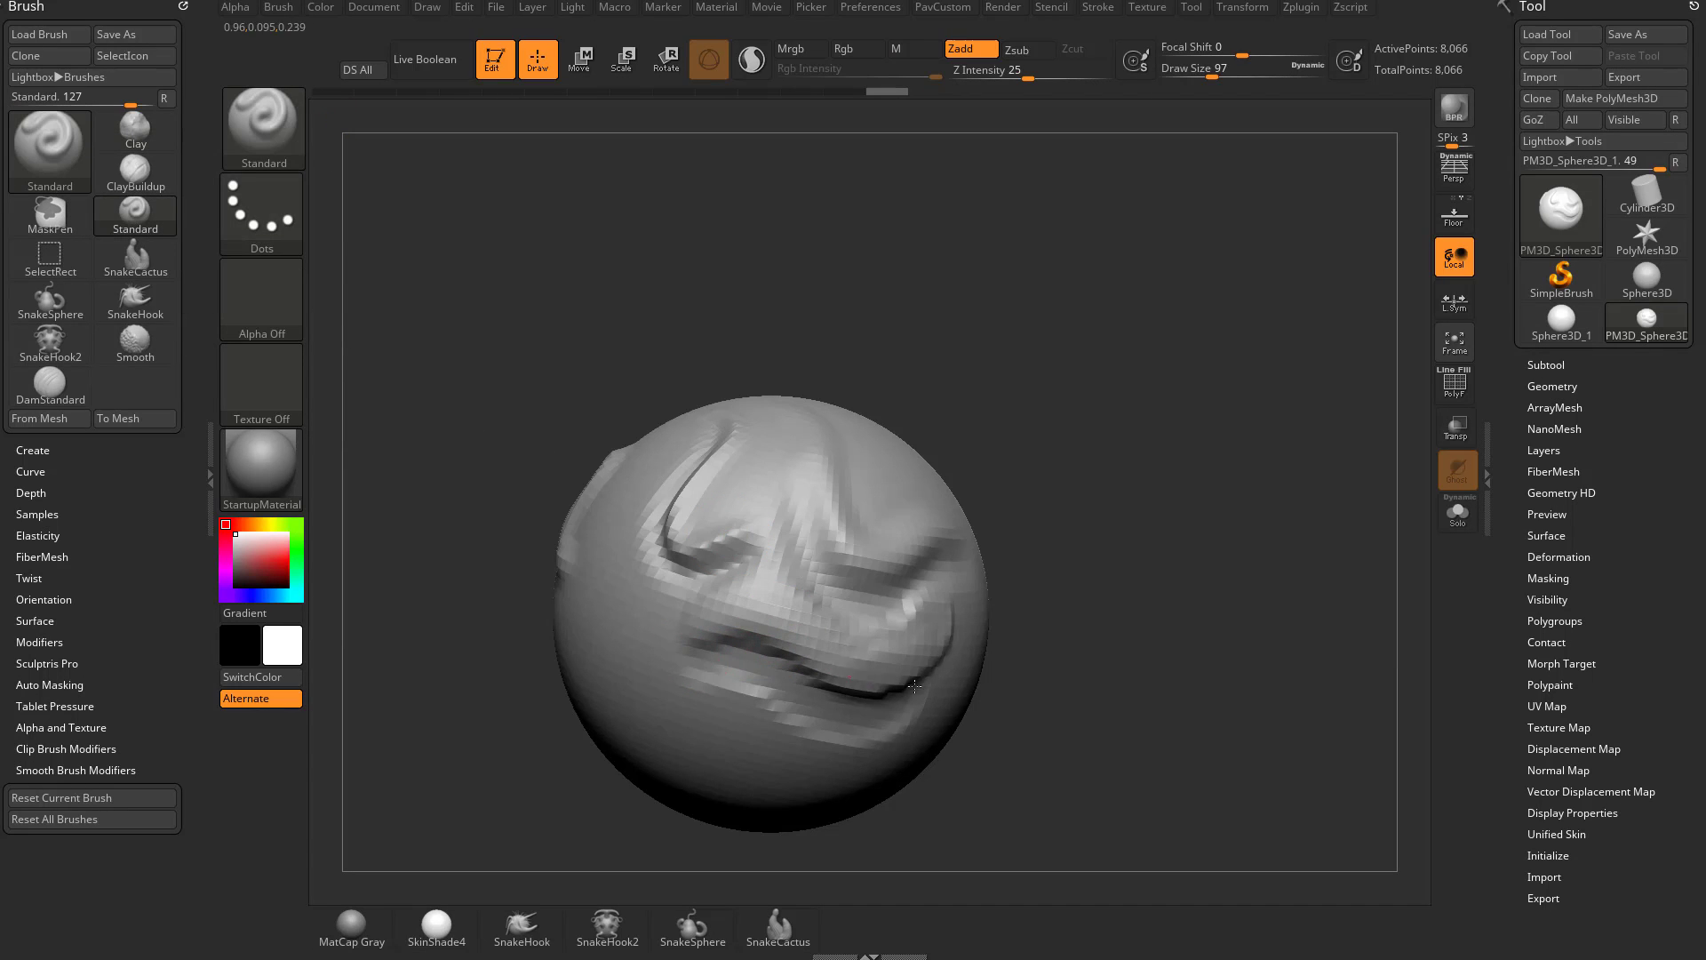
pyautogui.click(136, 135)
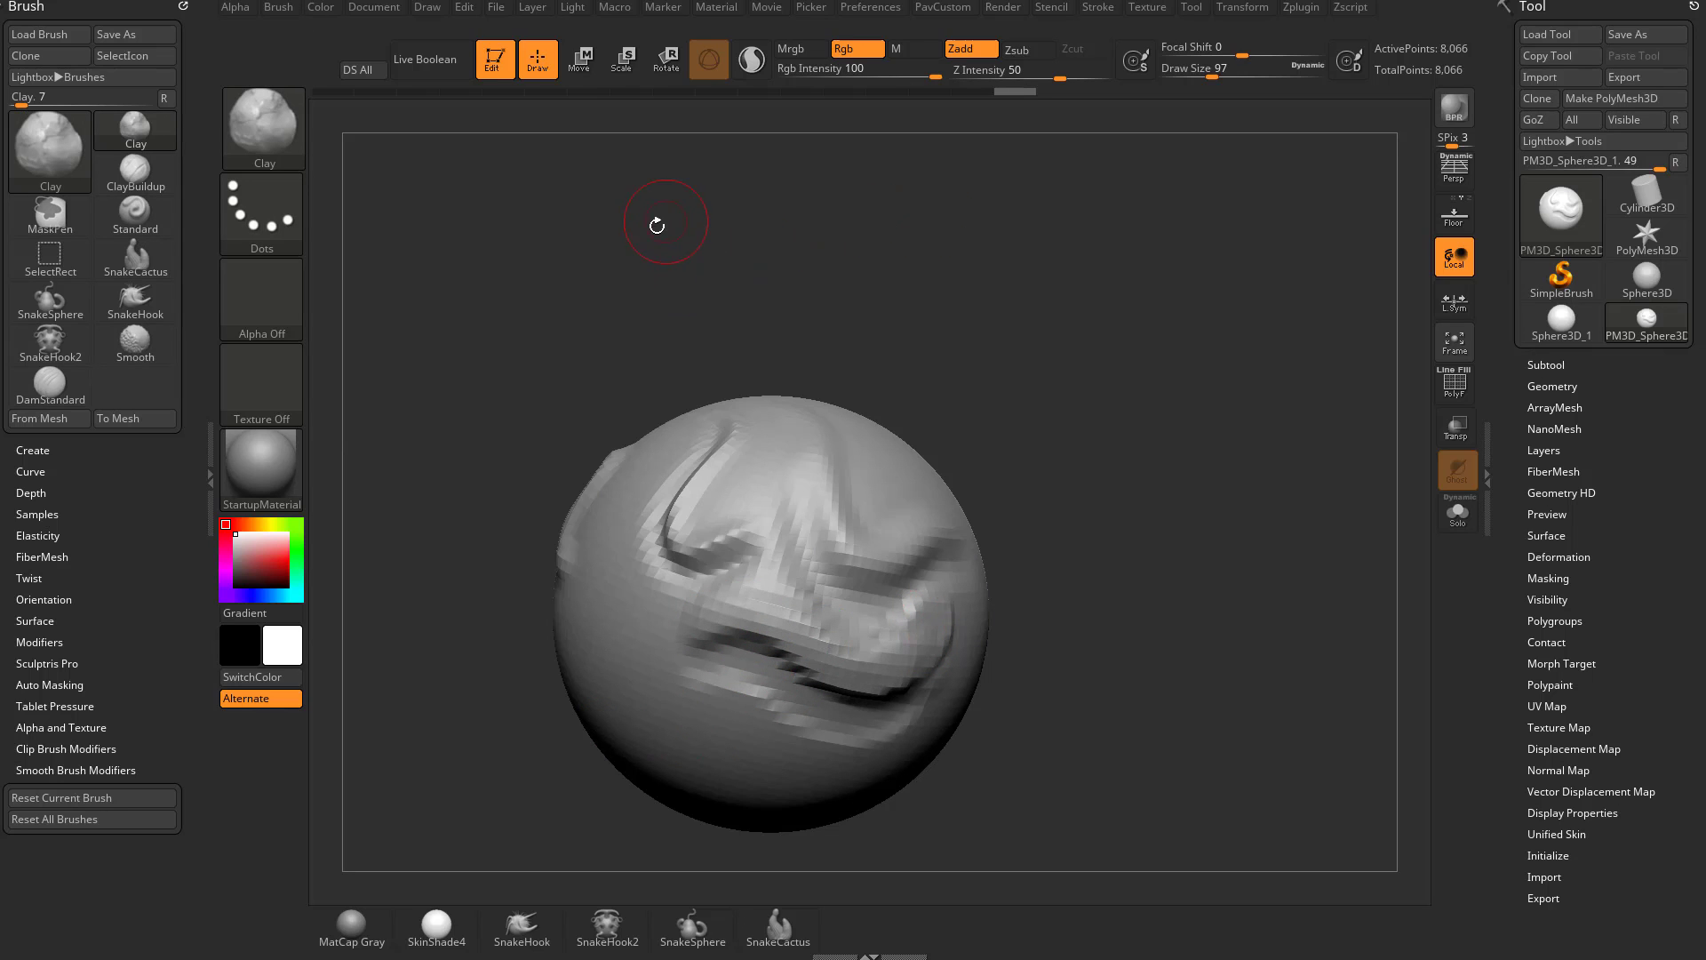
# - Bring up the full brush selection, filter it to brushes starting with S, and choose Standard
pyautogui.press('b')
pyautogui.press('b')
pyautogui.press('b')
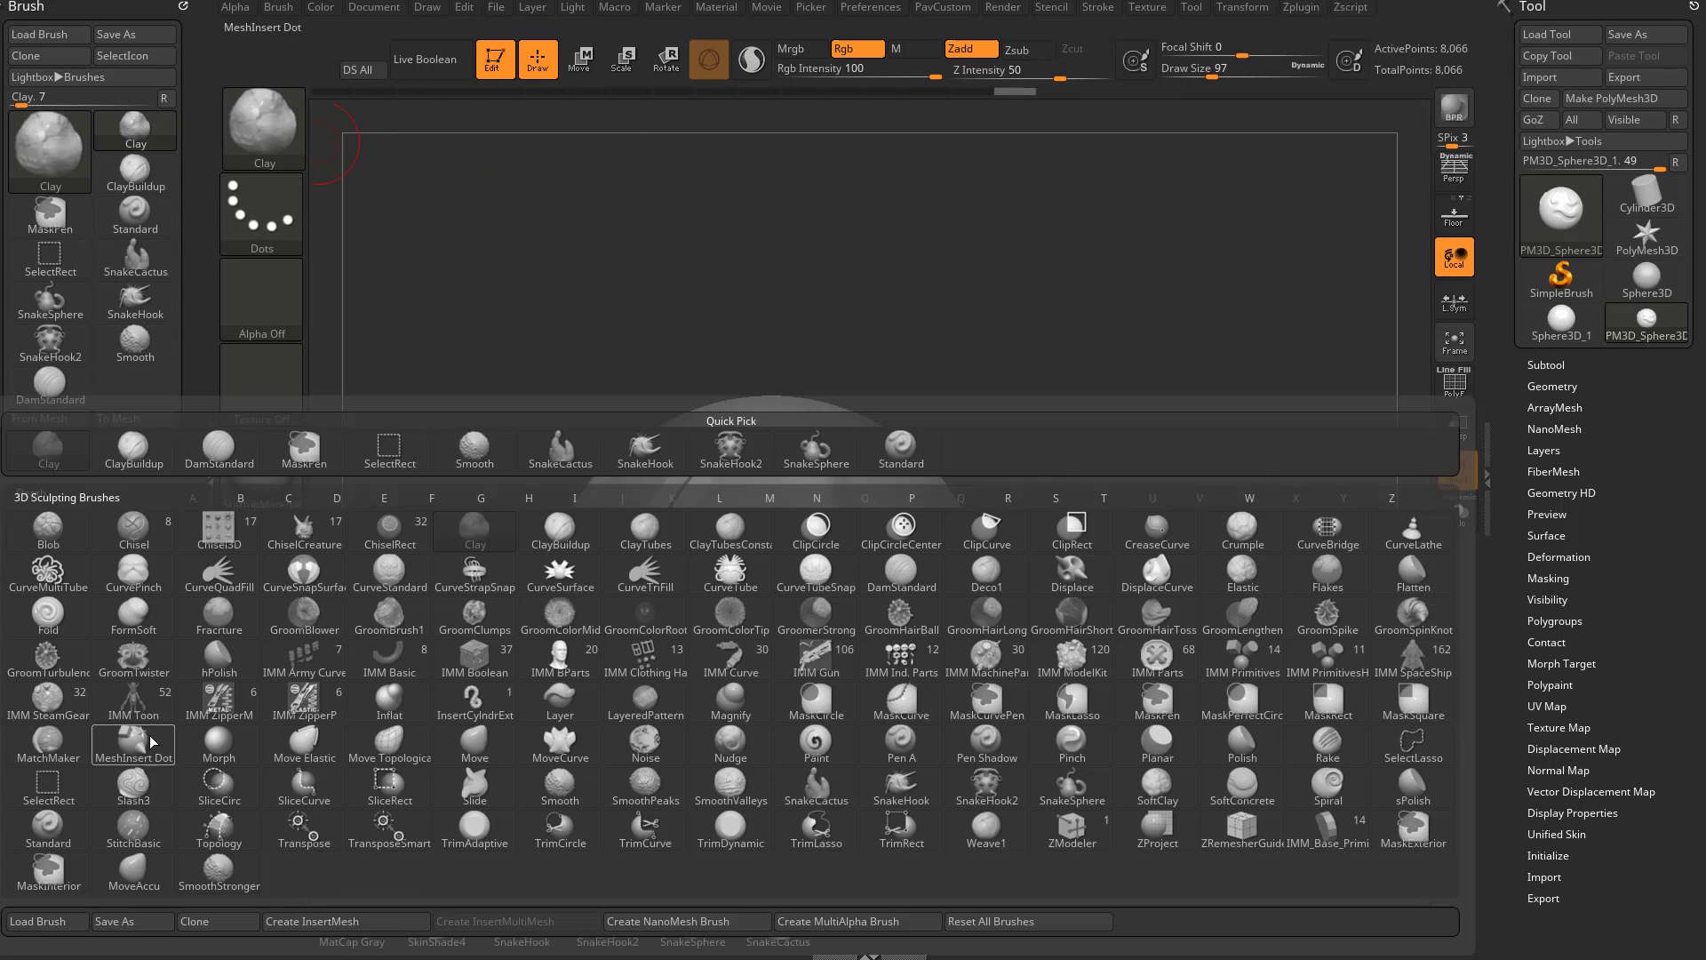
pyautogui.press('b')
pyautogui.press('b')
pyautogui.press('b')
pyautogui.press('b')
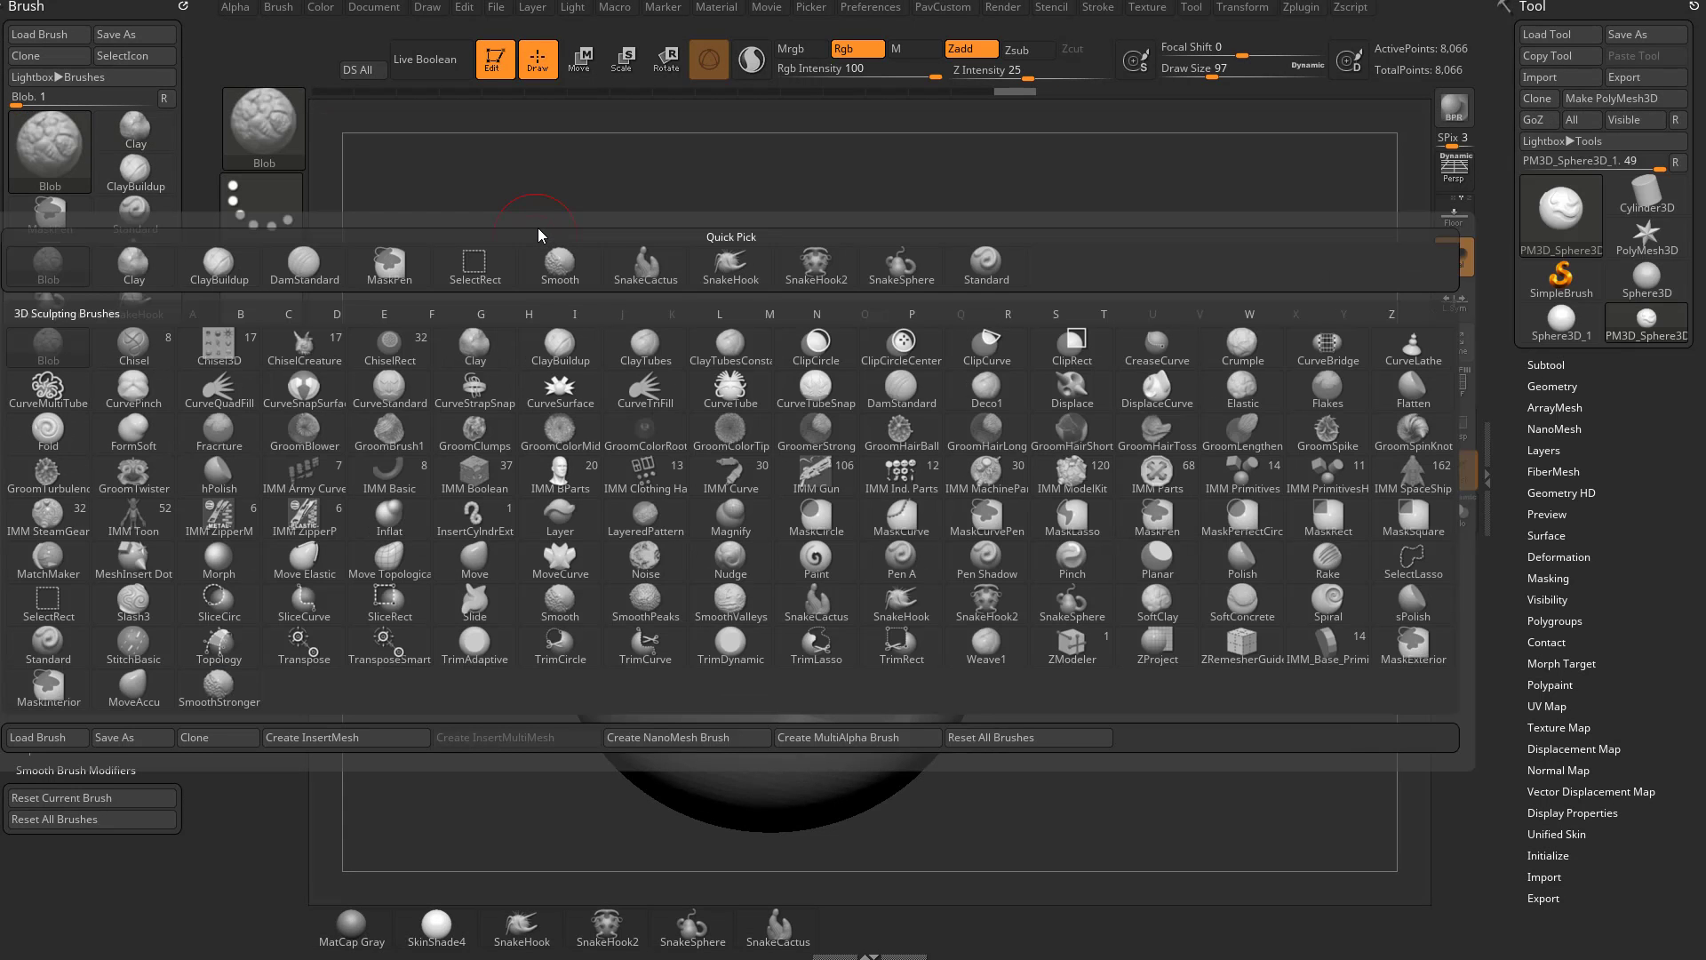
pyautogui.press('s')
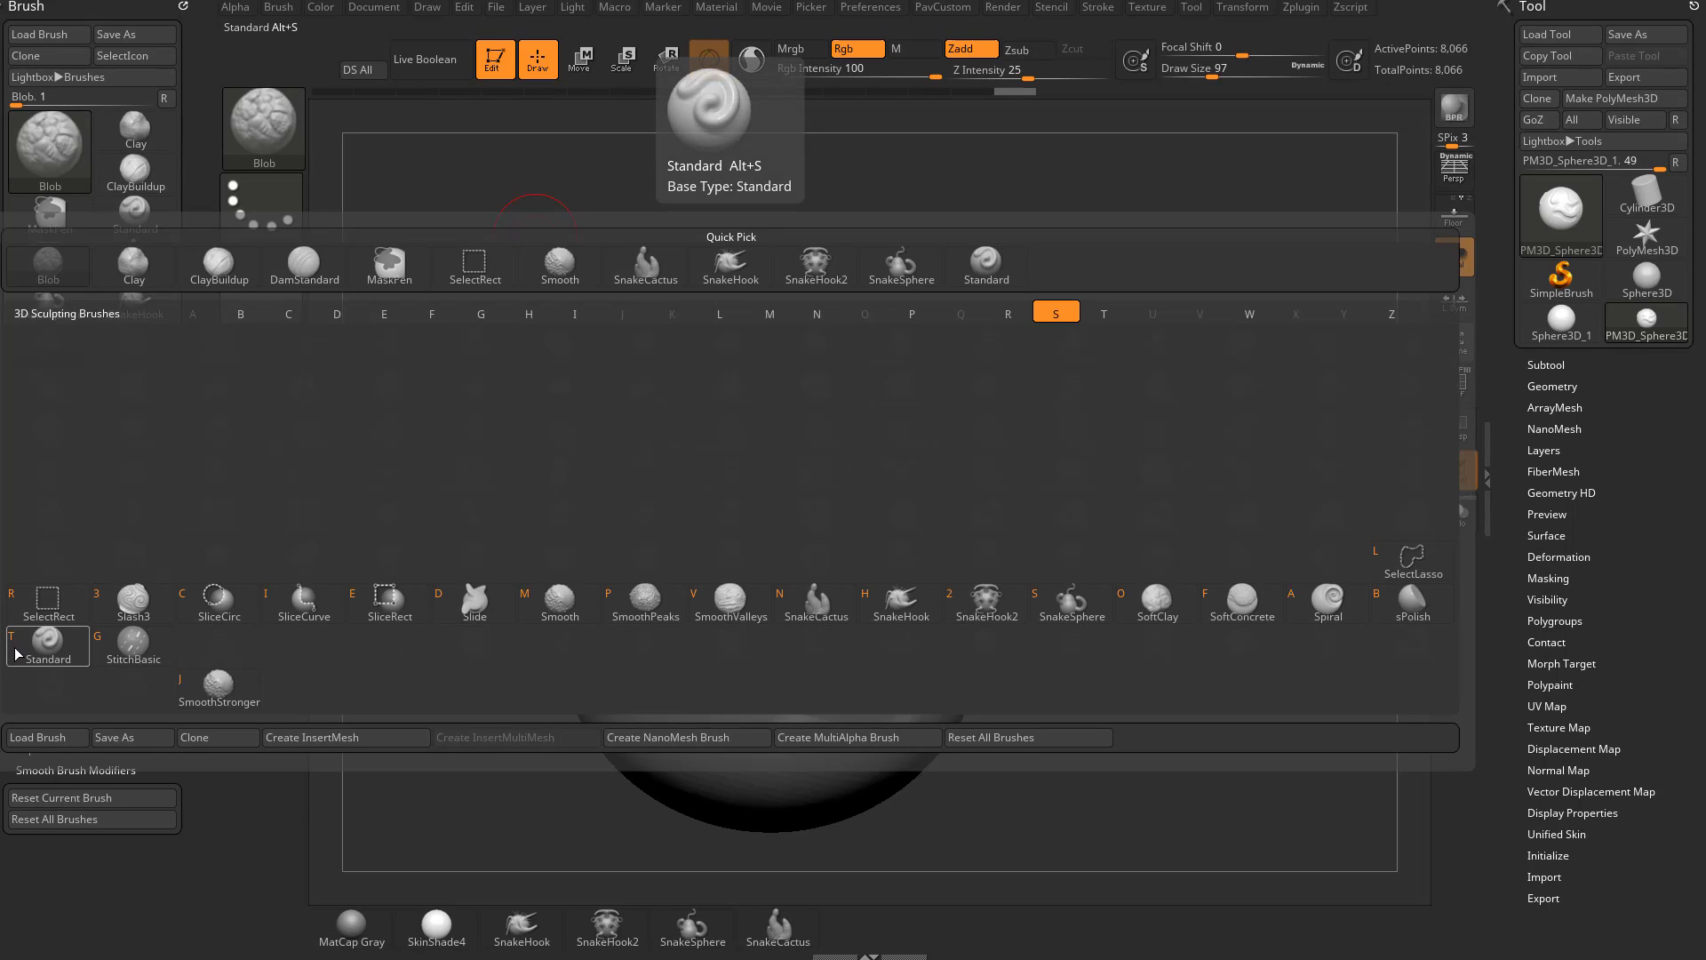
pyautogui.press('t')
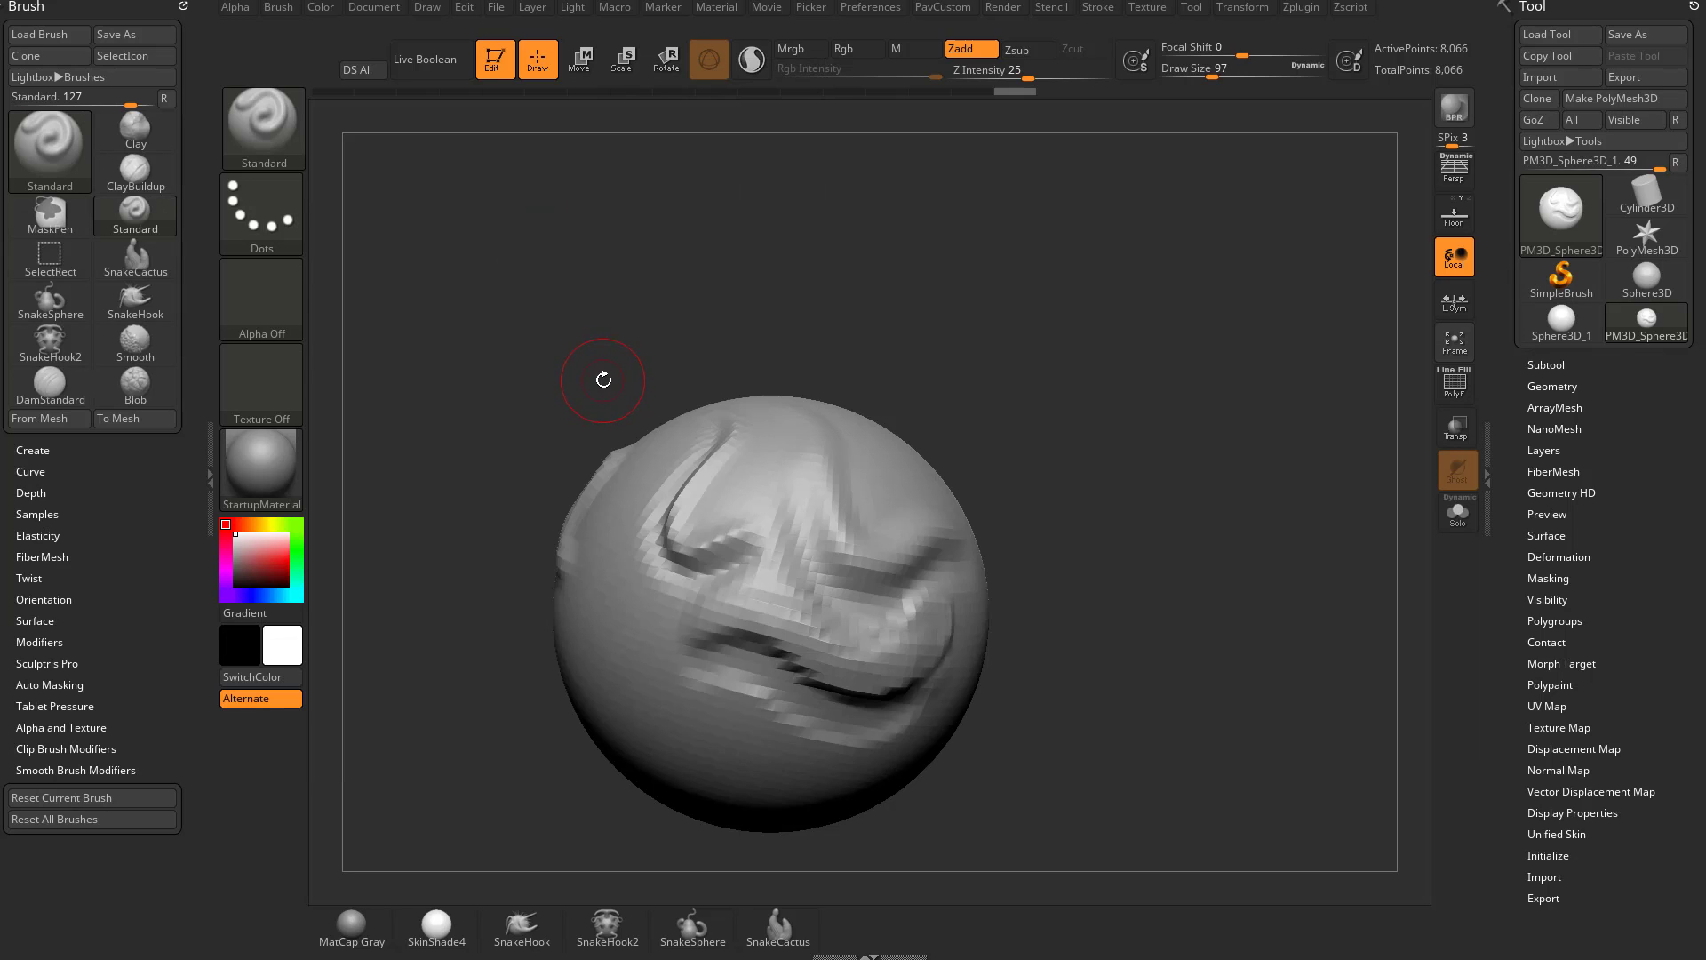
# - Filter the brush selection by C to choose Clay, and by Z to choose ZModeler
pyautogui.press('b')
pyautogui.press('c')
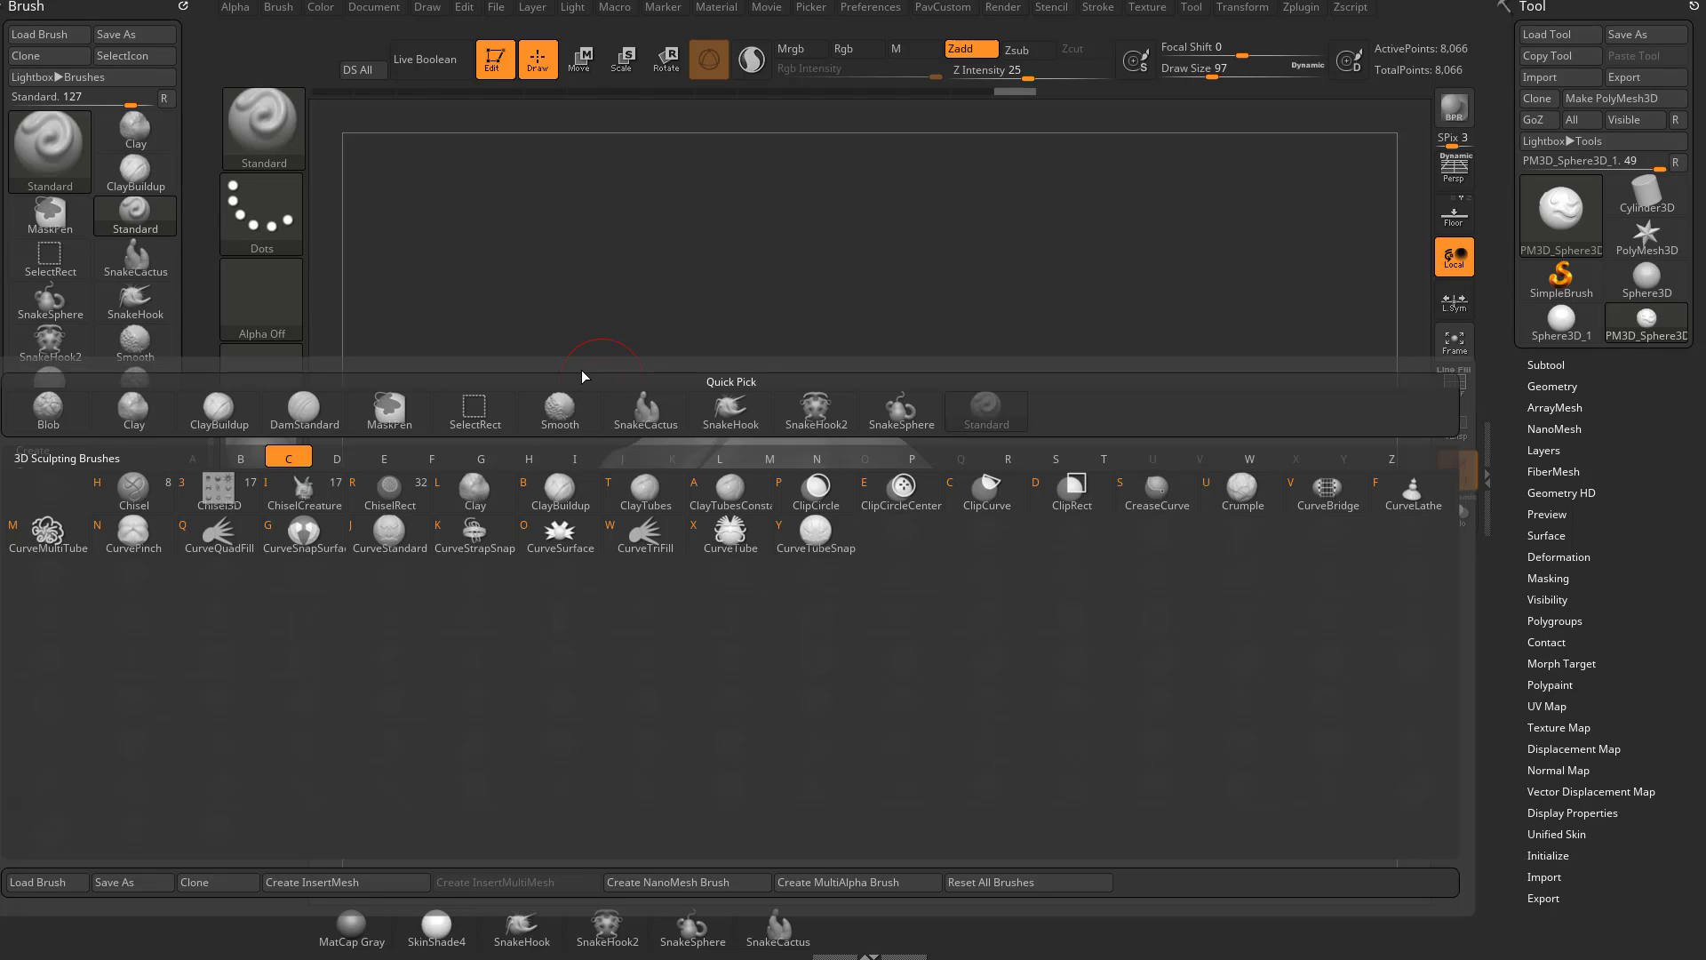
pyautogui.press('l')
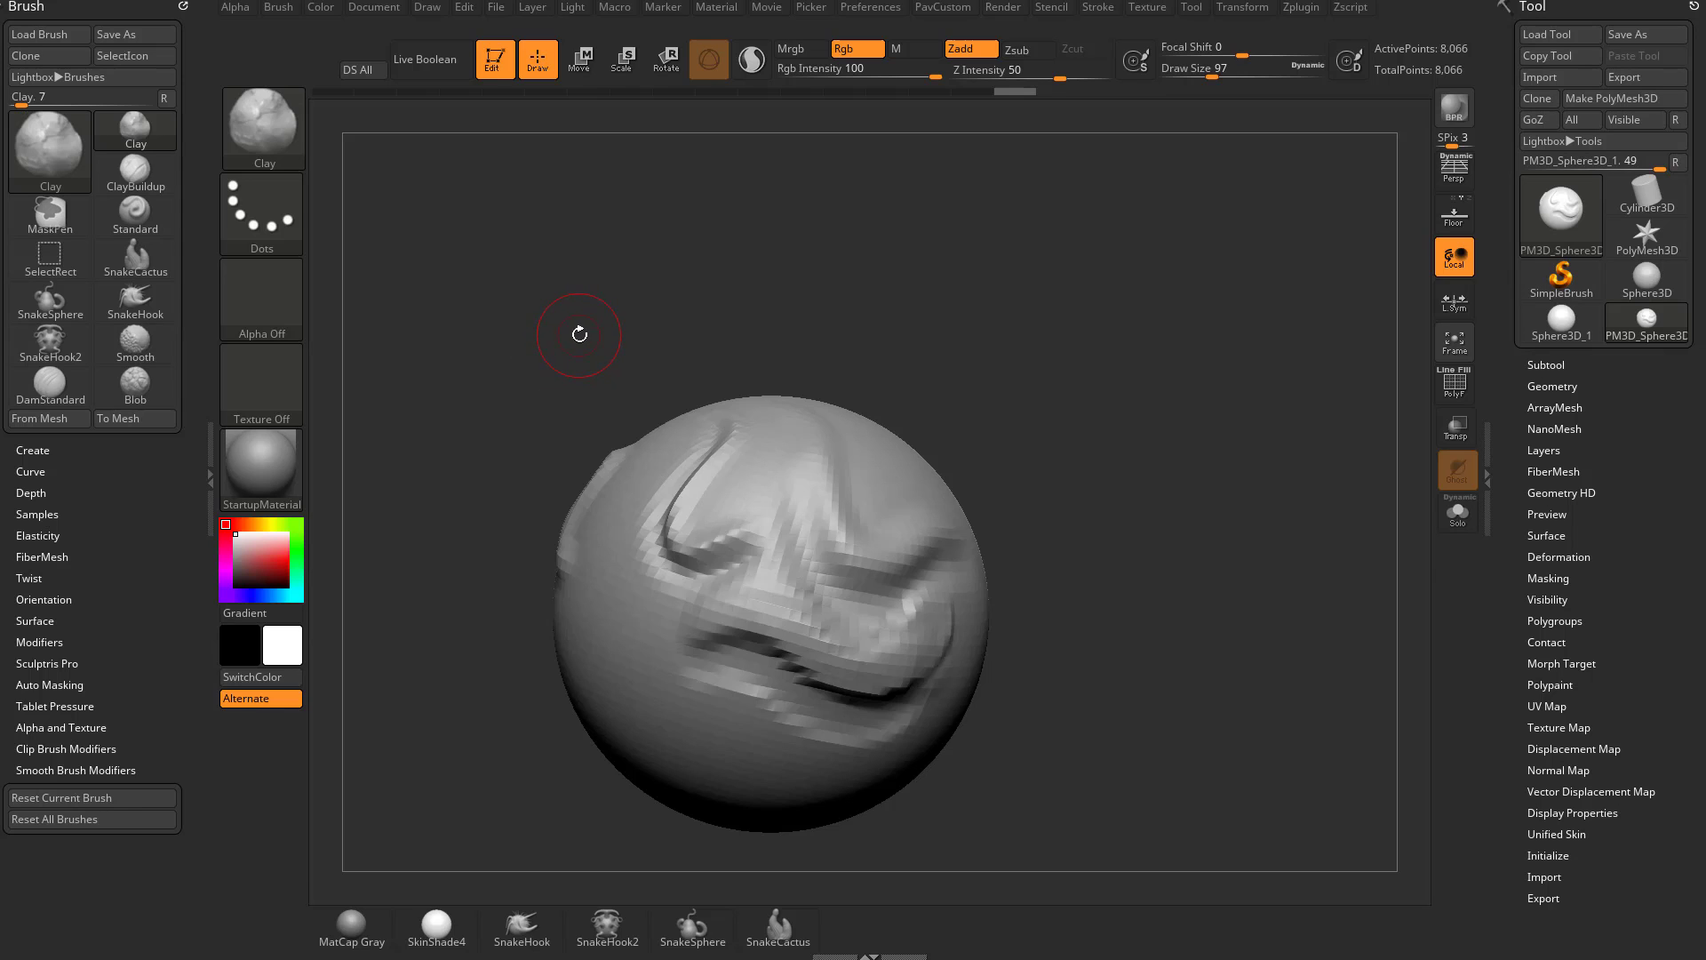
pyautogui.press('b')
pyautogui.press('z')
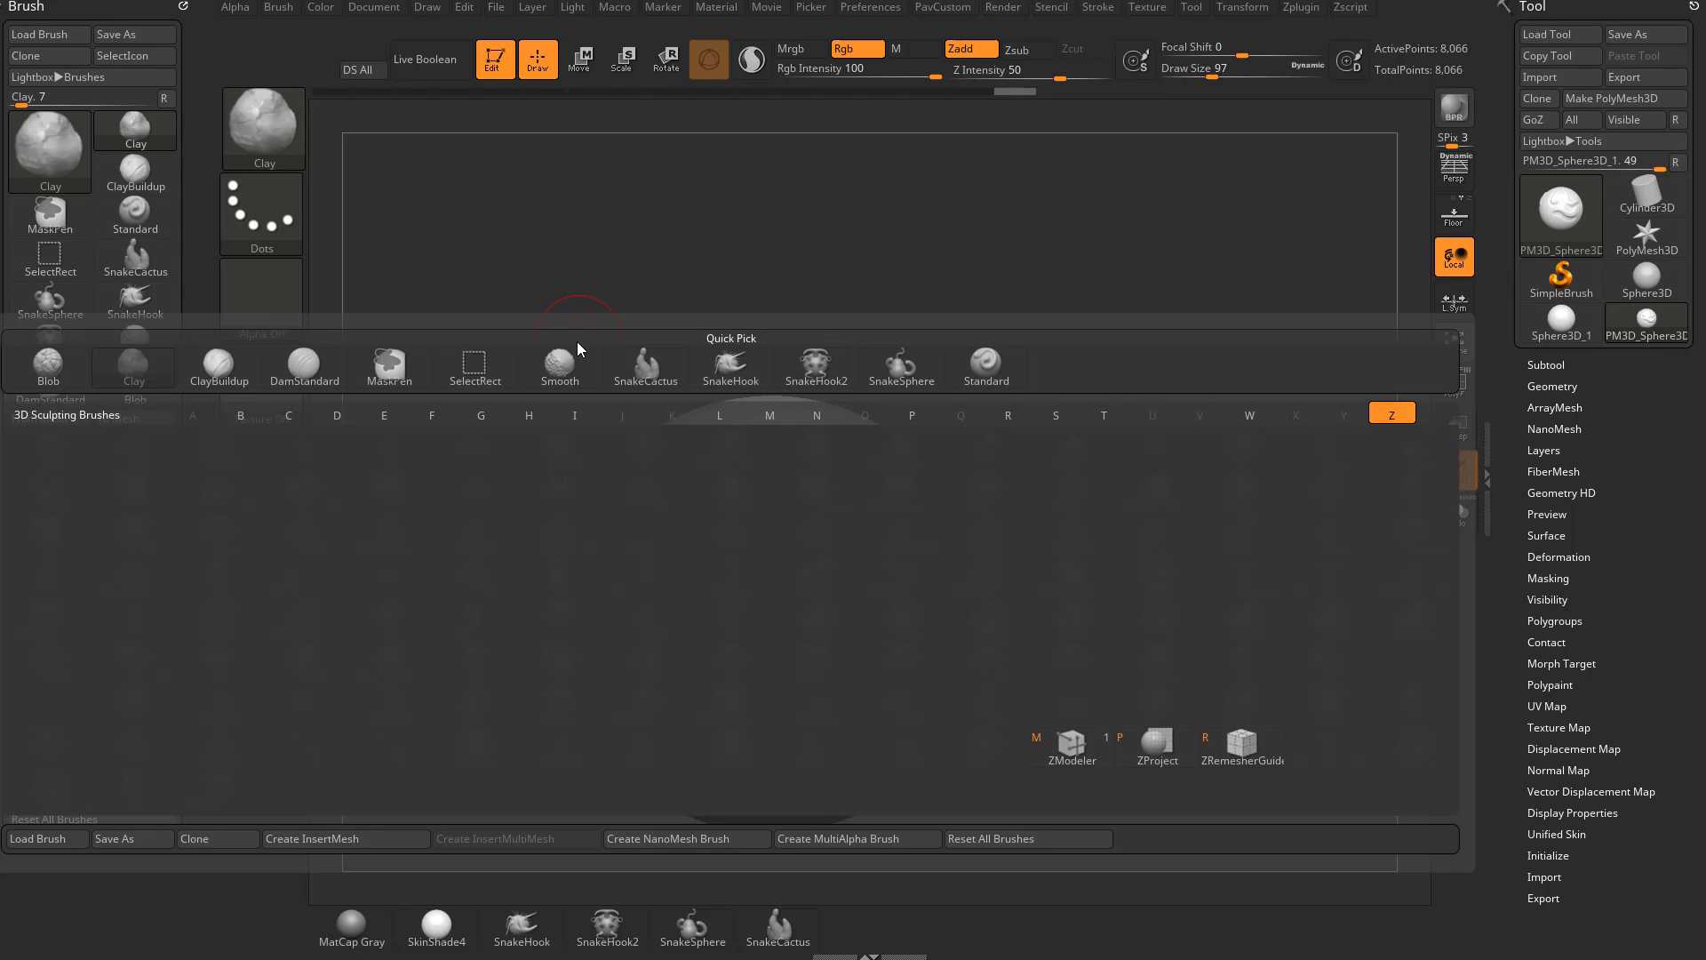
pyautogui.press('m')
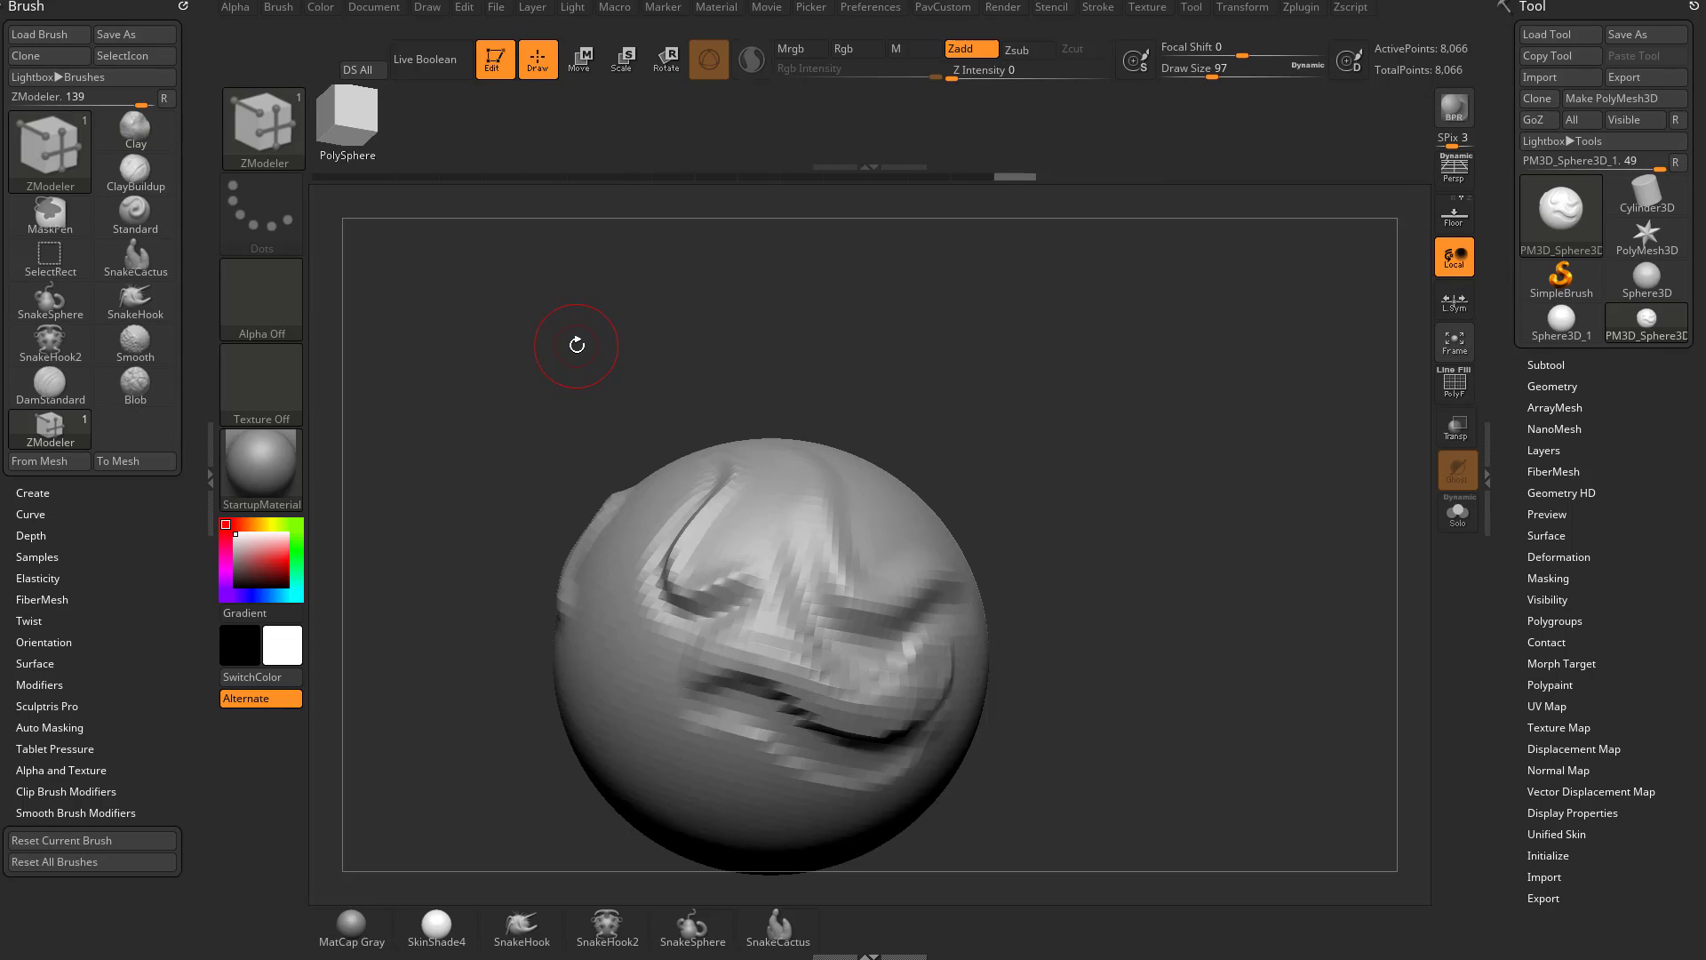
# - Return to the Standard brush through the S filter, set the Draw Size to 90, and sculpt a curved stroke on the smooth area
pyautogui.press('b')
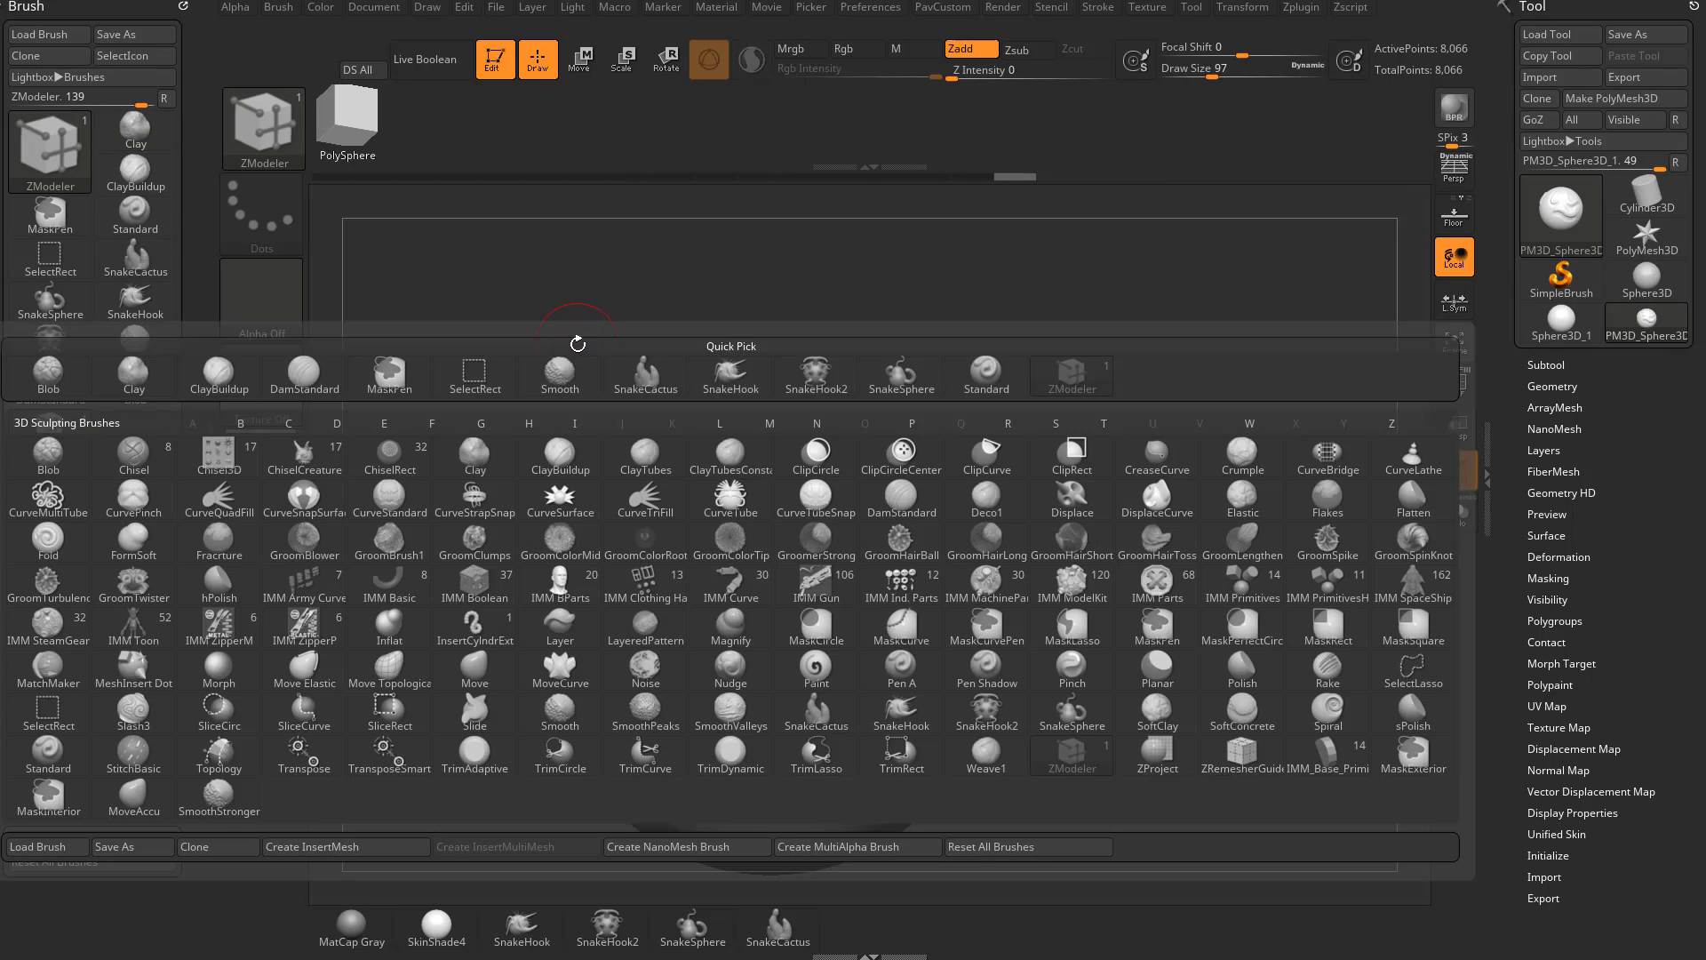
pyautogui.press('s')
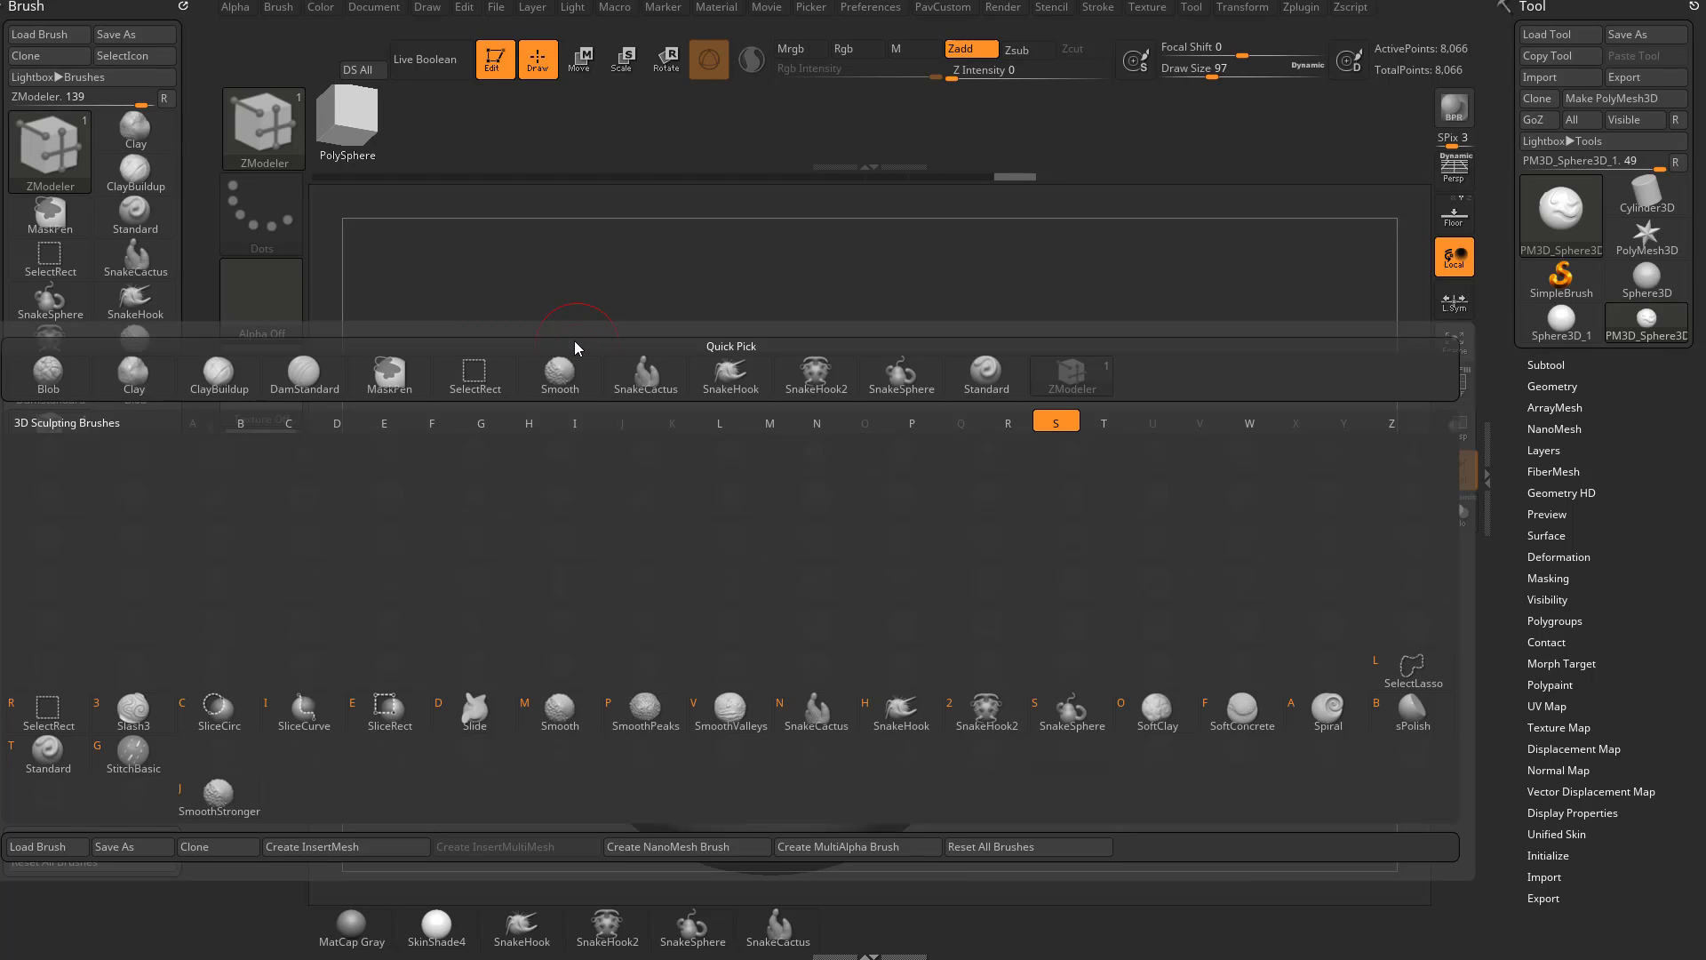
pyautogui.press('t')
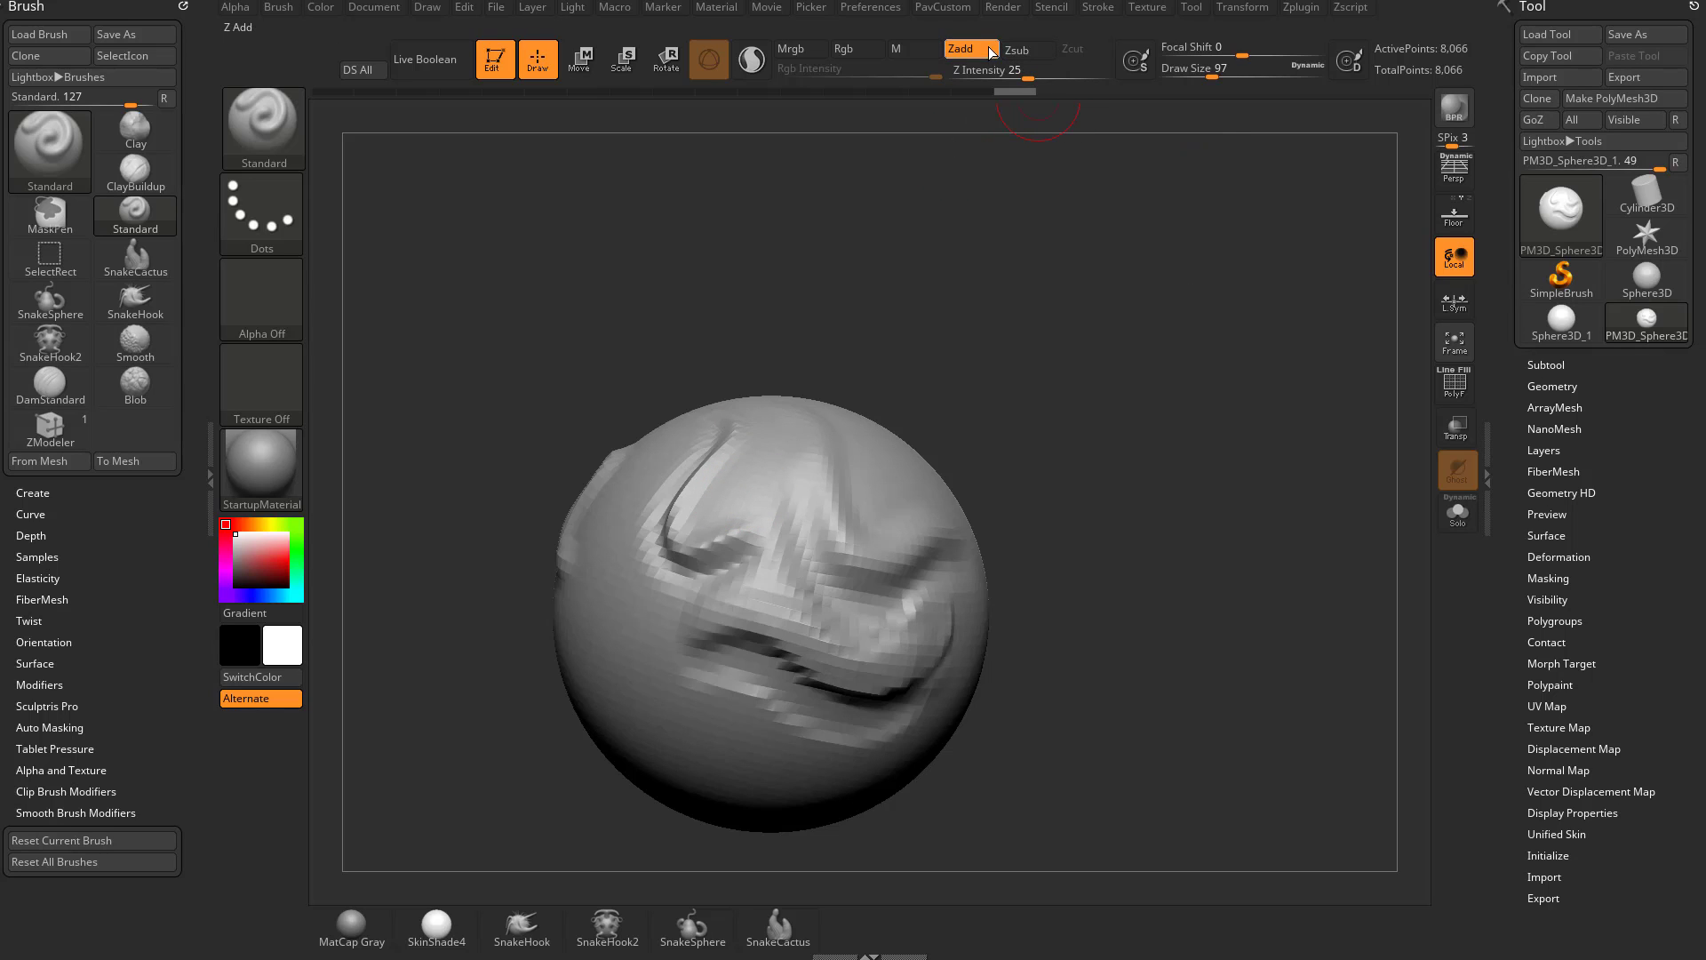
pyautogui.moveTo(1105, 324)
pyautogui.mouseDown()
pyautogui.moveTo(1085, 275)
pyautogui.moveTo(868, 388)
pyautogui.mouseUp()
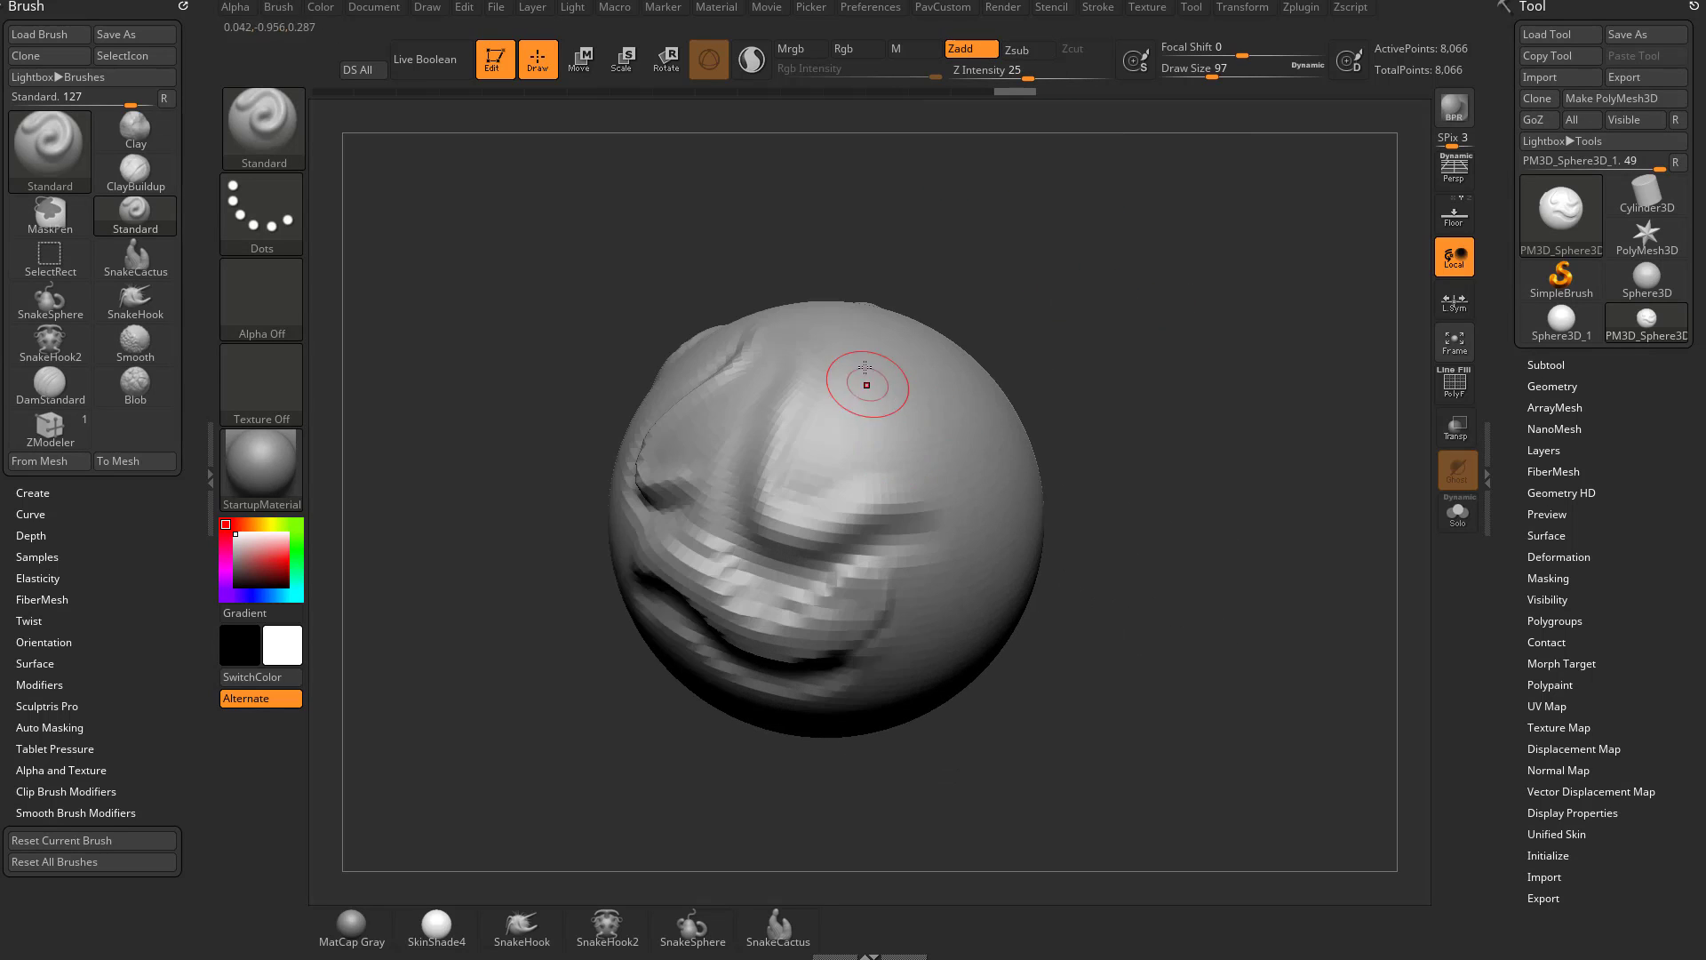
pyautogui.moveTo(940, 440)
pyautogui.mouseDown()
pyautogui.moveTo(951, 479)
pyautogui.moveTo(884, 409)
pyautogui.mouseUp()
pyautogui.keyDown('alt'); pyautogui.moveTo(1058, 323); pyautogui.dragTo(953, 384); pyautogui.keyUp('alt')
pyautogui.press('s')
pyautogui.click(866, 430)
pyautogui.moveTo(764, 436)
pyautogui.mouseDown()
pyautogui.moveTo(757, 464)
pyautogui.moveTo(833, 548)
pyautogui.moveTo(743, 435)
pyautogui.moveTo(723, 481)
pyautogui.moveTo(804, 568)
pyautogui.moveTo(724, 426)
pyautogui.moveTo(804, 577)
pyautogui.moveTo(720, 427)
pyautogui.mouseUp()
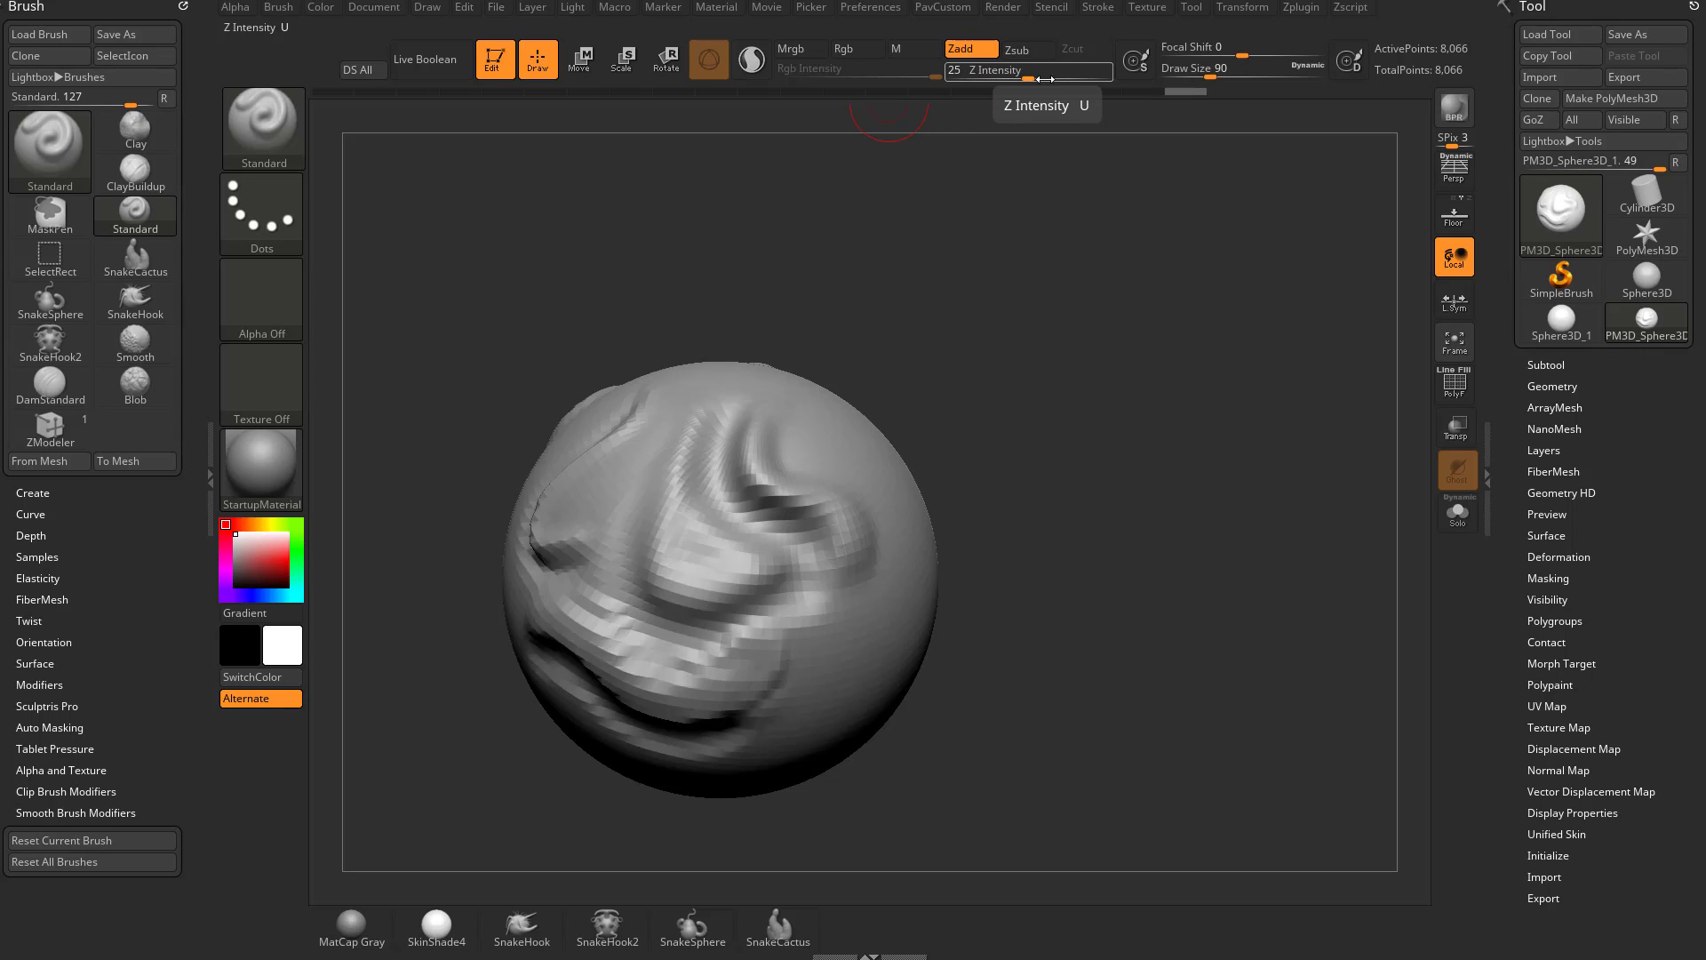
# - Set the brush's Z Intensity to 76 and sculpt thick raised strokes across the smooth areas of the sphere, undoing one attempt
pyautogui.moveTo(1028, 75); pyautogui.dragTo(1068, 78)
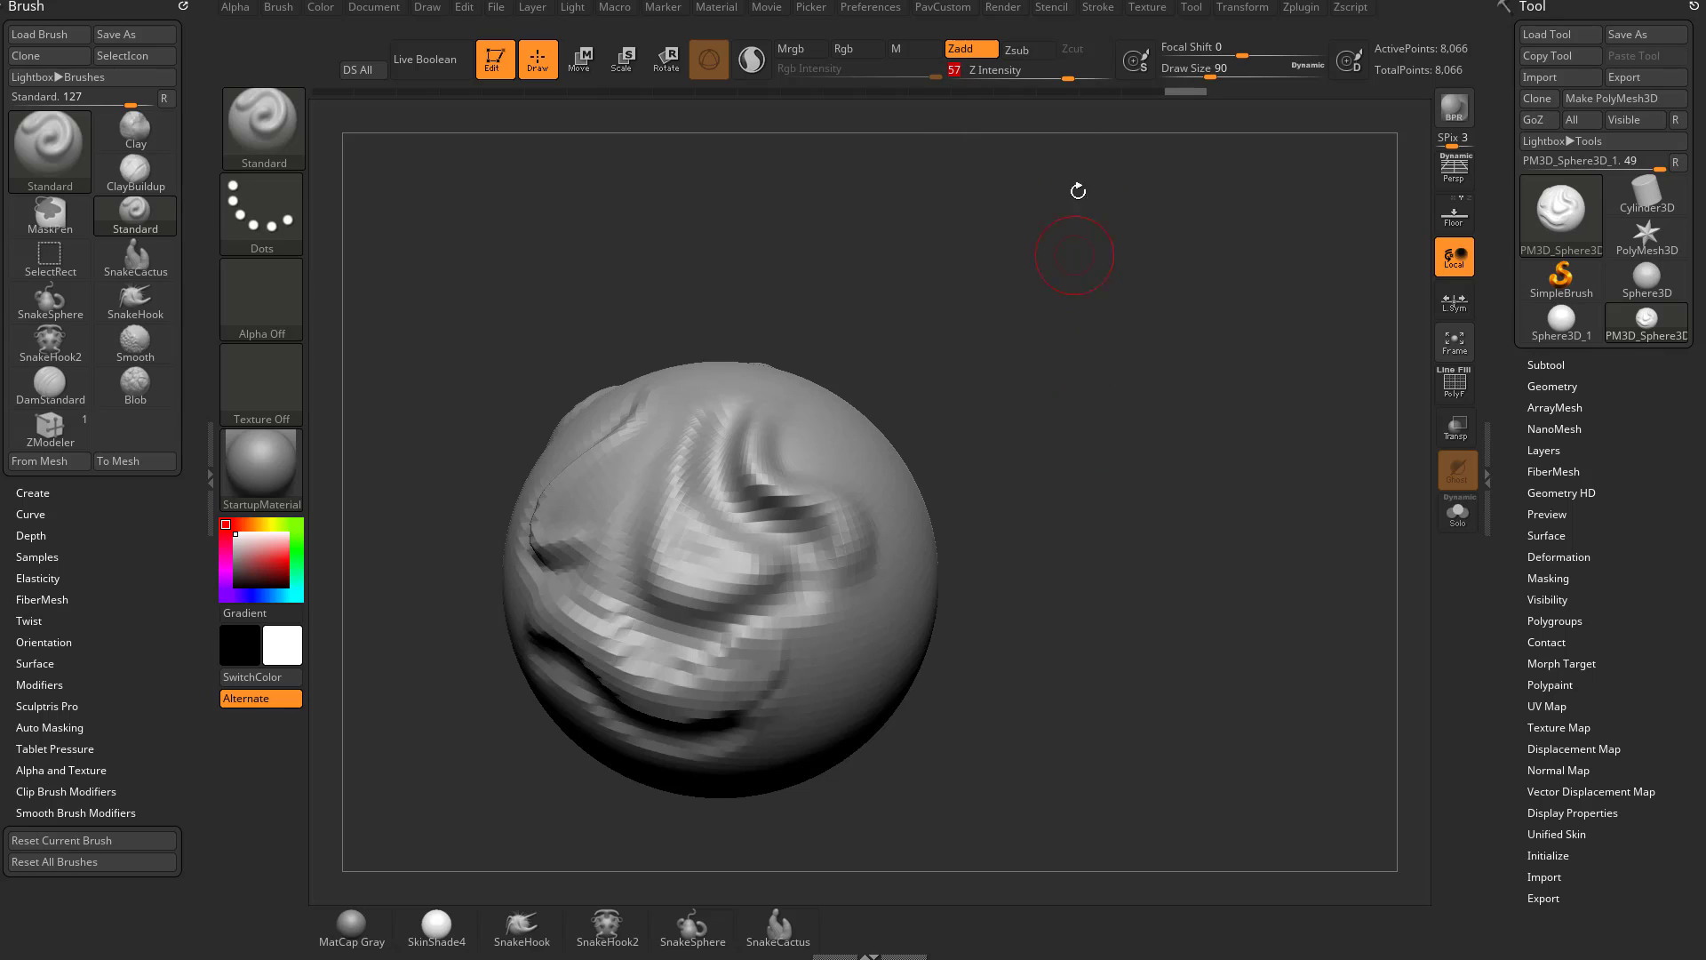
pyautogui.press('ctrl')
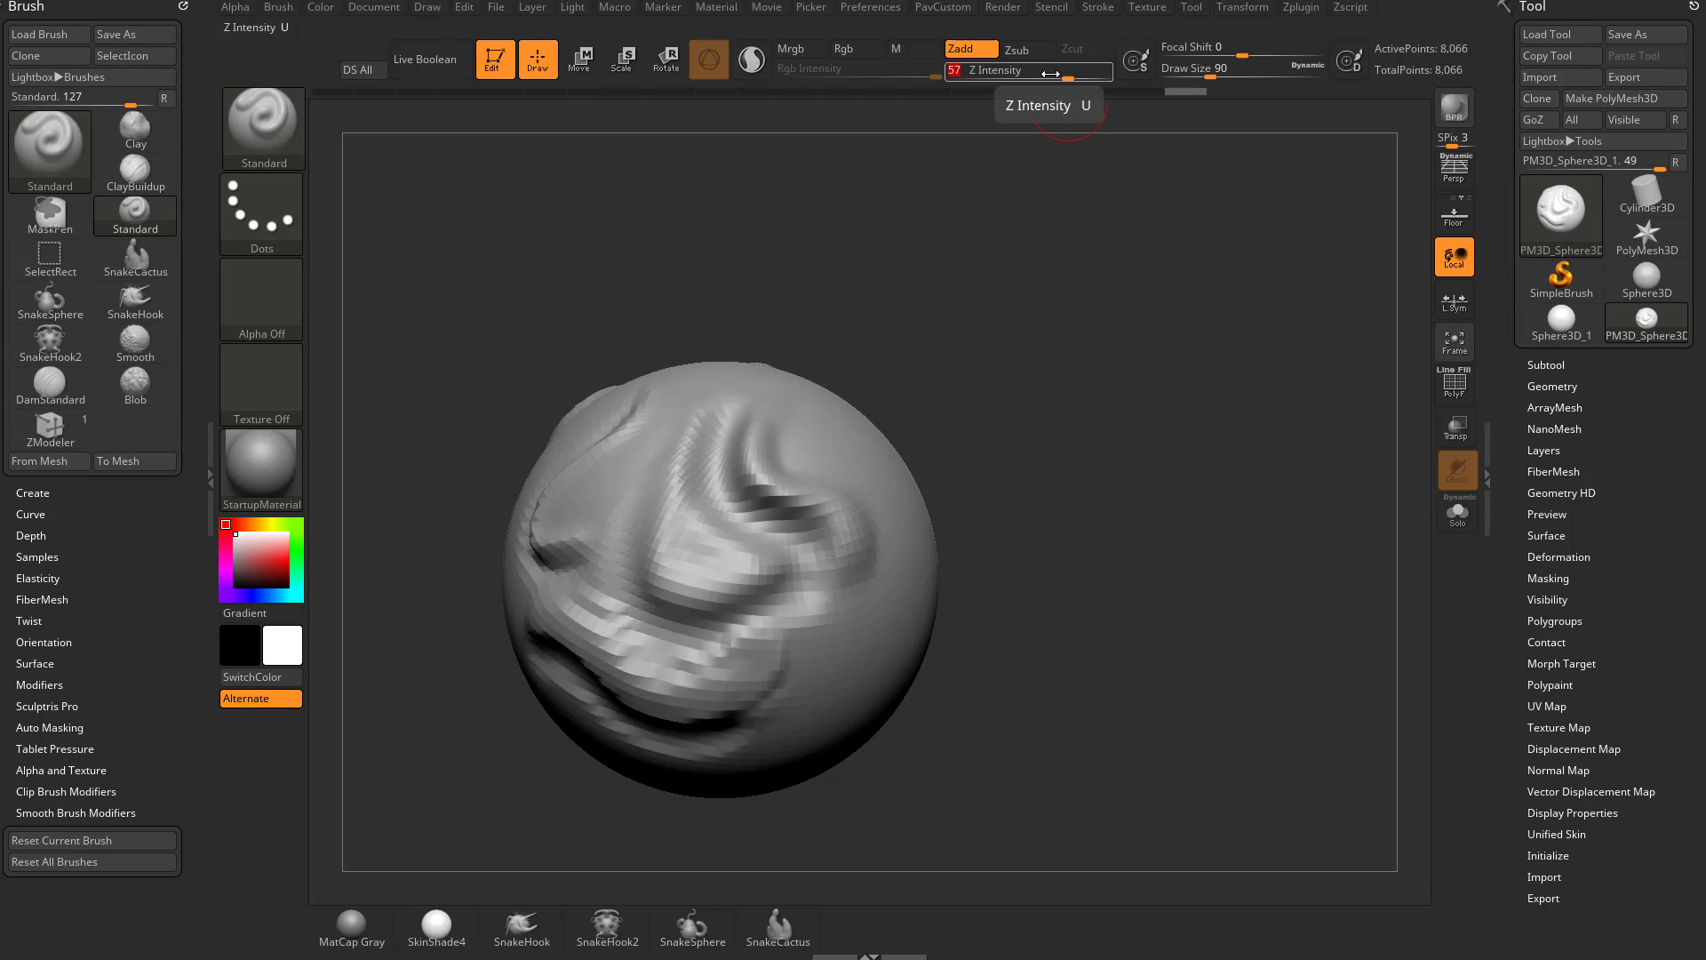
pyautogui.moveTo(1051, 73); pyautogui.dragTo(1085, 77)
pyautogui.moveTo(1017, 370); pyautogui.dragTo(933, 400)
pyautogui.moveTo(830, 391)
pyautogui.mouseDown()
pyautogui.moveTo(813, 404)
pyautogui.moveTo(895, 473)
pyautogui.moveTo(899, 573)
pyautogui.mouseUp()
pyautogui.moveTo(1126, 488)
pyautogui.mouseDown()
pyautogui.moveTo(924, 411)
pyautogui.moveTo(859, 473)
pyautogui.moveTo(697, 544)
pyautogui.moveTo(681, 590)
pyautogui.mouseUp()
pyautogui.moveTo(1130, 485)
pyautogui.mouseDown()
pyautogui.moveTo(1036, 404)
pyautogui.moveTo(791, 497)
pyautogui.moveTo(685, 504)
pyautogui.moveTo(667, 638)
pyautogui.moveTo(741, 622)
pyautogui.mouseUp()
pyautogui.hotkey('ctrl', 'z')
pyautogui.moveTo(846, 487)
pyautogui.mouseDown()
pyautogui.moveTo(793, 529)
pyautogui.moveTo(653, 542)
pyautogui.moveTo(747, 653)
pyautogui.moveTo(703, 578)
pyautogui.mouseUp()
pyautogui.moveTo(1005, 483)
pyautogui.mouseDown()
pyautogui.moveTo(991, 518)
pyautogui.moveTo(944, 381)
pyautogui.moveTo(920, 400)
pyautogui.mouseUp()
pyautogui.moveTo(652, 451)
pyautogui.mouseDown()
pyautogui.moveTo(735, 543)
pyautogui.moveTo(774, 653)
pyautogui.moveTo(675, 622)
pyautogui.mouseUp()
pyautogui.moveTo(1067, 506)
pyautogui.mouseDown()
pyautogui.moveTo(1101, 450)
pyautogui.moveTo(1158, 438)
pyautogui.moveTo(1119, 473)
pyautogui.moveTo(758, 402)
pyautogui.mouseUp()
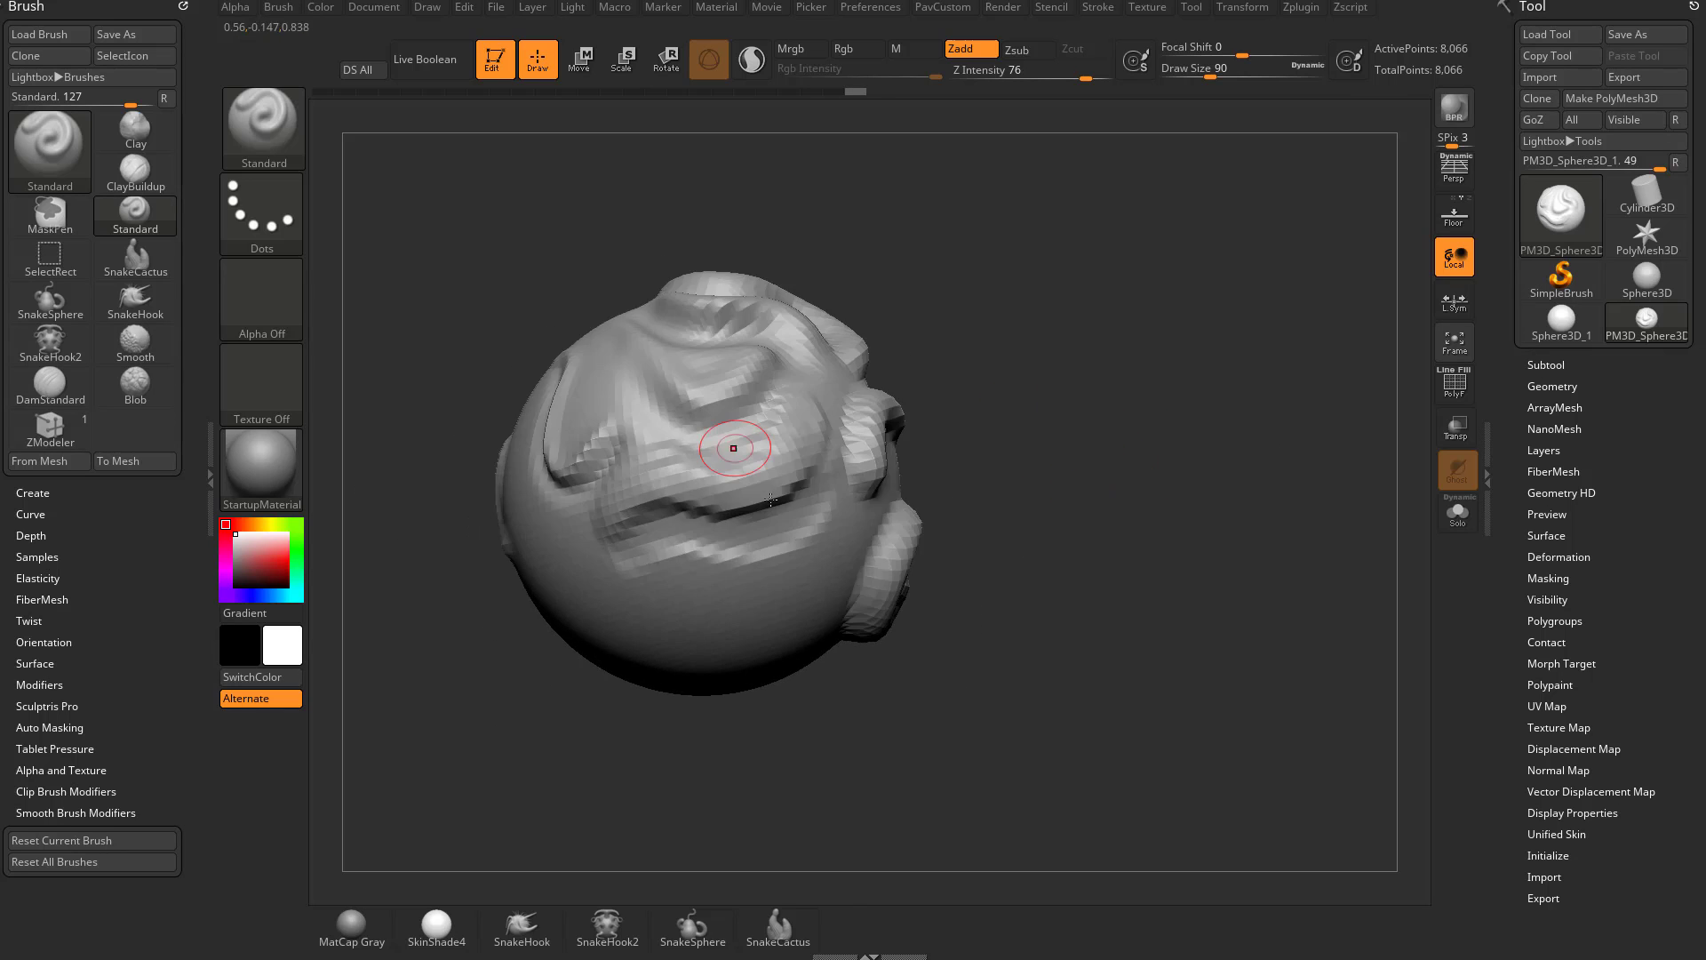
# - Rewind the undo history to the unsculpted sphere and sculpt an L-shaped stroke across its front, accepting removal of the newer history entries
pyautogui.moveTo(854, 93); pyautogui.dragTo(318, 92)
pyautogui.moveTo(1022, 334); pyautogui.dragTo(930, 369)
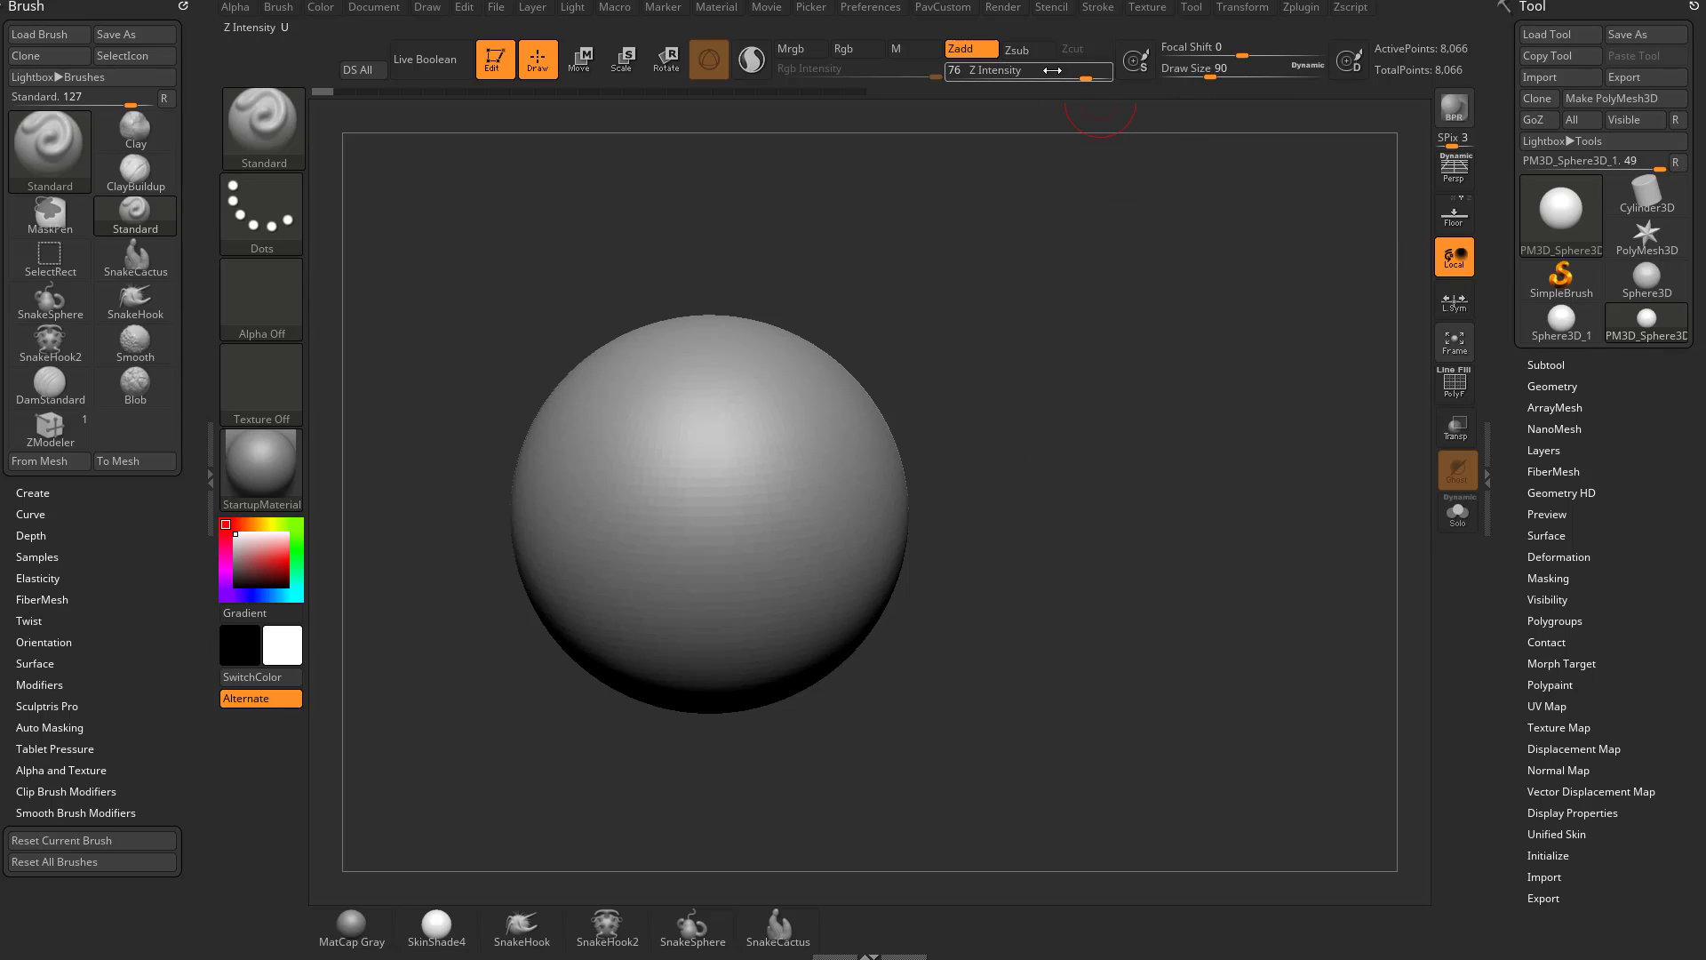
pyautogui.moveTo(640, 420); pyautogui.dragTo(725, 556)
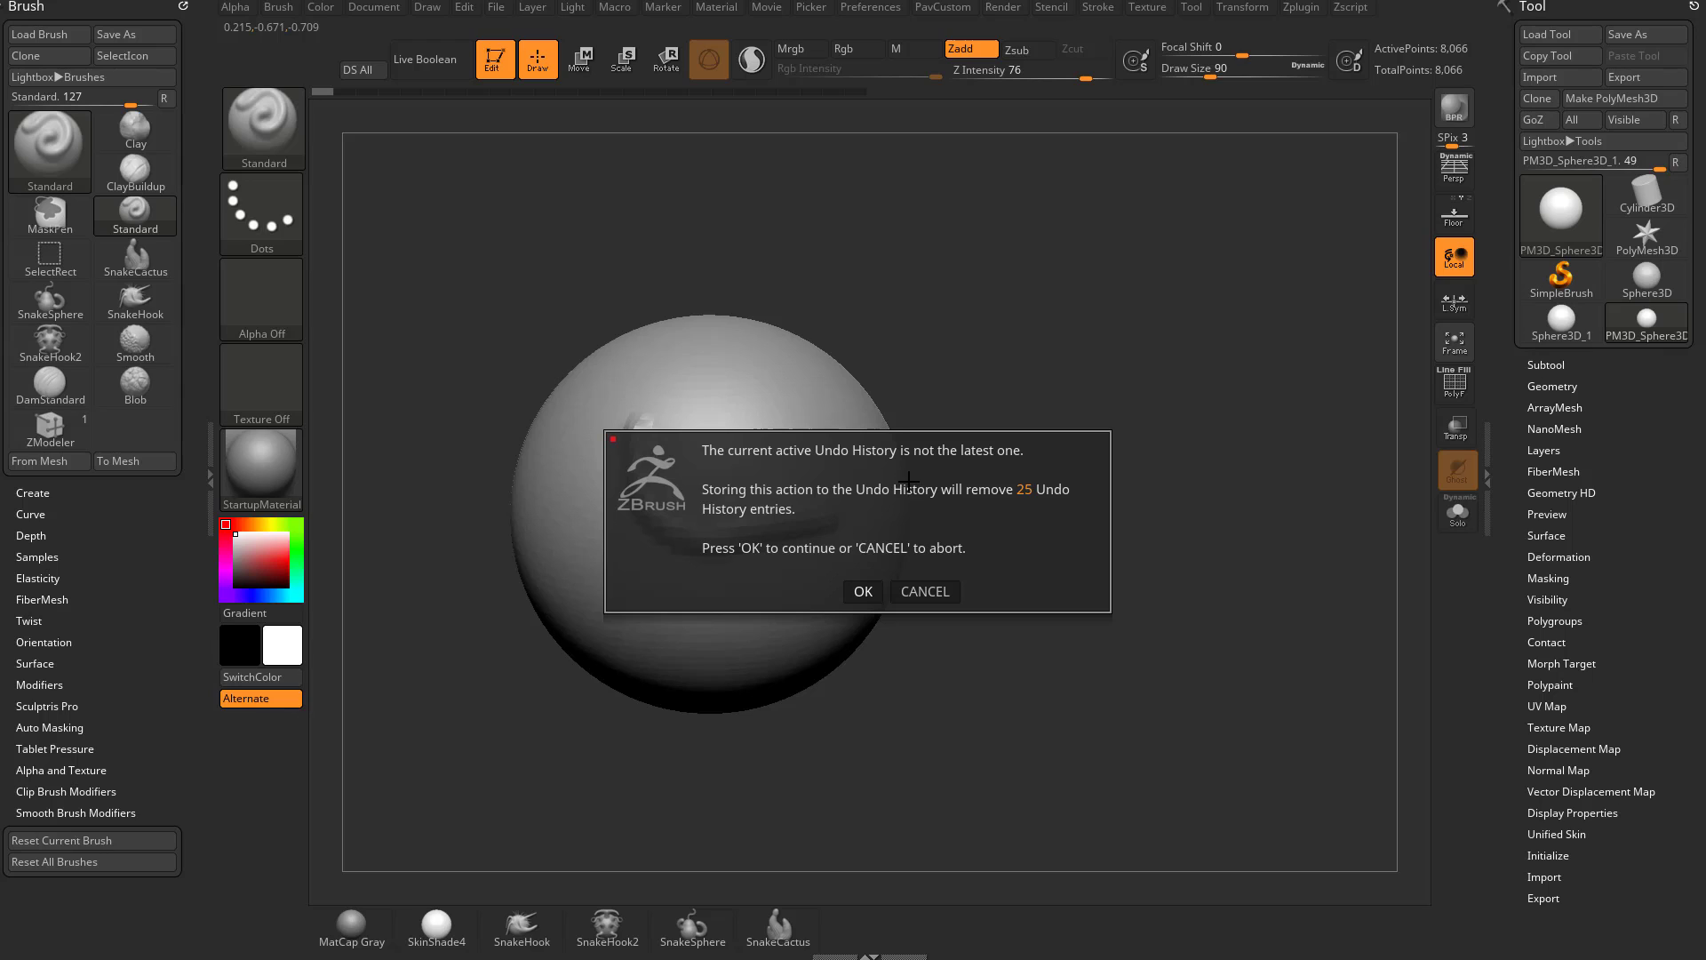
pyautogui.click(860, 599)
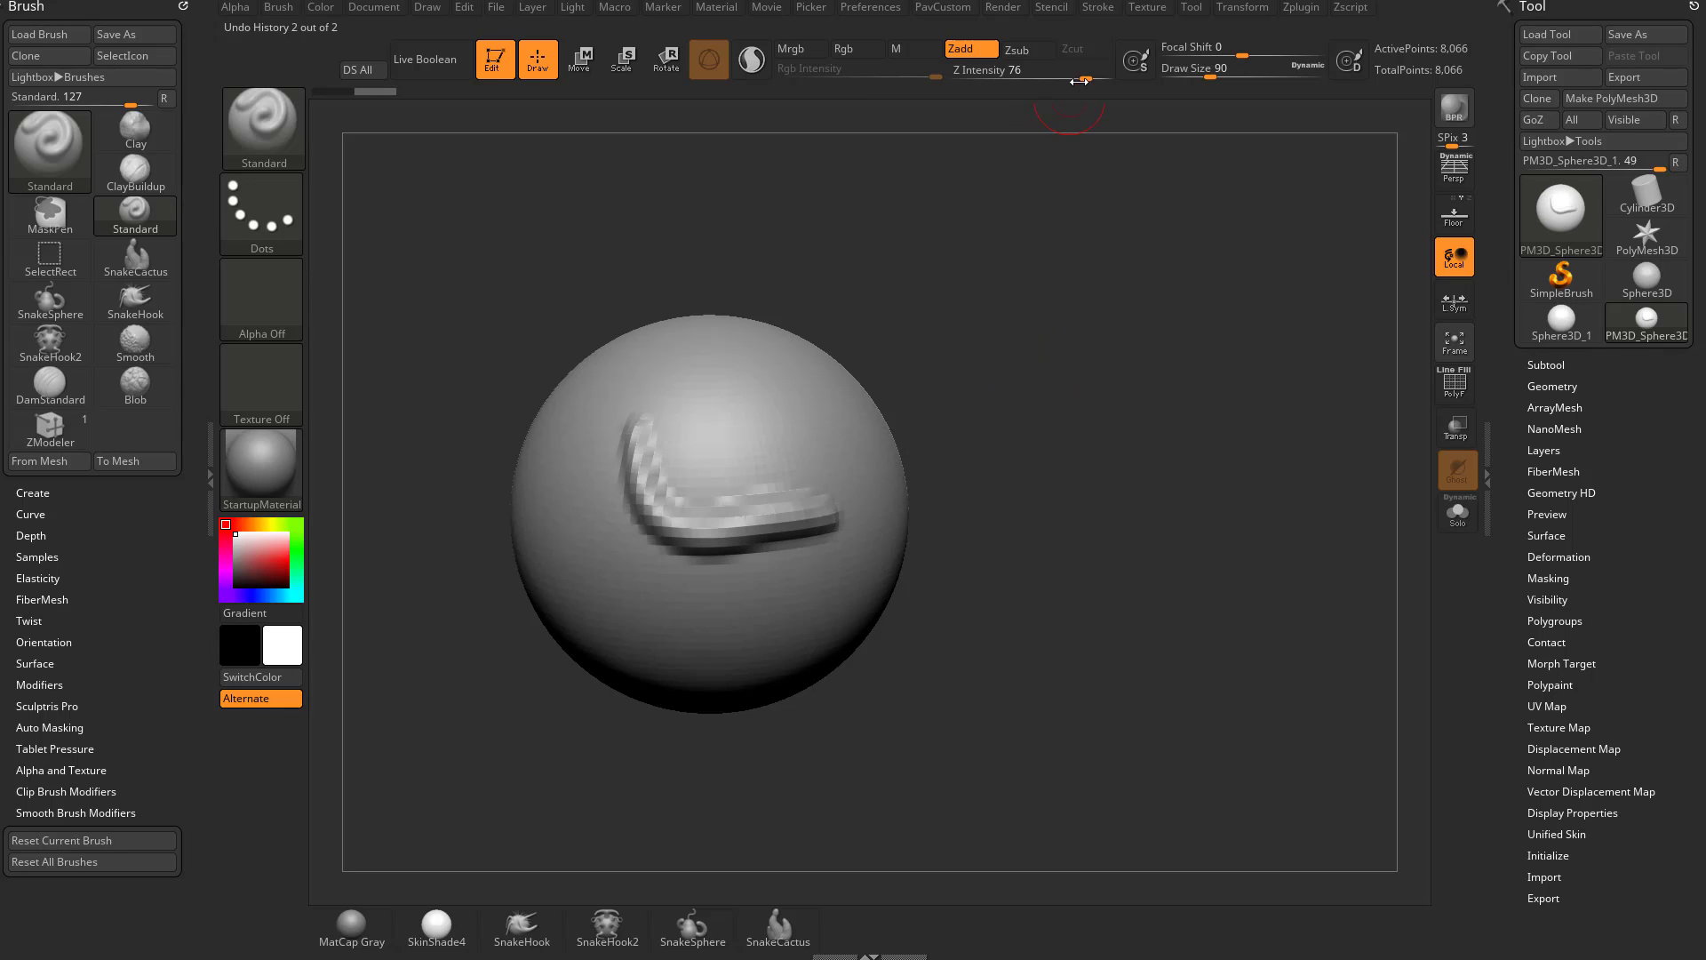
# - Set the brush's Z Intensity to 13 and sculpt faint strokes just above the L-shaped ridge
pyautogui.click(982, 74)
pyautogui.write('4')
pyautogui.moveTo(998, 81); pyautogui.dragTo(1008, 81)
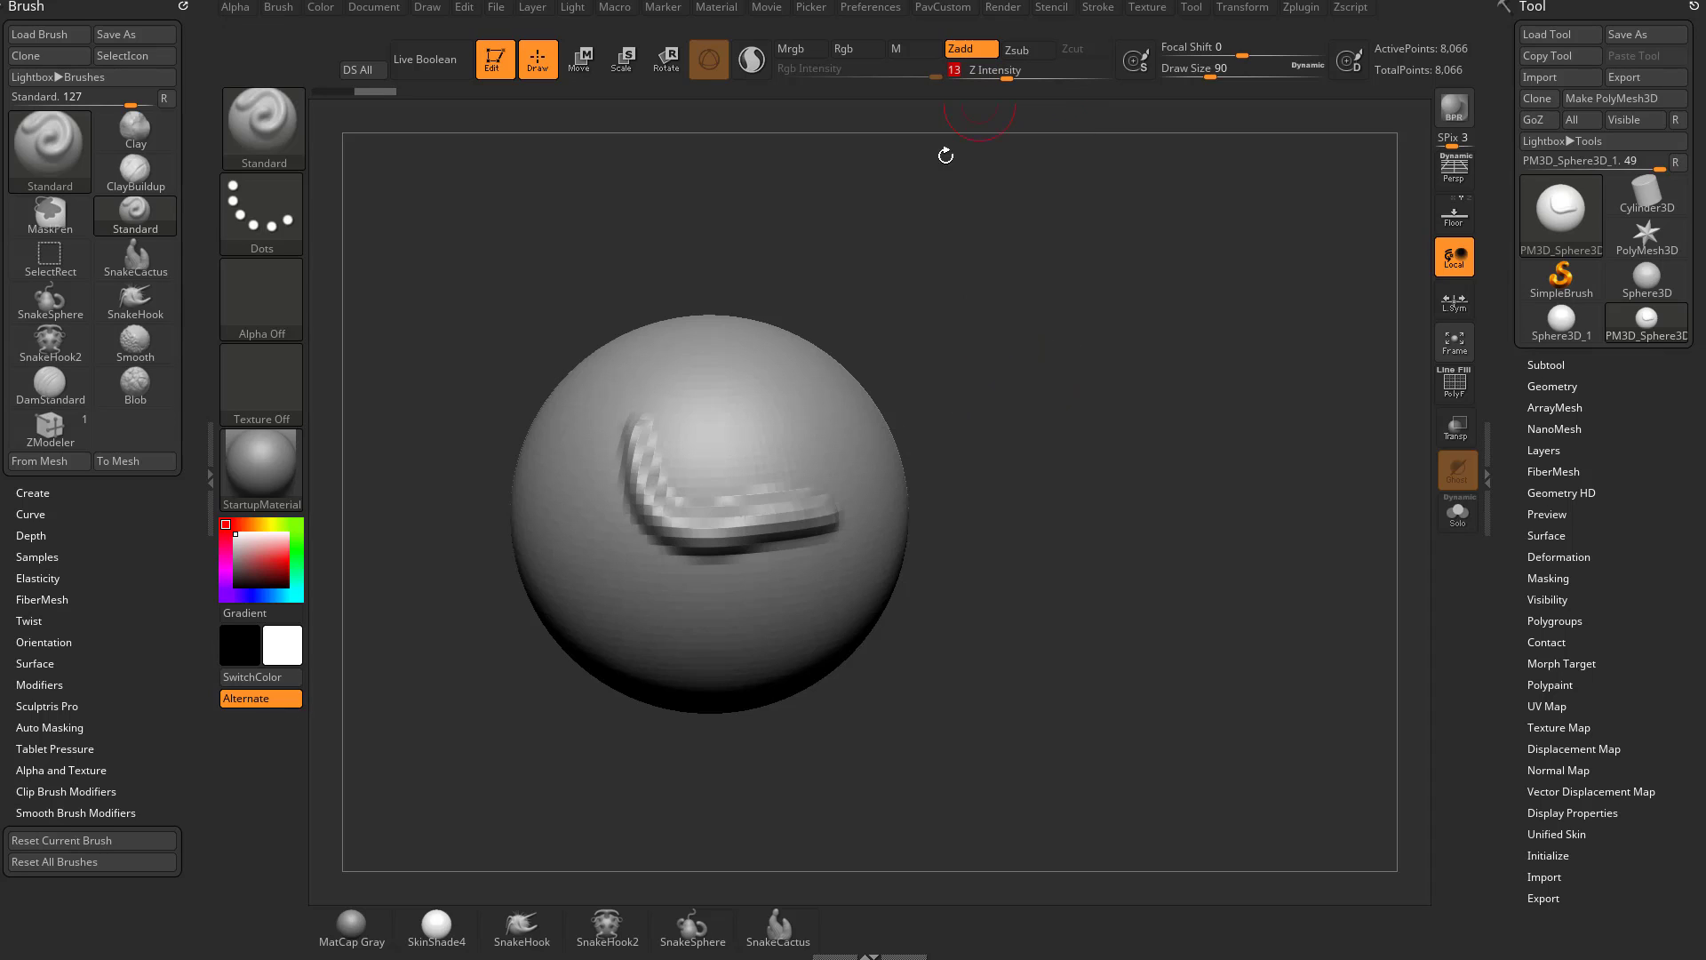
pyautogui.moveTo(675, 381)
pyautogui.mouseDown()
pyautogui.moveTo(738, 457)
pyautogui.moveTo(853, 467)
pyautogui.mouseUp()
pyautogui.moveTo(733, 453)
pyautogui.mouseDown()
pyautogui.moveTo(651, 409)
pyautogui.moveTo(766, 449)
pyautogui.mouseUp()
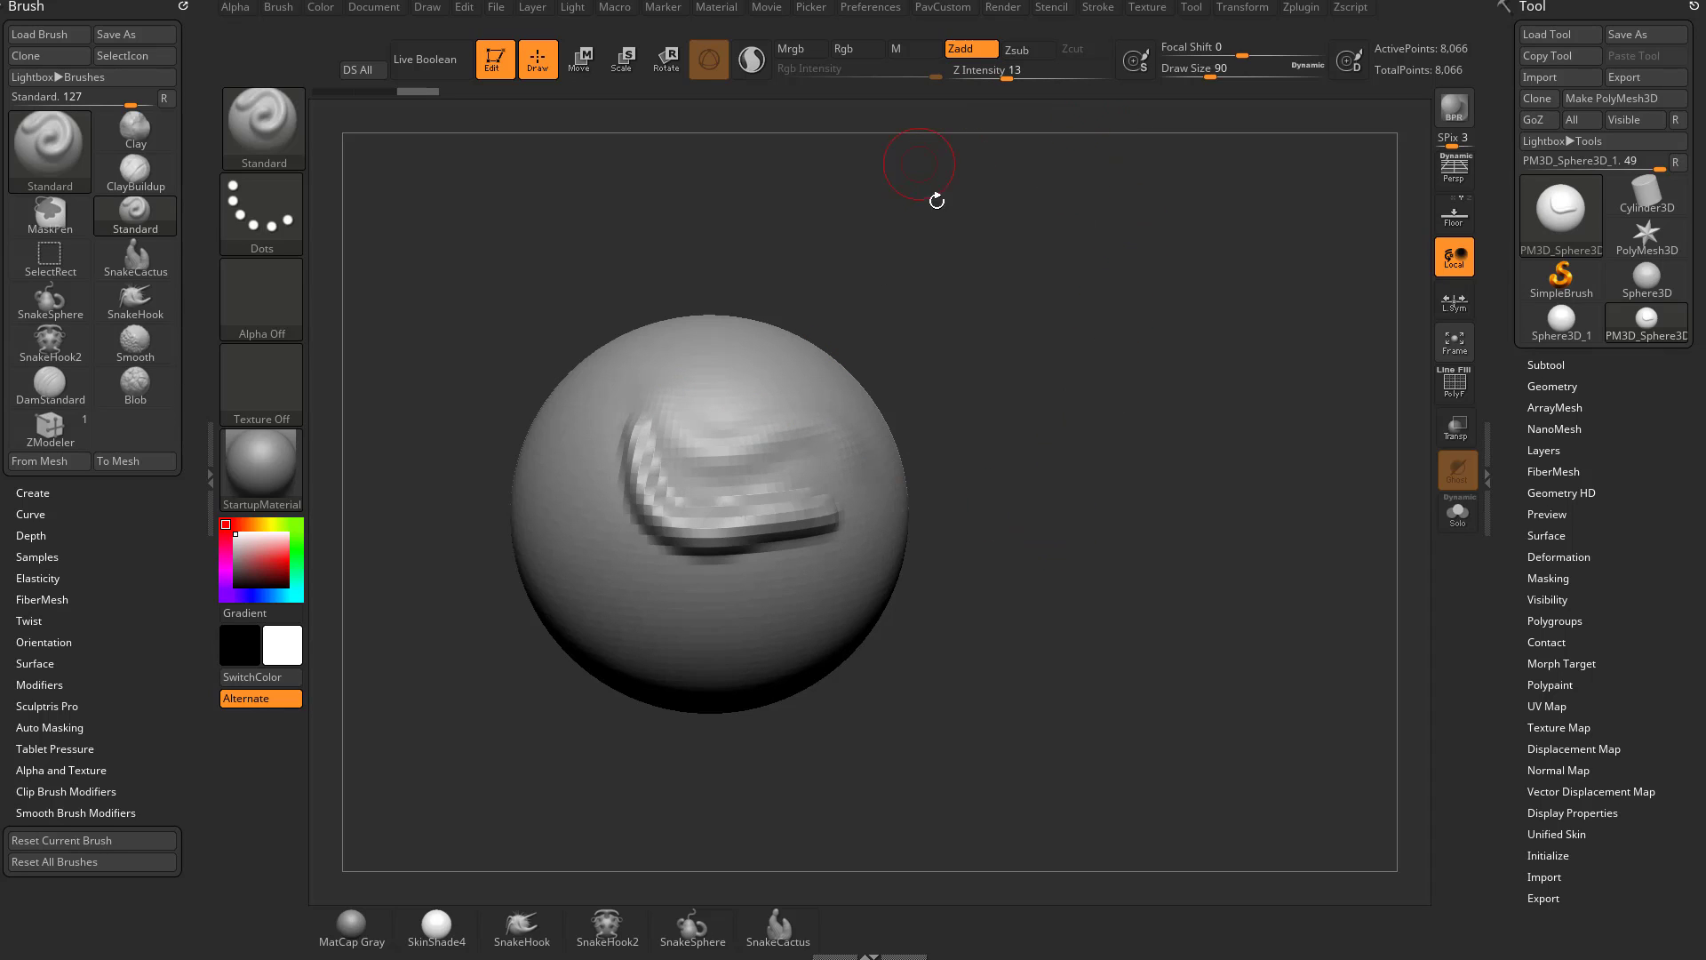
# - Undo all the strokes on the sphere, including the faint ones and the L-shaped ridge
pyautogui.hotkey('ctrl', 'z')
pyautogui.hotkey('ctrl', 'z')
pyautogui.hotkey('ctrl', 'z')
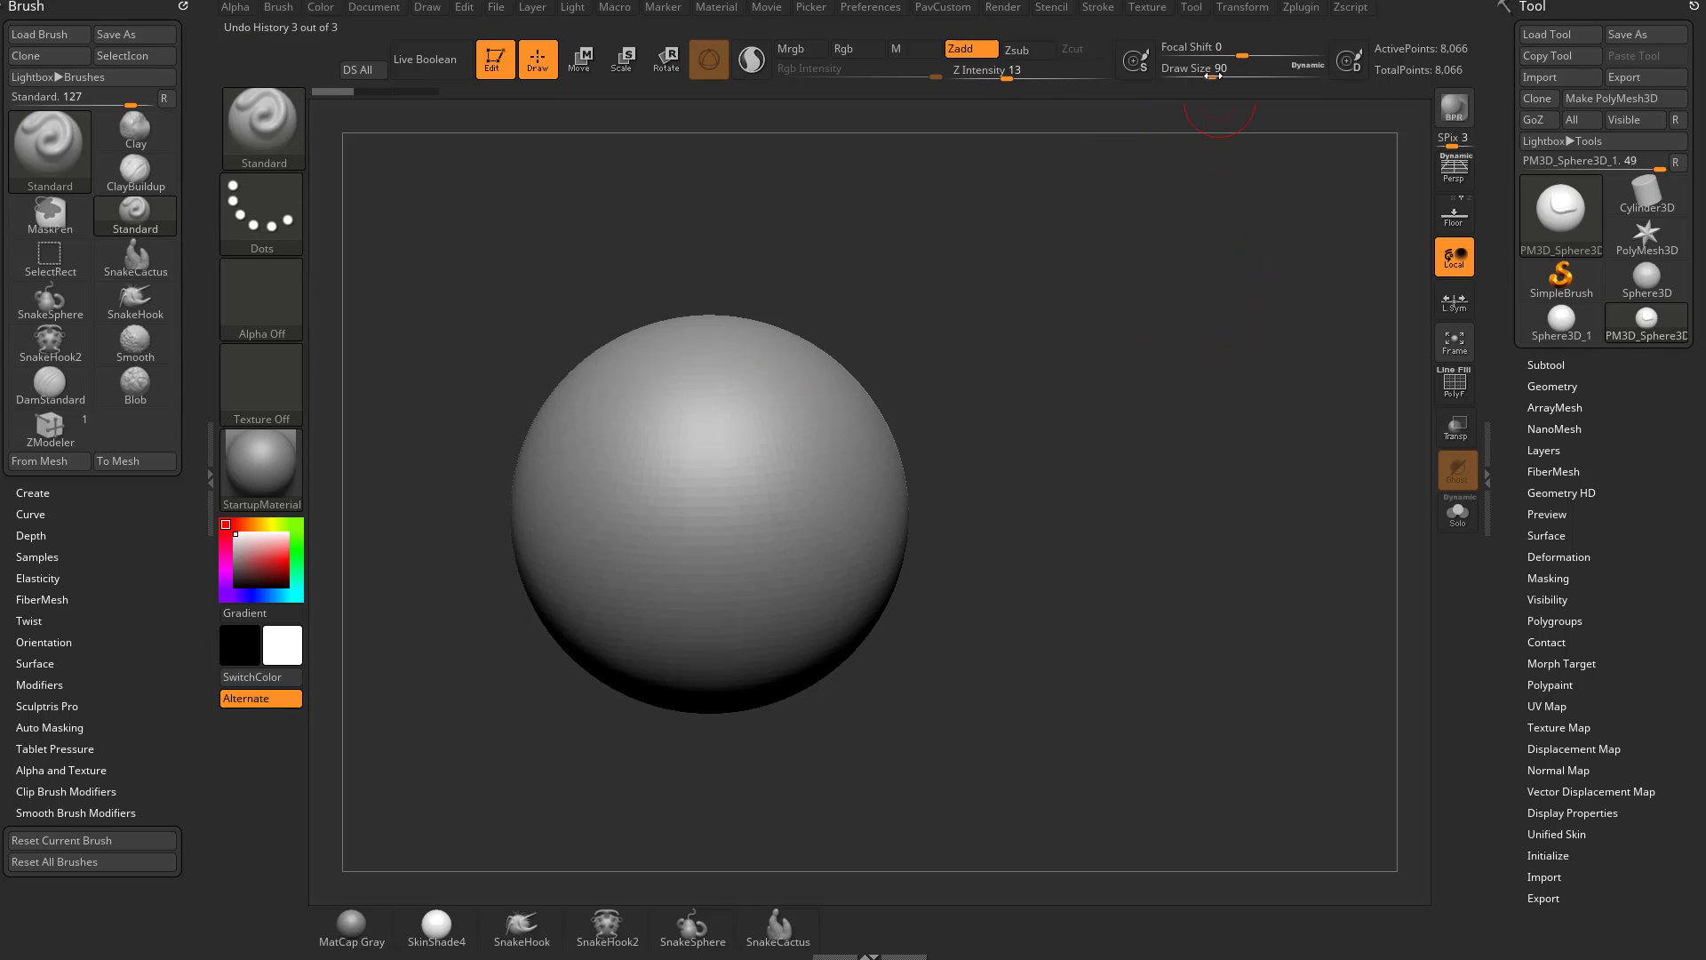
# - Set the brush's Z Intensity to 36 and Draw Size to 430, and sculpt a broad stroke across the sphere's front
pyautogui.moveTo(1007, 79); pyautogui.dragTo(1045, 79)
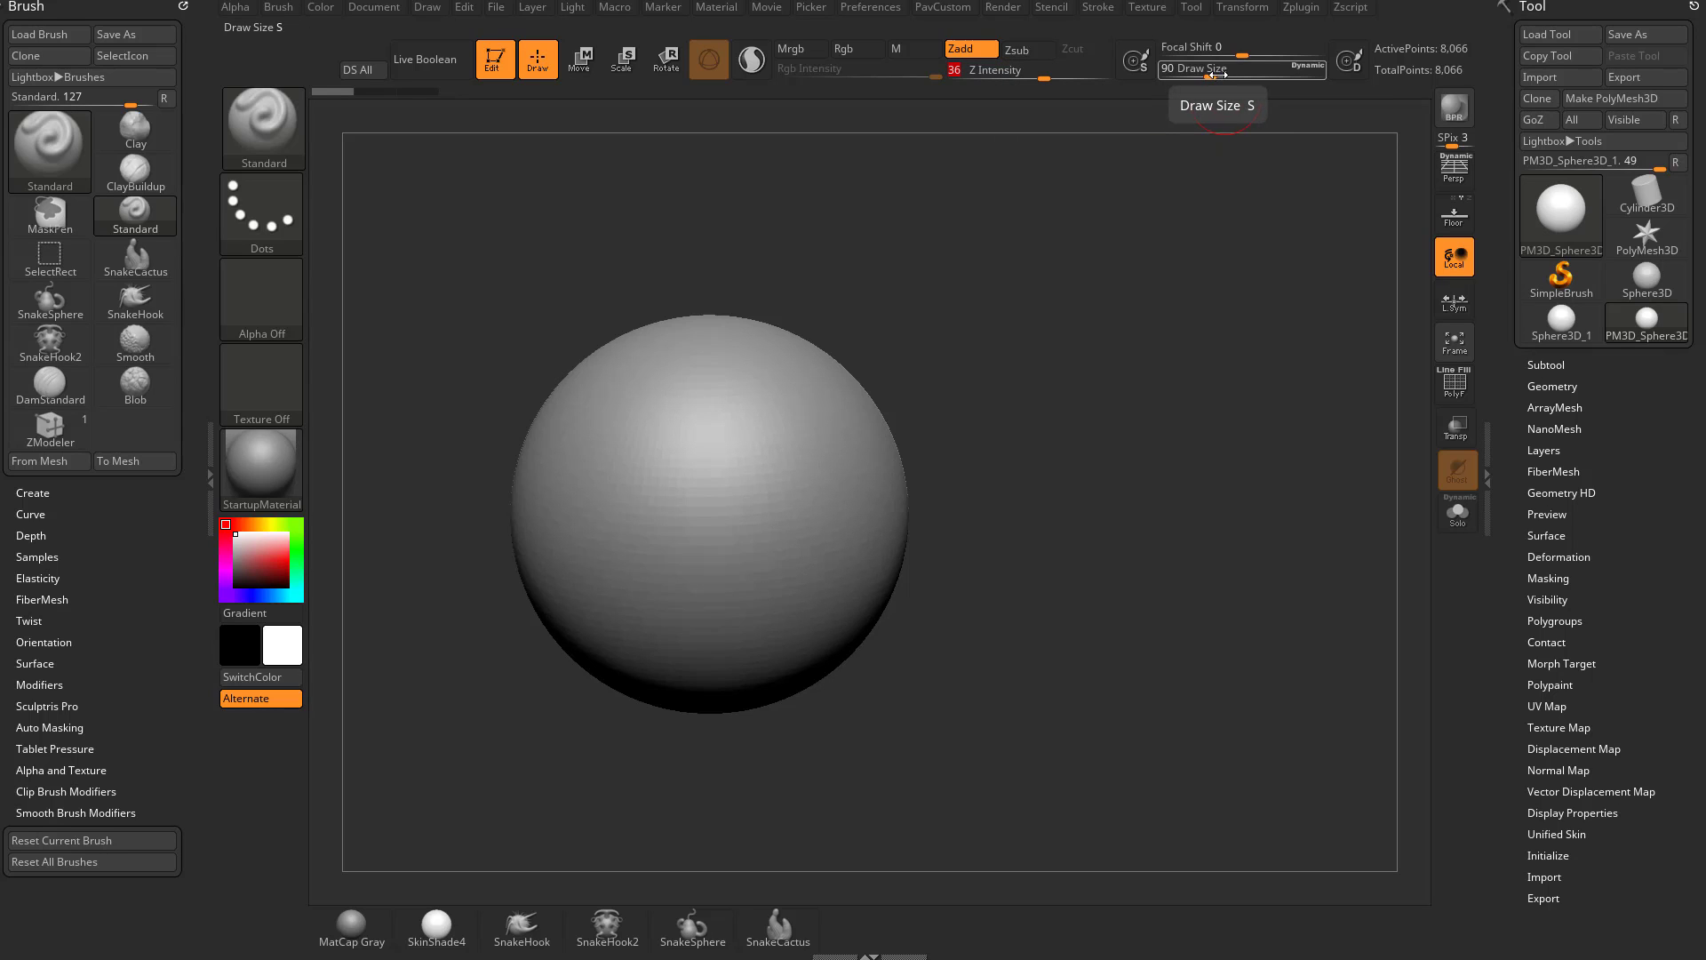
pyautogui.moveTo(1221, 76); pyautogui.dragTo(1266, 78)
pyautogui.moveTo(667, 449)
pyautogui.mouseDown()
pyautogui.moveTo(642, 451)
pyautogui.moveTo(617, 525)
pyautogui.moveTo(873, 471)
pyautogui.moveTo(807, 440)
pyautogui.moveTo(711, 551)
pyautogui.moveTo(606, 488)
pyautogui.moveTo(614, 449)
pyautogui.mouseUp()
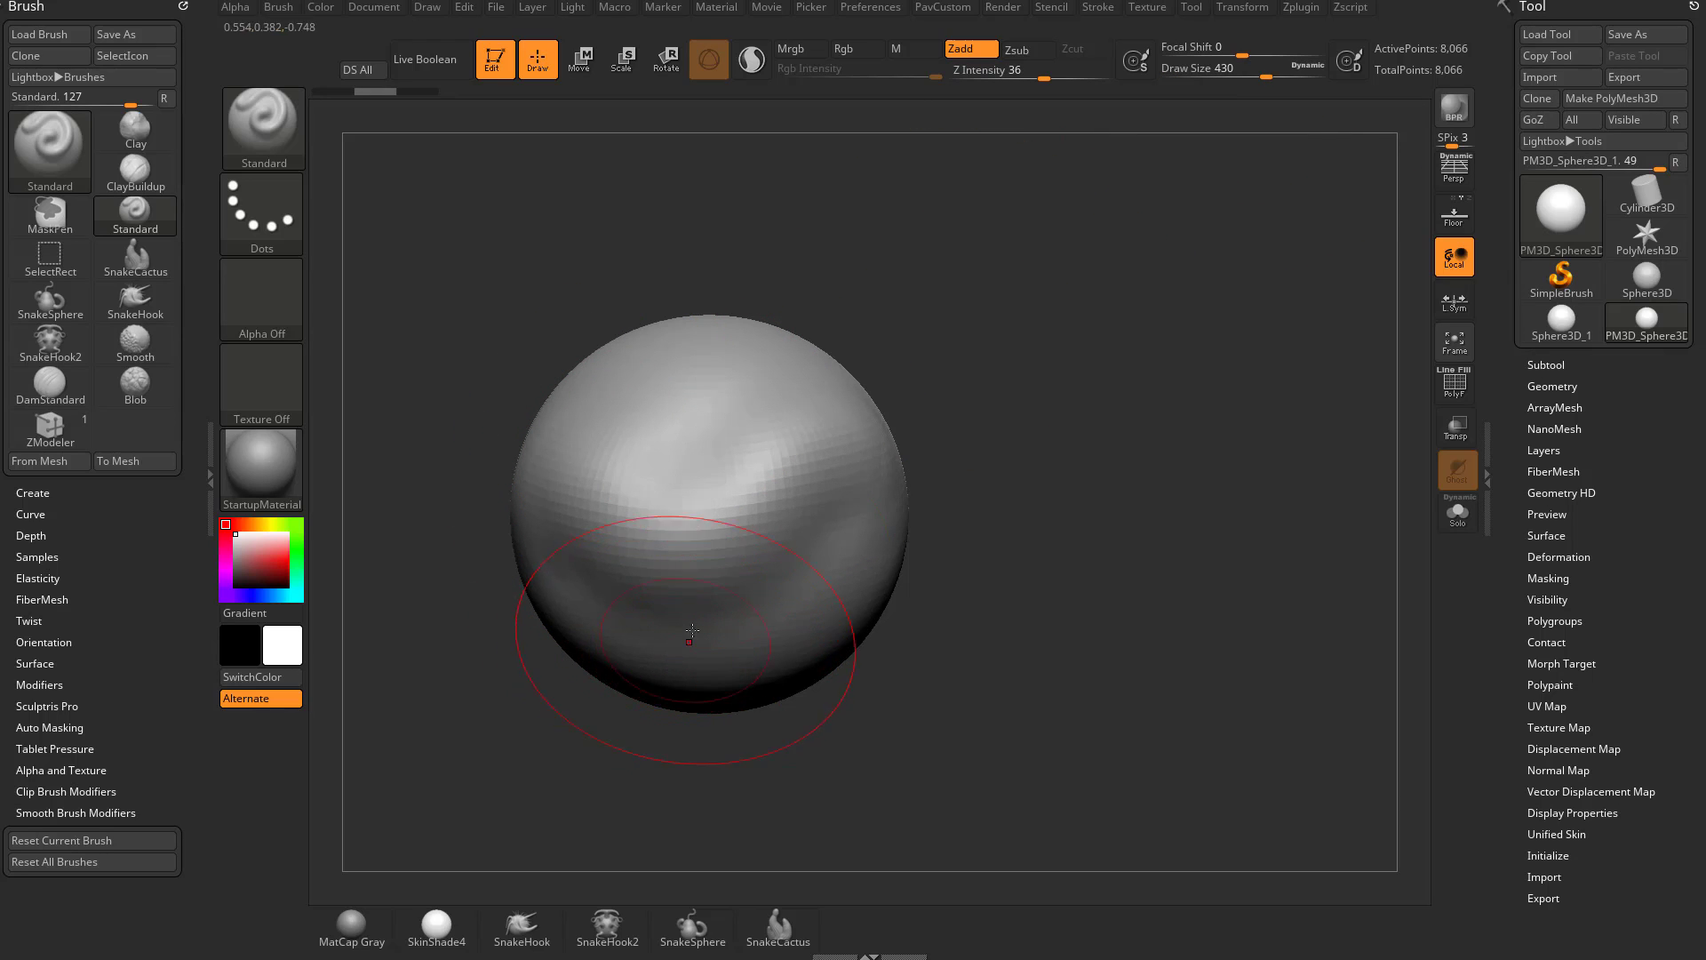
# - Set the Draw Size to 18 and sculpt two thin strokes, a V shape above a curved line, on the sphere's front
pyautogui.click(1263, 78)
pyautogui.write('18')
pyautogui.press('Return')
pyautogui.moveTo(693, 478)
pyautogui.mouseDown()
pyautogui.moveTo(781, 407)
pyautogui.moveTo(620, 433)
pyautogui.mouseUp()
pyautogui.moveTo(622, 604); pyautogui.dragTo(658, 631)
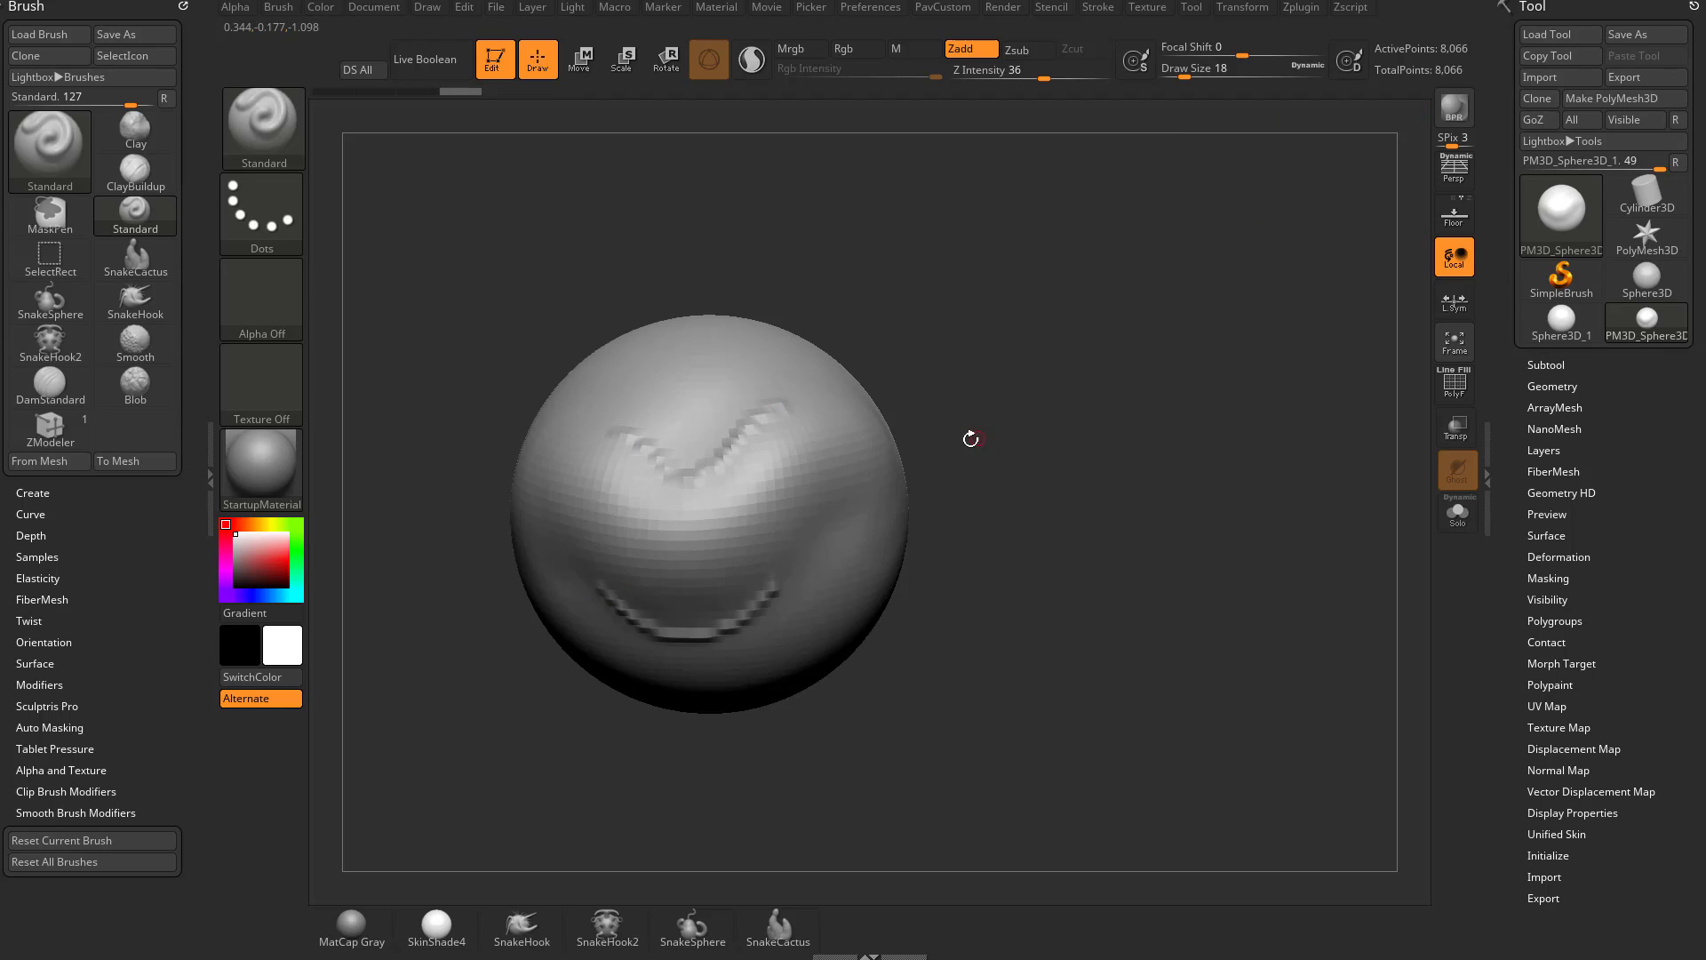
# - Set the Draw Size to 136, try a stroke across the sphere's middle, and undo back to the first broad stroke
pyautogui.press('s')
pyautogui.moveTo(940, 439); pyautogui.dragTo(936, 440)
pyautogui.moveTo(632, 517)
pyautogui.mouseDown()
pyautogui.moveTo(715, 539)
pyautogui.moveTo(791, 497)
pyautogui.mouseUp()
pyautogui.hotkey('ctrl', 'z')
pyautogui.hotkey('ctrl', 'z')
pyautogui.hotkey('ctrl', 'z')
pyautogui.hotkey('ctrl', 'z')
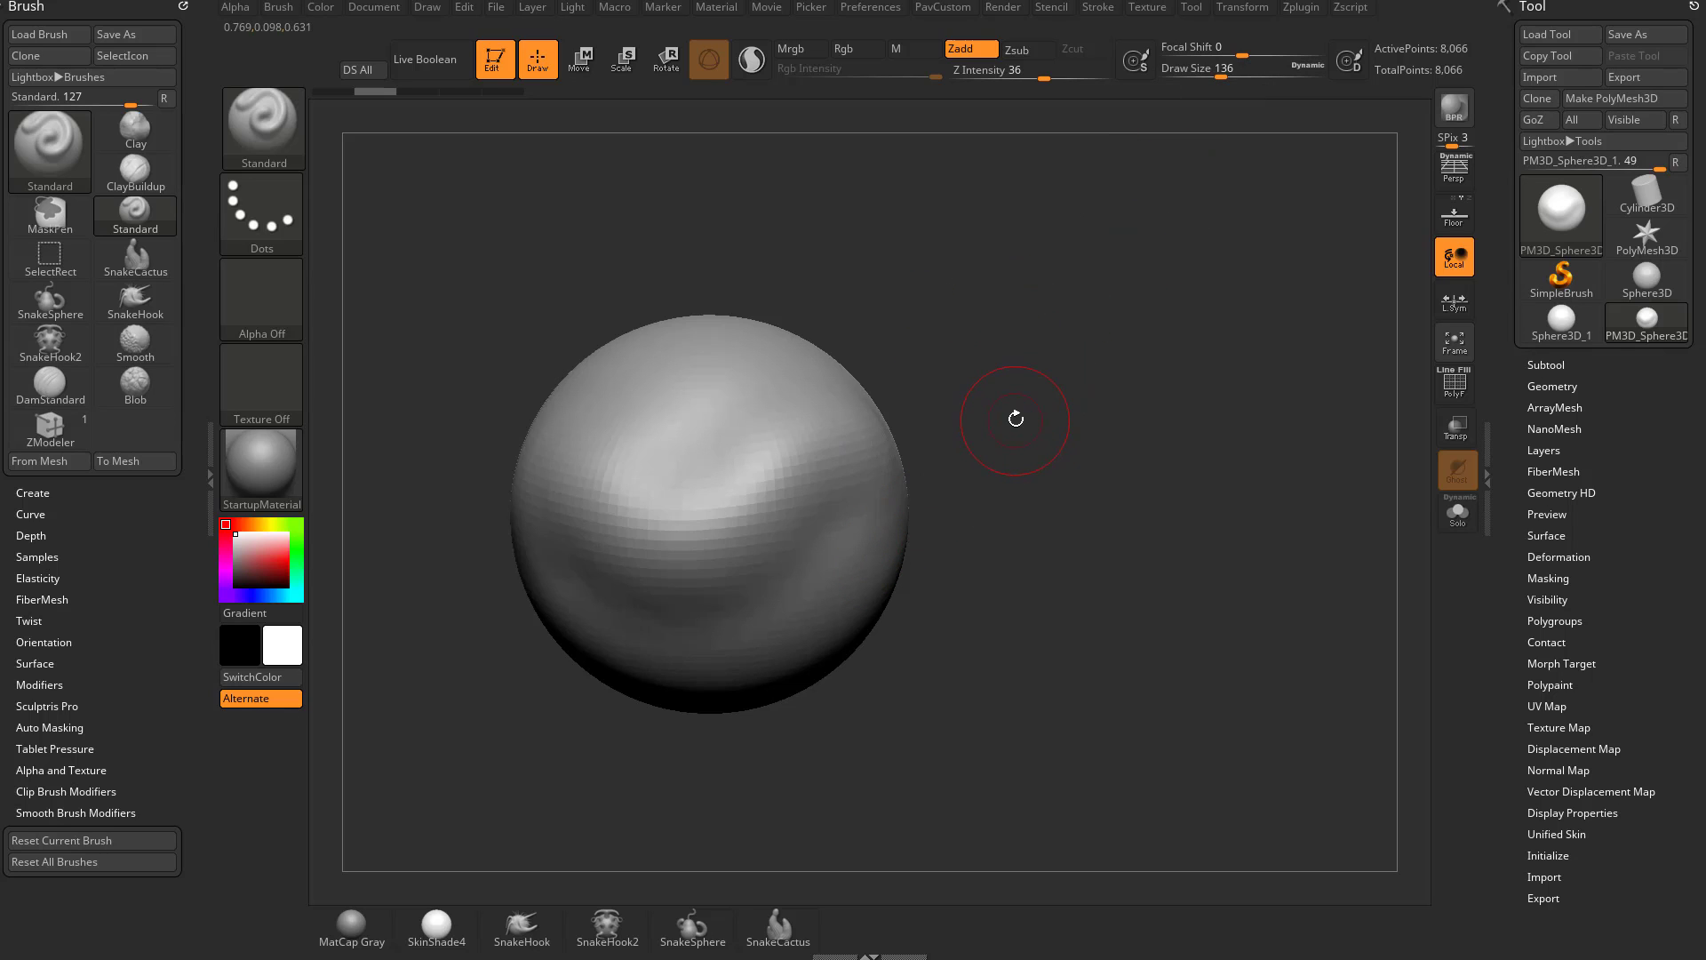
# - Set the Draw Size to 108 and reduce it further to 68
pyautogui.press('s')
pyautogui.moveTo(1016, 420)
pyautogui.mouseDown()
pyautogui.moveTo(984, 427)
pyautogui.moveTo(1000, 431)
pyautogui.mouseUp()
pyautogui.press('s')
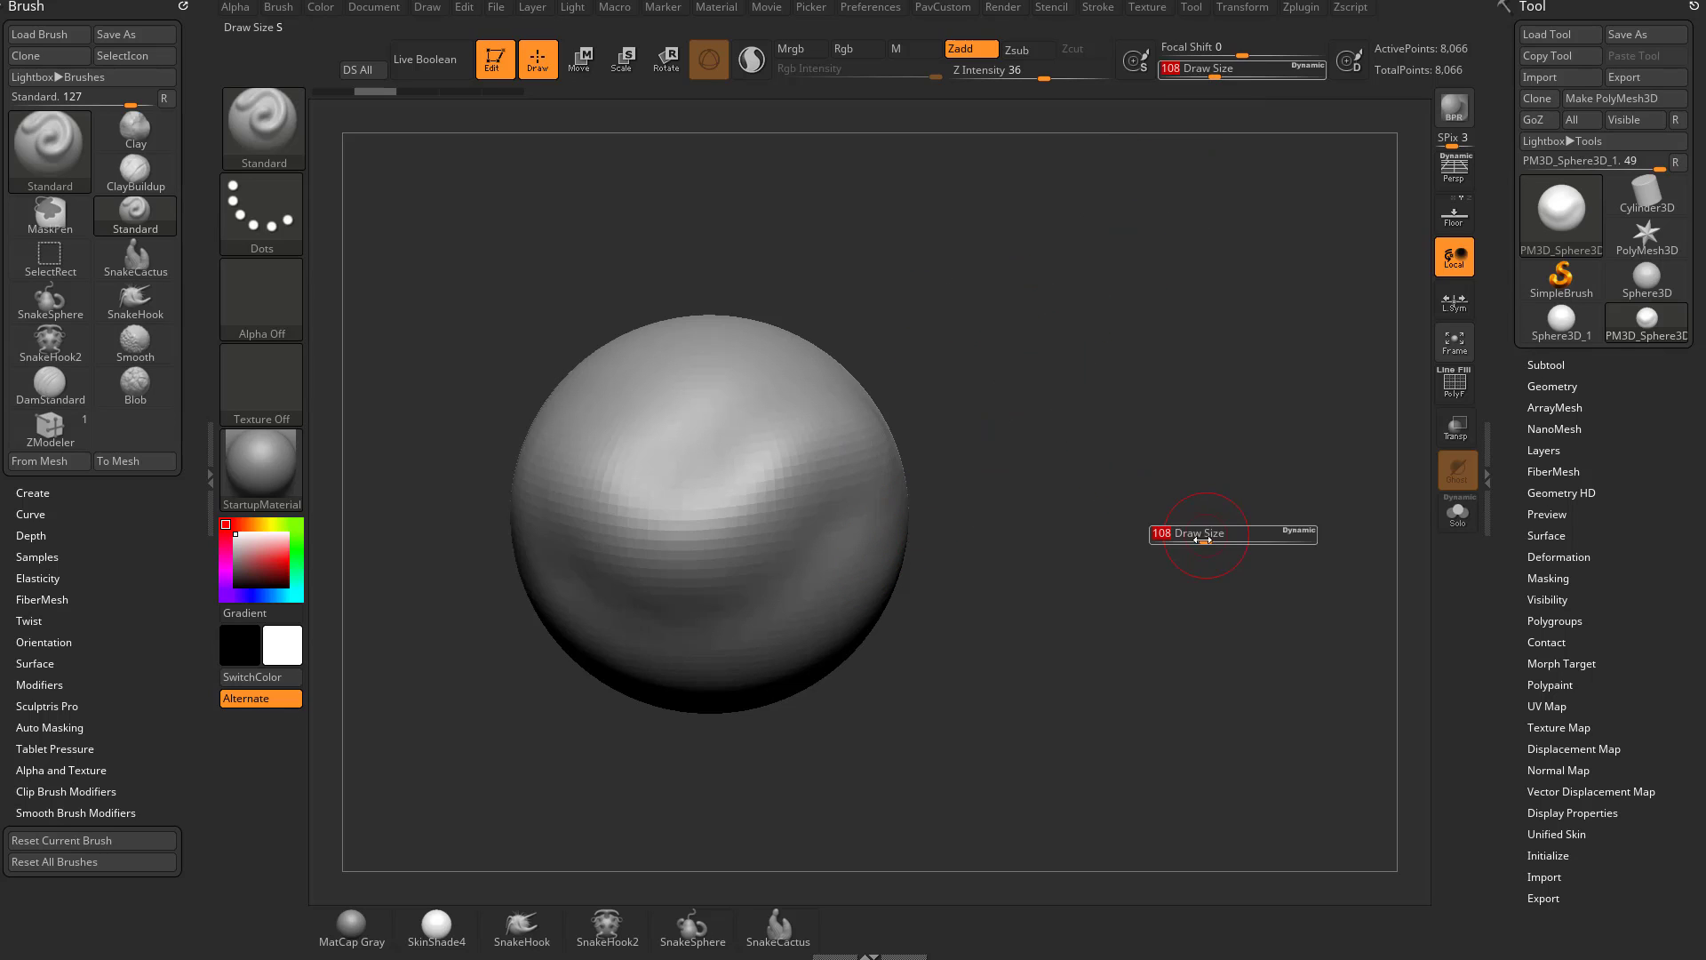
pyautogui.press('s')
pyautogui.moveTo(393, 265)
pyautogui.mouseDown()
pyautogui.moveTo(379, 272)
pyautogui.moveTo(404, 297)
pyautogui.mouseUp()
pyautogui.press('s')
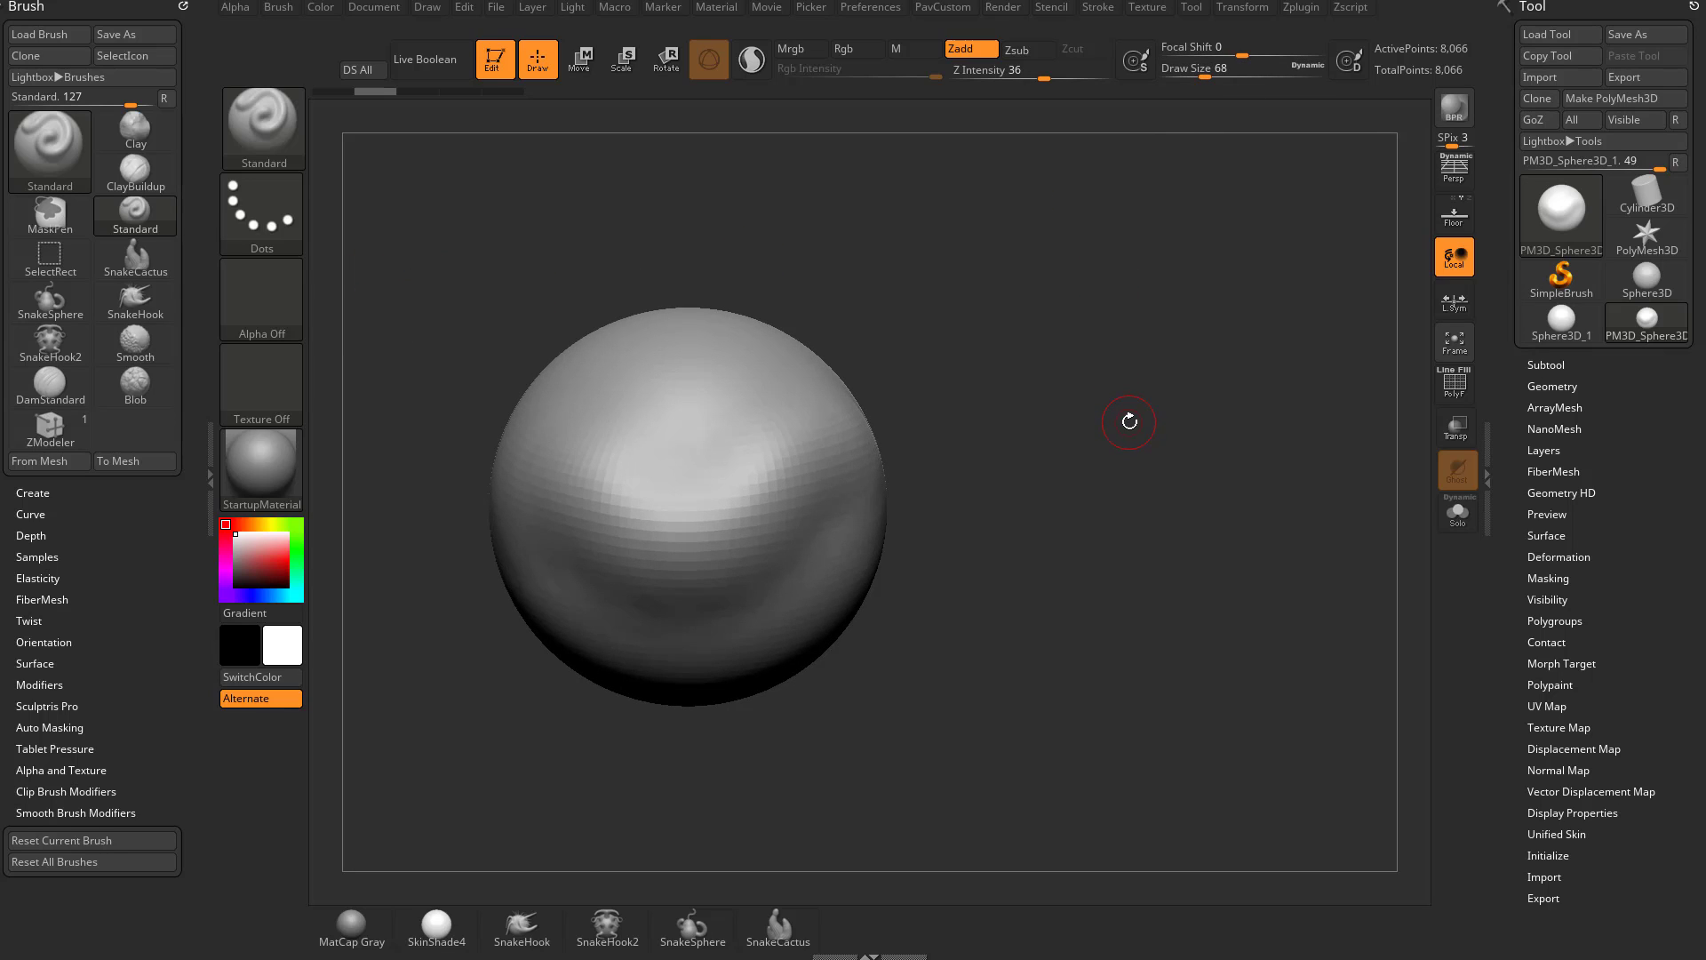
# - Set the Draw Size to 94 and Z Intensity to 37, and try a stroke on the sphere, undoing it
pyautogui.press('o')
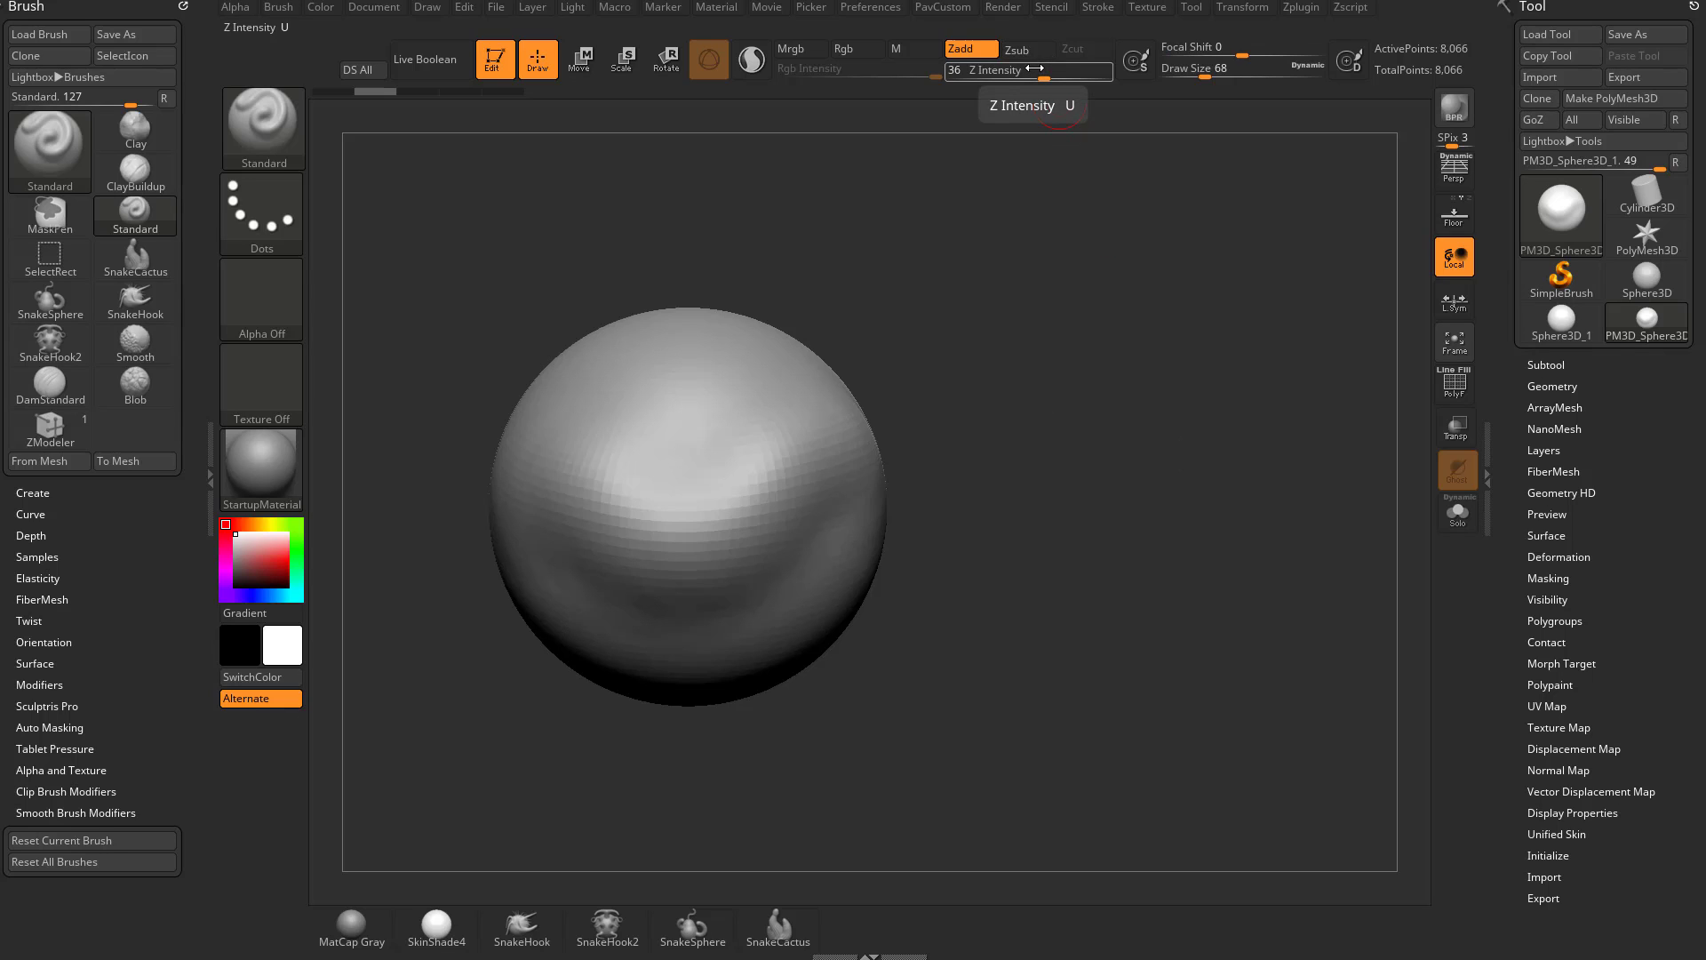
pyautogui.press('u')
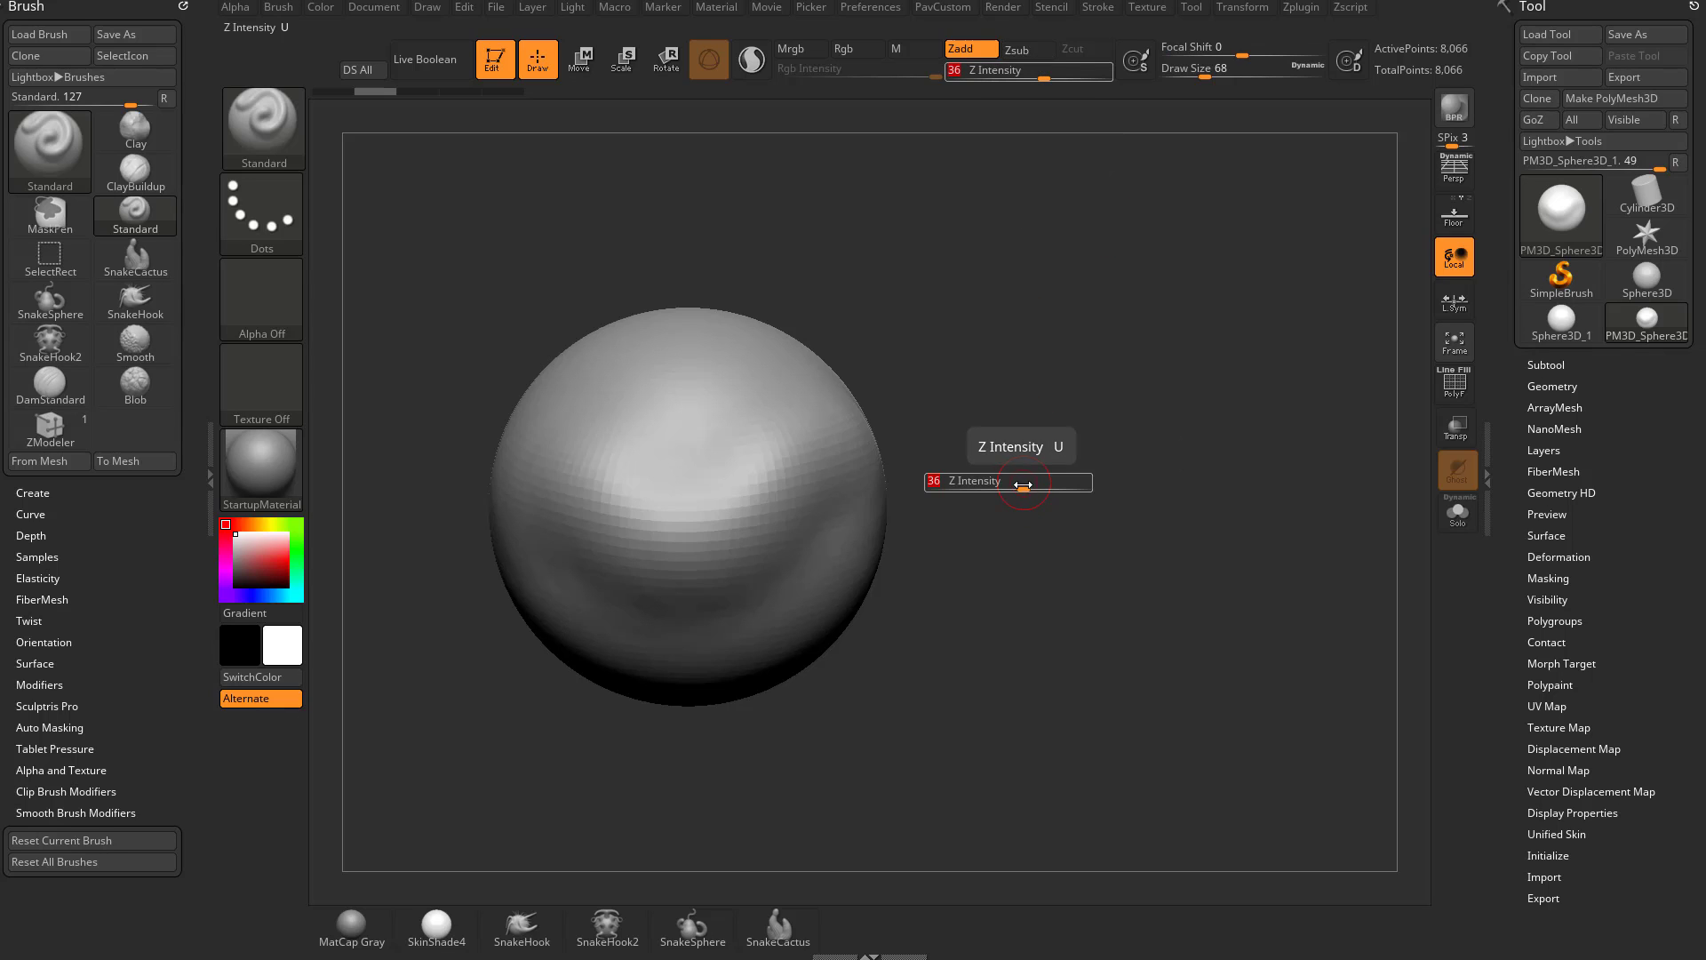
pyautogui.press('space')
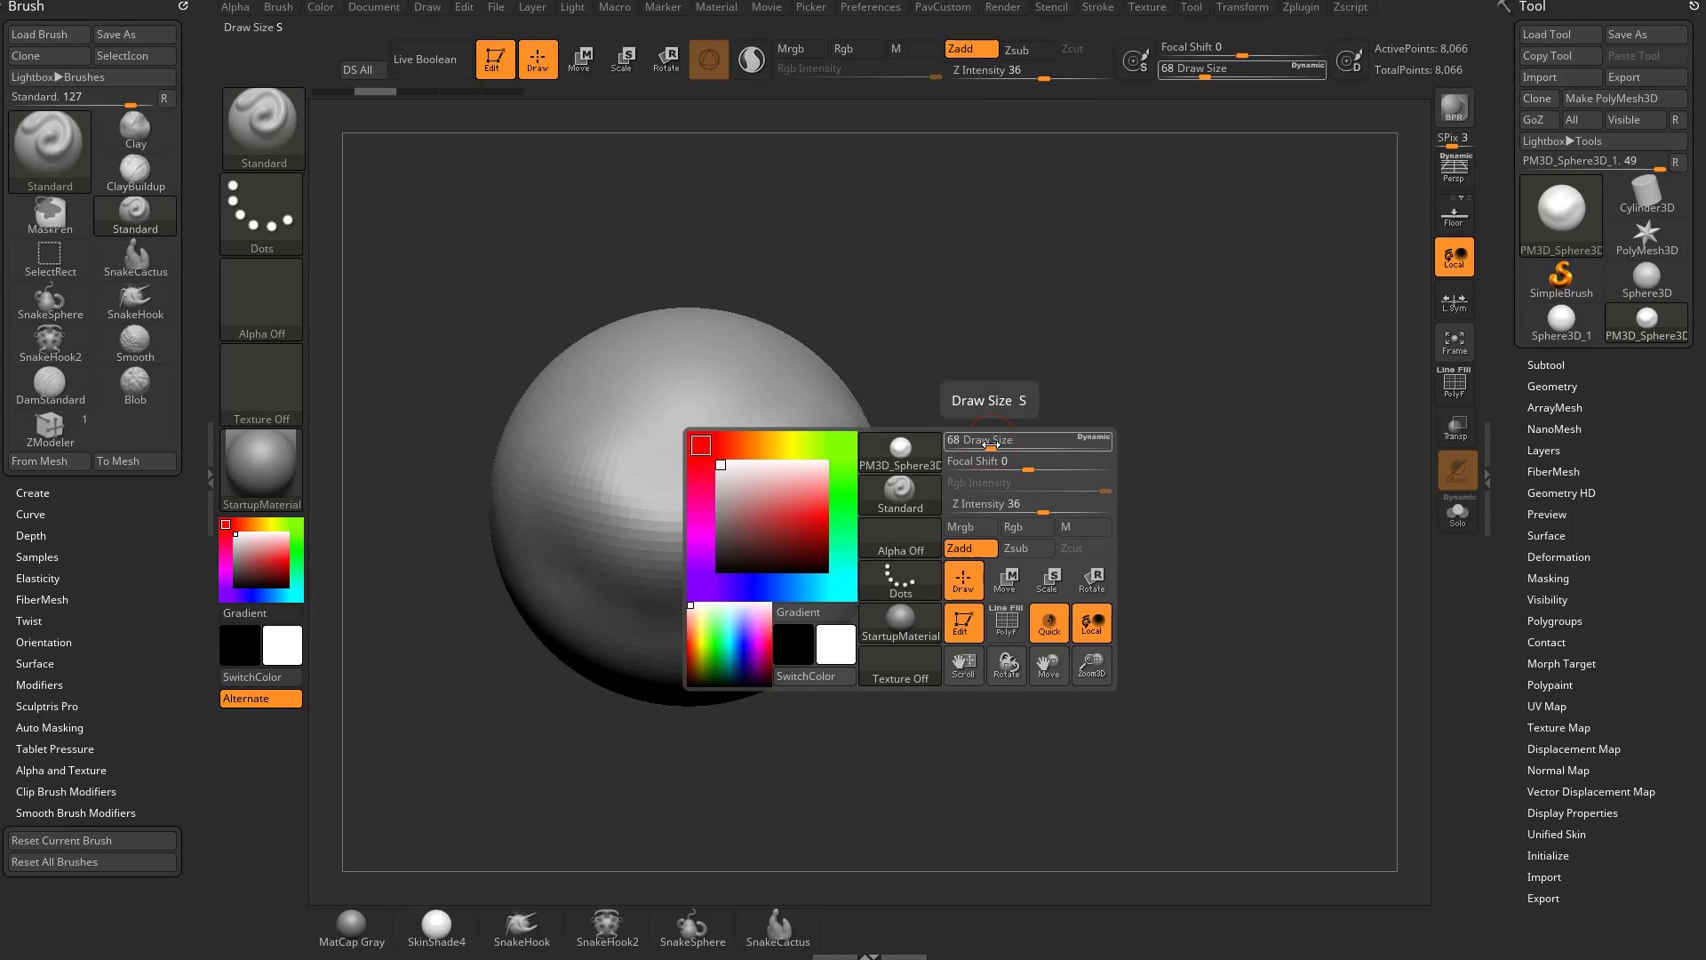
pyautogui.moveTo(992, 447)
pyautogui.mouseDown()
pyautogui.moveTo(1028, 467)
pyautogui.moveTo(1045, 511)
pyautogui.mouseUp()
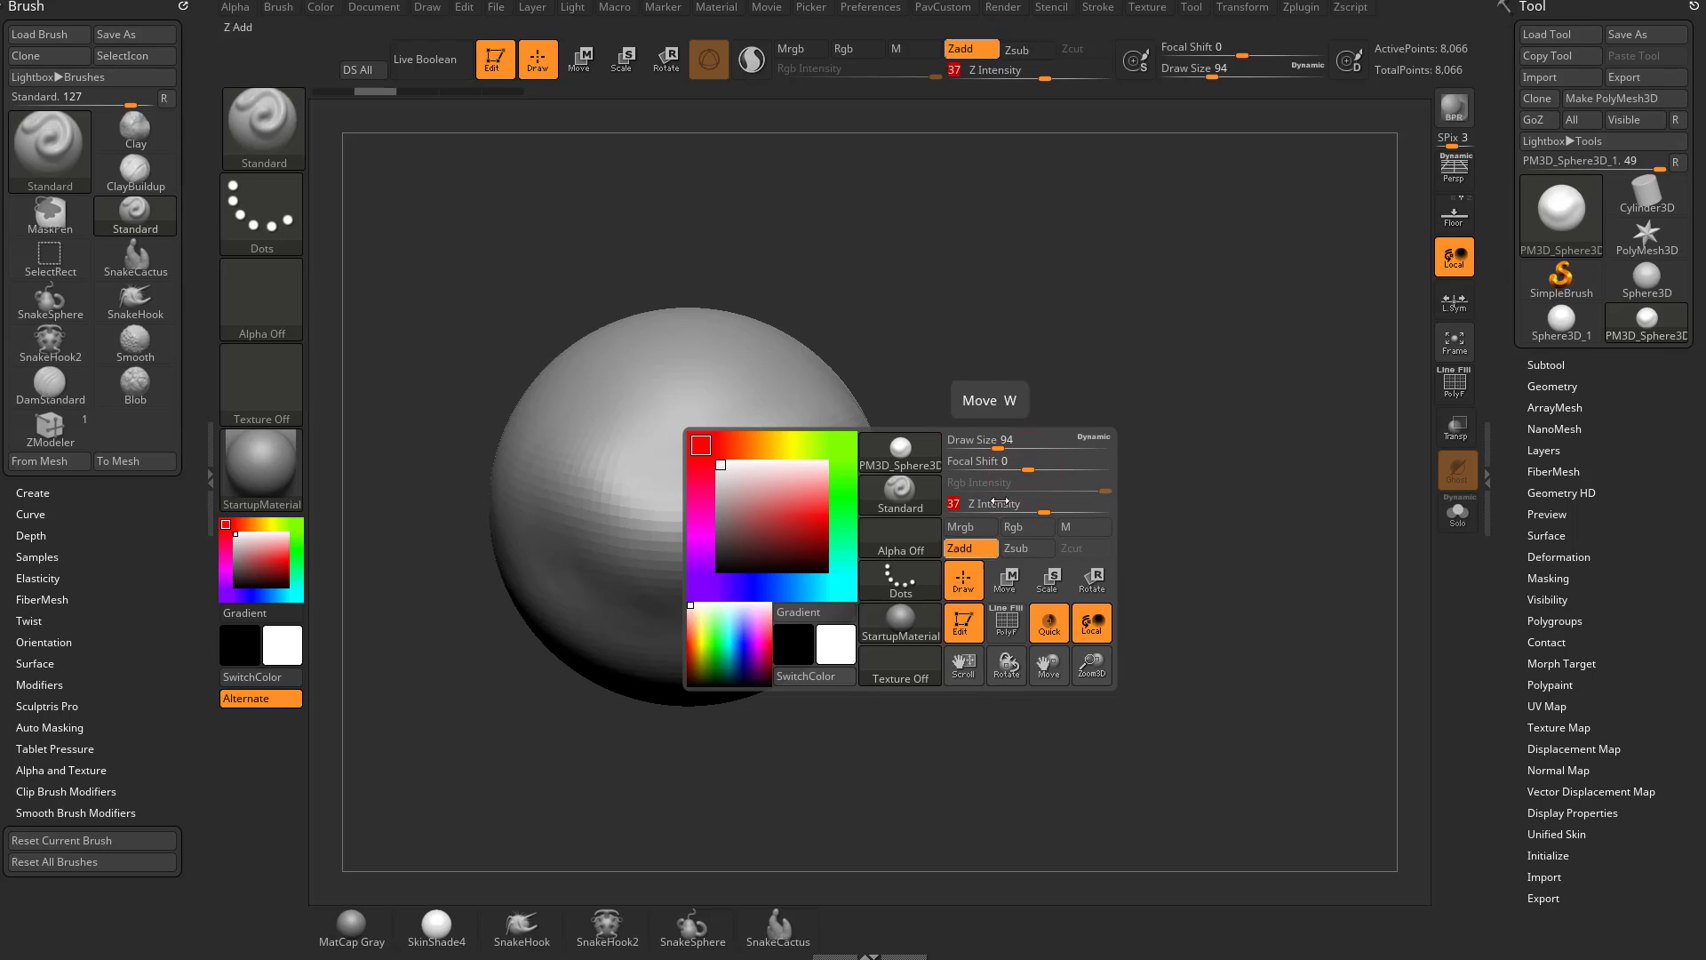
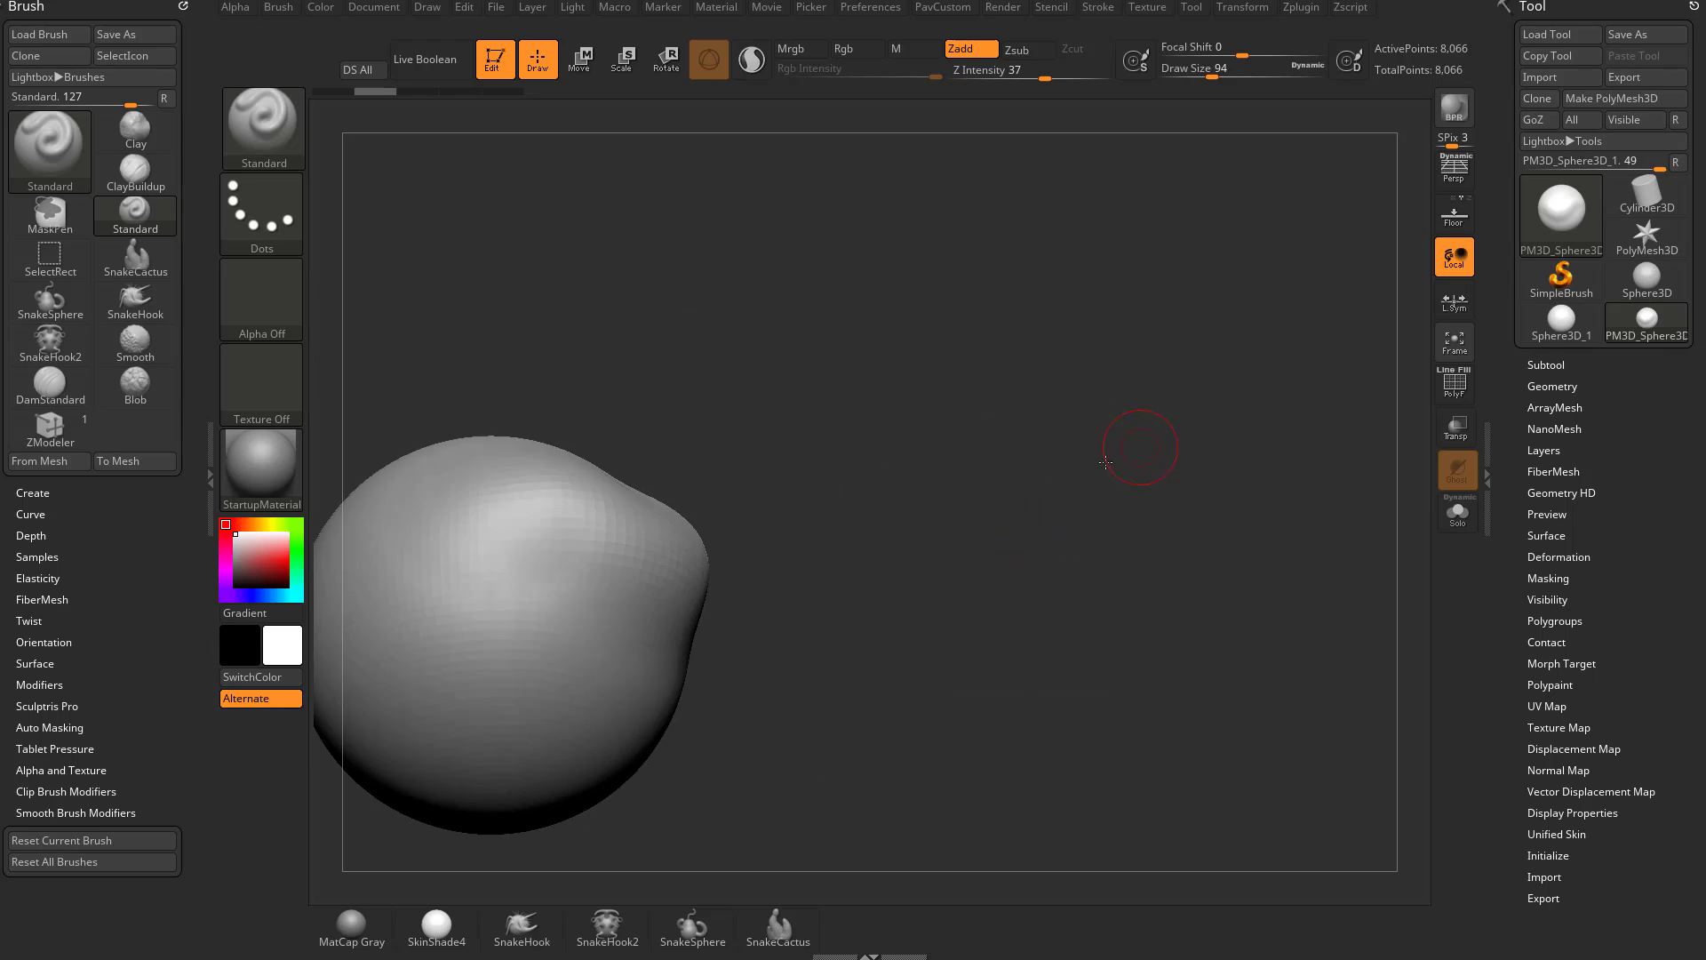
pyautogui.moveTo(718, 388); pyautogui.dragTo(819, 525)
pyautogui.hotkey('ctrl', 'z')
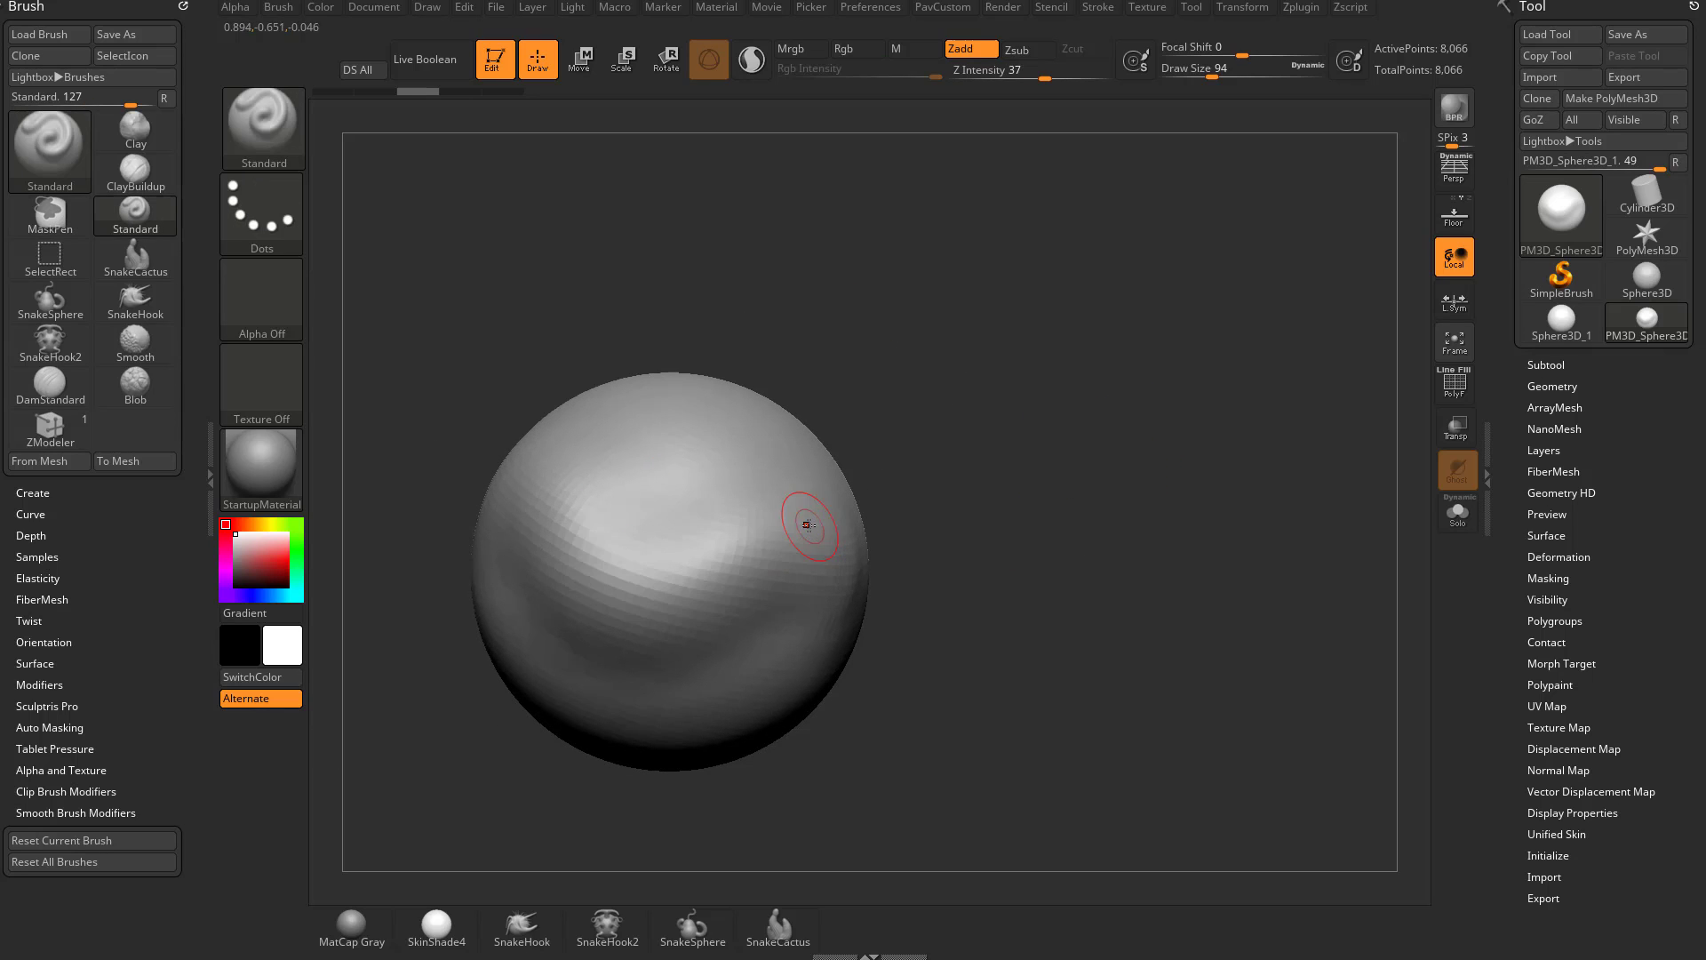
# - Build up thick overlapping curved strokes across the sphere's front while varying the Draw Size, ending at 251
pyautogui.press('s')
pyautogui.moveTo(620, 543); pyautogui.dragTo(772, 473)
pyautogui.press('s')
pyautogui.moveTo(590, 509); pyautogui.dragTo(604, 501)
pyautogui.click(582, 508)
pyautogui.press('s')
pyautogui.moveTo(604, 503)
pyautogui.mouseDown()
pyautogui.moveTo(632, 503)
pyautogui.moveTo(591, 564)
pyautogui.moveTo(724, 568)
pyautogui.moveTo(629, 614)
pyautogui.moveTo(668, 610)
pyautogui.mouseUp()
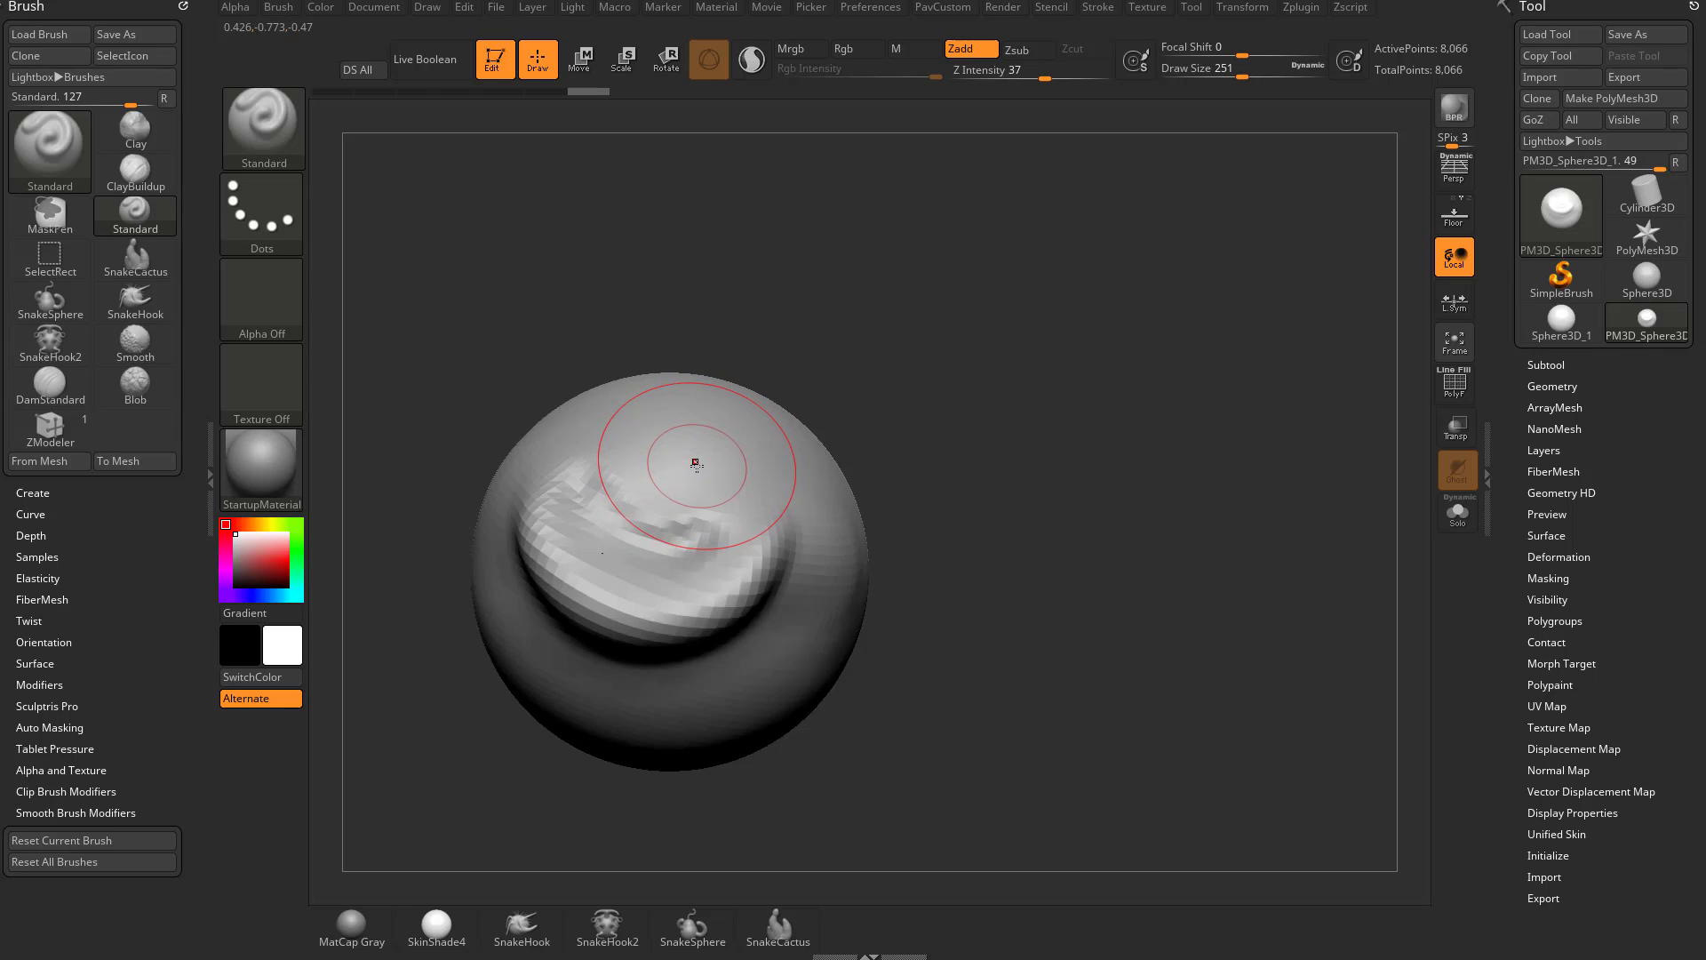
# - Try Focal Shift values of -85 and 54, settle on -87, and reduce the Draw Size to 120
pyautogui.press('o')
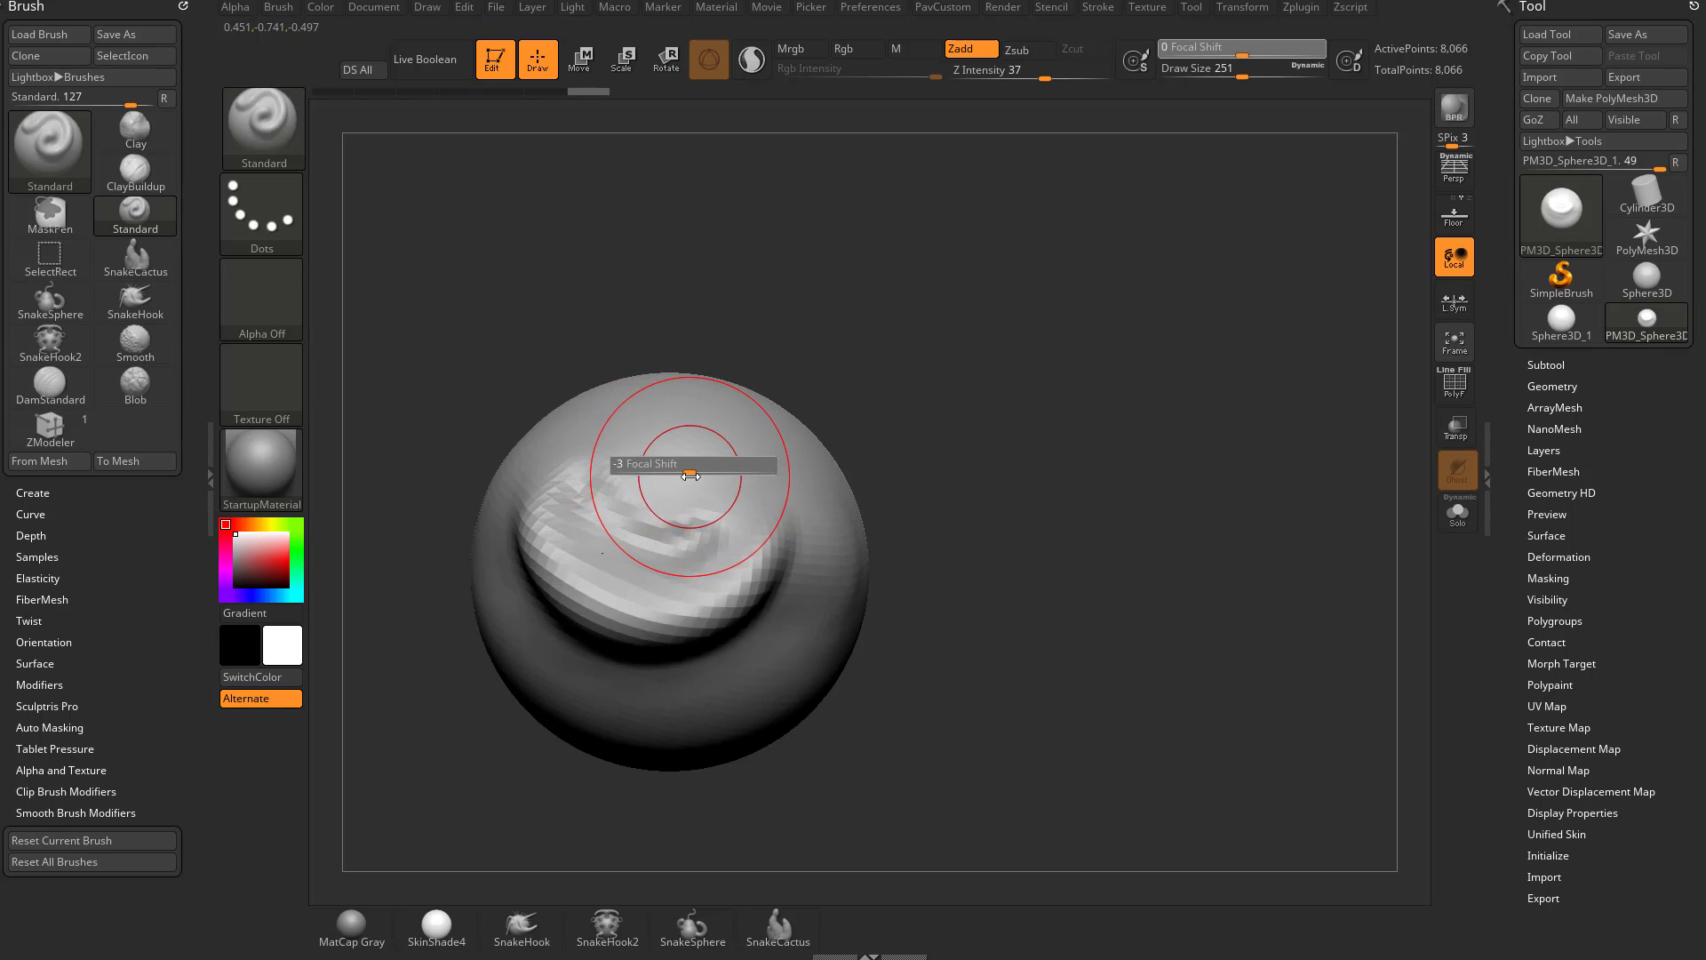
pyautogui.moveTo(631, 474); pyautogui.dragTo(630, 478)
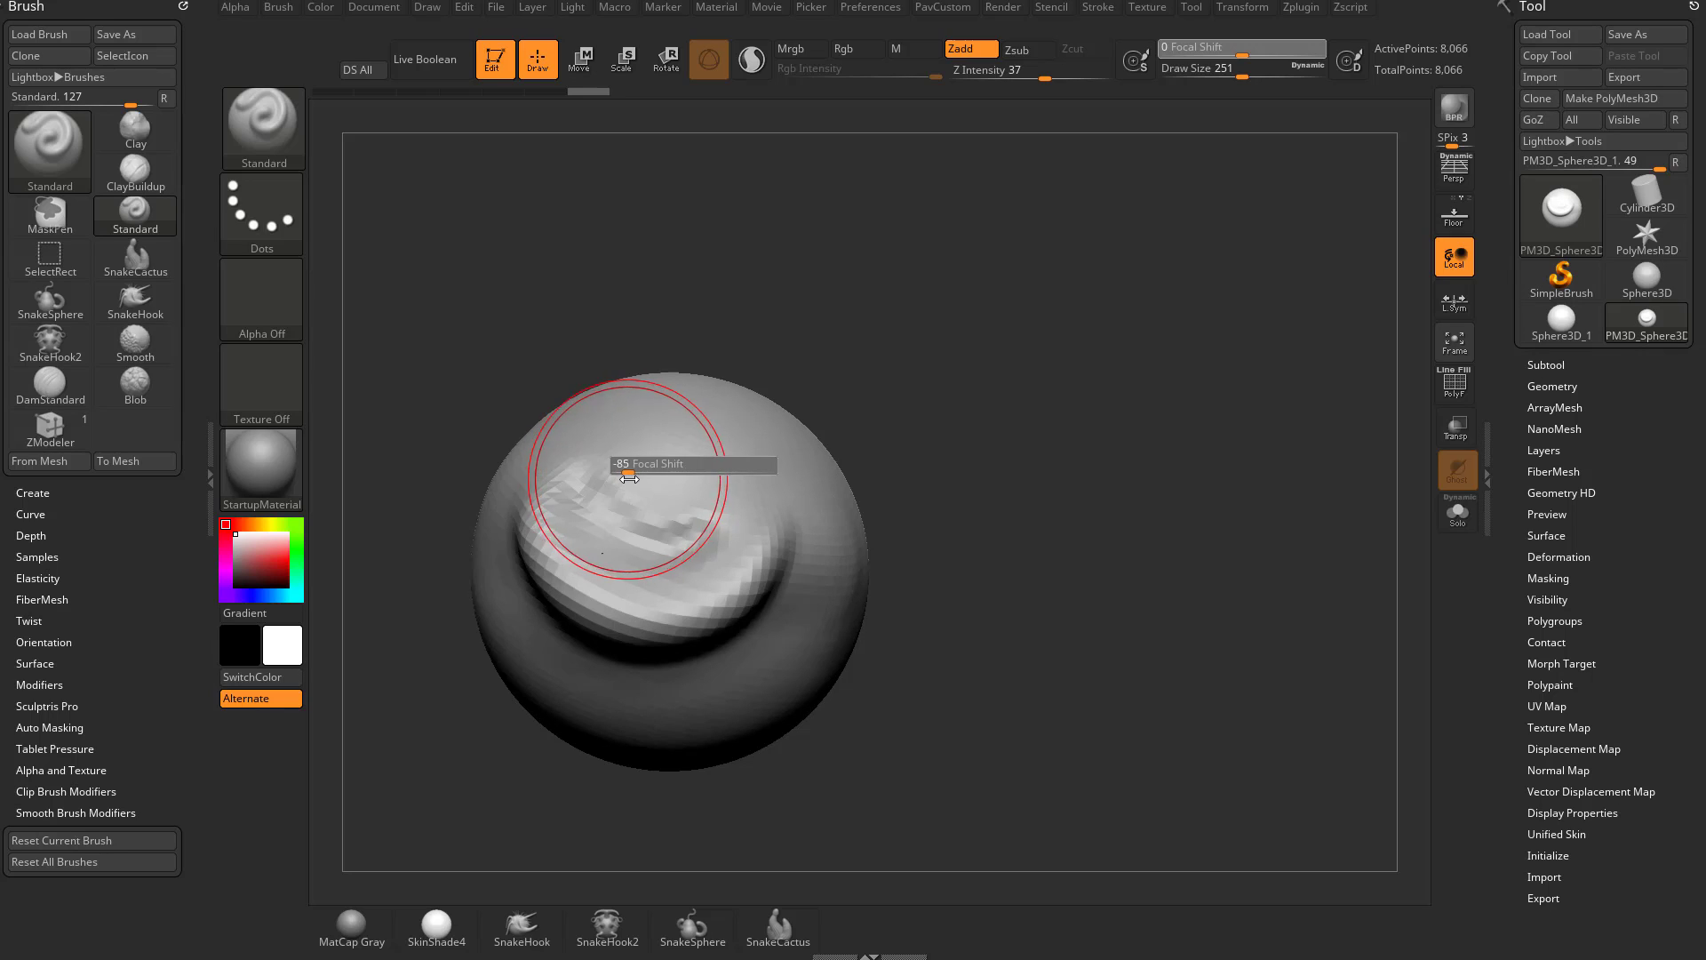
pyautogui.moveTo(624, 477); pyautogui.dragTo(736, 486)
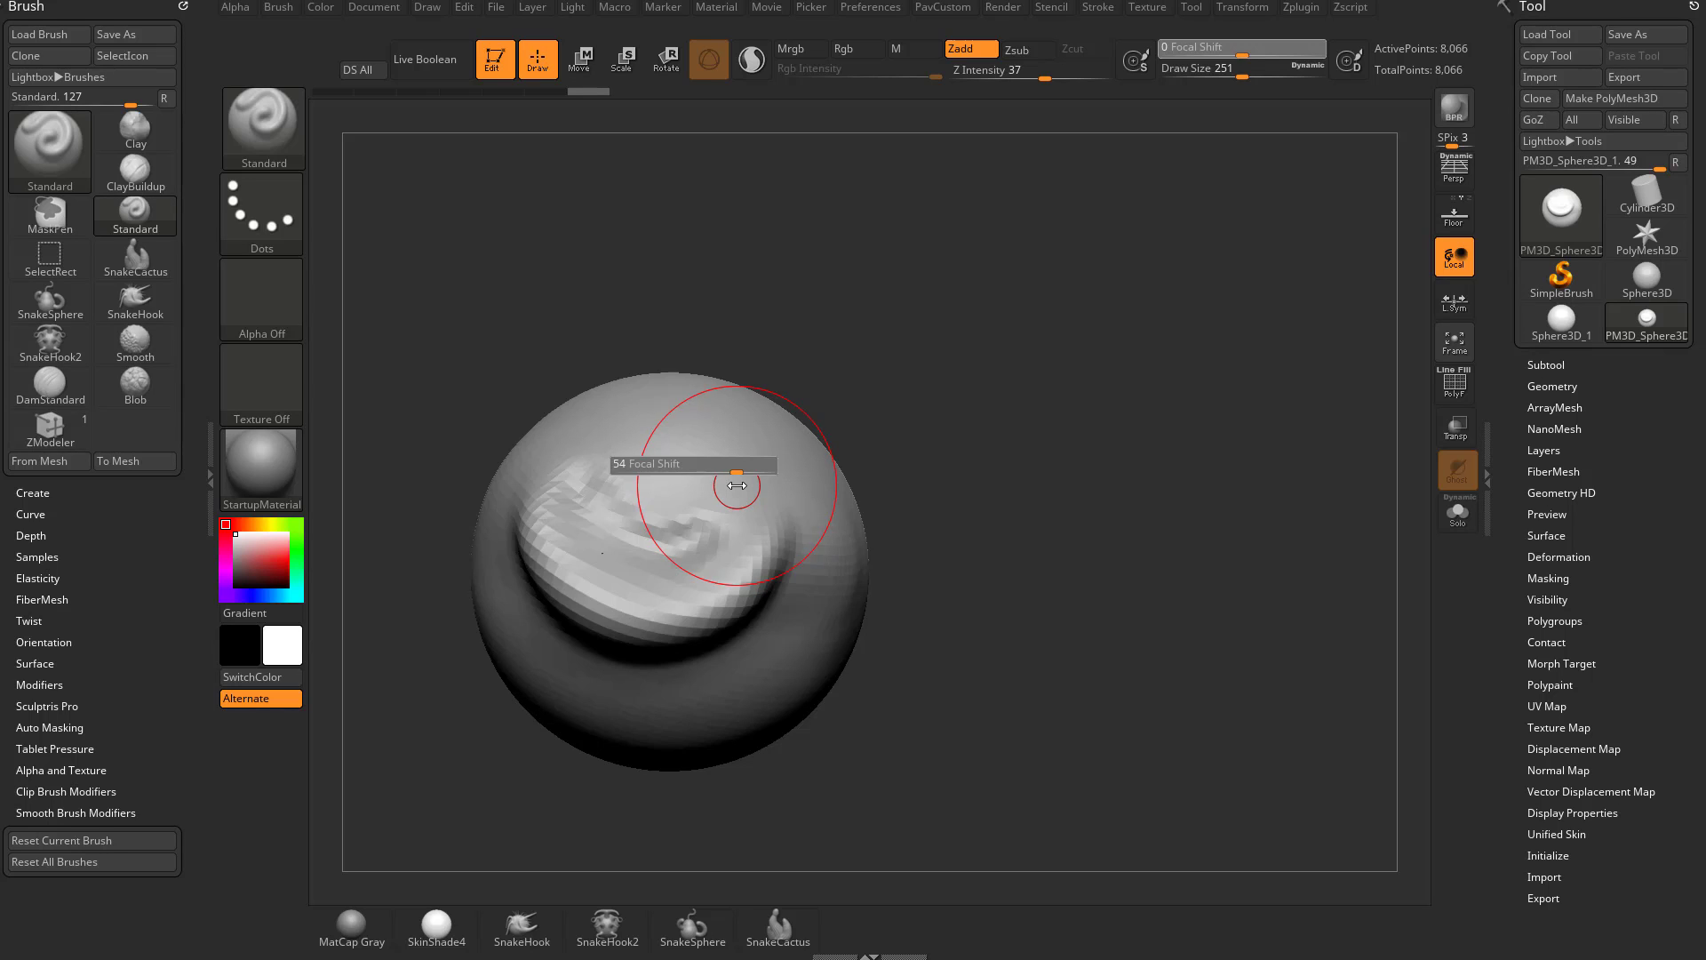
pyautogui.moveTo(737, 485); pyautogui.dragTo(609, 417)
pyautogui.keyDown('alt'); pyautogui.moveTo(908, 378); pyautogui.dragTo(773, 524); pyautogui.keyUp('alt')
pyautogui.press('s')
pyautogui.moveTo(663, 544); pyautogui.dragTo(638, 542)
# - Sculpt several hard-edged raised strokes on the smooth areas of the sphere with the -87 Focal Shift
pyautogui.moveTo(893, 325); pyautogui.dragTo(945, 375)
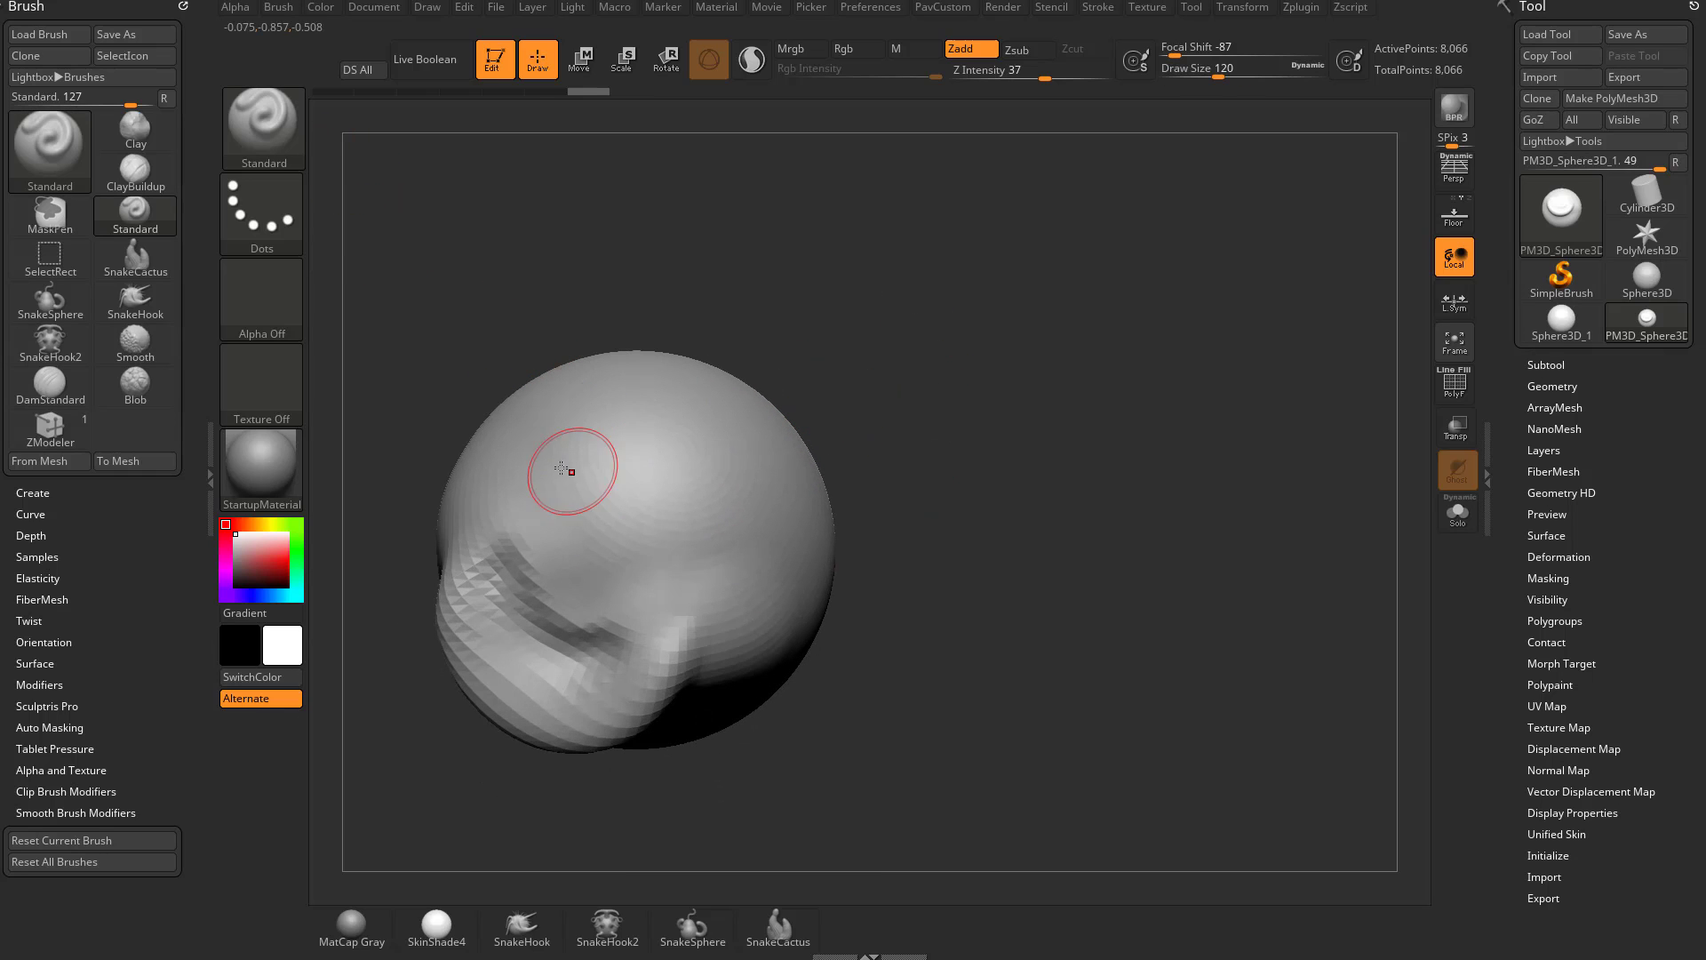
pyautogui.moveTo(551, 454)
pyautogui.mouseDown()
pyautogui.moveTo(573, 506)
pyautogui.moveTo(643, 553)
pyautogui.mouseUp()
pyautogui.moveTo(956, 489)
pyautogui.mouseDown()
pyautogui.moveTo(904, 473)
pyautogui.moveTo(978, 491)
pyautogui.moveTo(952, 448)
pyautogui.mouseUp()
pyautogui.moveTo(662, 440)
pyautogui.mouseDown()
pyautogui.moveTo(724, 471)
pyautogui.moveTo(773, 568)
pyautogui.moveTo(623, 635)
pyautogui.mouseUp()
pyautogui.moveTo(988, 526); pyautogui.dragTo(997, 494)
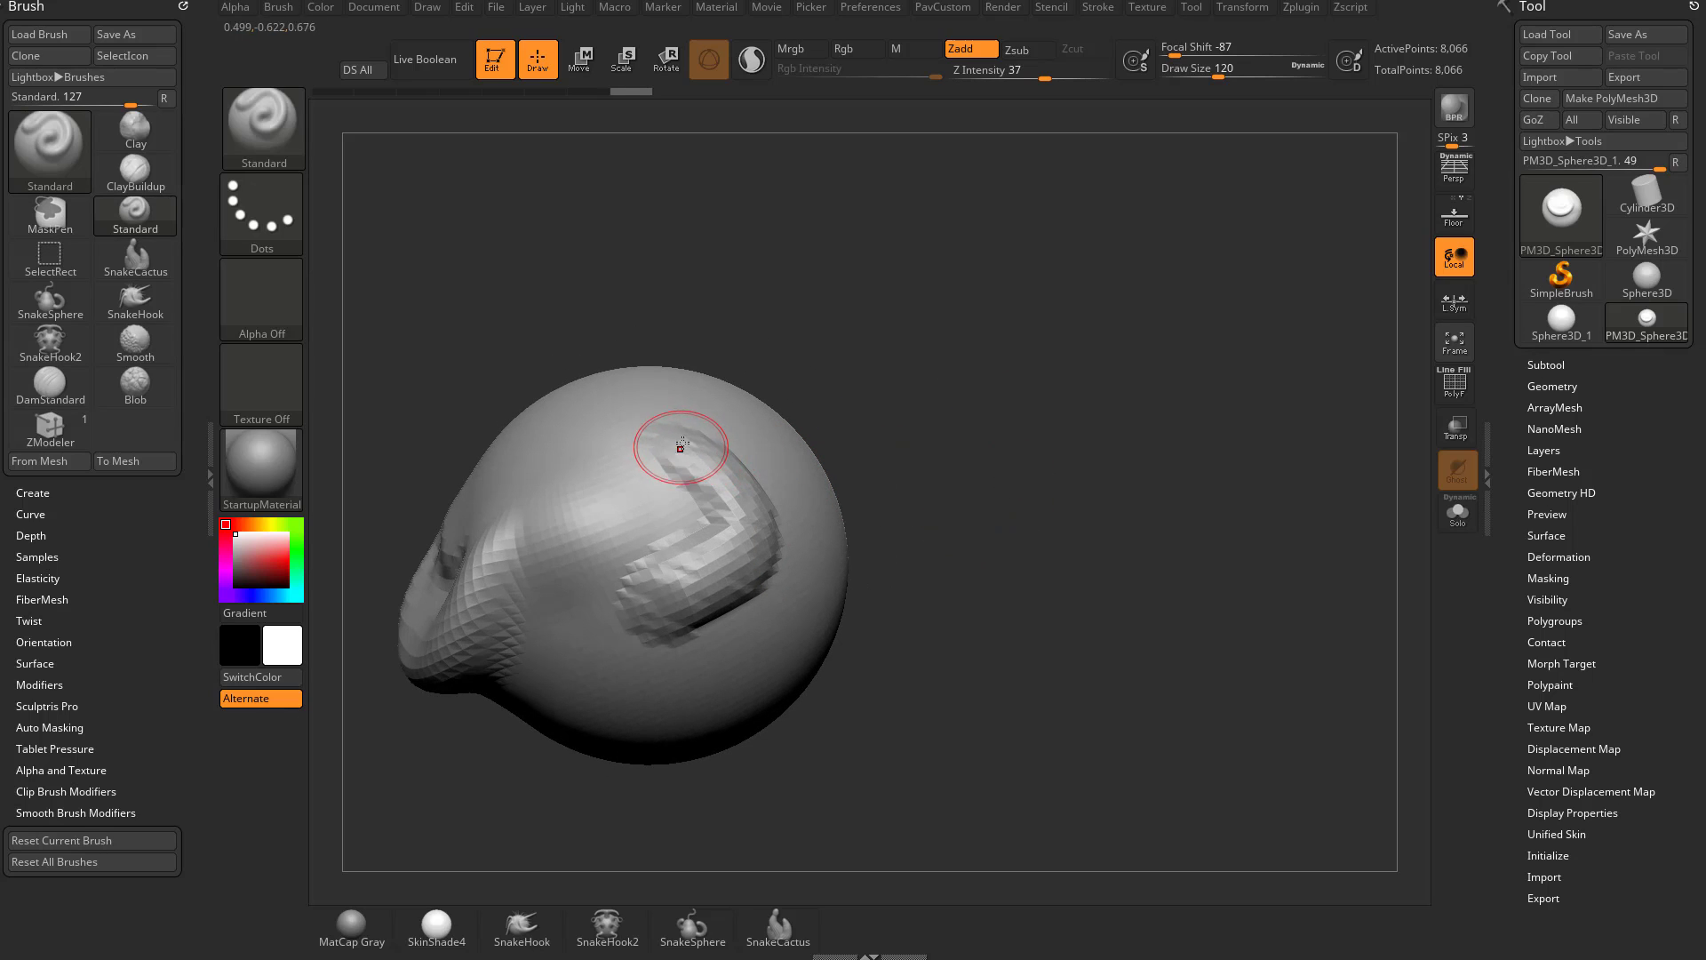
pyautogui.moveTo(673, 439)
pyautogui.mouseDown()
pyautogui.moveTo(727, 494)
pyautogui.moveTo(739, 551)
pyautogui.moveTo(676, 614)
pyautogui.mouseUp()
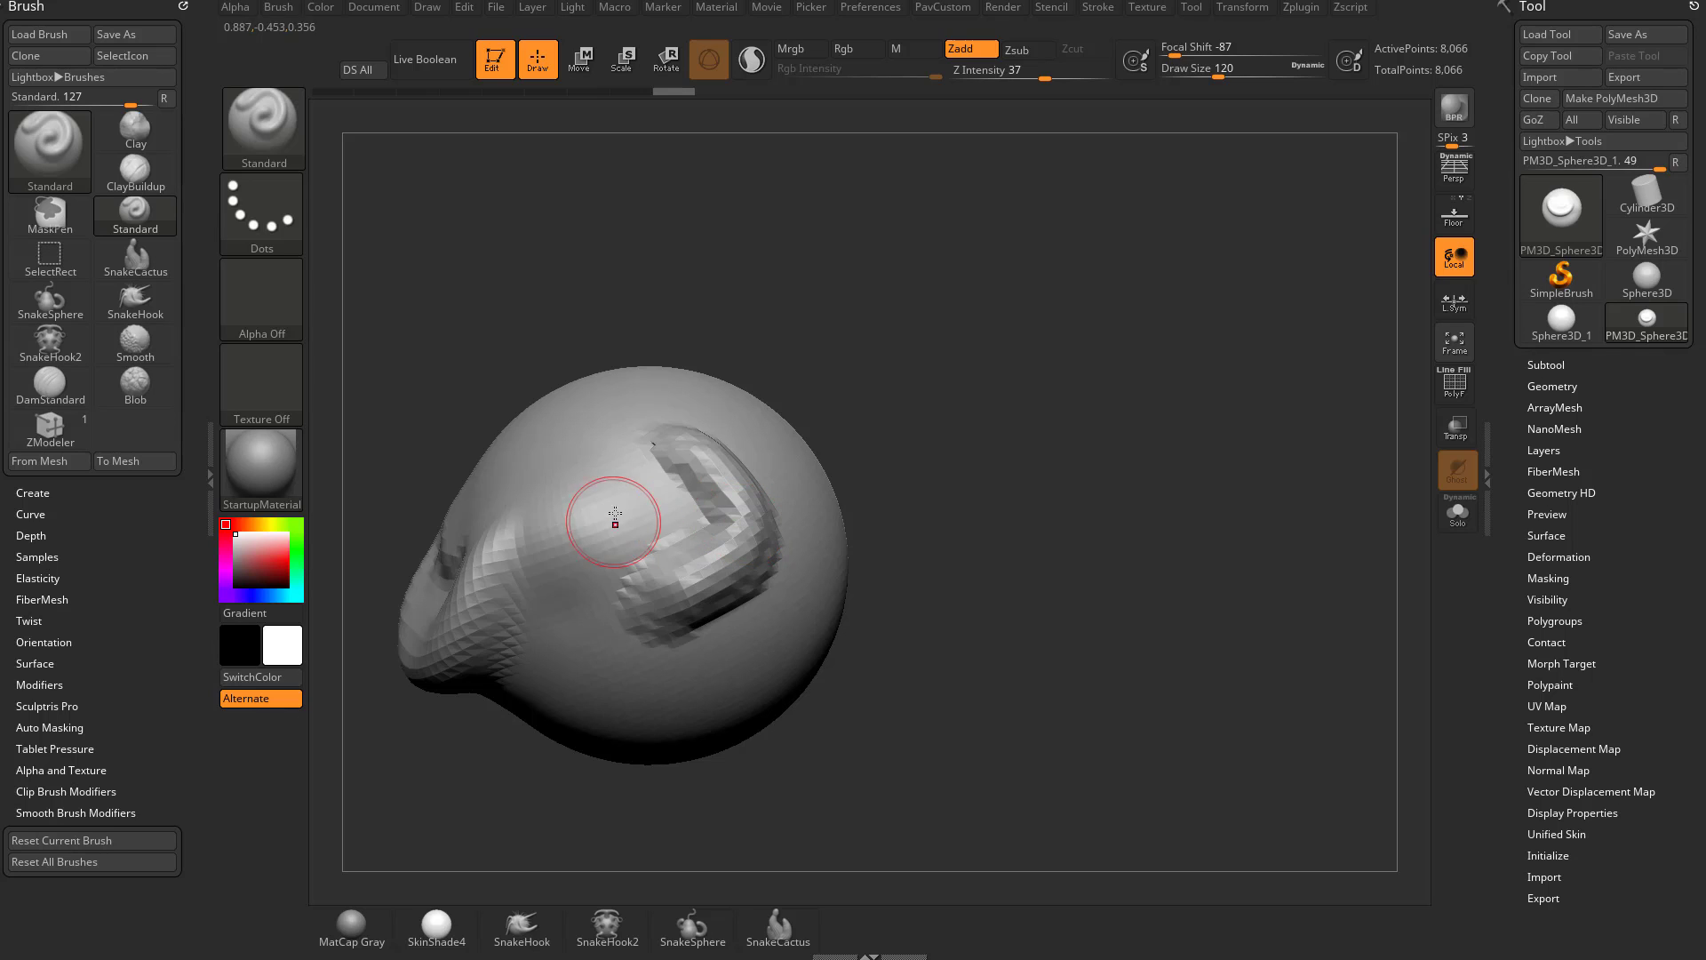
pyautogui.moveTo(920, 520); pyautogui.dragTo(875, 391)
pyautogui.moveTo(742, 521); pyautogui.dragTo(615, 602)
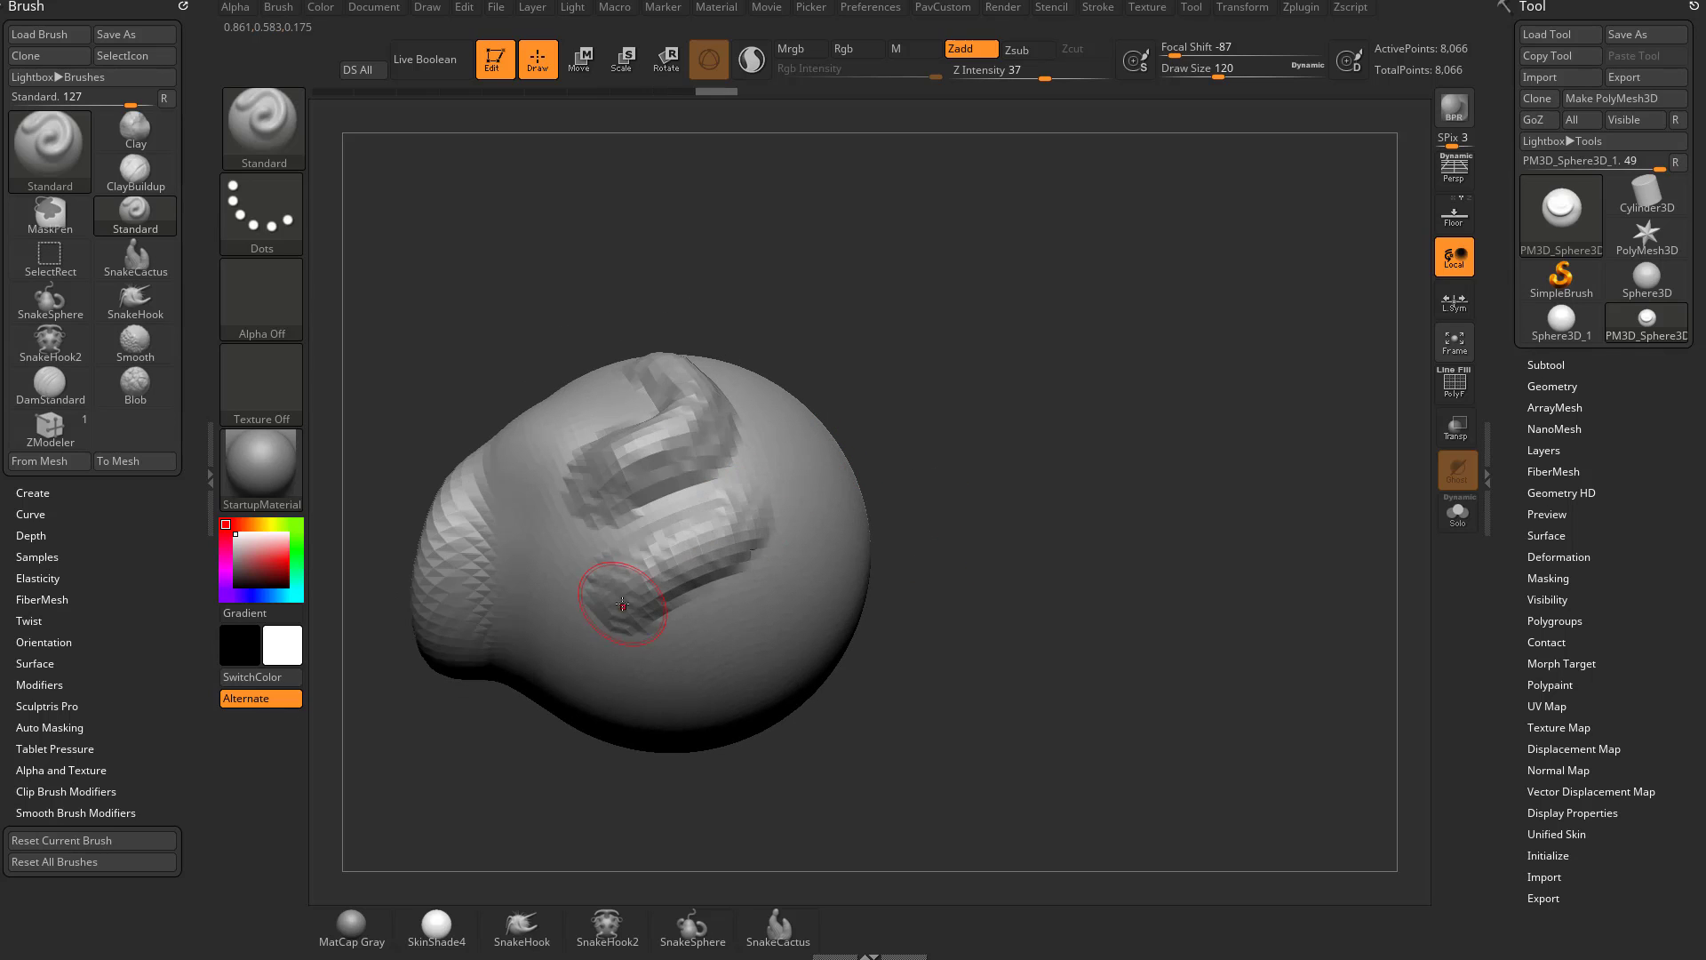
# - Set the Focal Shift to 69 and sculpt a narrow S-shaped ridge on a smooth area, undoing the first attempt
pyautogui.press('o')
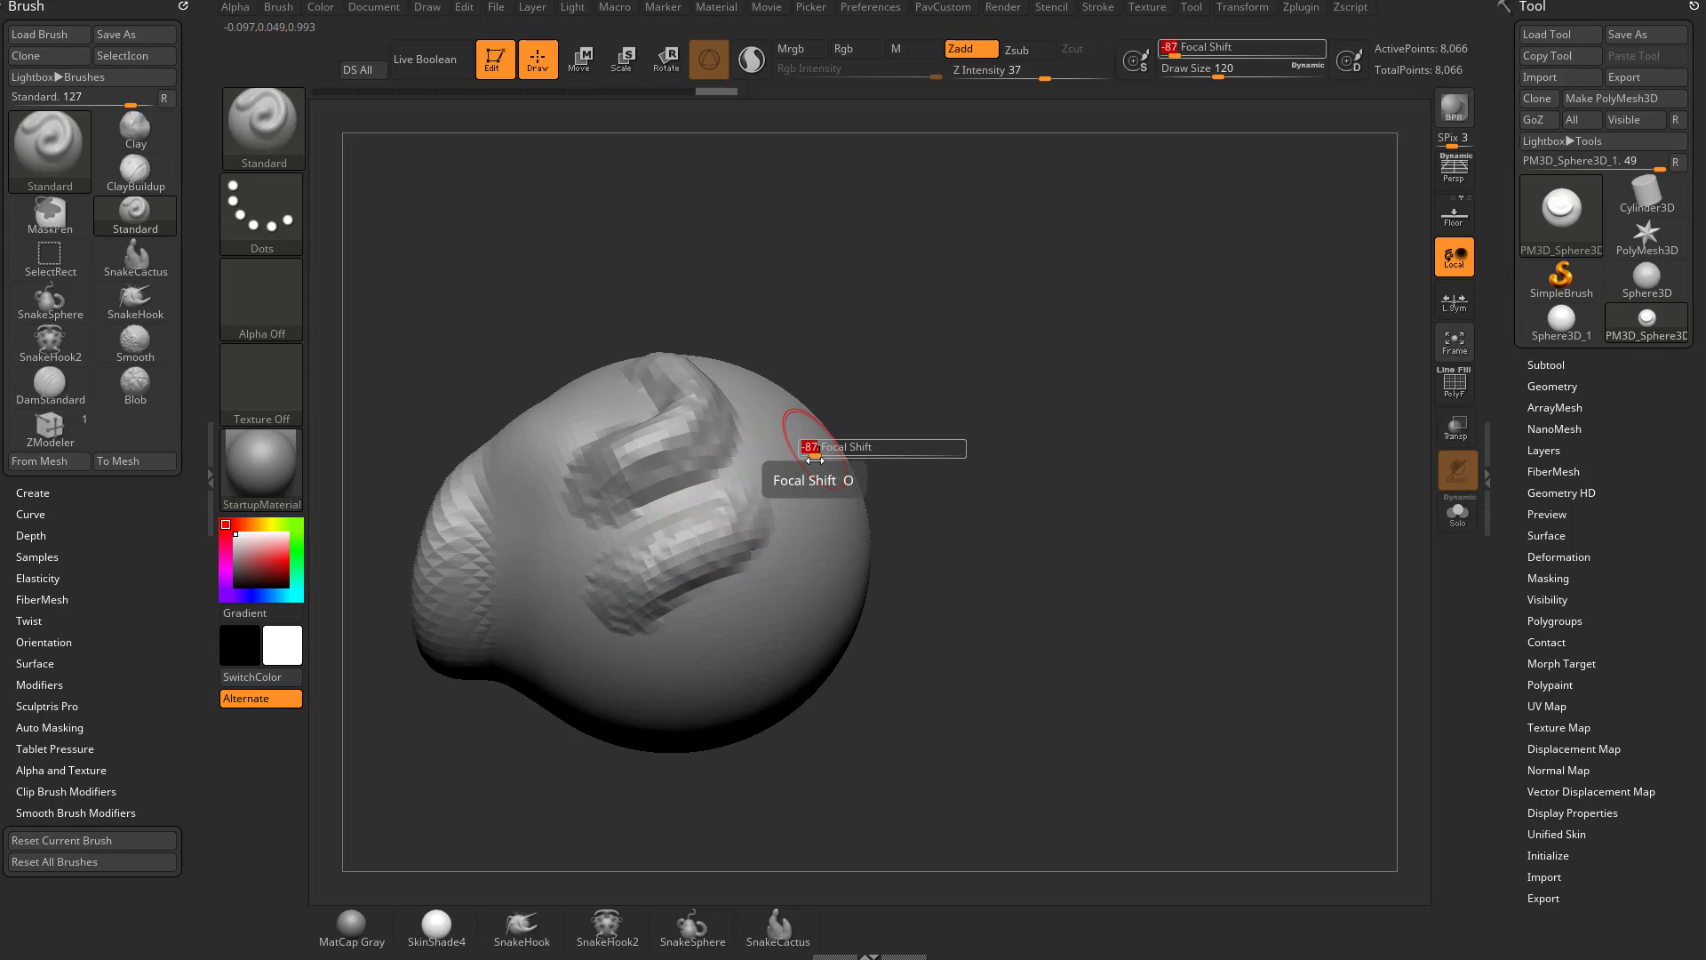
pyautogui.moveTo(1205, 51); pyautogui.dragTo(1219, 52)
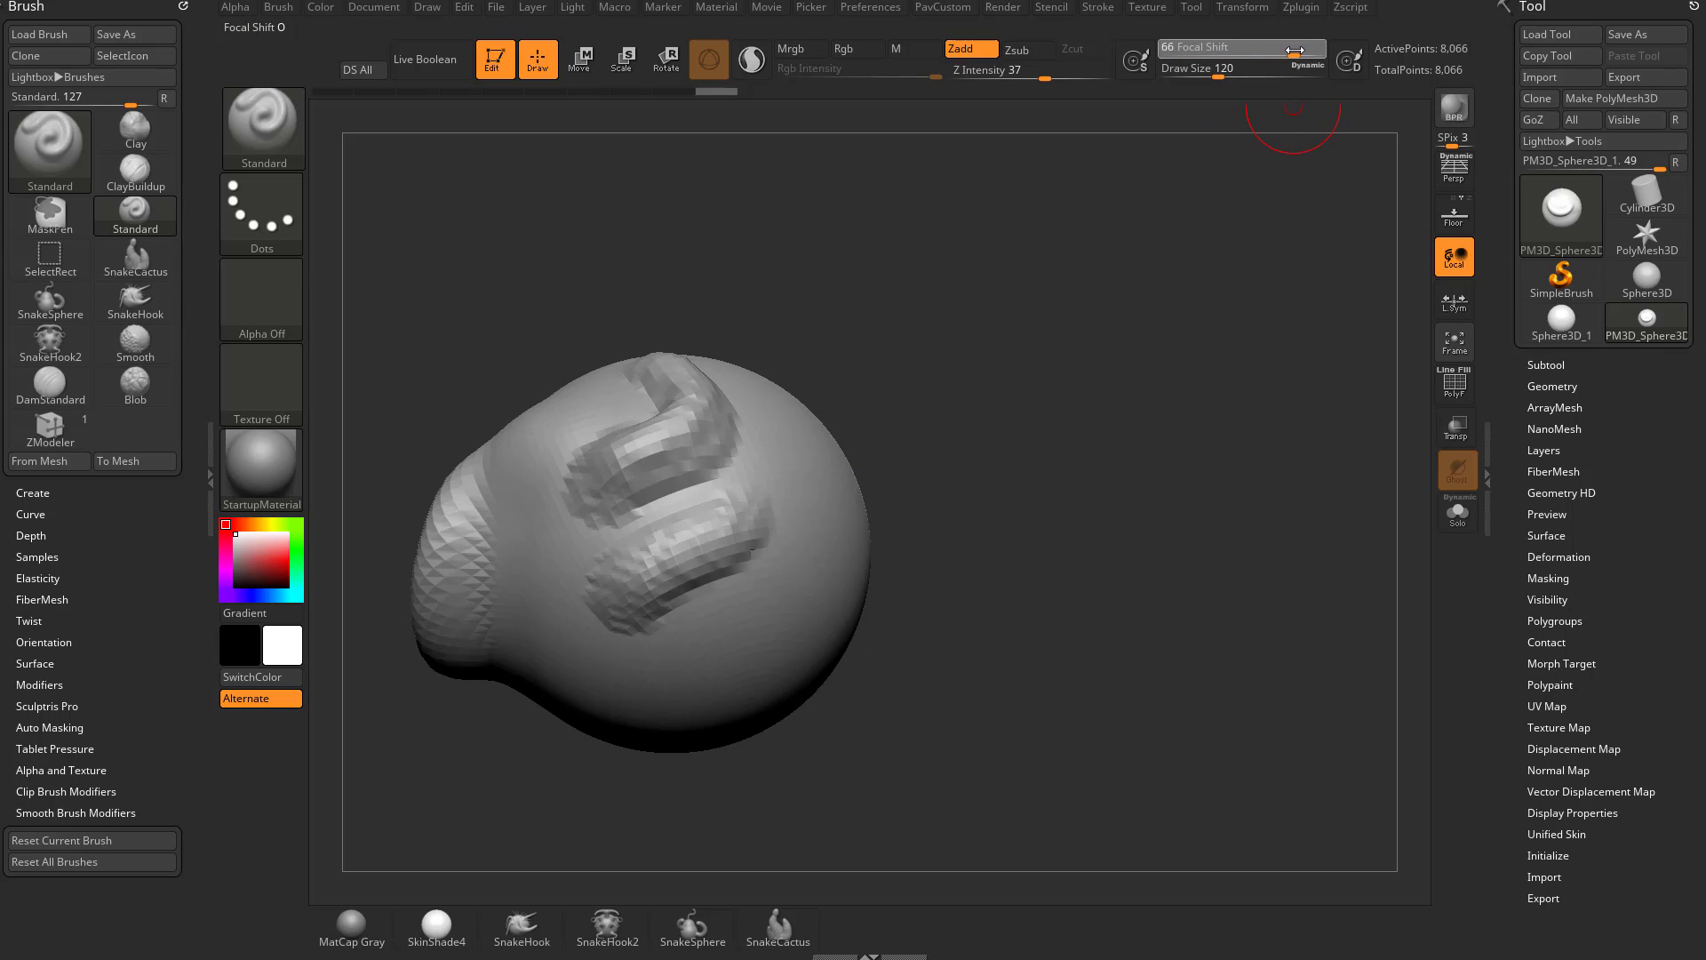
pyautogui.moveTo(990, 439); pyautogui.dragTo(926, 388)
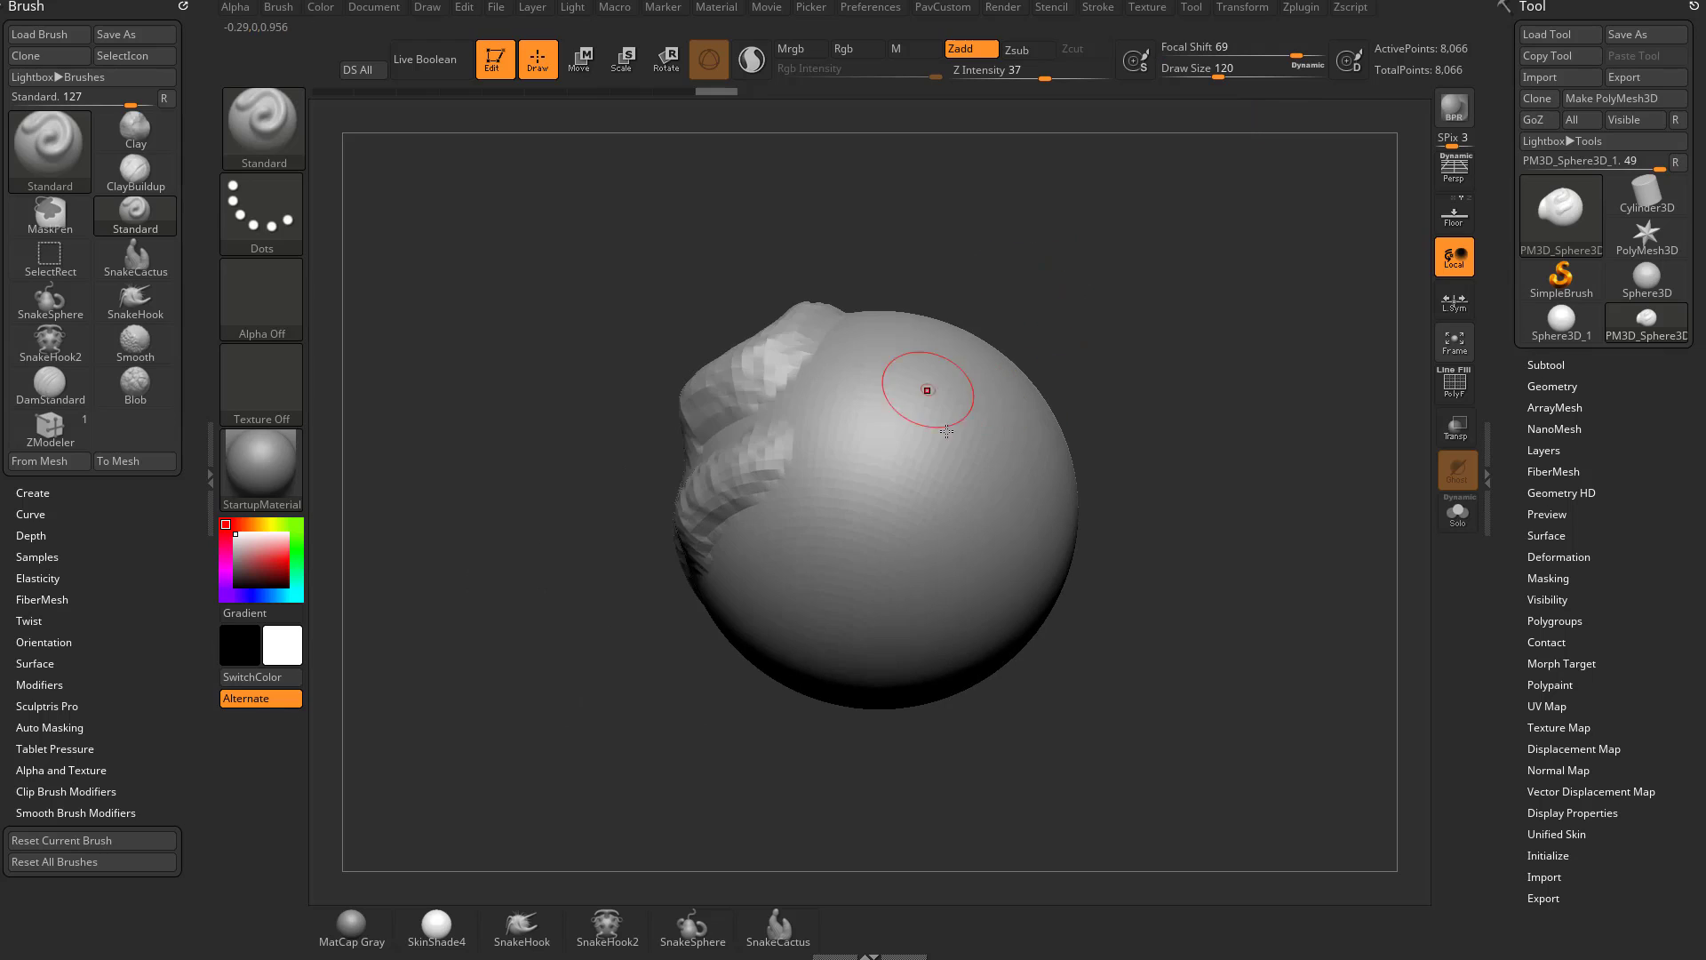
pyautogui.moveTo(1059, 395); pyautogui.dragTo(973, 420)
pyautogui.moveTo(826, 425); pyautogui.dragTo(697, 557)
pyautogui.hotkey('ctrl', 'z')
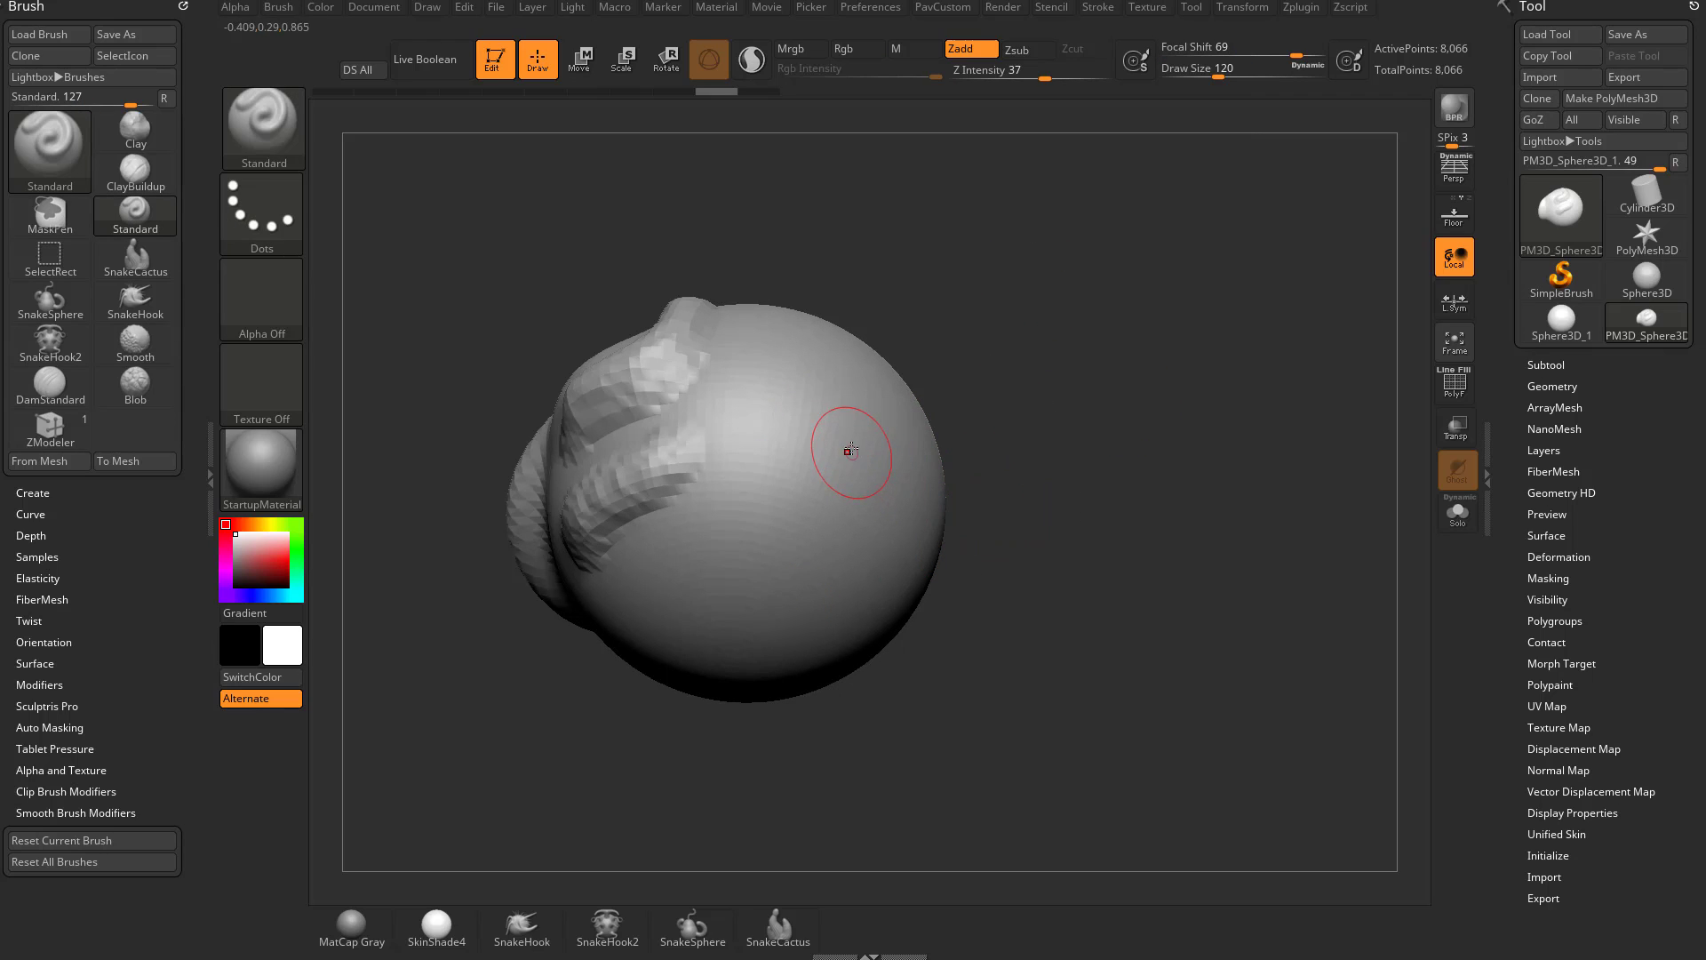
pyautogui.moveTo(849, 452)
pyautogui.mouseDown()
pyautogui.moveTo(742, 524)
pyautogui.moveTo(733, 578)
pyautogui.mouseUp()
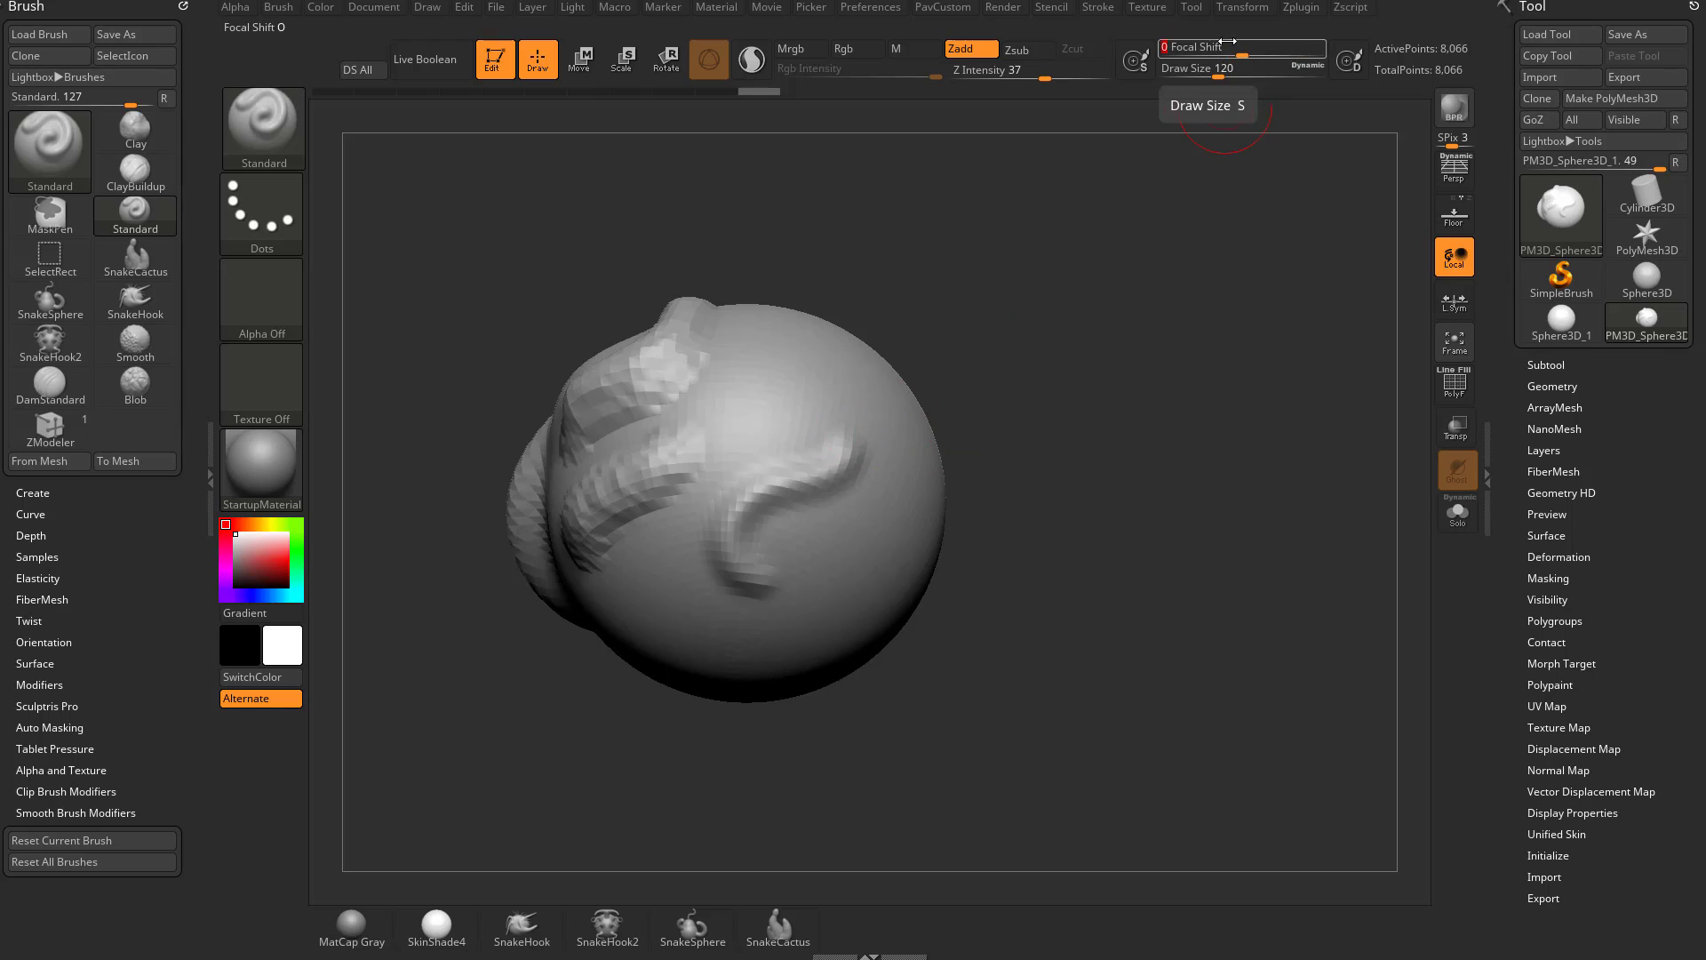
# - Set the Focal Shift to 0 and Draw Size to 116, and sculpt a Z-shaped stroke on a smooth area of the sphere
pyautogui.click(1241, 52)
pyautogui.moveTo(1021, 354)
pyautogui.mouseDown()
pyautogui.moveTo(1174, 402)
pyautogui.moveTo(942, 449)
pyautogui.mouseUp()
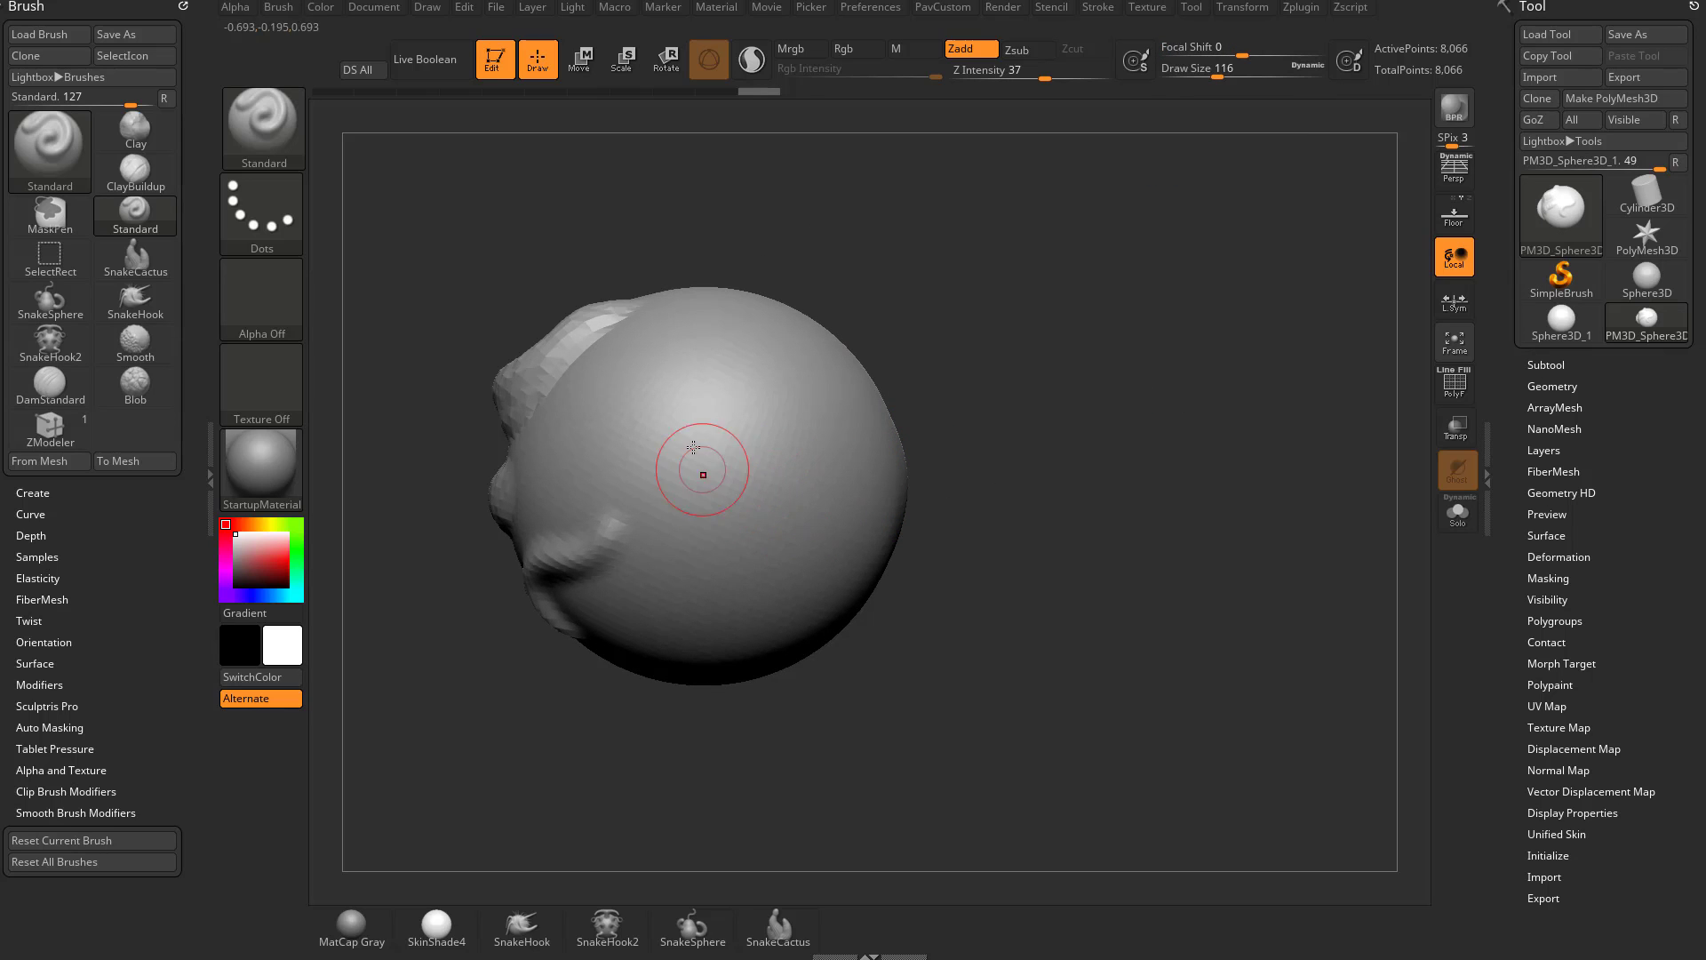
pyautogui.moveTo(701, 425)
pyautogui.mouseDown()
pyautogui.moveTo(707, 573)
pyautogui.moveTo(790, 591)
pyautogui.mouseUp()
pyautogui.moveTo(1036, 455)
pyautogui.mouseDown()
pyautogui.moveTo(1009, 431)
pyautogui.moveTo(610, 445)
pyautogui.mouseUp()
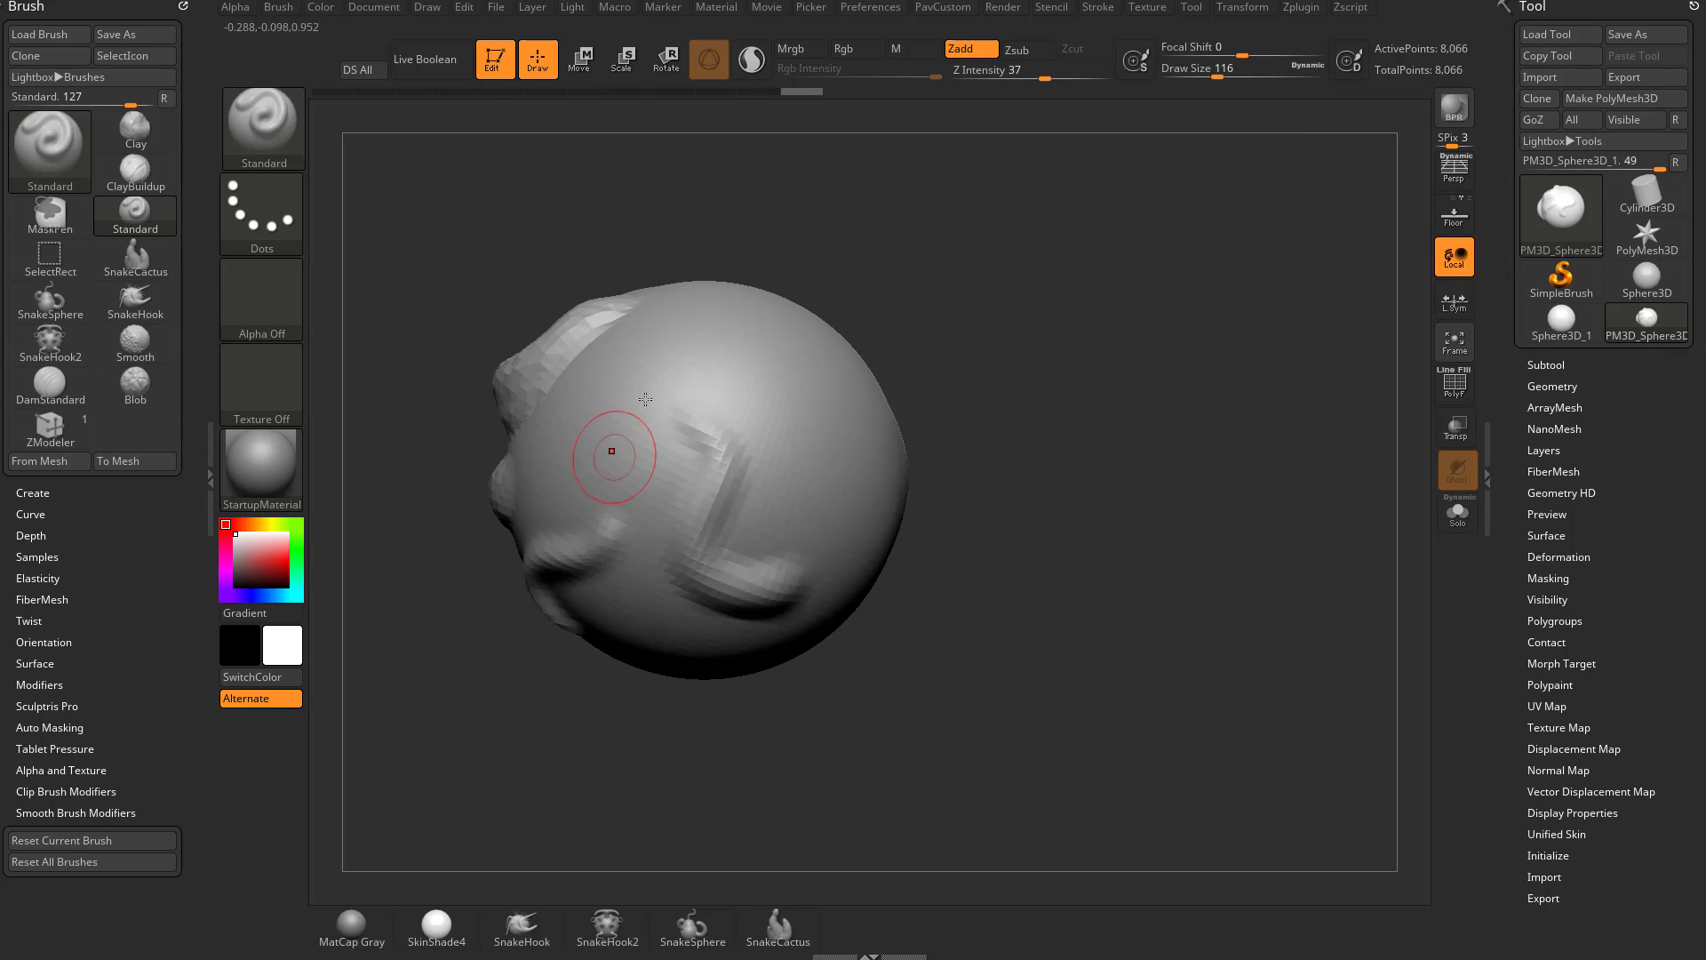
# - Rewind the undo history to the unsculpted sphere
pyautogui.moveTo(990, 355)
pyautogui.mouseDown()
pyautogui.moveTo(1055, 350)
pyautogui.moveTo(1077, 406)
pyautogui.mouseUp()
pyautogui.keyDown('alt'); pyautogui.moveTo(978, 251); pyautogui.dragTo(1076, 257); pyautogui.keyUp('alt')
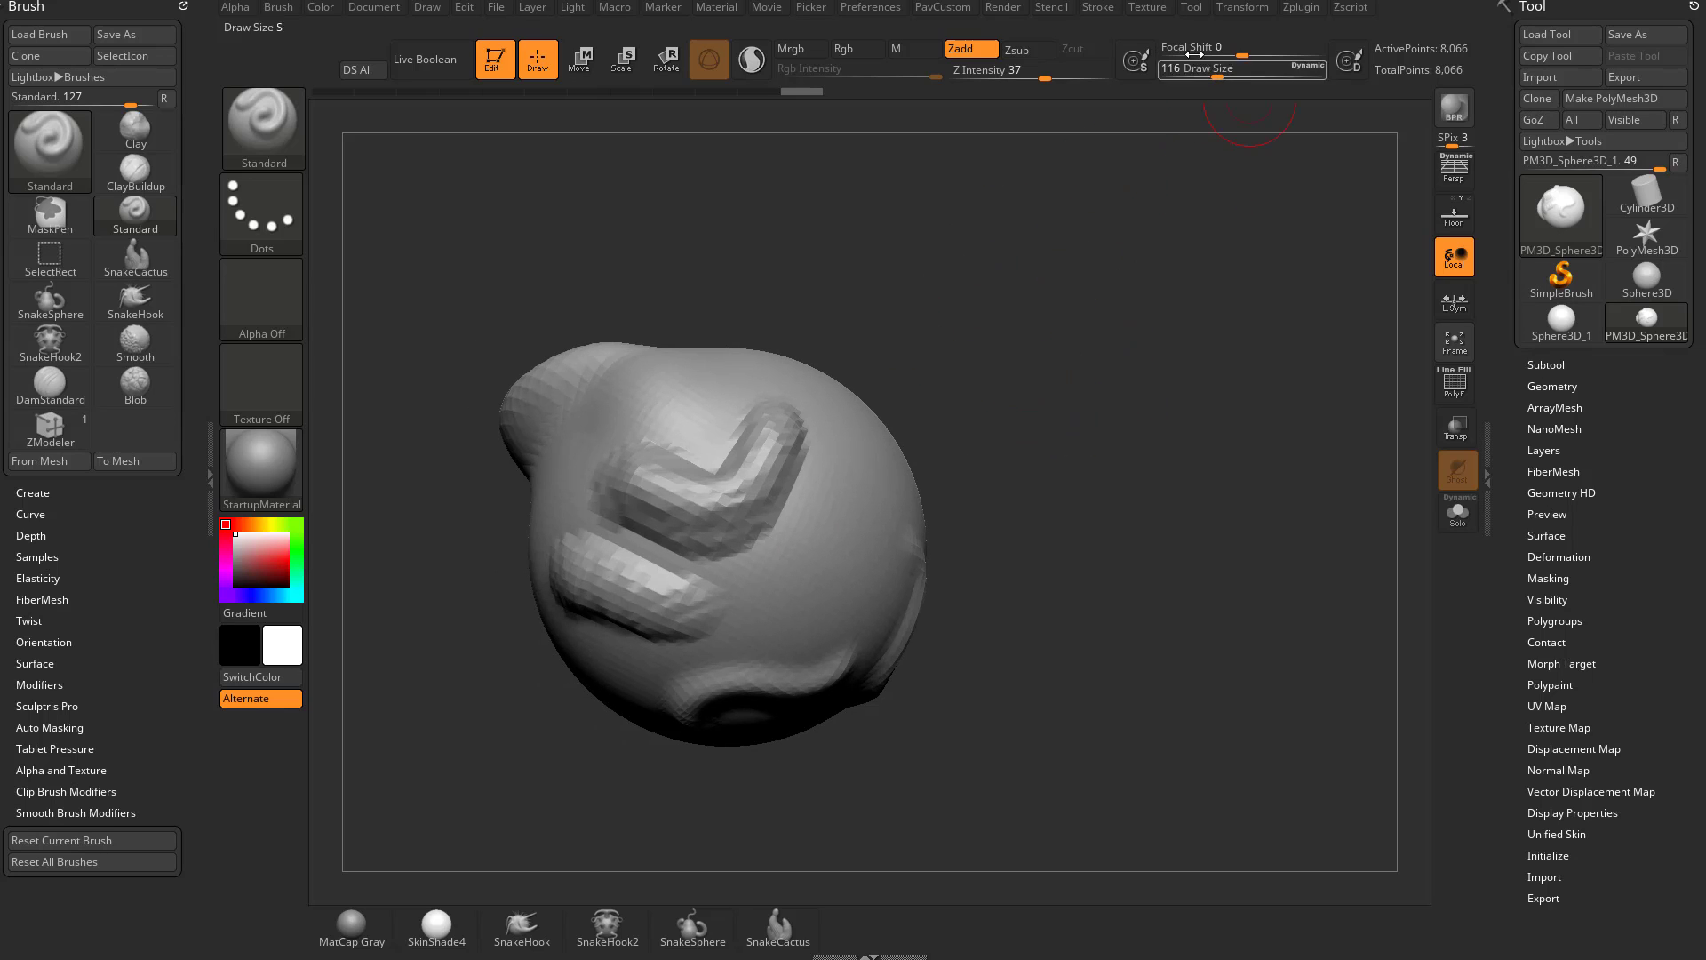
pyautogui.moveTo(798, 91)
pyautogui.mouseDown()
pyautogui.moveTo(376, 114)
pyautogui.moveTo(334, 94)
pyautogui.mouseUp()
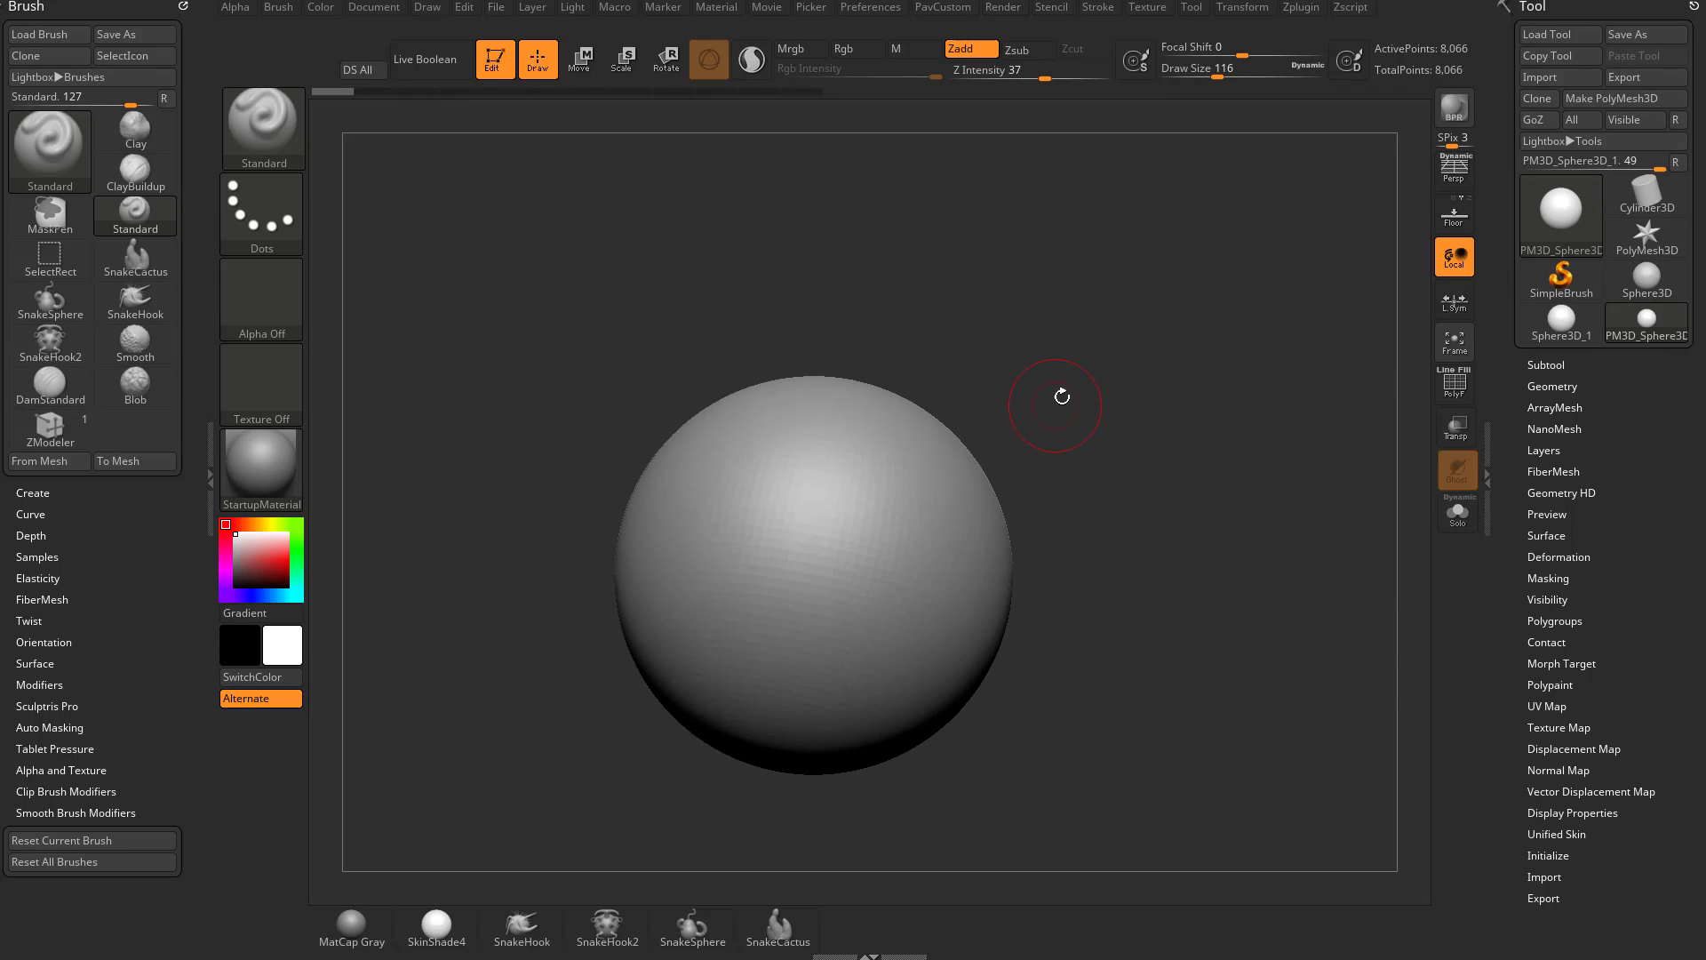
# - Try a winding Standard brush stroke across the sphere's front and undo it
pyautogui.keyDown('alt'); pyautogui.moveTo(1040, 339); pyautogui.dragTo(1025, 362); pyautogui.keyUp('alt')
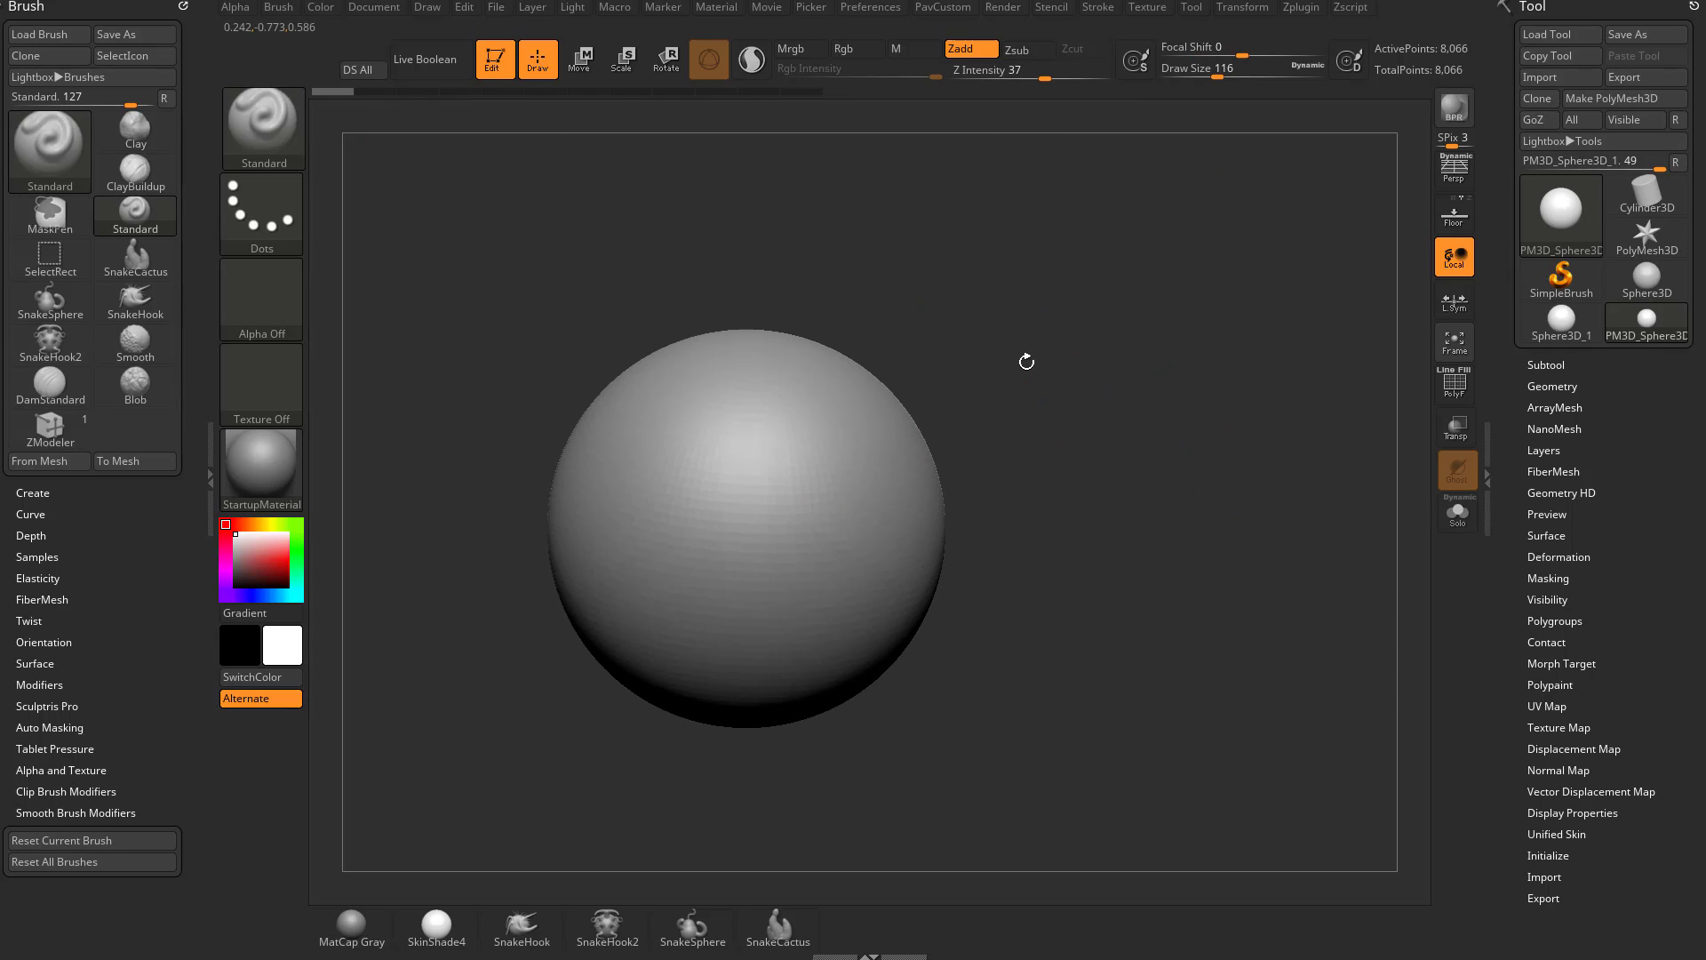
pyautogui.moveTo(668, 467)
pyautogui.mouseDown()
pyautogui.moveTo(757, 540)
pyautogui.moveTo(853, 498)
pyautogui.mouseUp()
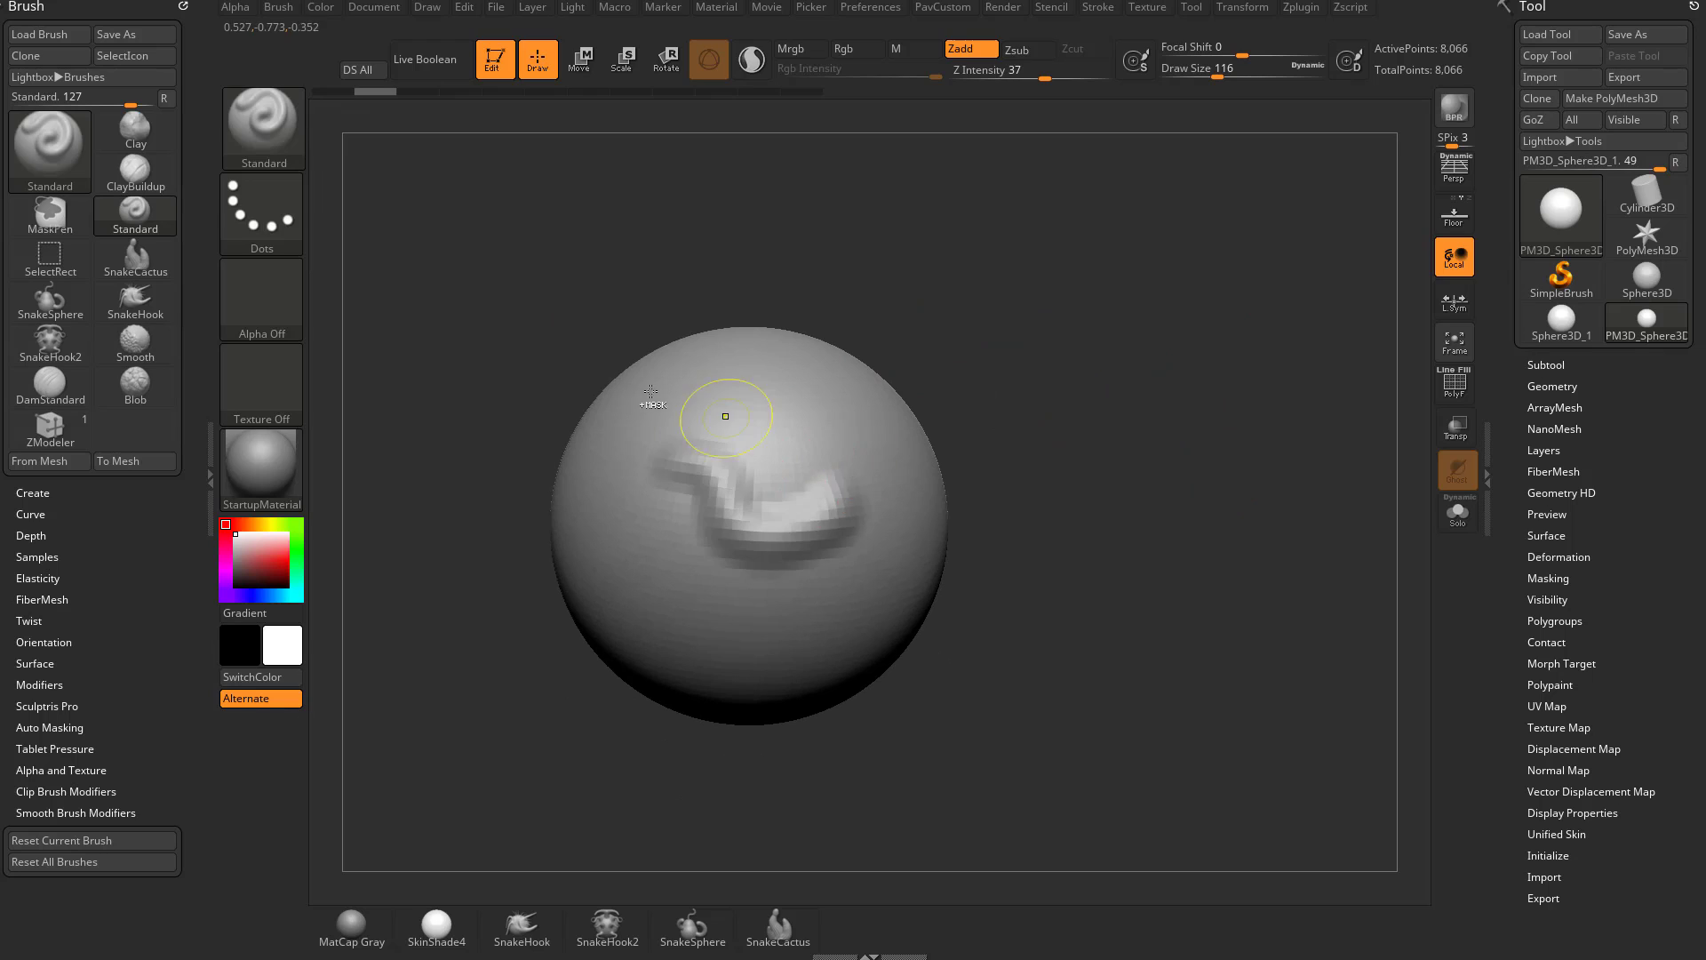
pyautogui.hotkey('ctrl', 'z')
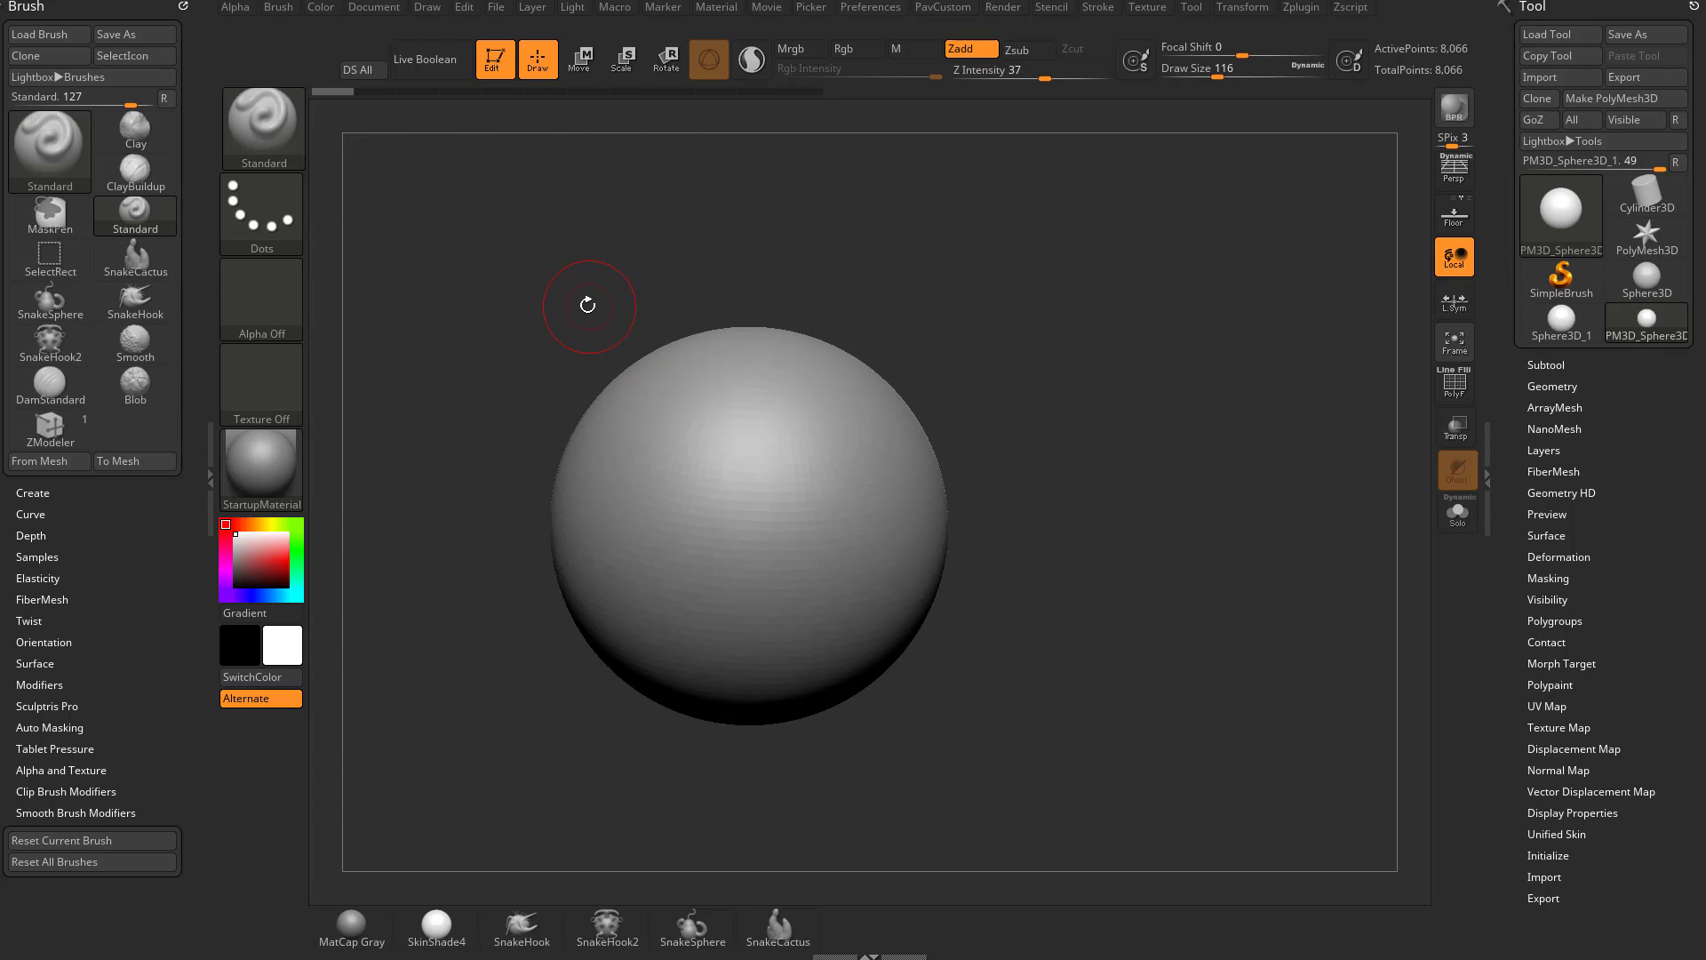
# - Switch to the Clay brush and back to the Standard brush
pyautogui.press('b')
pyautogui.press('c')
pyautogui.press('l')
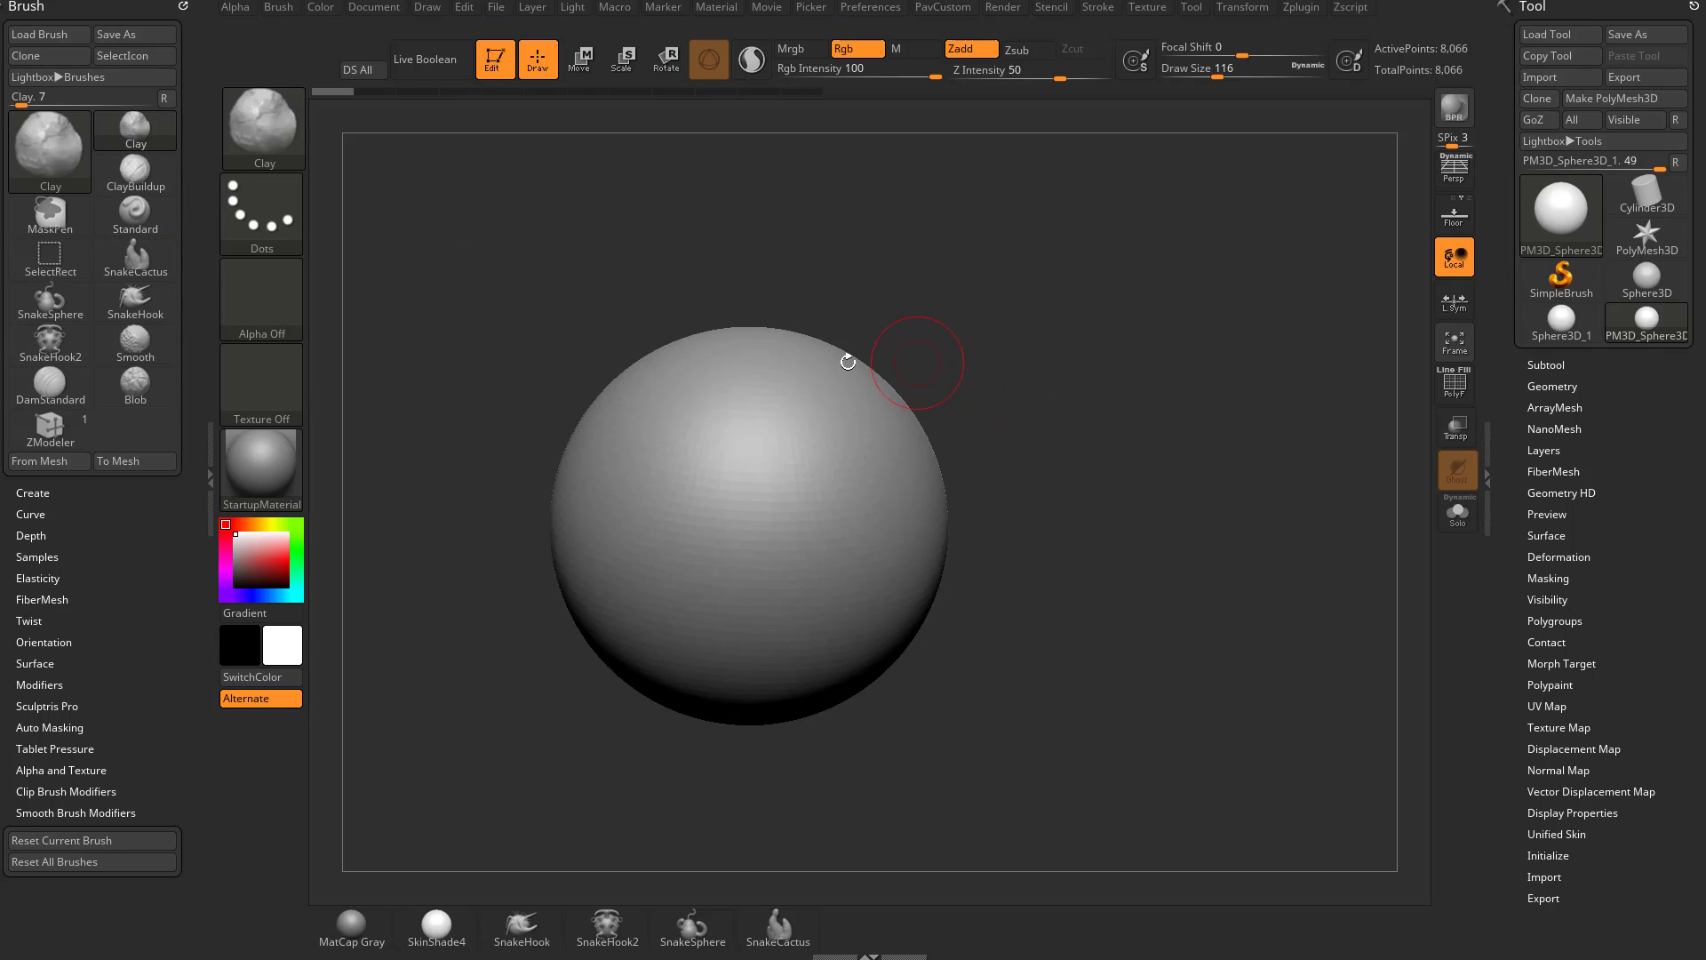
pyautogui.hotkey('alt', 's')
# - Sculpt a curved ridge across the sphere's front with the Standard brush and carve along it with the brush direction inverted
pyautogui.moveTo(633, 436)
pyautogui.mouseDown()
pyautogui.moveTo(756, 520)
pyautogui.moveTo(711, 502)
pyautogui.moveTo(787, 514)
pyautogui.mouseUp()
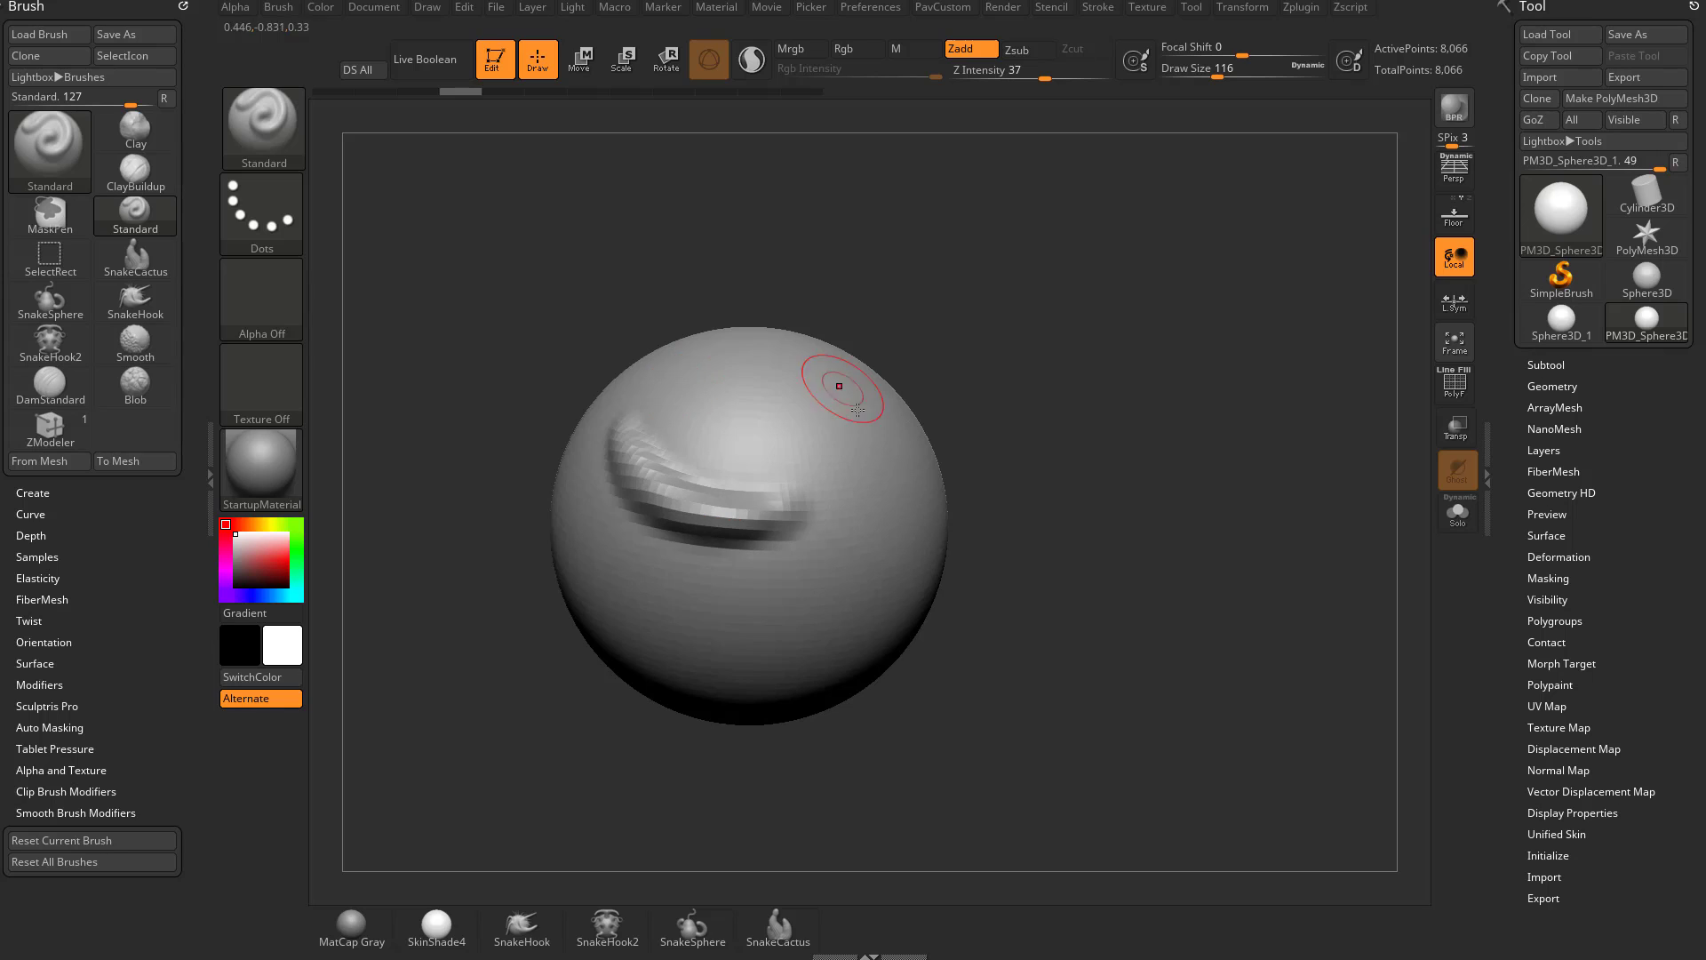
pyautogui.moveTo(858, 409)
pyautogui.mouseDown(button='right')
pyautogui.moveTo(998, 312)
pyautogui.moveTo(823, 419)
pyautogui.moveTo(809, 534)
pyautogui.mouseUp(button='right')
pyautogui.keyDown('alt'); pyautogui.moveTo(677, 442); pyautogui.dragTo(738, 466); pyautogui.keyUp('alt')
pyautogui.moveTo(680, 426)
pyautogui.keyDown('alt'); pyautogui.mouseDown()
pyautogui.moveTo(777, 464)
pyautogui.moveTo(926, 414)
pyautogui.mouseUp(); pyautogui.keyUp('alt')
pyautogui.moveTo(998, 367); pyautogui.dragTo(707, 484, button='right')
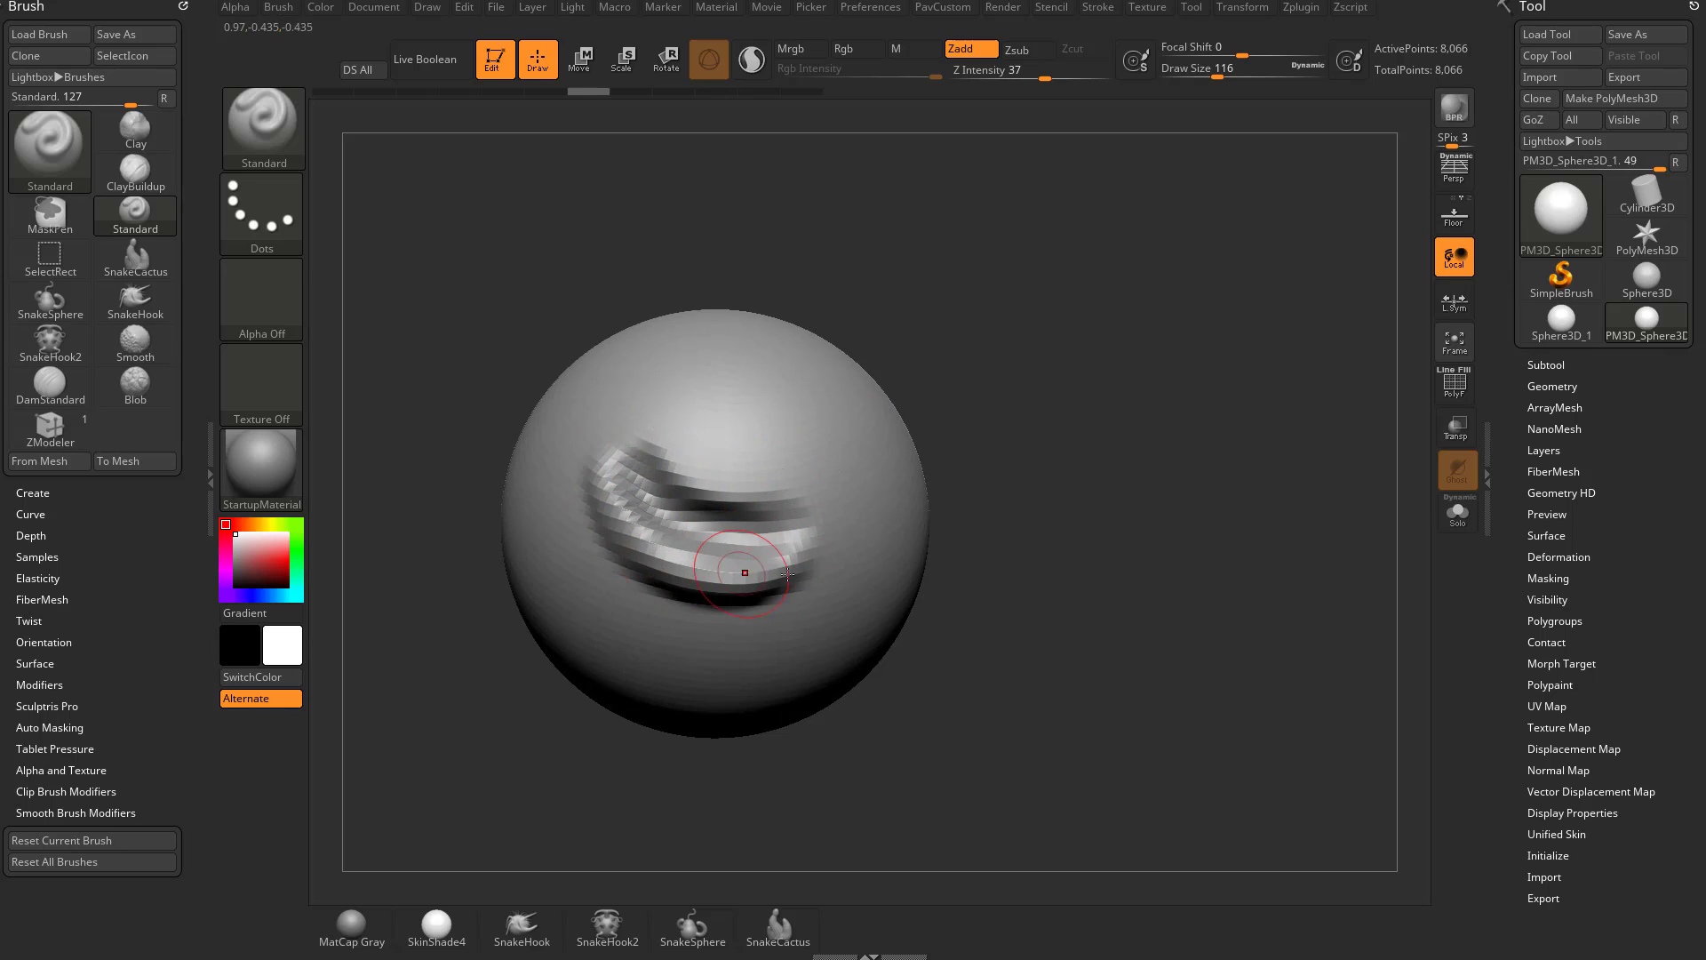
# - Lightly smooth the upper end of the sculpted ridge with the Smooth brush
pyautogui.moveTo(992, 475)
pyautogui.mouseDown(button='right')
pyautogui.moveTo(1048, 365)
pyautogui.moveTo(721, 466)
pyautogui.moveTo(908, 361)
pyautogui.mouseUp(button='right')
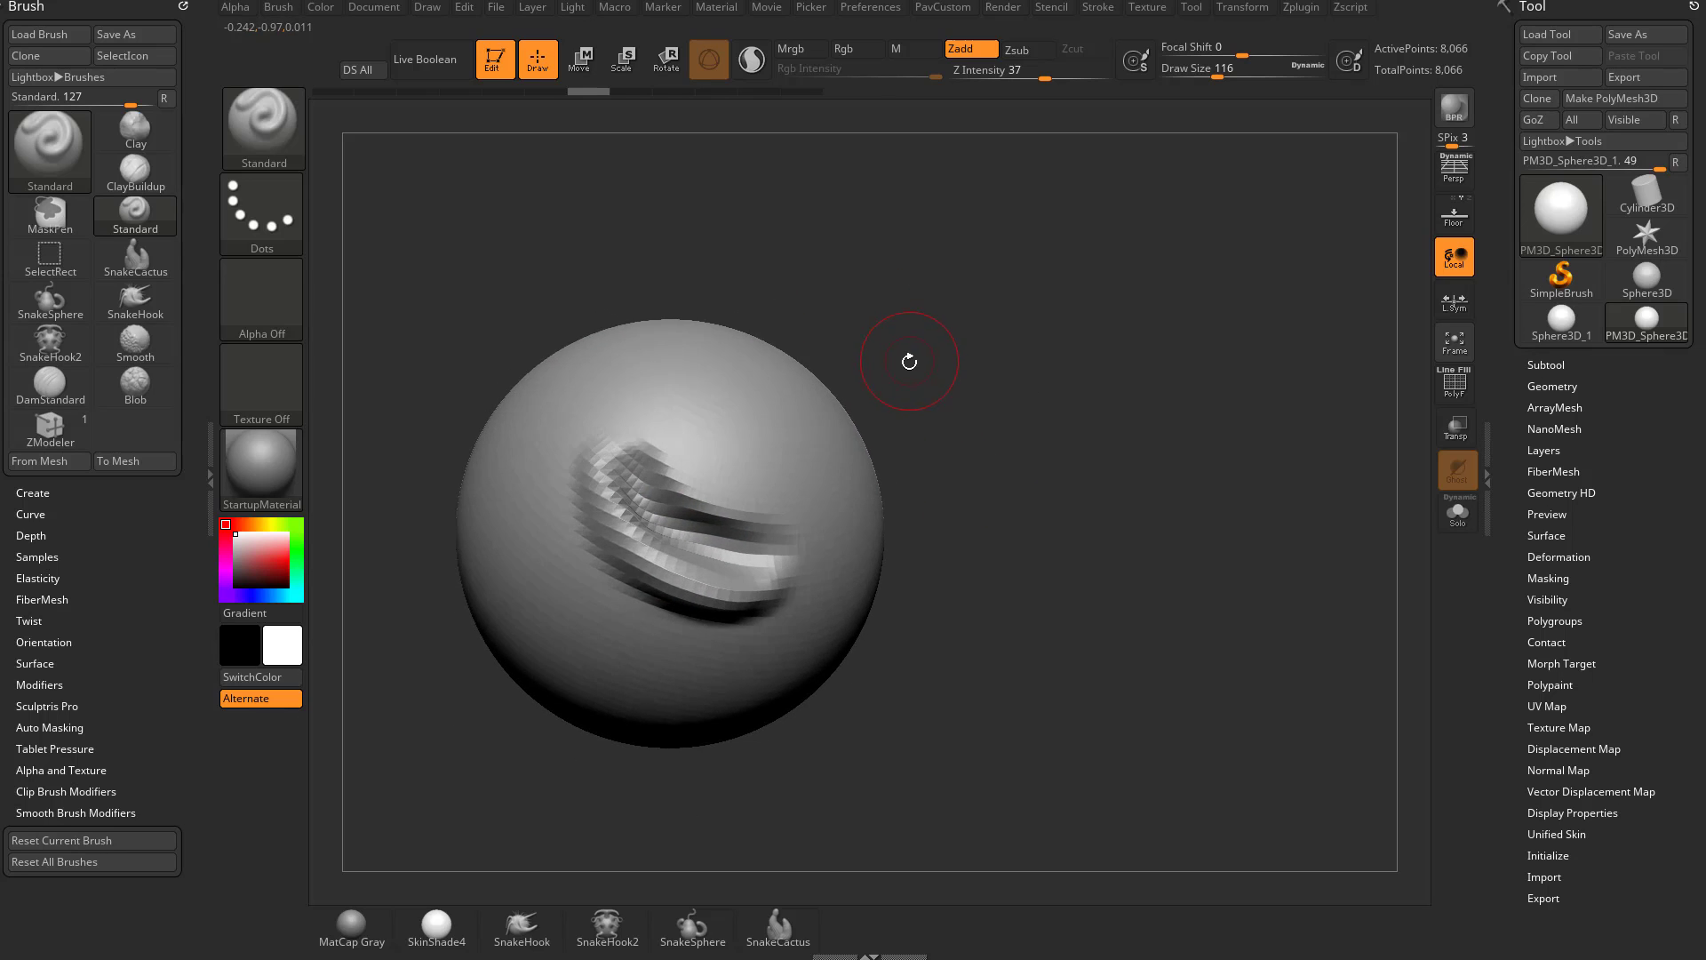
pyautogui.press('shift')
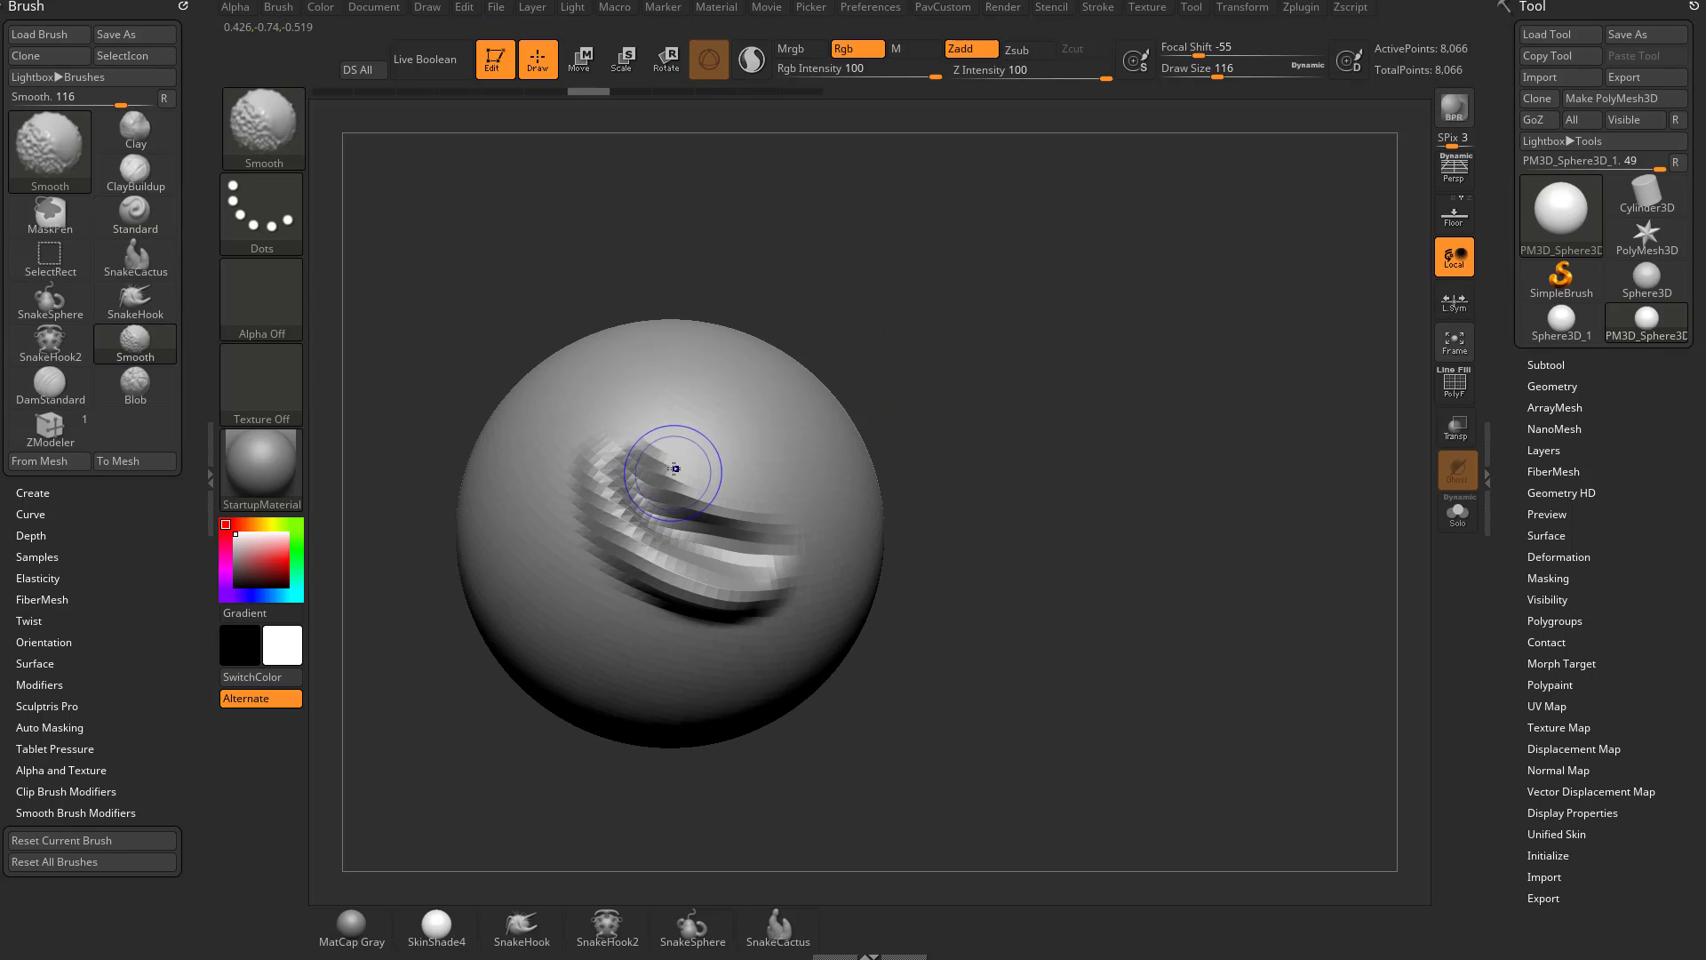
pyautogui.moveTo(679, 458)
pyautogui.keyDown('shift'); pyautogui.mouseDown()
pyautogui.moveTo(640, 425)
pyautogui.moveTo(667, 475)
pyautogui.mouseUp(); pyautogui.keyUp('shift')
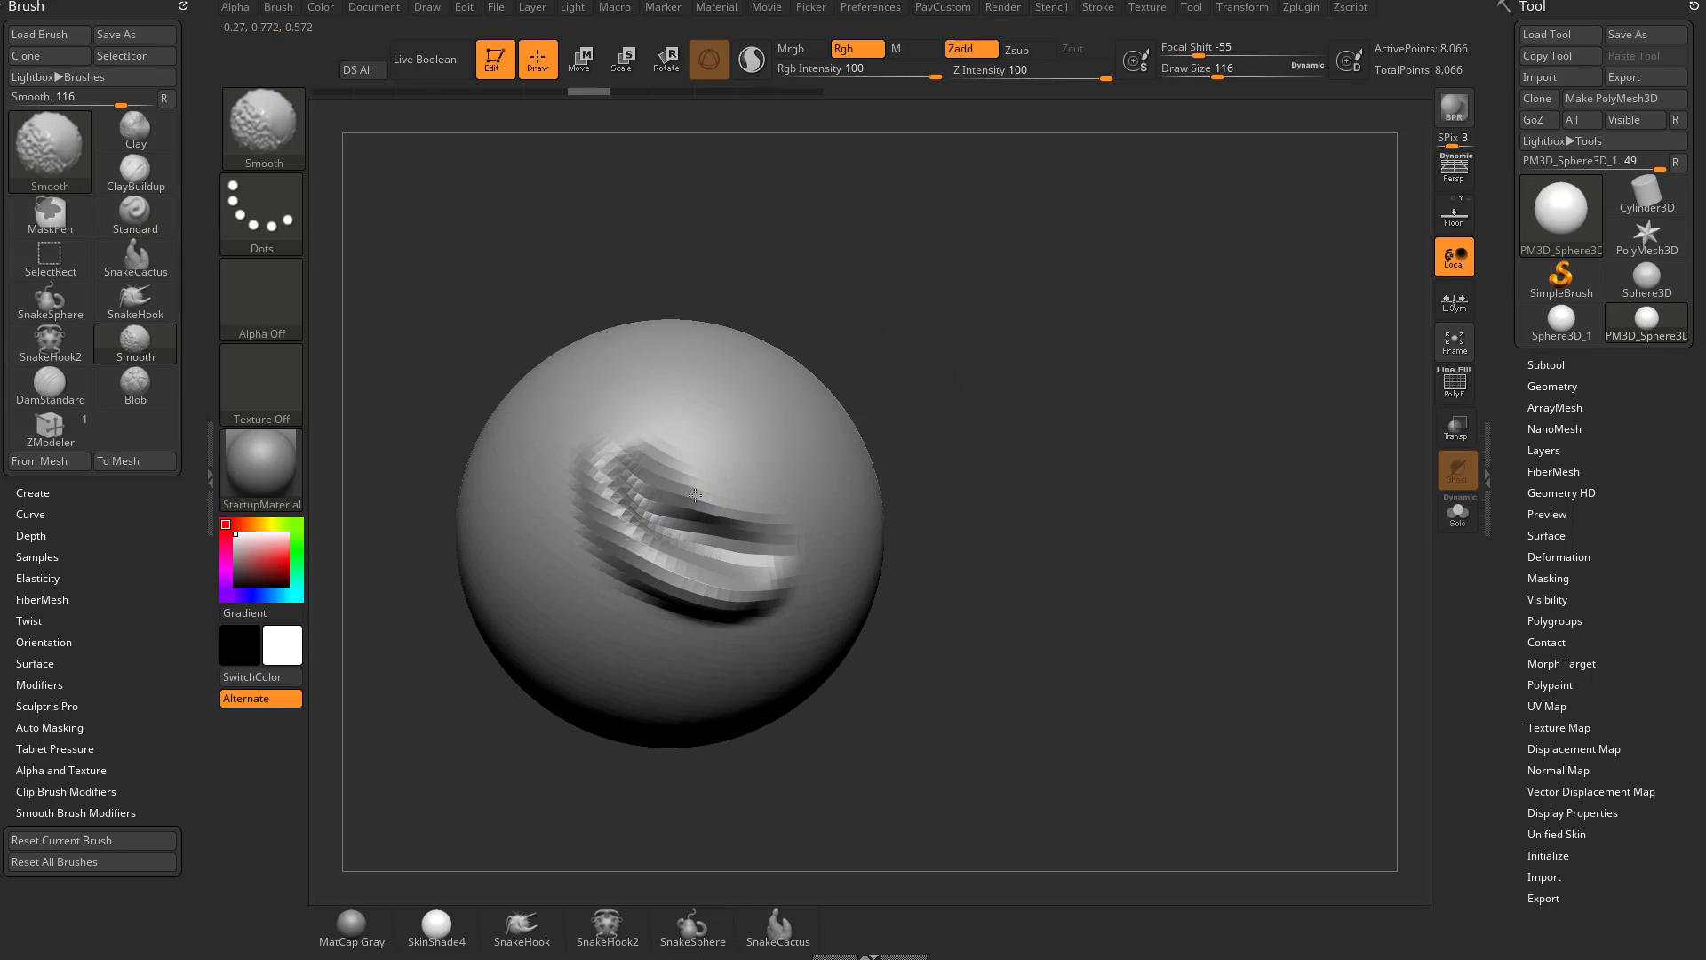
pyautogui.press('shift')
pyautogui.press('shift')
pyautogui.press('shift')
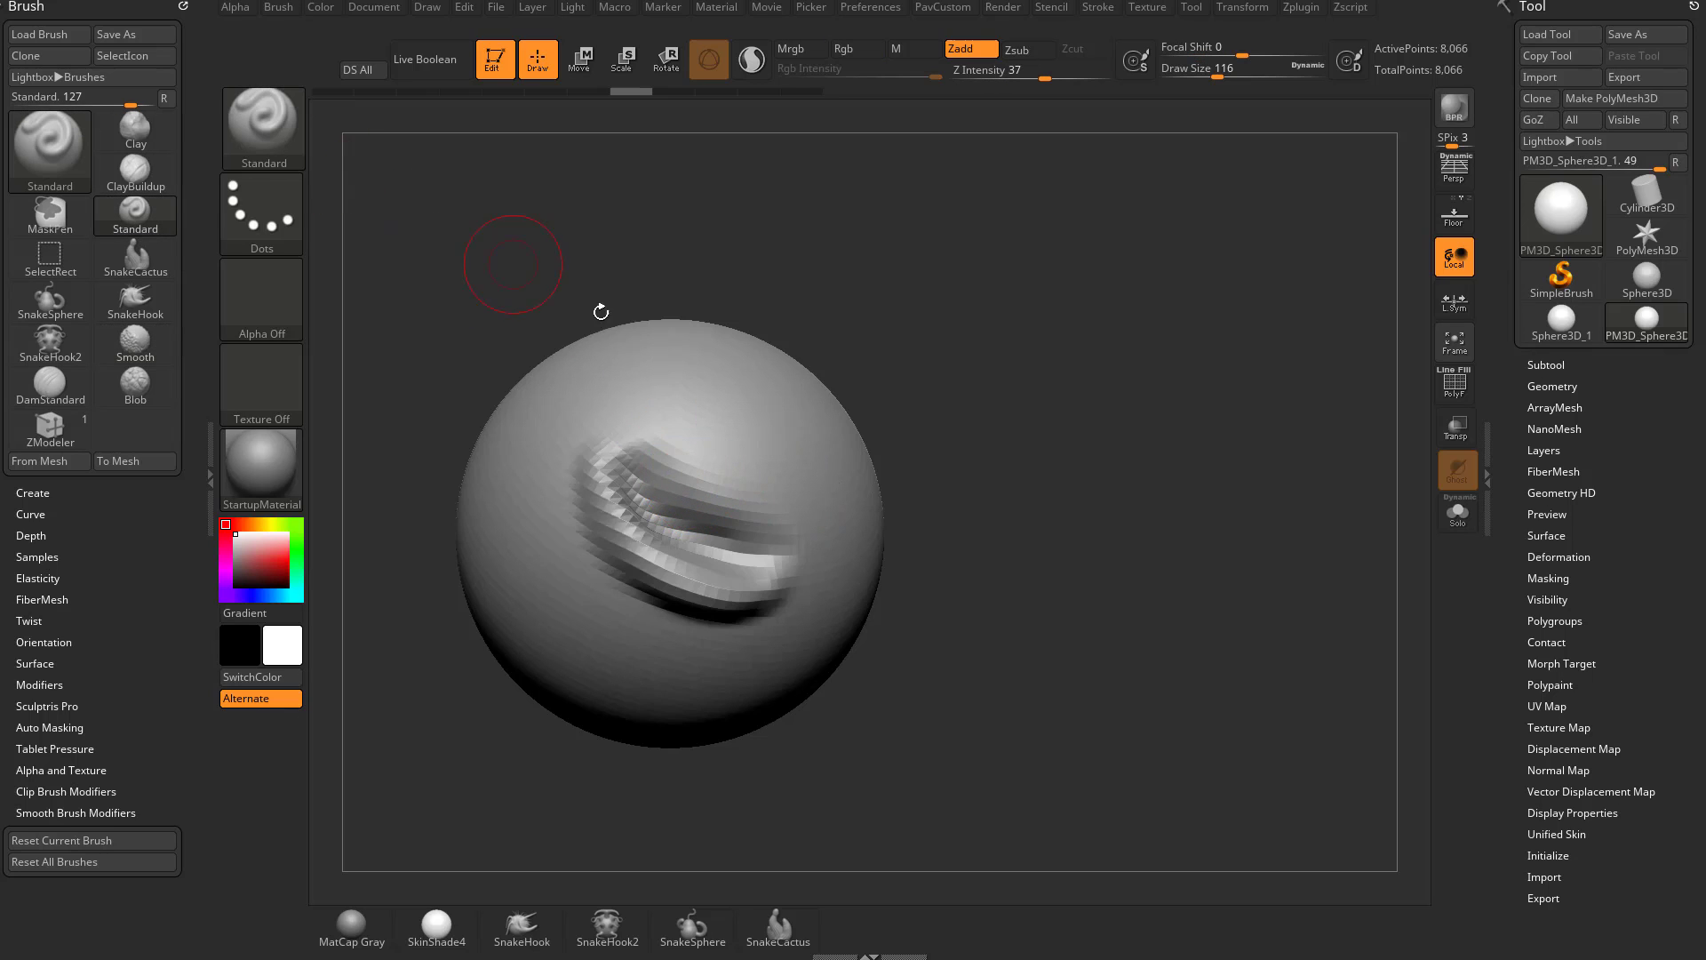
# - Try smoothing the whole ridge with the Smooth brush at full intensity and undo it
pyautogui.press('shift')
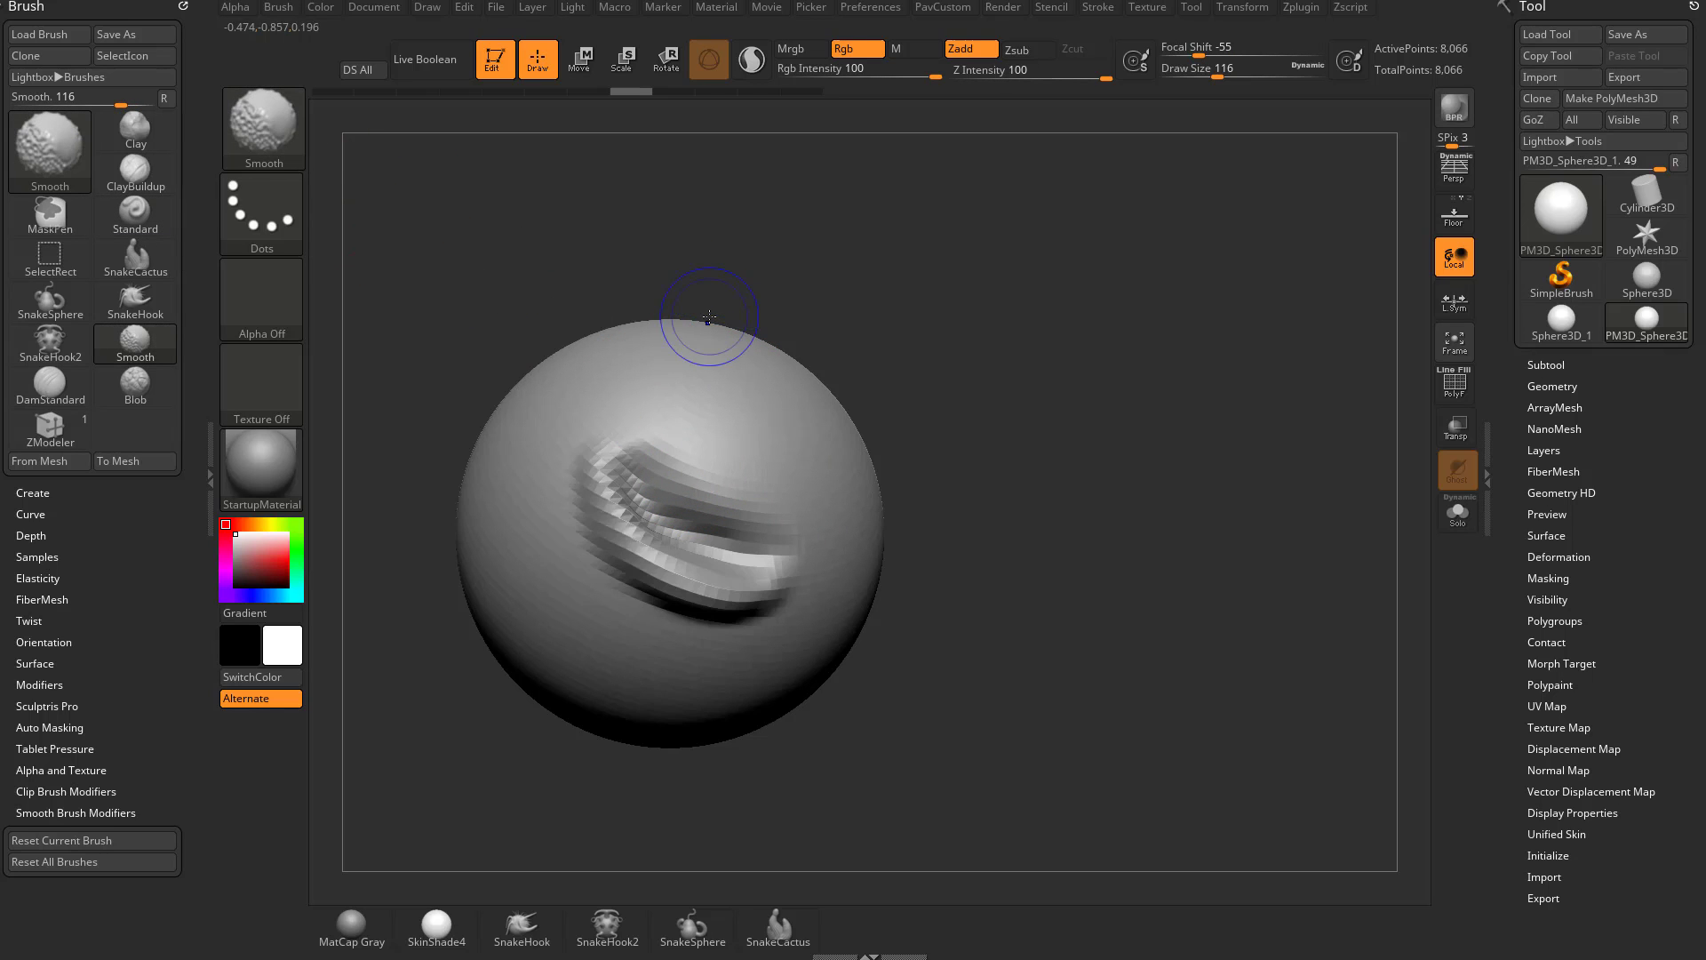
pyautogui.press('shift')
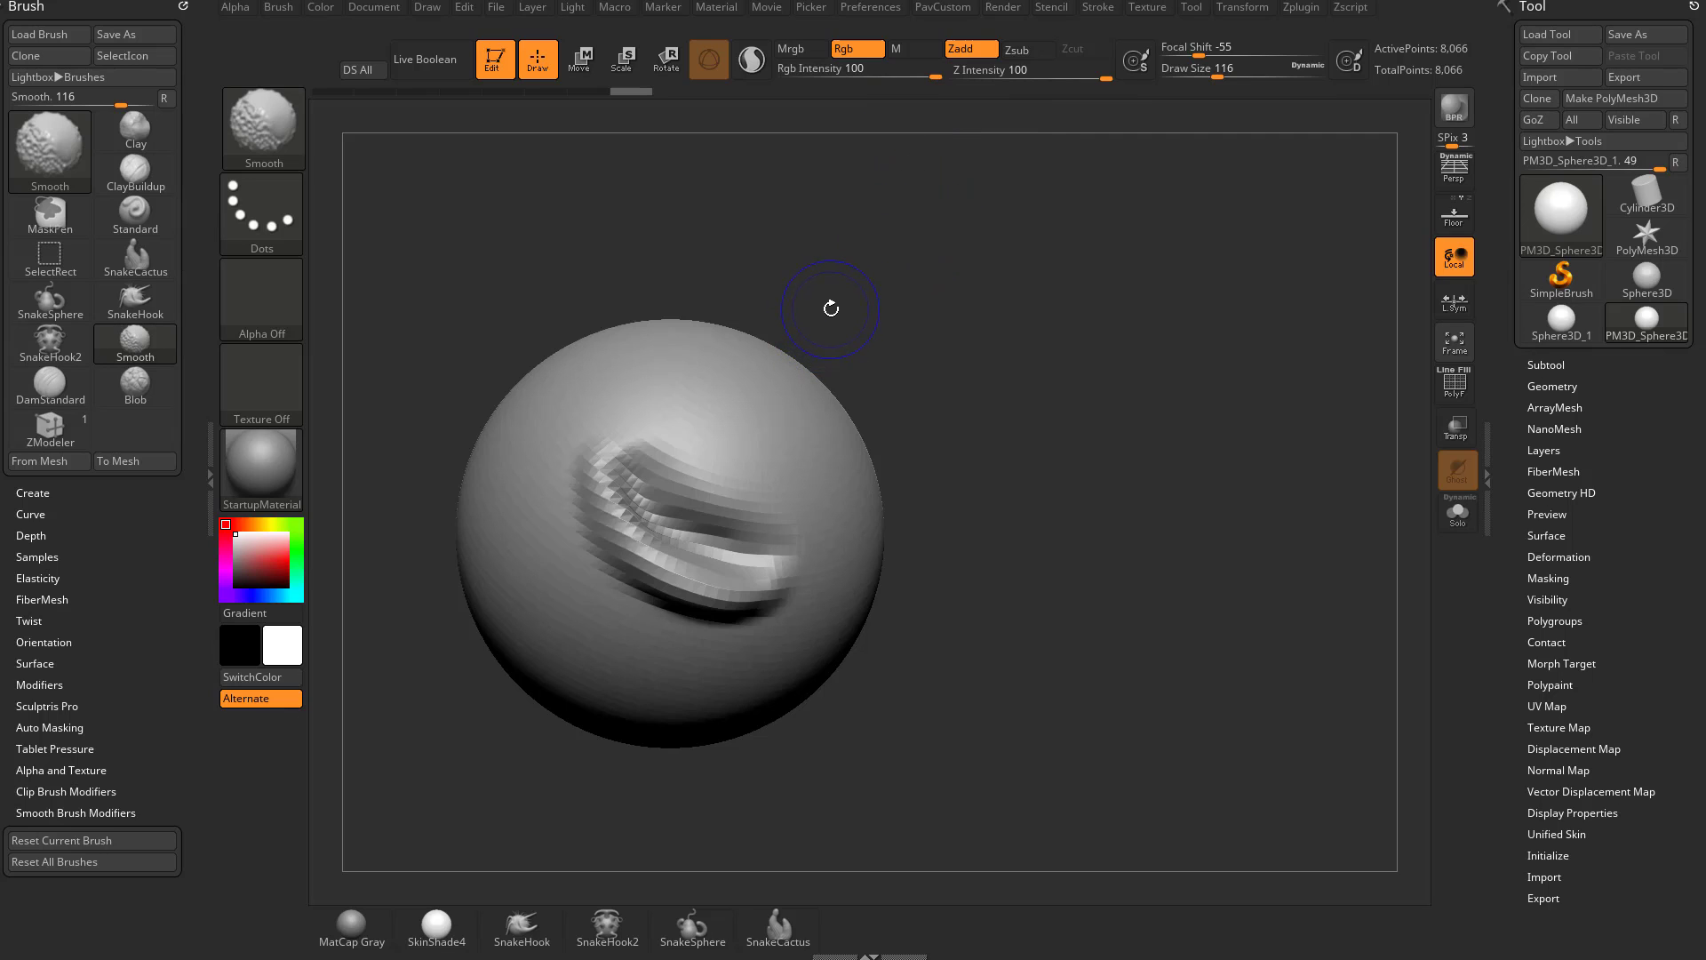
pyautogui.press('shift')
pyautogui.press('shift')
pyautogui.moveTo(624, 471)
pyautogui.keyDown('shift'); pyautogui.mouseDown()
pyautogui.moveTo(629, 511)
pyautogui.moveTo(772, 585)
pyautogui.moveTo(640, 498)
pyautogui.moveTo(756, 578)
pyautogui.moveTo(640, 533)
pyautogui.moveTo(766, 529)
pyautogui.mouseUp(); pyautogui.keyUp('shift')
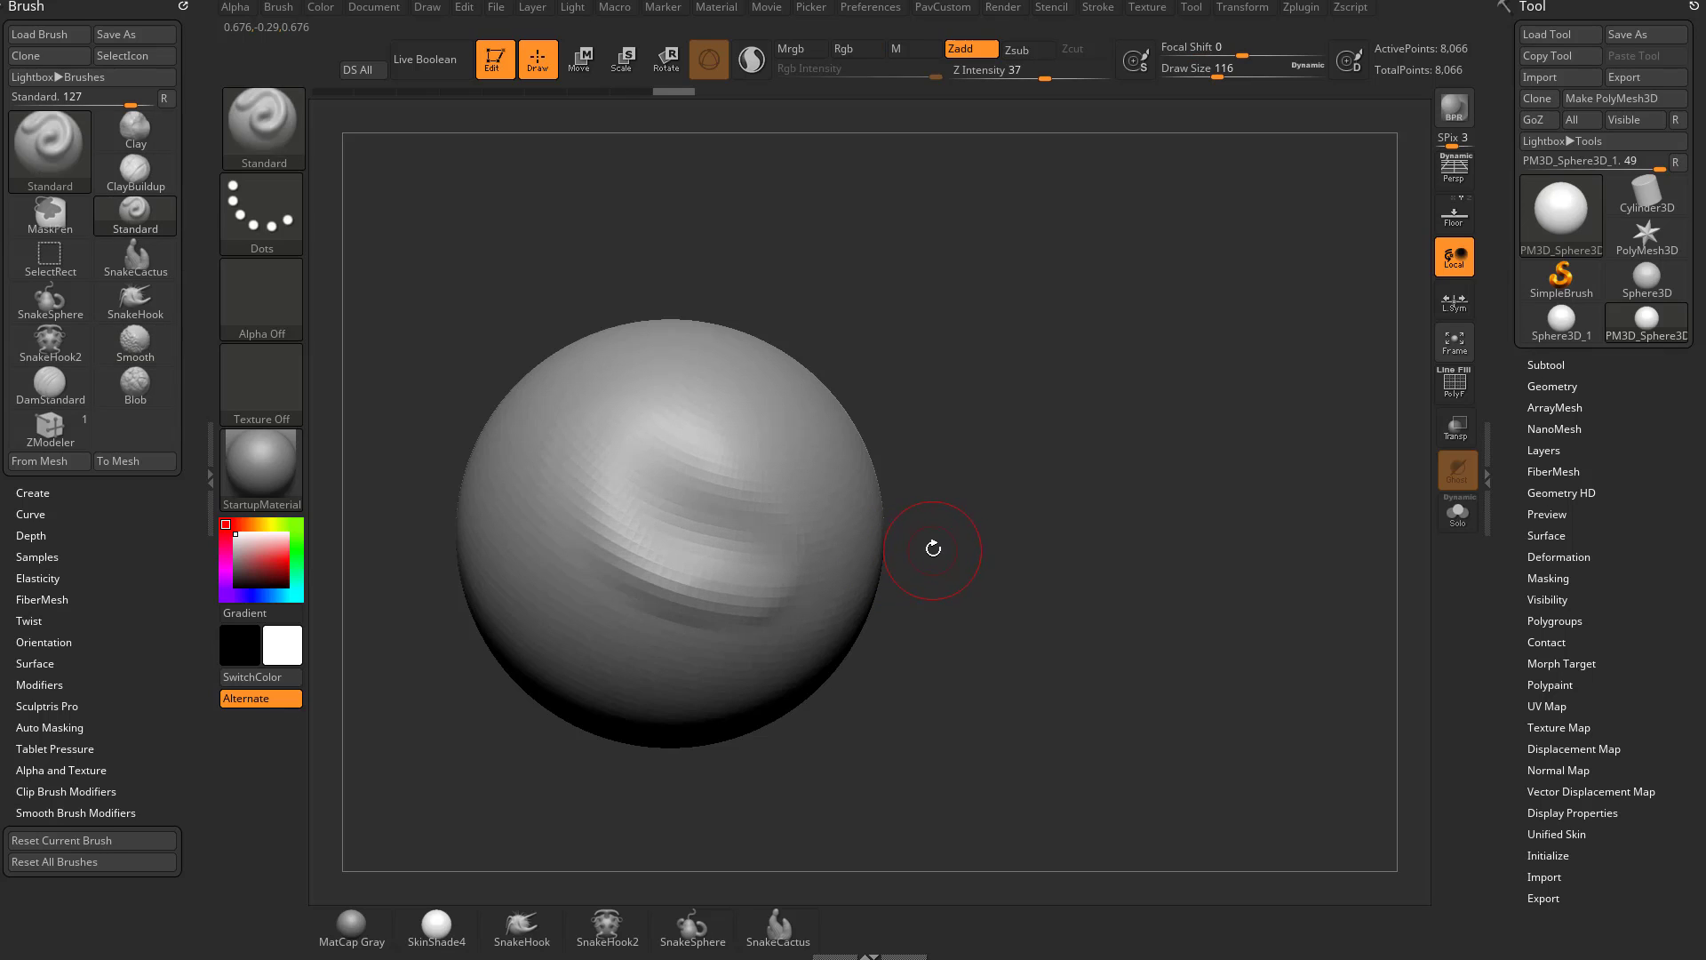
pyautogui.hotkey('ctrl', 'z')
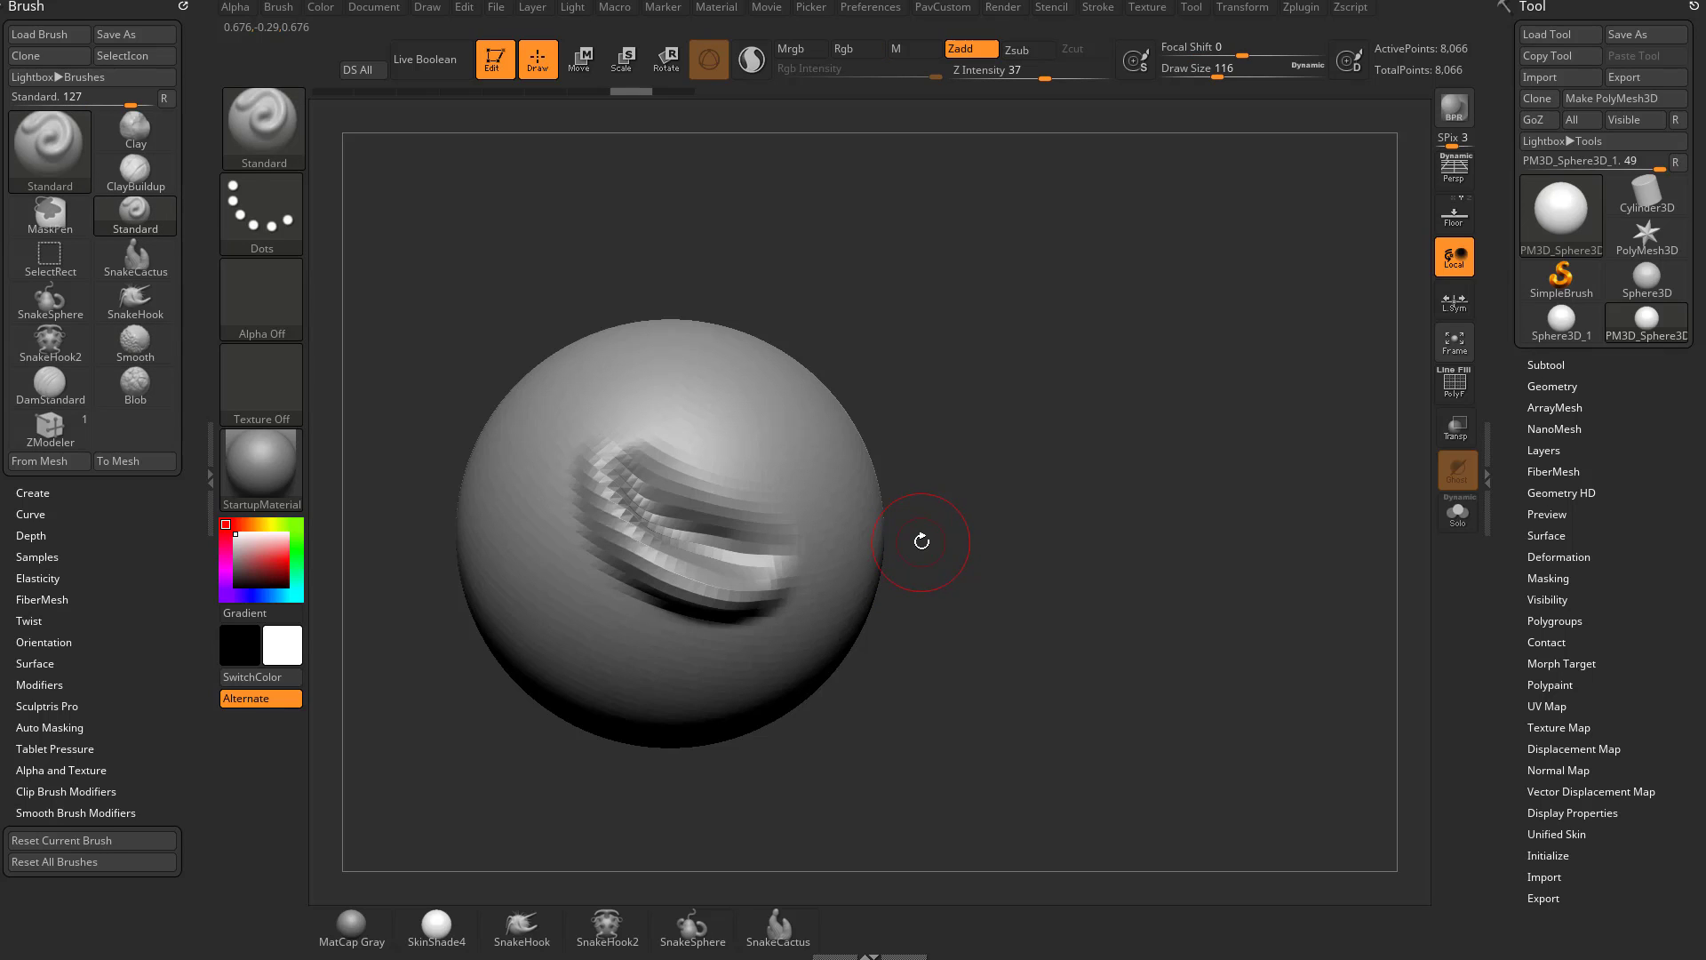
# - Set the Smooth brush's Z Intensity to 5 and gently smooth the ridge
pyautogui.press('shift')
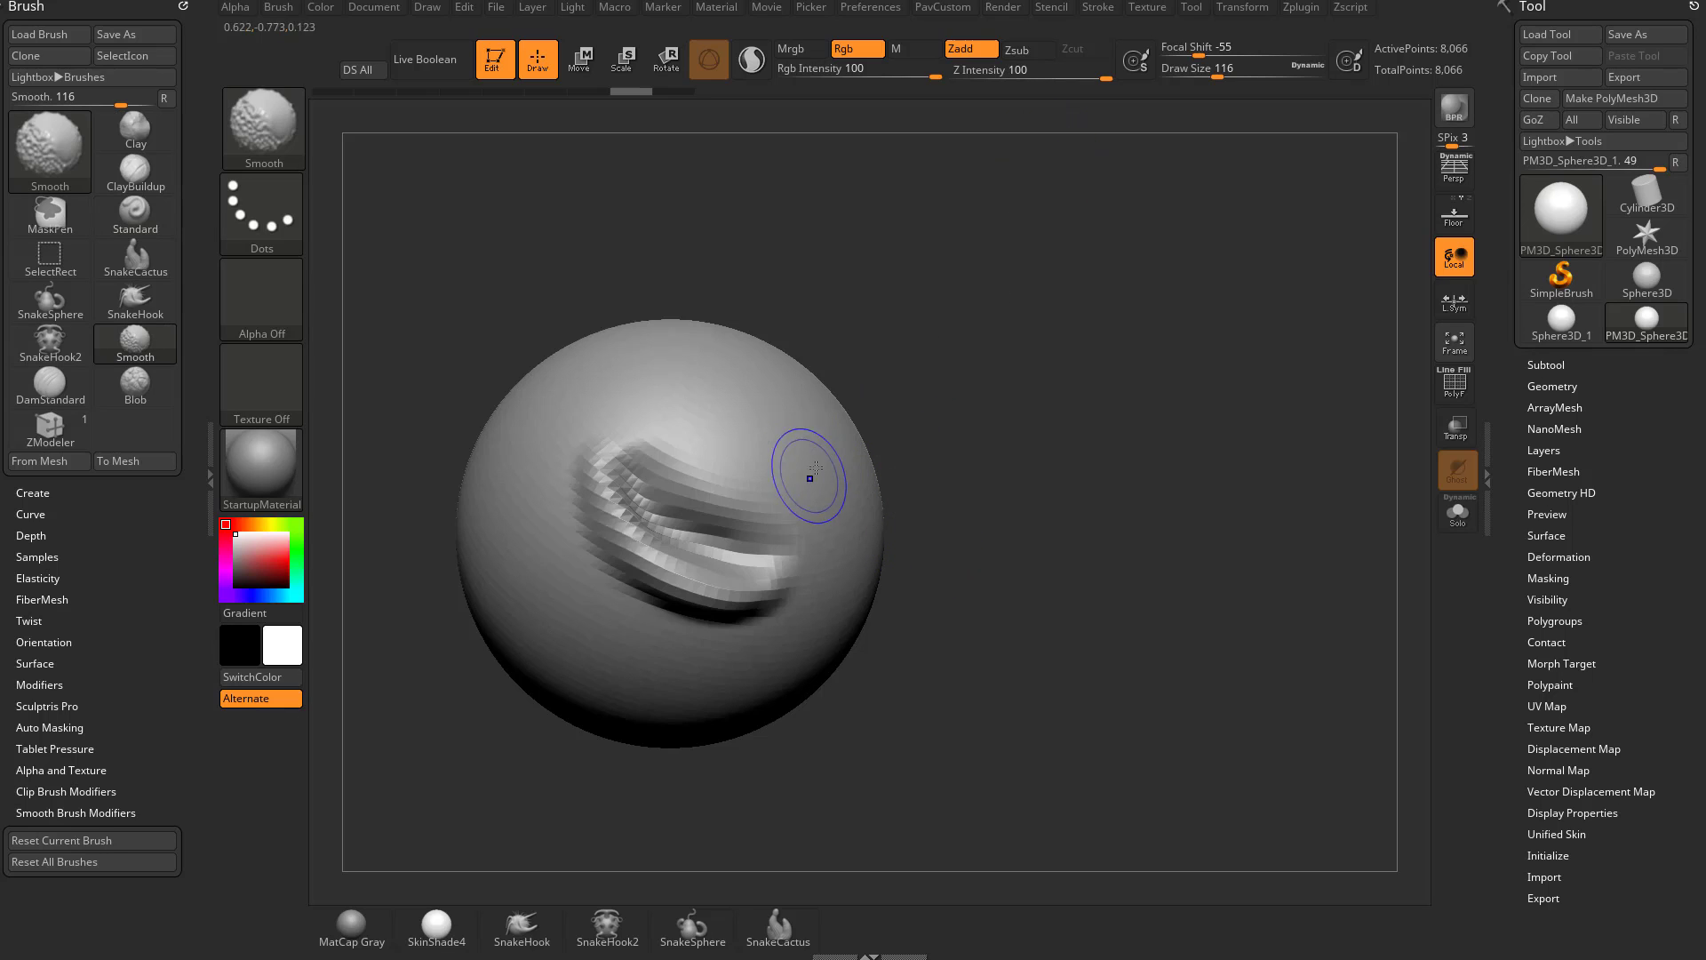
pyautogui.keyDown('shift'); pyautogui.moveTo(1105, 76); pyautogui.dragTo(985, 80); pyautogui.keyUp('shift')
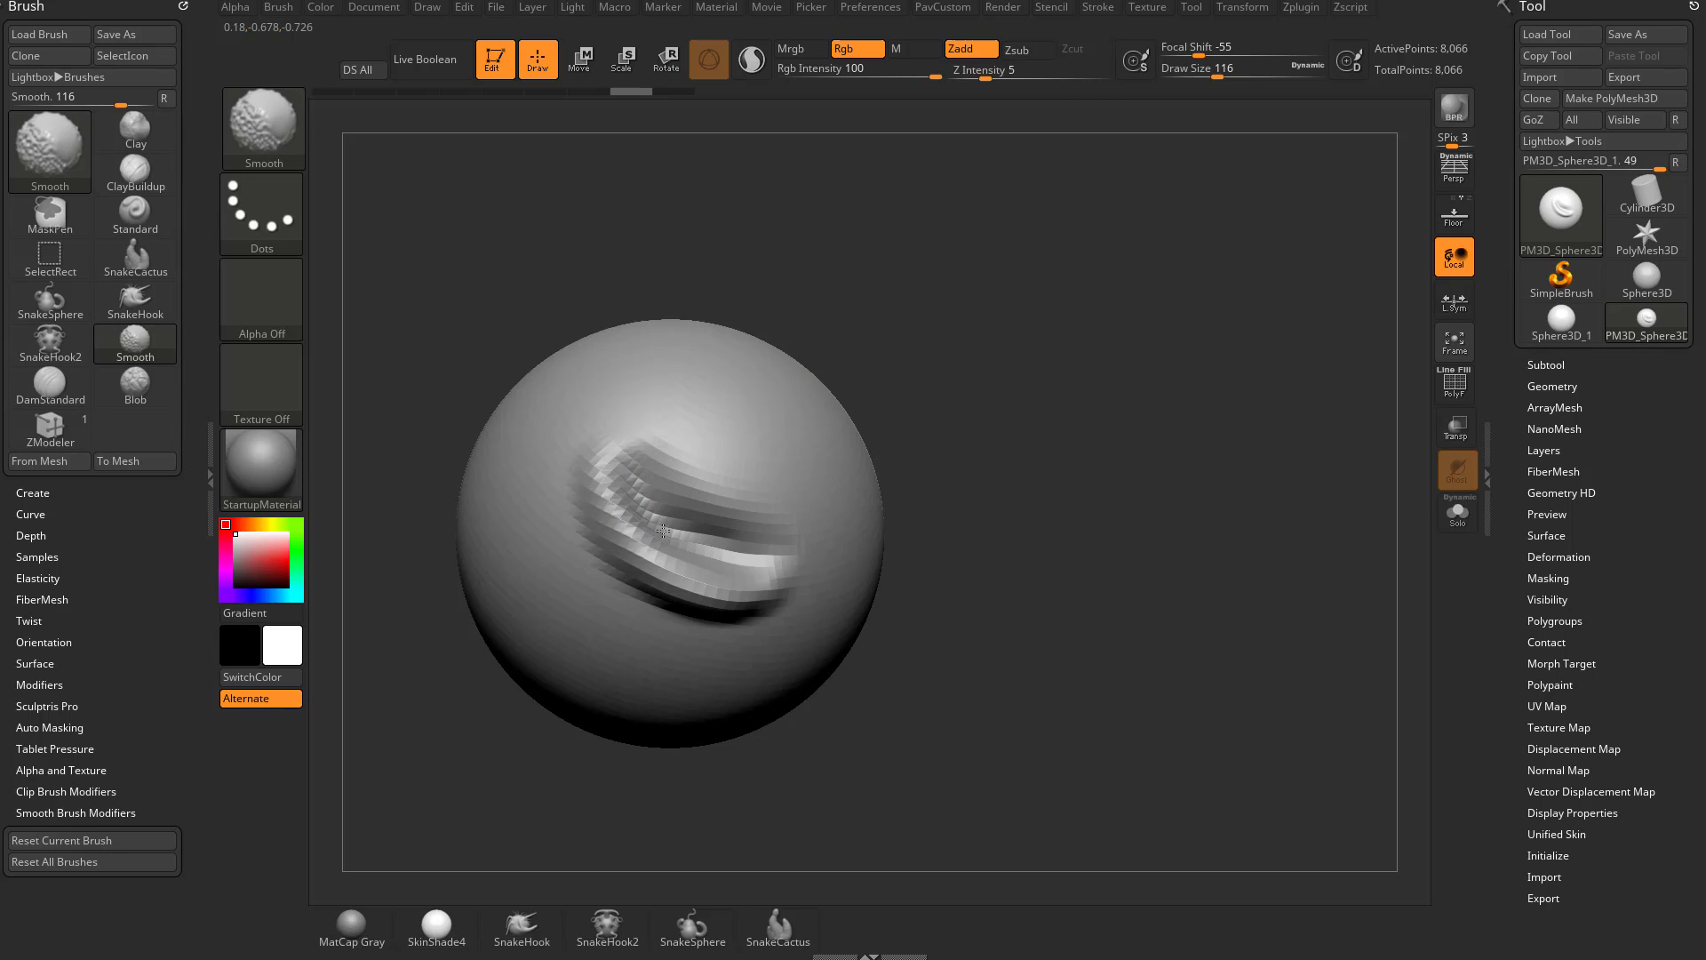
pyautogui.press('shift')
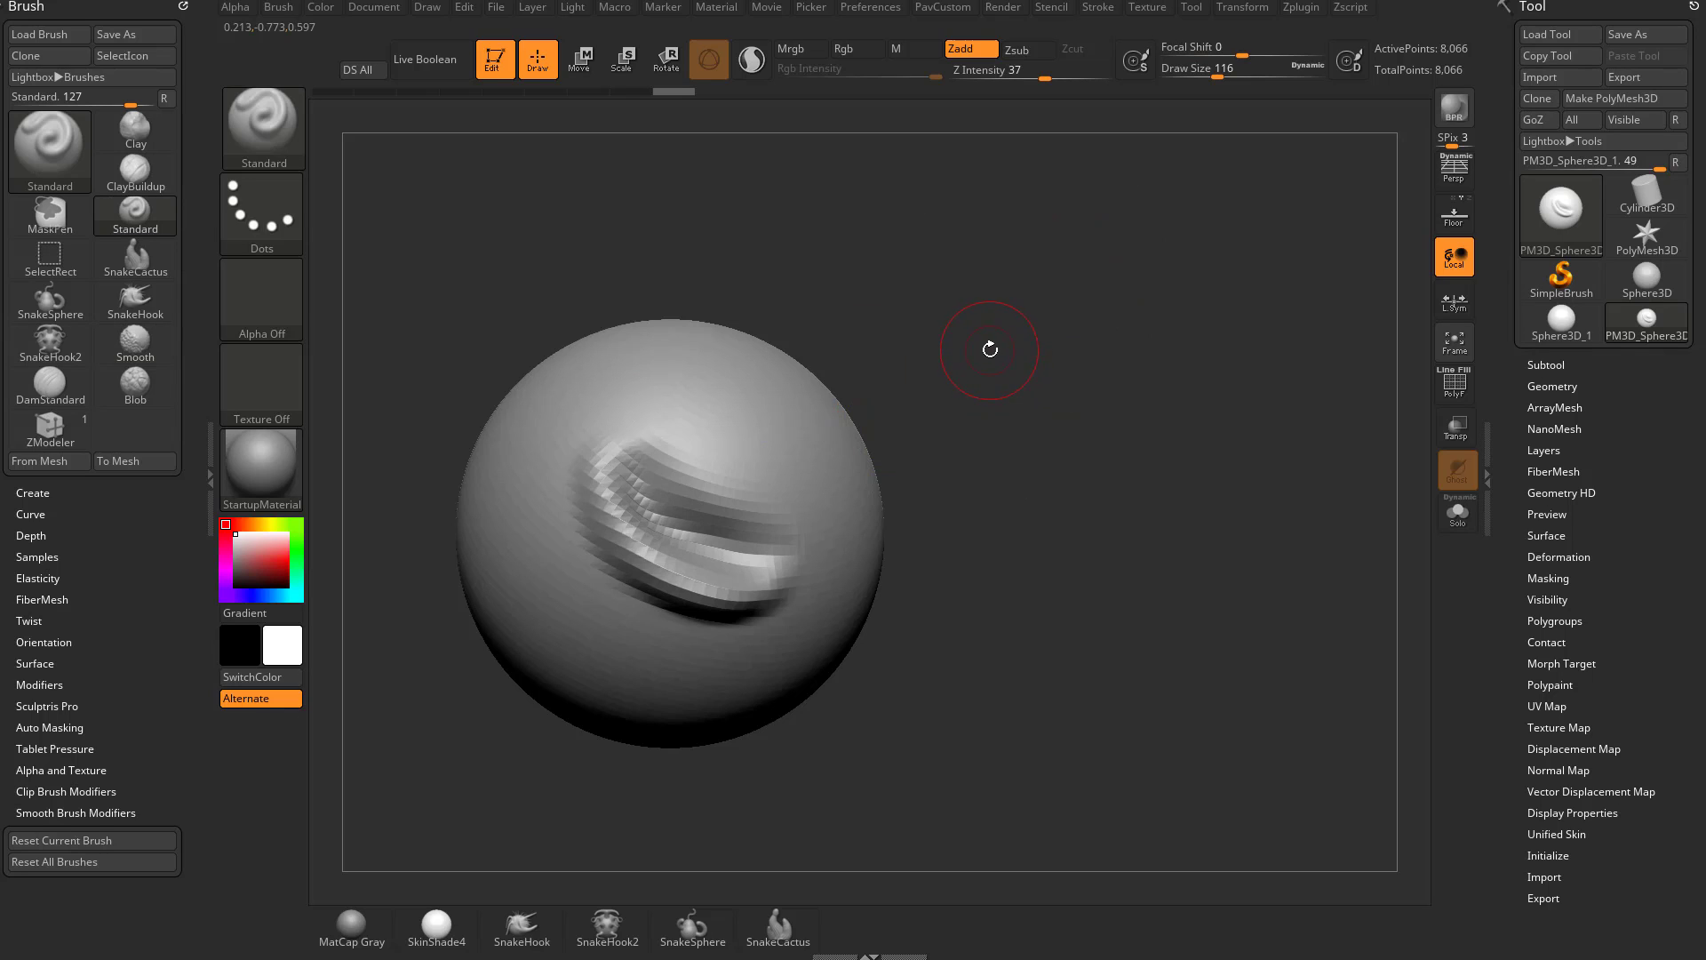
# - Set the Smooth brush's Z Intensity to 100, turn off its Rgb and soften the ridge
pyautogui.press('shift')
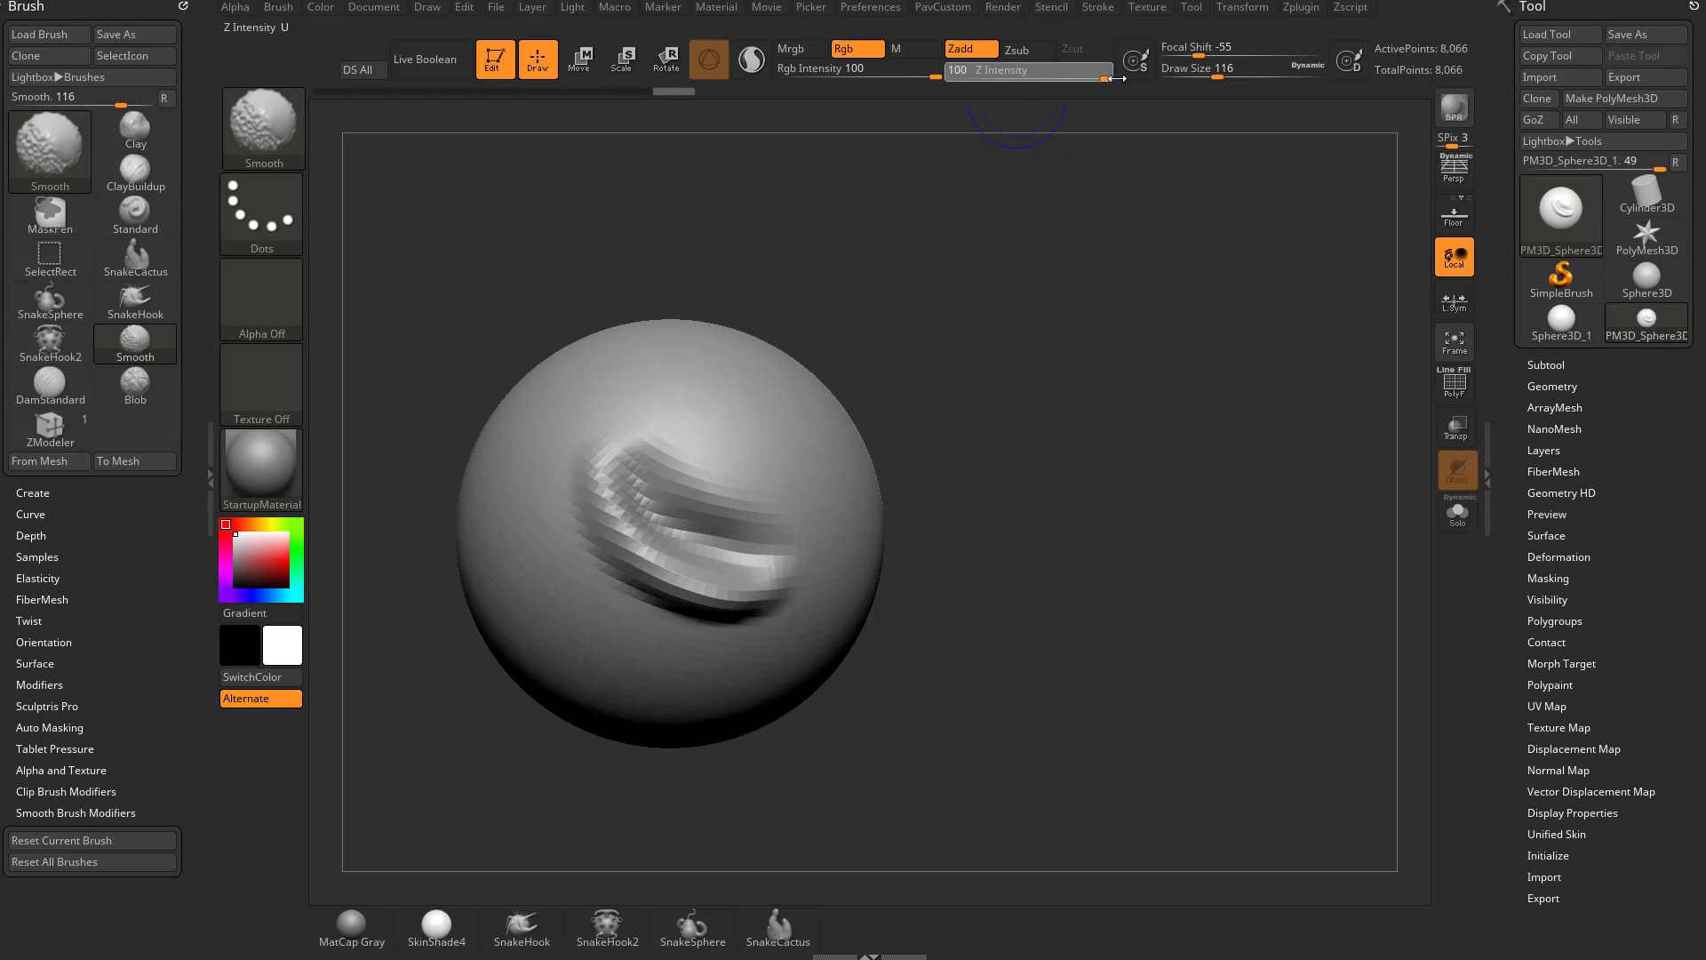
pyautogui.click(856, 49)
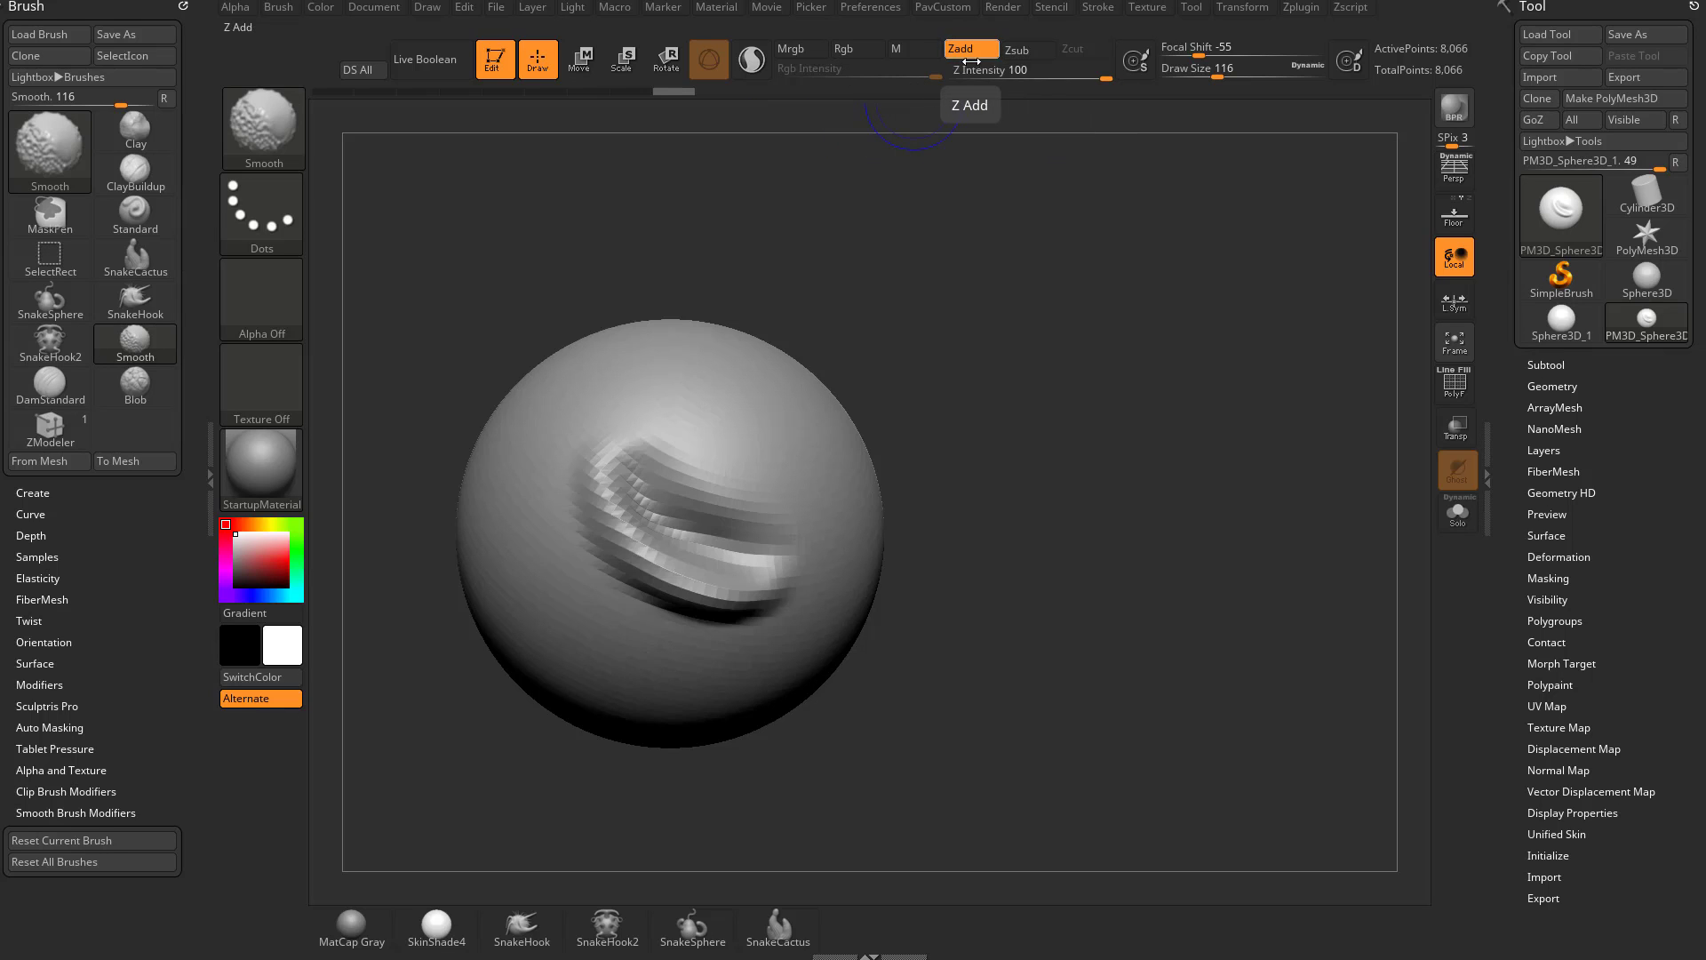
pyautogui.moveTo(678, 450)
pyautogui.mouseDown()
pyautogui.moveTo(639, 498)
pyautogui.moveTo(764, 613)
pyautogui.mouseUp()
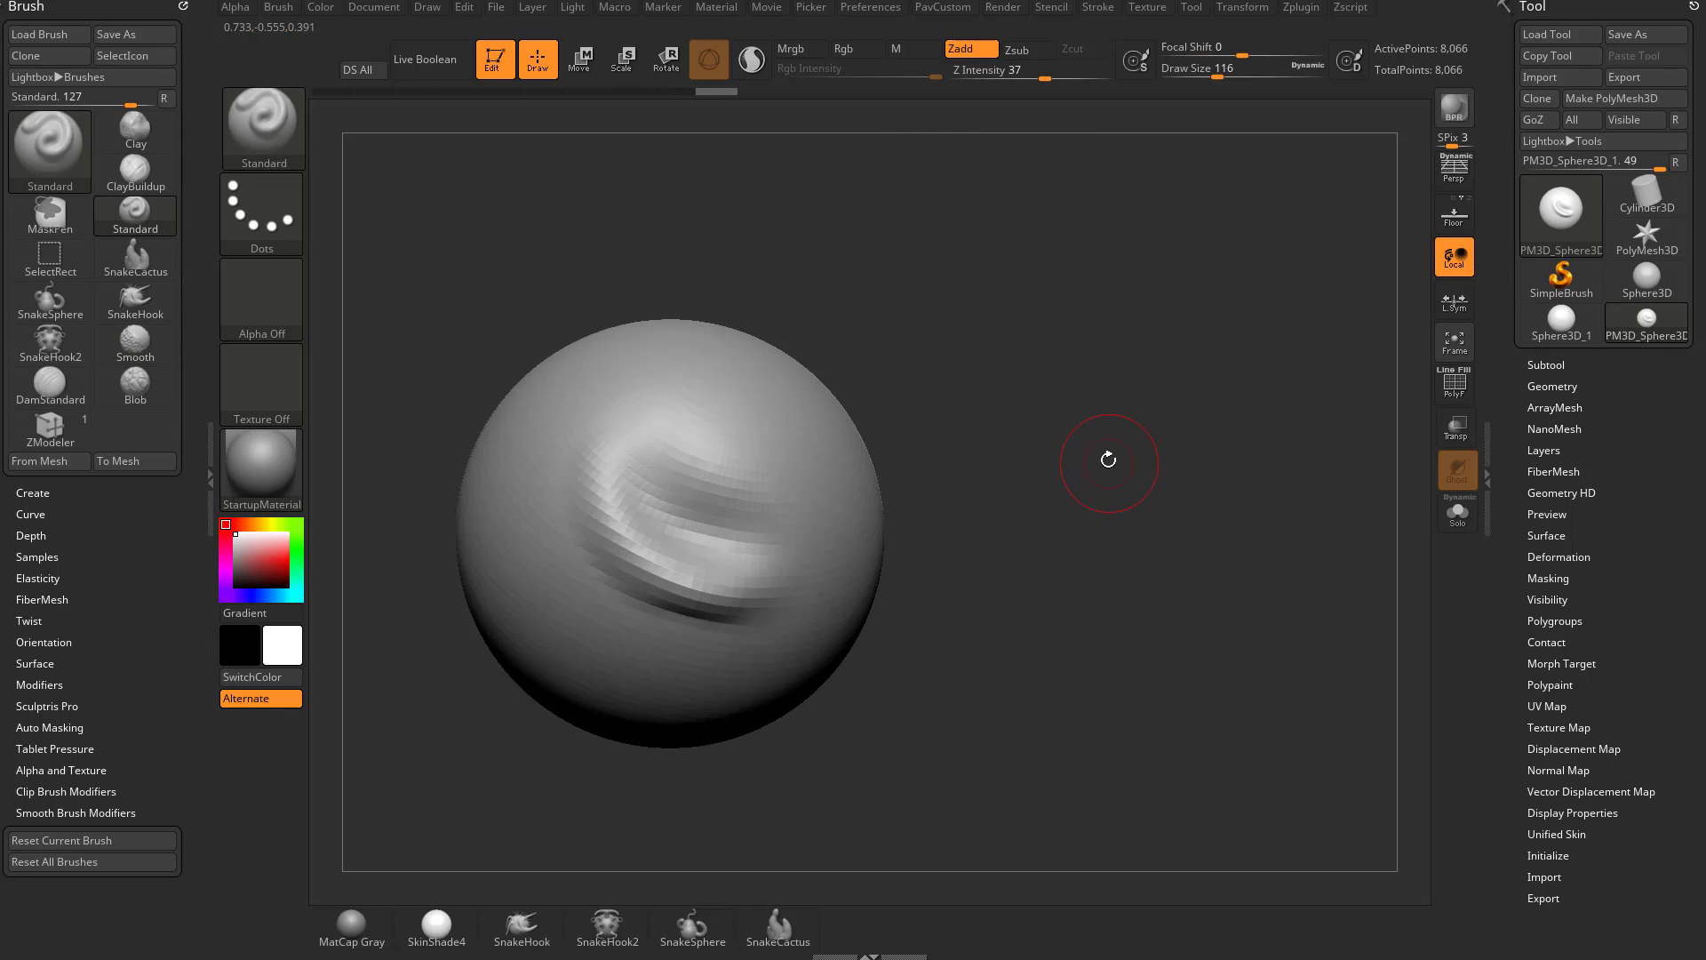
# - Carve a mouth opening into the softened ridge and raise lips around it with the Standard brush
pyautogui.moveTo(1108, 459); pyautogui.dragTo(1102, 395)
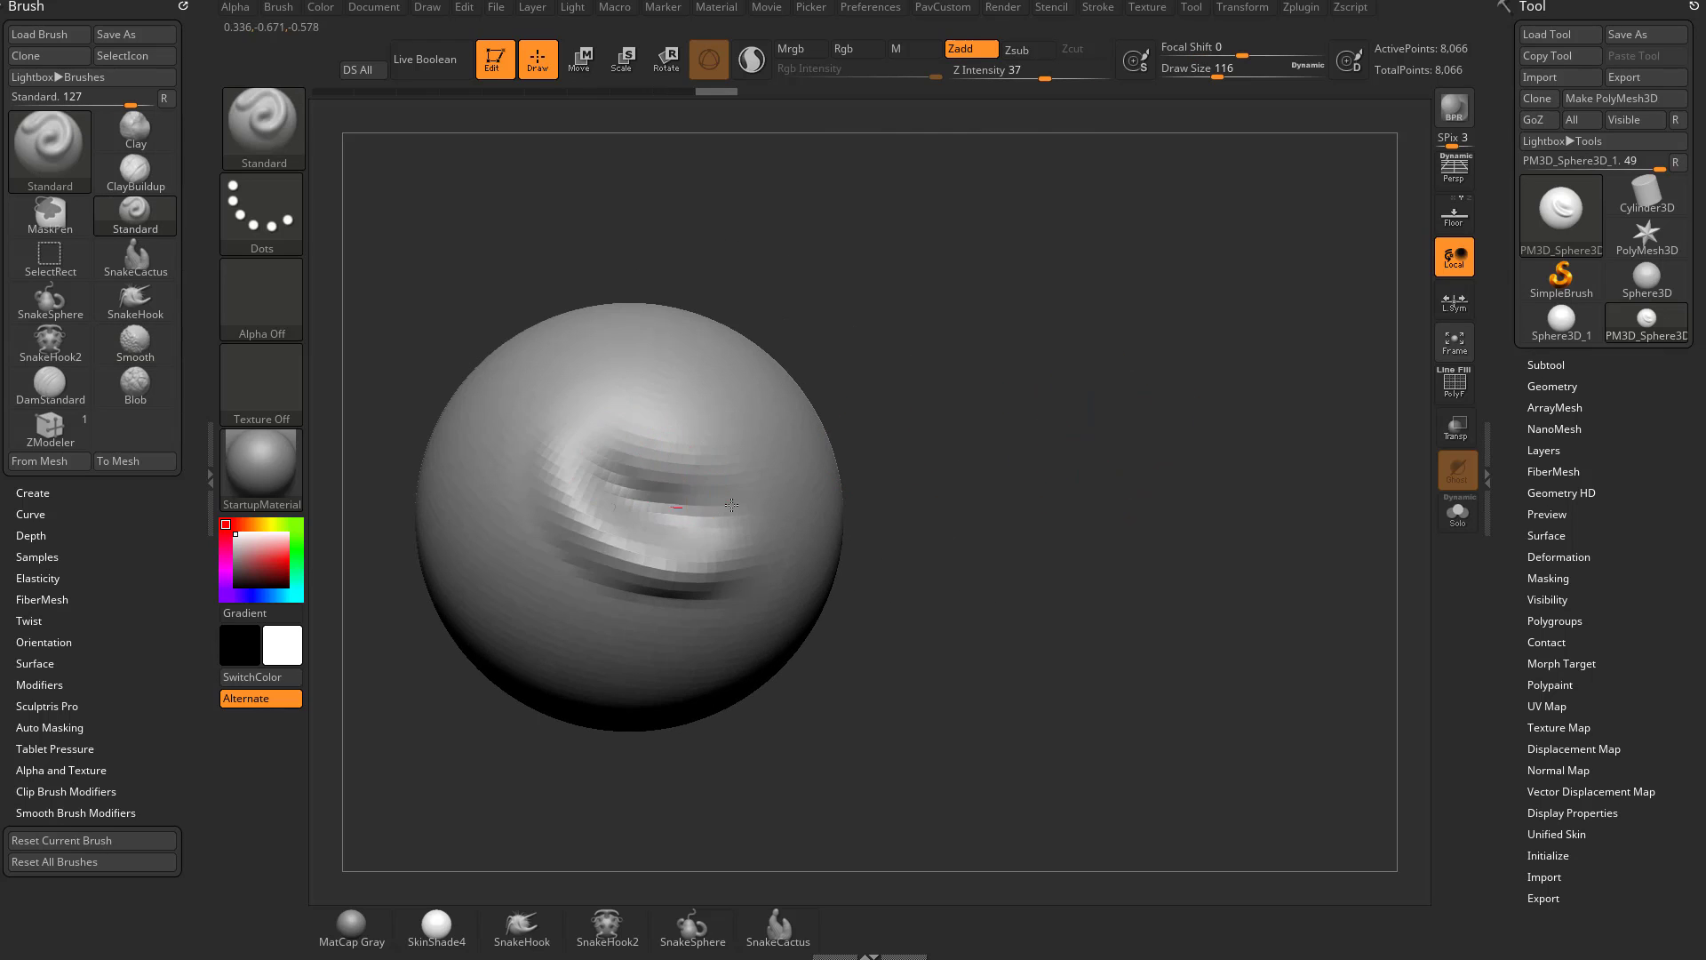
pyautogui.moveTo(731, 505); pyautogui.dragTo(626, 476)
pyautogui.moveTo(888, 423); pyautogui.dragTo(897, 471)
pyautogui.moveTo(972, 532)
pyautogui.mouseDown()
pyautogui.moveTo(1089, 389)
pyautogui.moveTo(1222, 315)
pyautogui.mouseUp()
pyautogui.moveTo(1236, 450)
pyautogui.mouseDown()
pyautogui.moveTo(1269, 396)
pyautogui.moveTo(1211, 431)
pyautogui.moveTo(708, 527)
pyautogui.mouseUp()
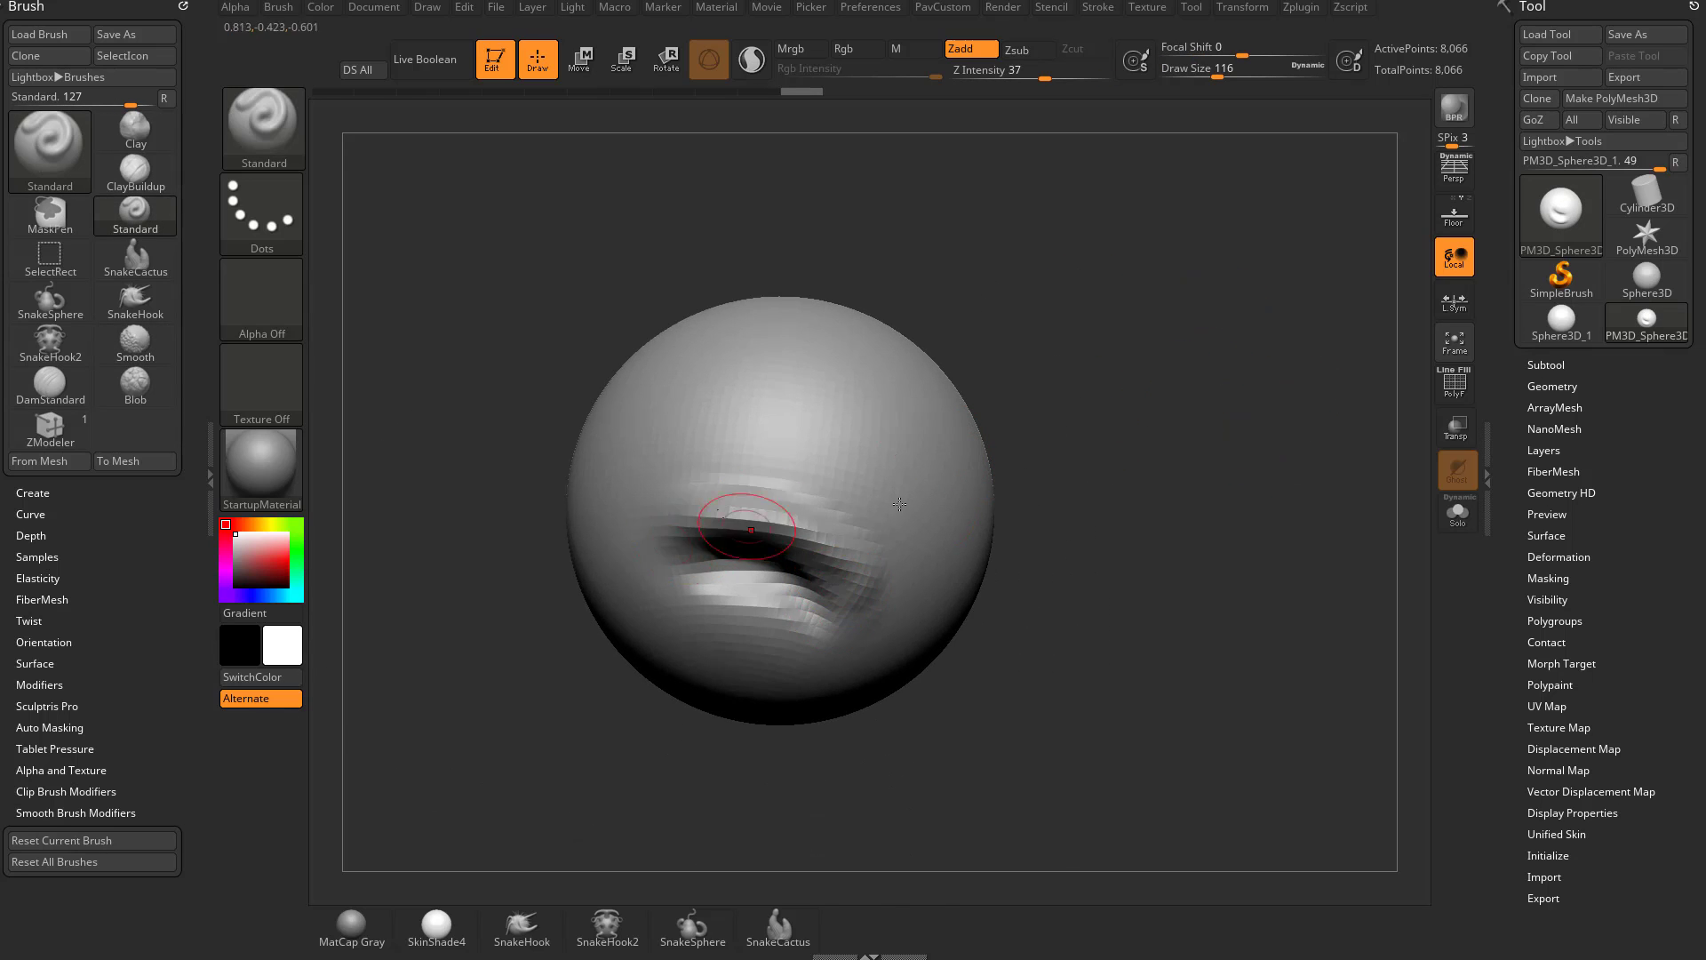
# - Sculpt two rimmed eye sockets and a nose above the mouth with the Standard brush
pyautogui.moveTo(1023, 457)
pyautogui.mouseDown()
pyautogui.moveTo(954, 442)
pyautogui.moveTo(1017, 377)
pyautogui.mouseUp()
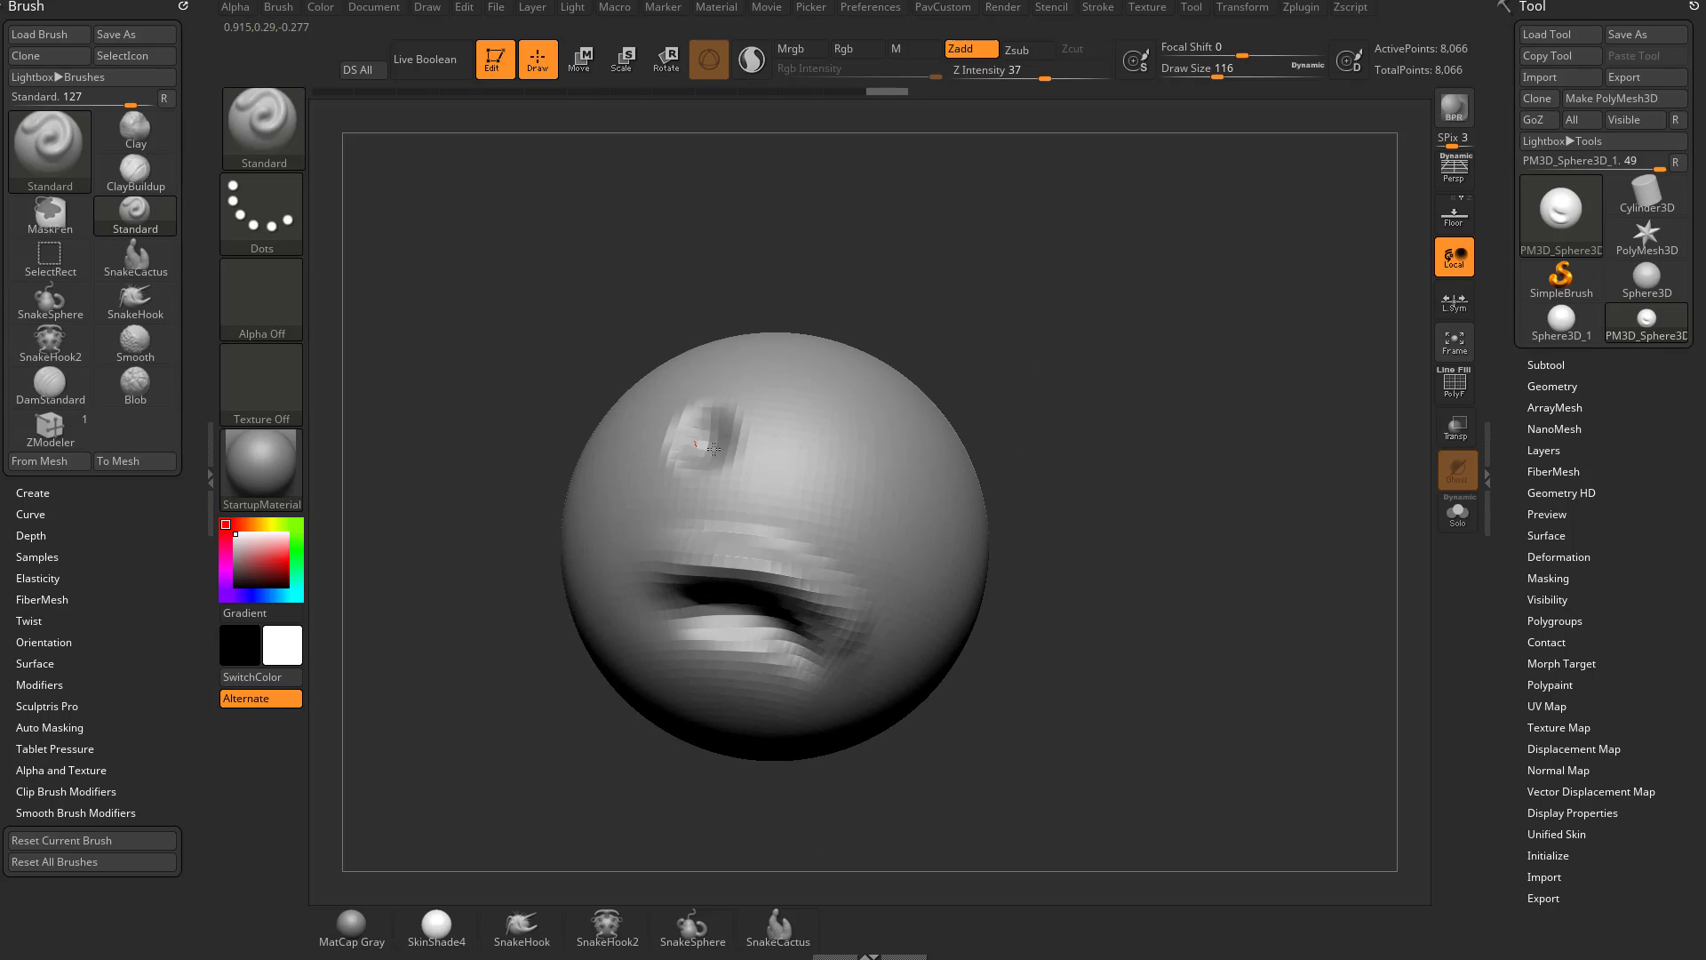
pyautogui.moveTo(714, 449); pyautogui.dragTo(698, 458)
pyautogui.moveTo(1022, 400); pyautogui.dragTo(973, 453)
pyautogui.moveTo(849, 480); pyautogui.dragTo(876, 489)
pyautogui.moveTo(997, 397)
pyautogui.mouseDown()
pyautogui.moveTo(681, 410)
pyautogui.moveTo(857, 462)
pyautogui.moveTo(884, 392)
pyautogui.mouseUp()
pyautogui.moveTo(1022, 417)
pyautogui.mouseDown()
pyautogui.moveTo(1073, 377)
pyautogui.moveTo(772, 455)
pyautogui.mouseUp()
pyautogui.moveTo(801, 543); pyautogui.dragTo(777, 534)
pyautogui.moveTo(1008, 498)
pyautogui.mouseDown()
pyautogui.moveTo(883, 509)
pyautogui.moveTo(776, 481)
pyautogui.moveTo(856, 525)
pyautogui.mouseUp()
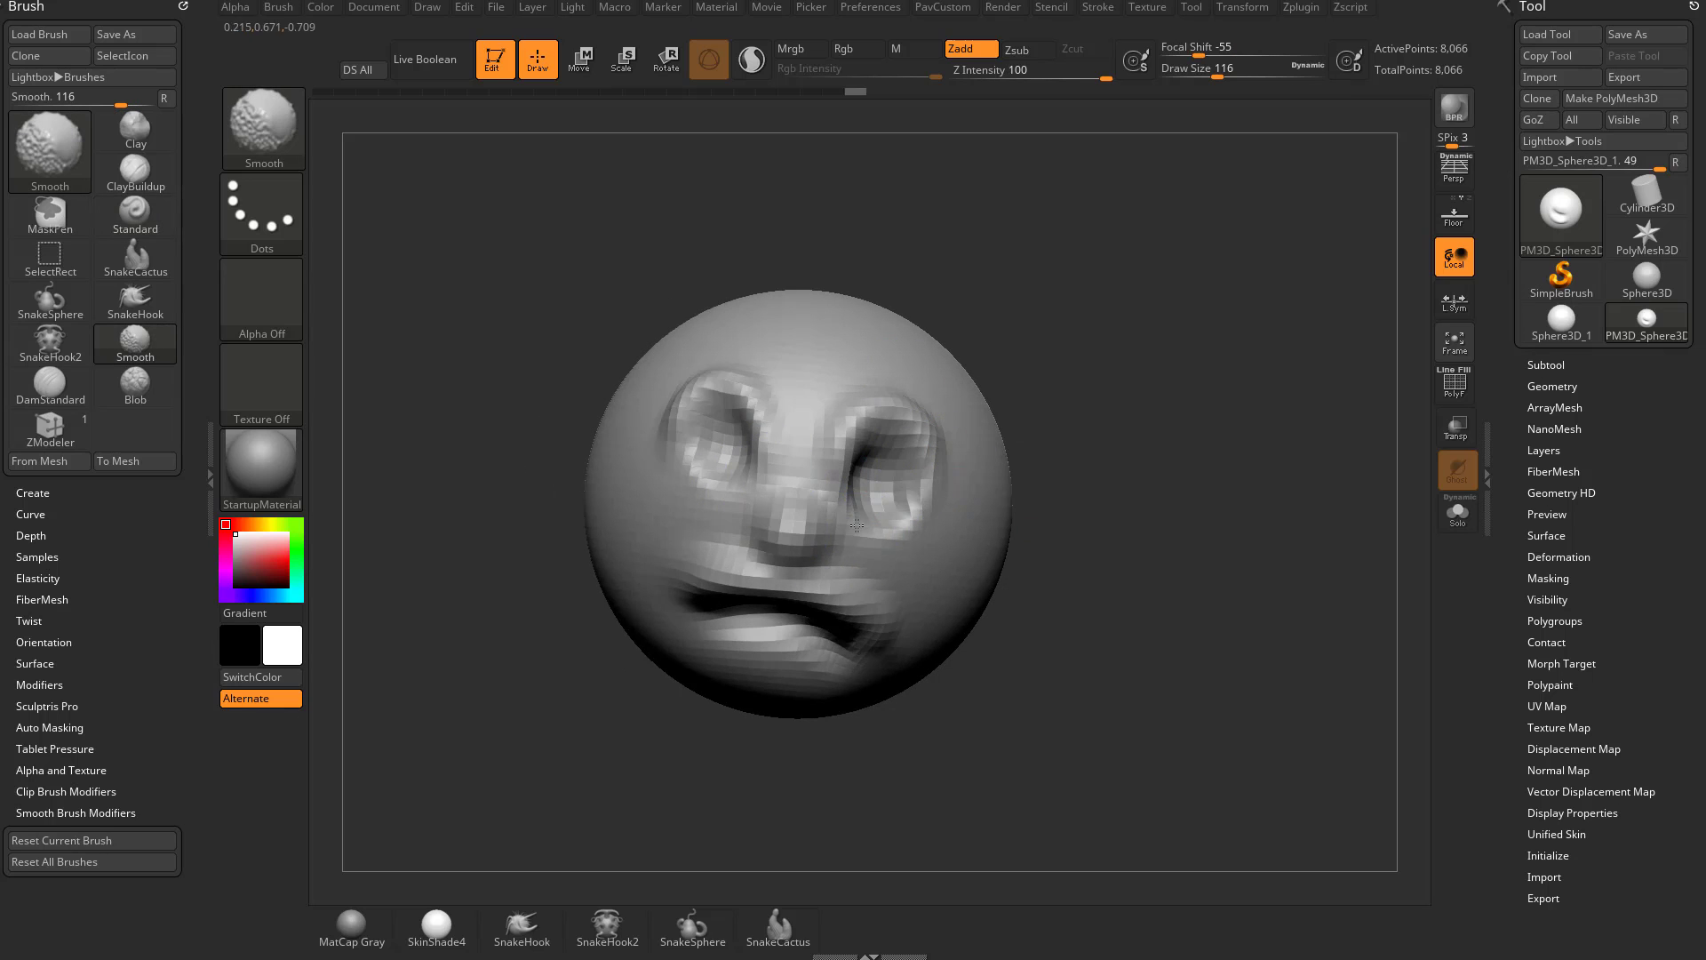
# - Smooth the areas around the eye sockets and build up small eyeballs inside them with the Standard brush
pyautogui.keyDown('shift'); pyautogui.moveTo(846, 412); pyautogui.dragTo(891, 497); pyautogui.keyUp('shift')
pyautogui.moveTo(1066, 392); pyautogui.dragTo(971, 369)
pyautogui.moveTo(773, 418)
pyautogui.keyDown('shift'); pyautogui.mouseDown()
pyautogui.moveTo(685, 430)
pyautogui.moveTo(735, 503)
pyautogui.mouseUp(); pyautogui.keyUp('shift')
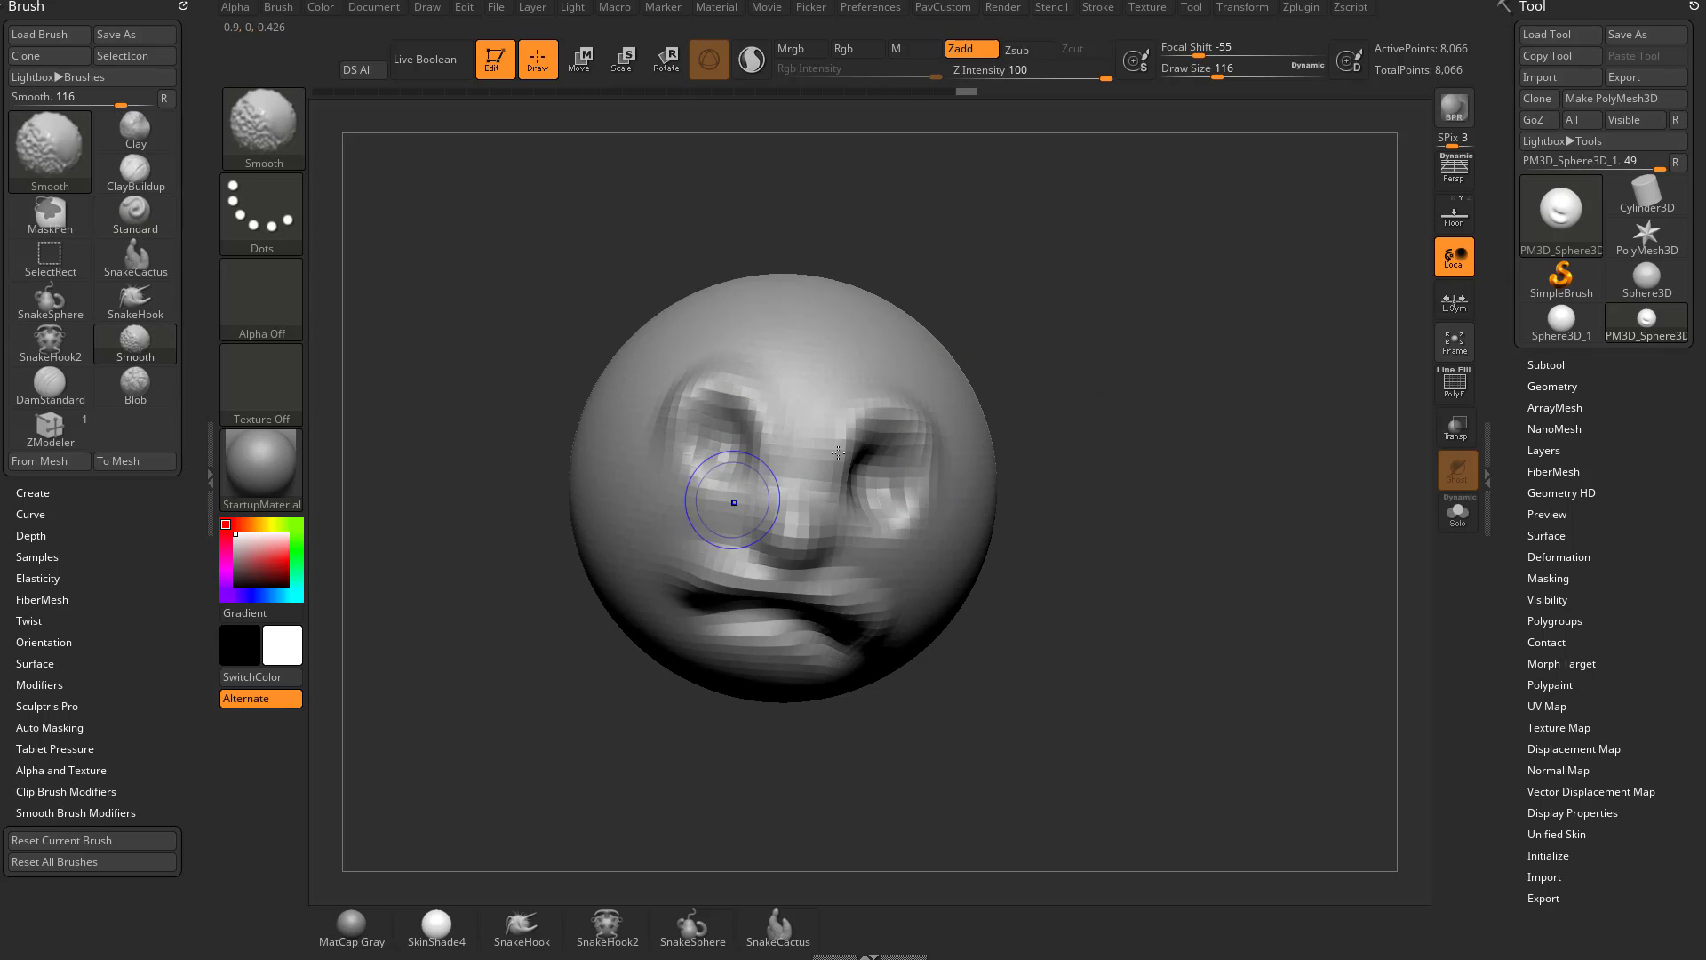
pyautogui.moveTo(730, 443); pyautogui.dragTo(726, 451)
pyautogui.moveTo(1102, 426)
pyautogui.mouseDown()
pyautogui.moveTo(996, 428)
pyautogui.moveTo(1190, 471)
pyautogui.mouseUp()
pyautogui.click(855, 489)
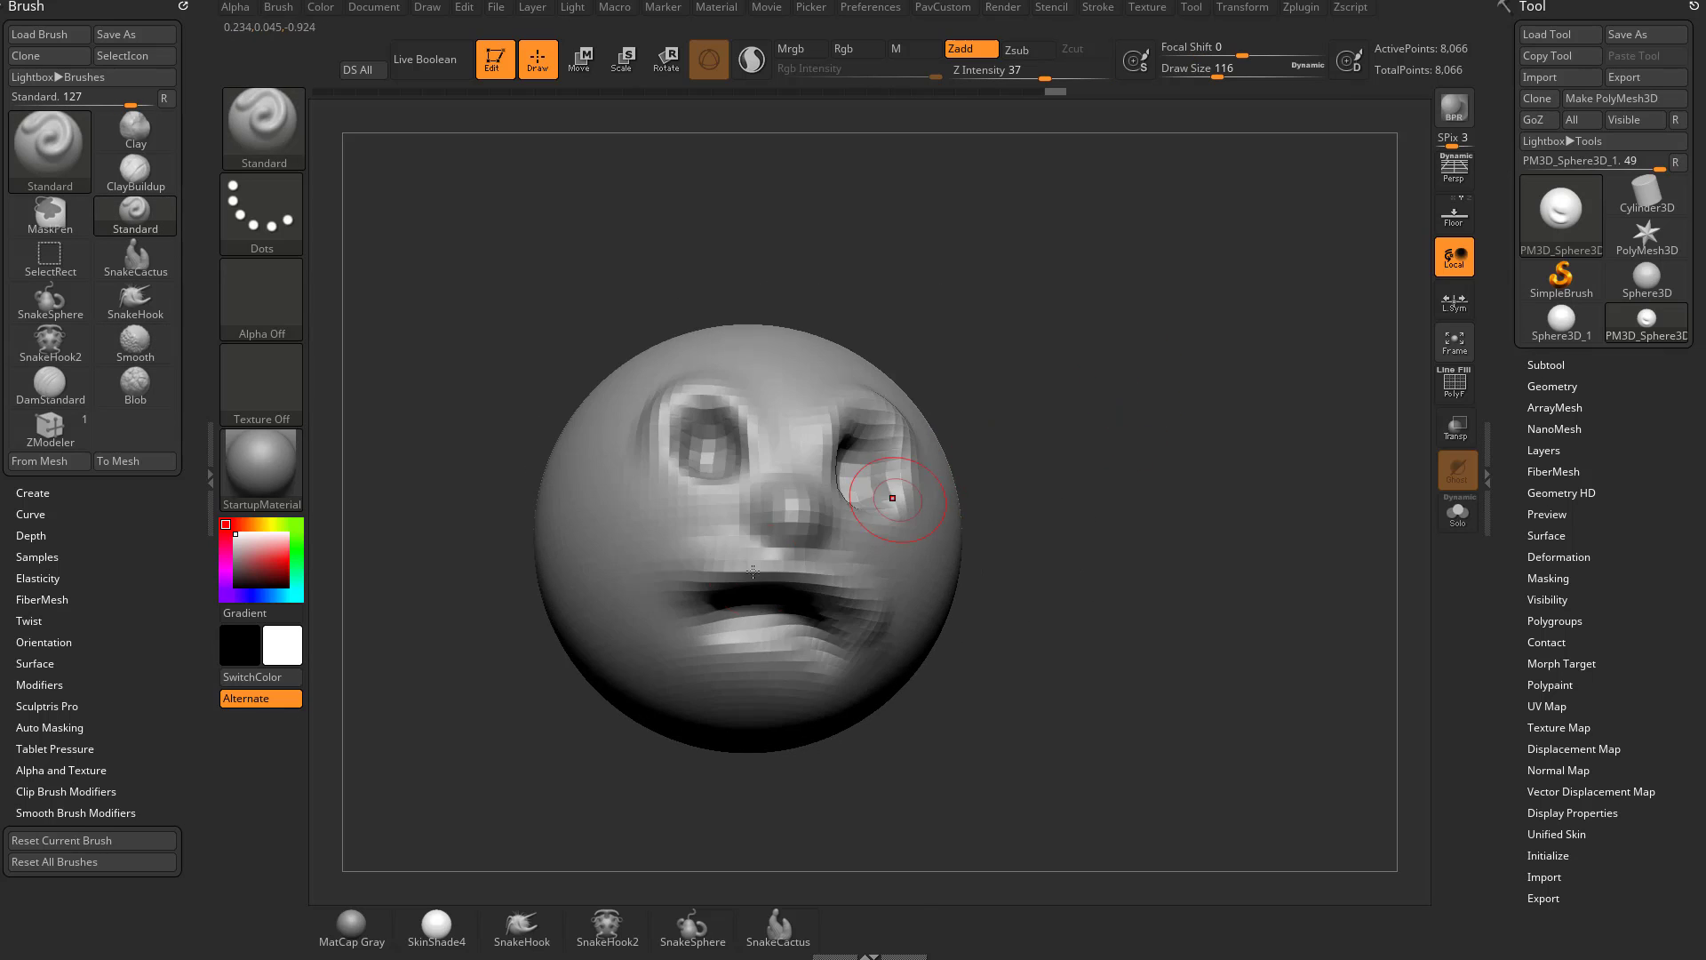
# - Build up the upper lip with the Standard brush and smooth the areas around the mouth and brows
pyautogui.moveTo(700, 574); pyautogui.dragTo(839, 574)
pyautogui.moveTo(1028, 579); pyautogui.dragTo(984, 592)
pyautogui.keyDown('shift'); pyautogui.moveTo(784, 537); pyautogui.dragTo(682, 557); pyautogui.keyUp('shift')
pyautogui.moveTo(1038, 386); pyautogui.dragTo(1028, 438)
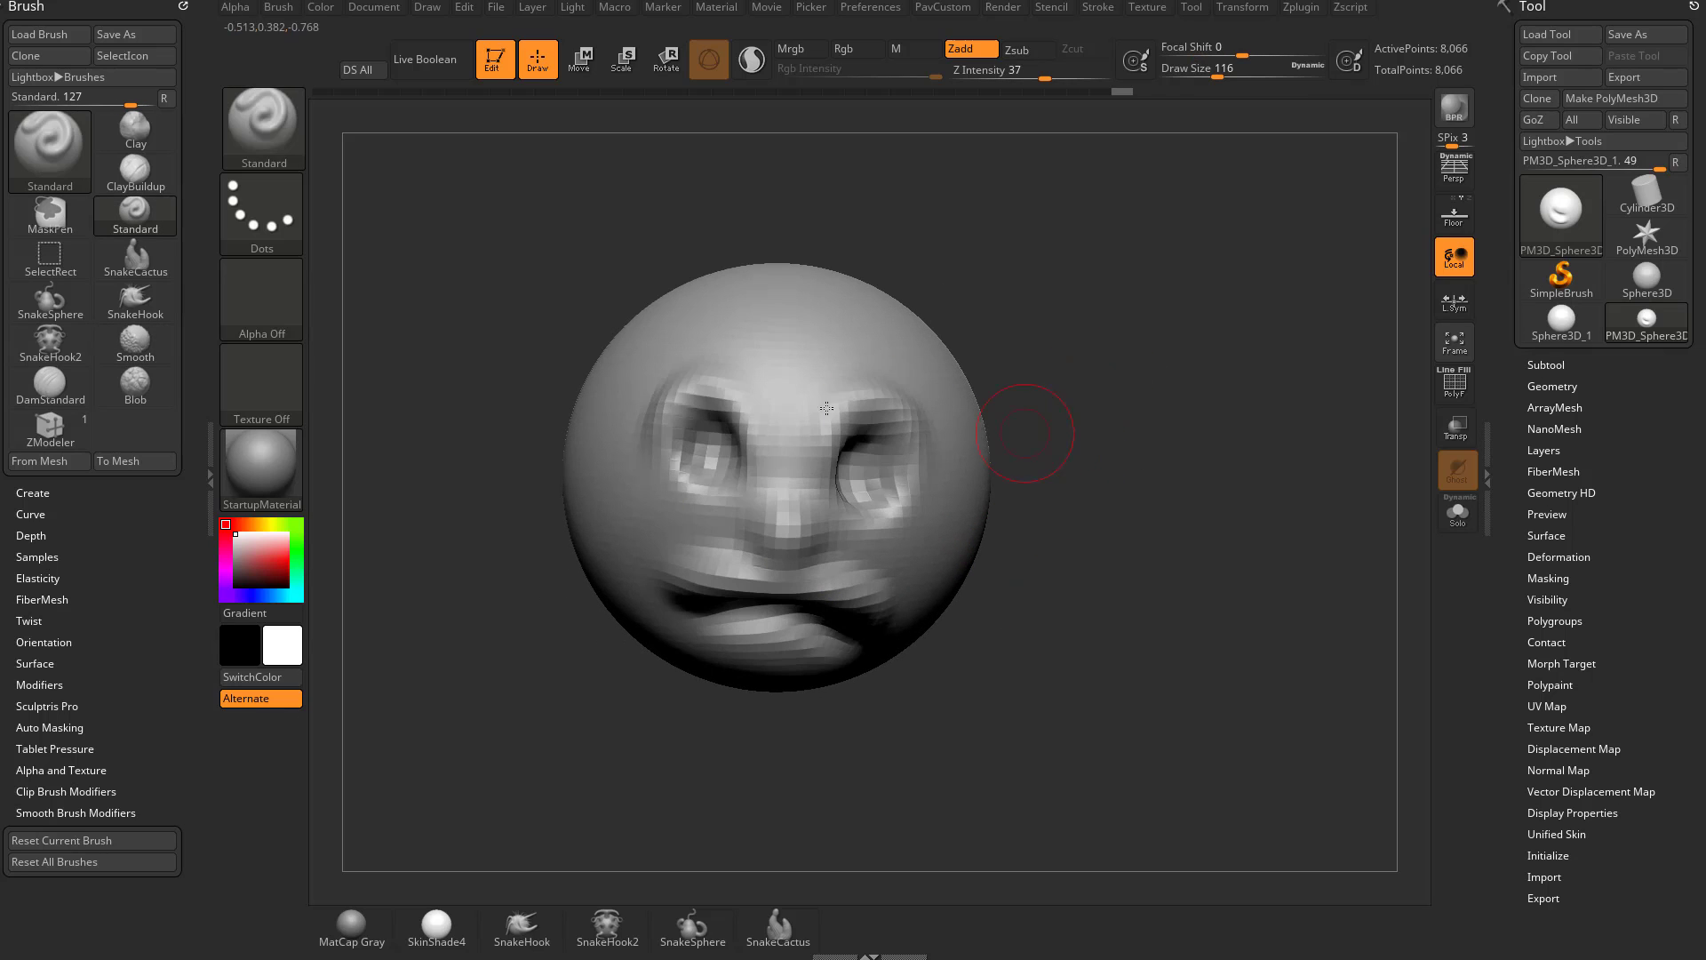
pyautogui.keyDown('shift'); pyautogui.moveTo(685, 392); pyautogui.dragTo(728, 376); pyautogui.keyUp('shift')
pyautogui.moveTo(1166, 436)
pyautogui.mouseDown()
pyautogui.moveTo(1111, 469)
pyautogui.moveTo(1142, 442)
pyautogui.mouseUp()
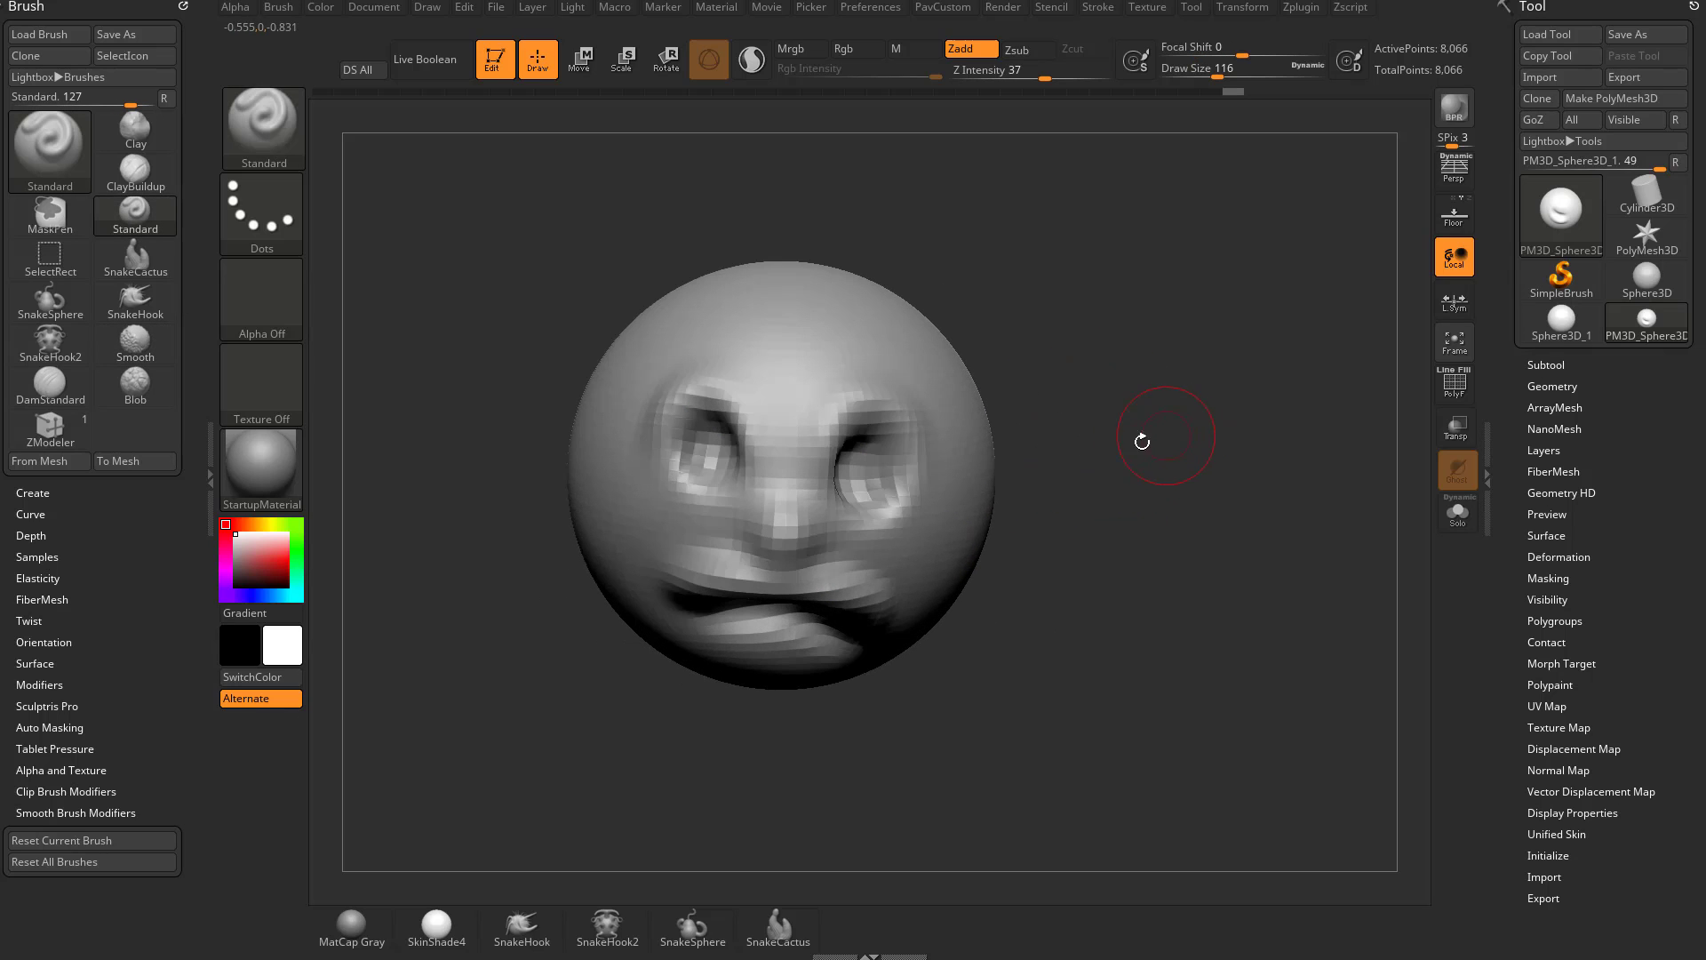
# - Switch to the Clay brush
pyautogui.click(135, 131)
pyautogui.click(264, 142)
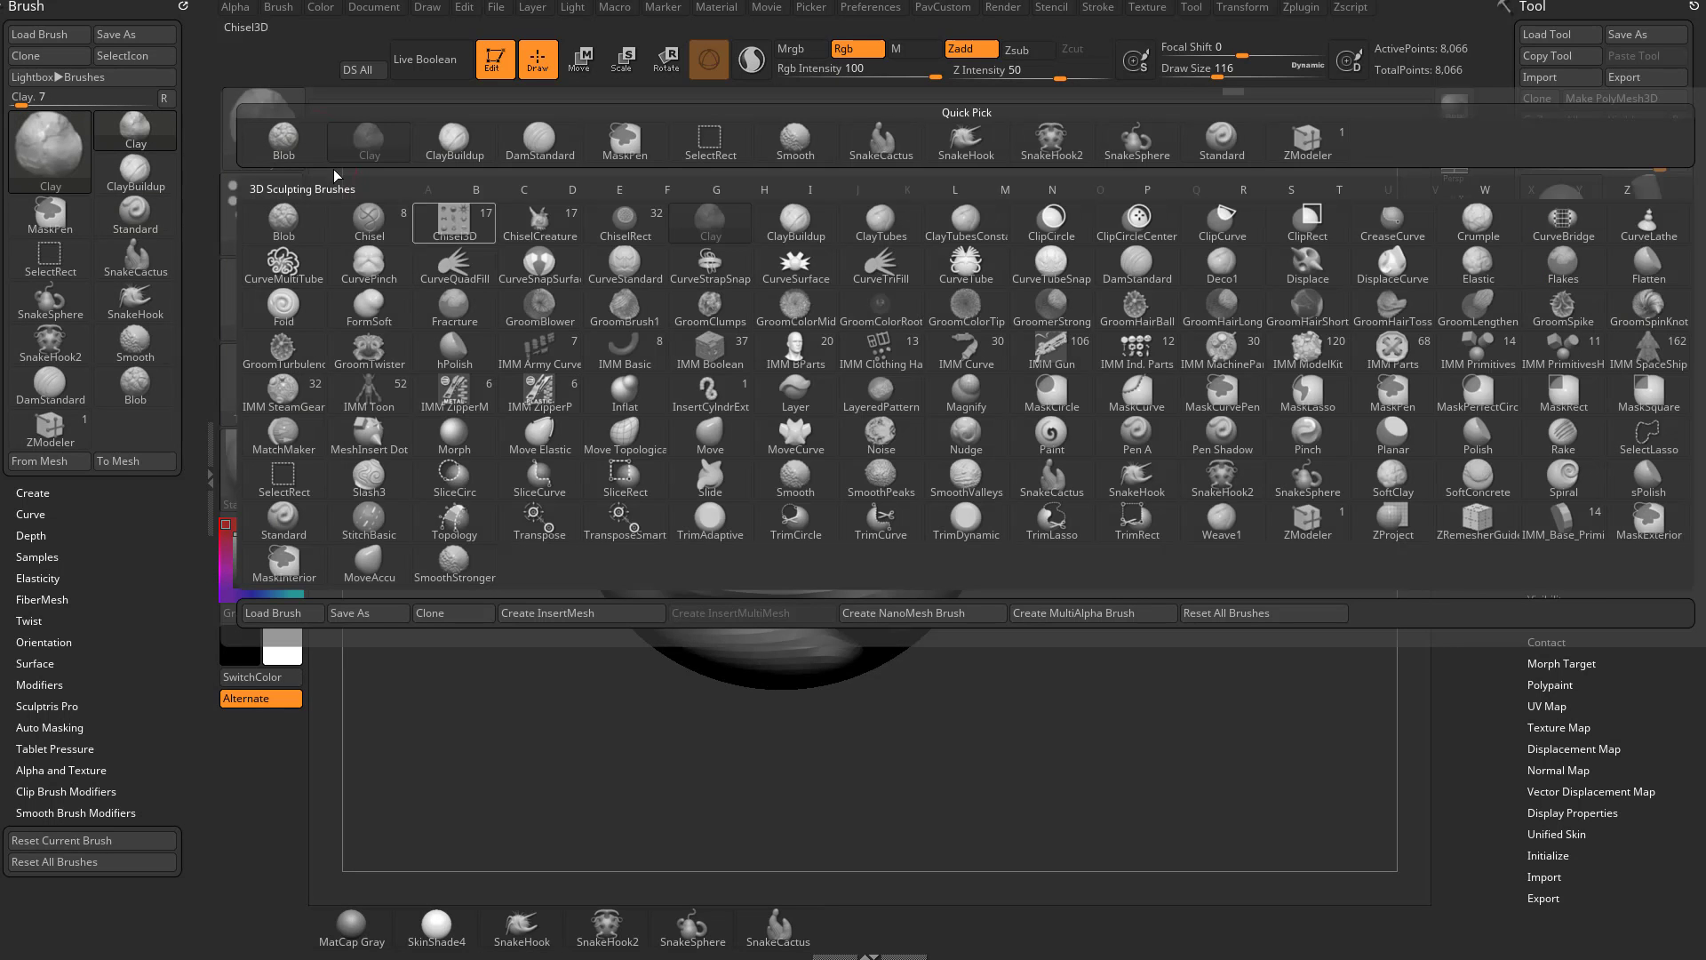
pyautogui.press('b')
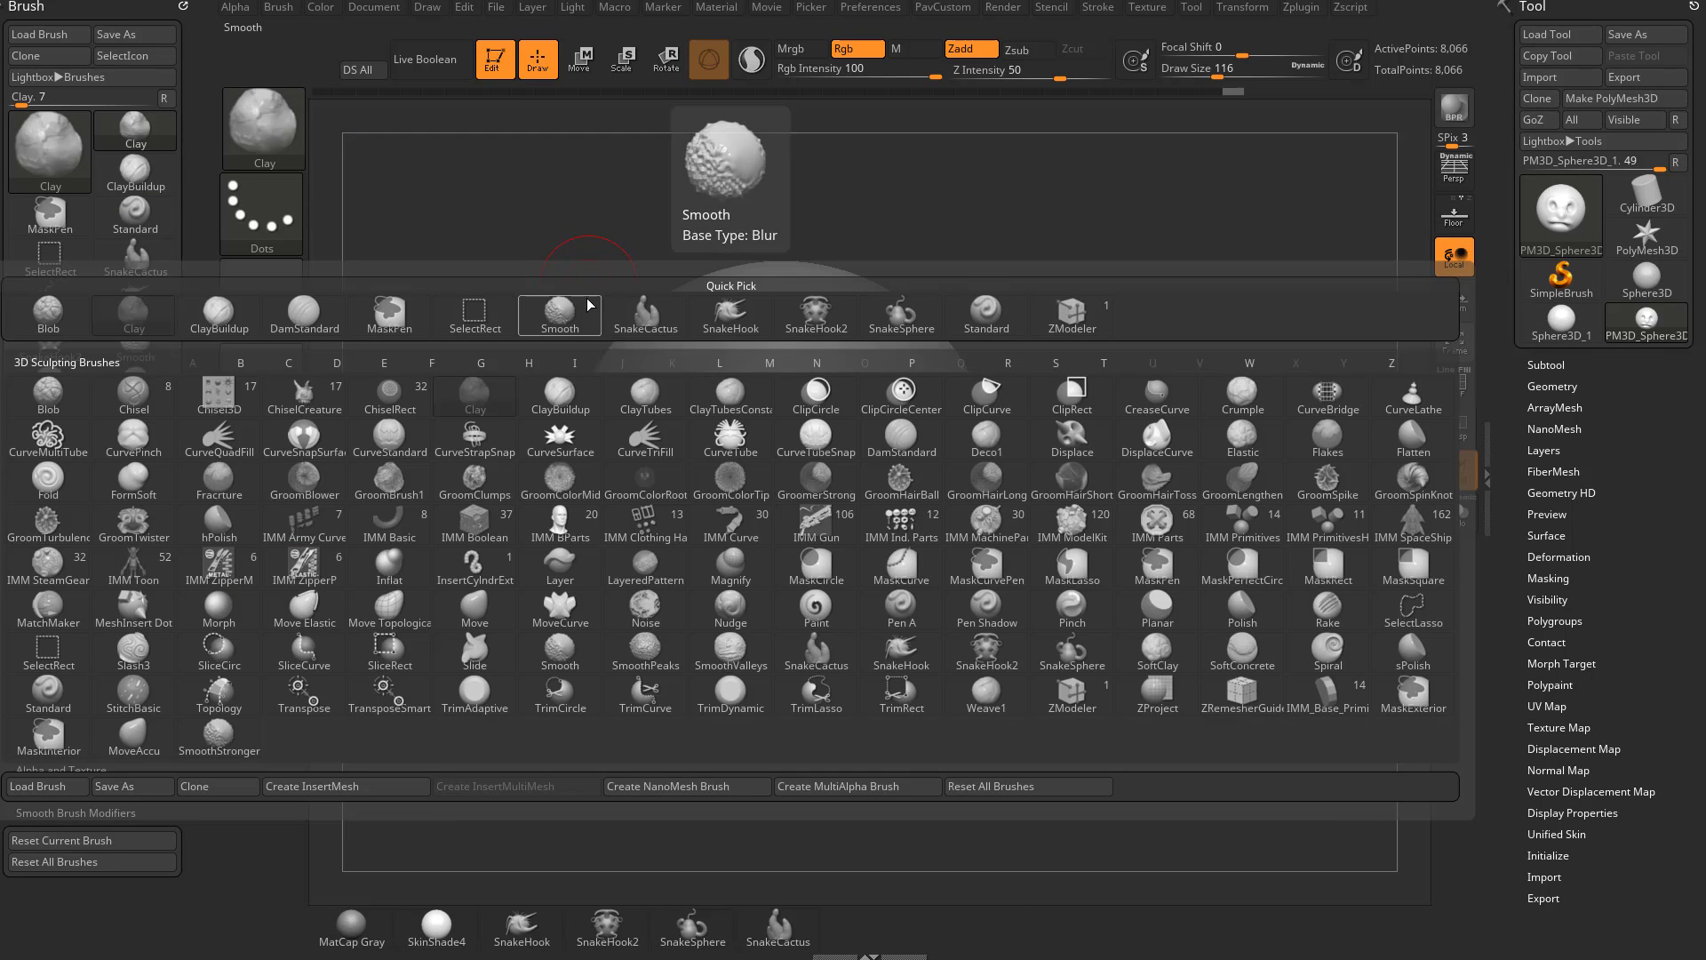
pyautogui.press('c')
pyautogui.press('l')
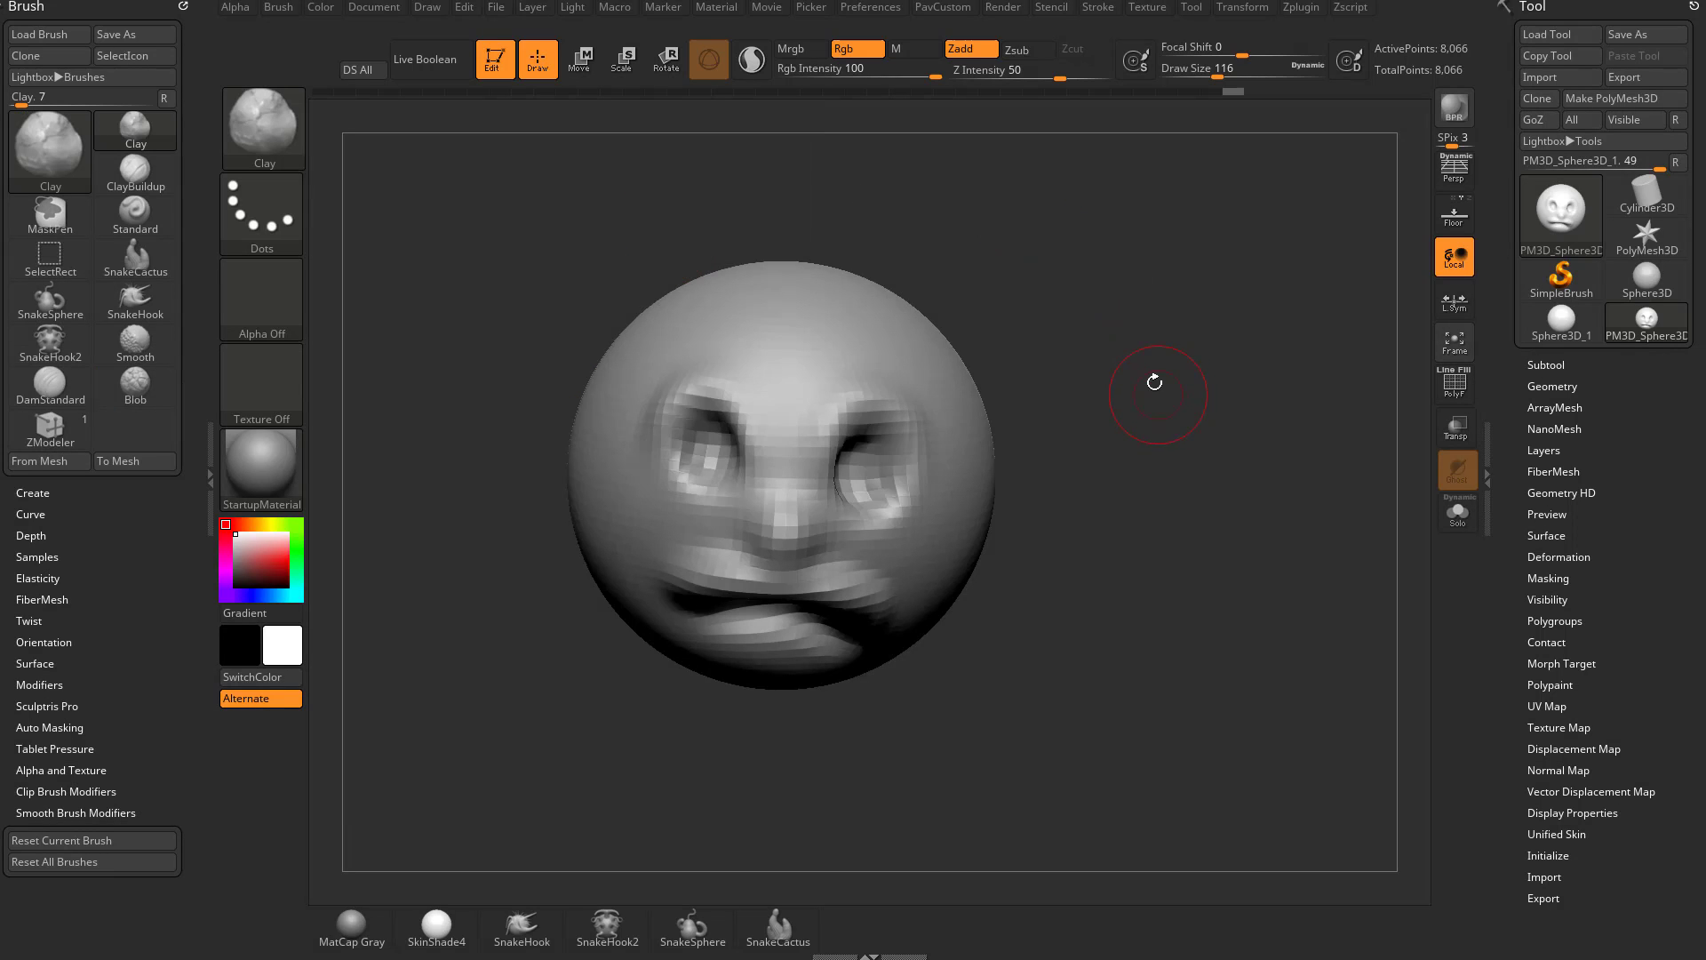
# - Build up the brows around the eye sockets and the face beside the nose with the Clay brush
pyautogui.moveTo(995, 372); pyautogui.dragTo(829, 406)
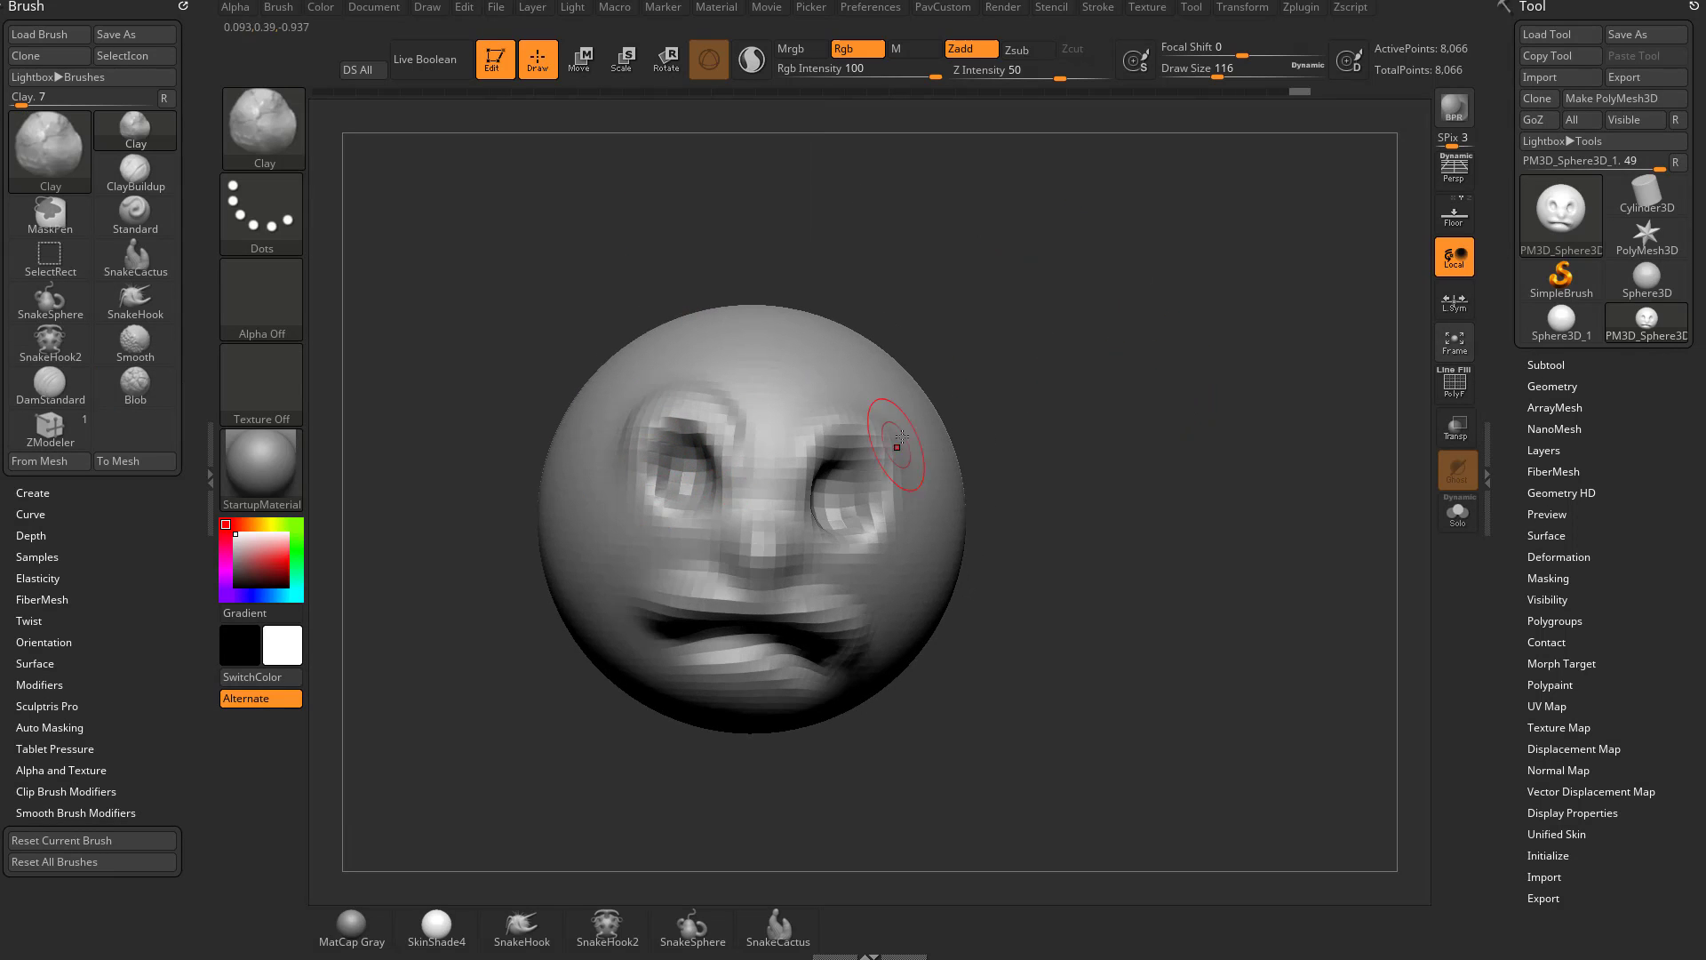
pyautogui.moveTo(961, 456); pyautogui.dragTo(802, 454)
pyautogui.moveTo(639, 521); pyautogui.dragTo(813, 502)
pyautogui.moveTo(656, 464); pyautogui.dragTo(753, 454)
pyautogui.moveTo(1043, 414); pyautogui.dragTo(983, 381)
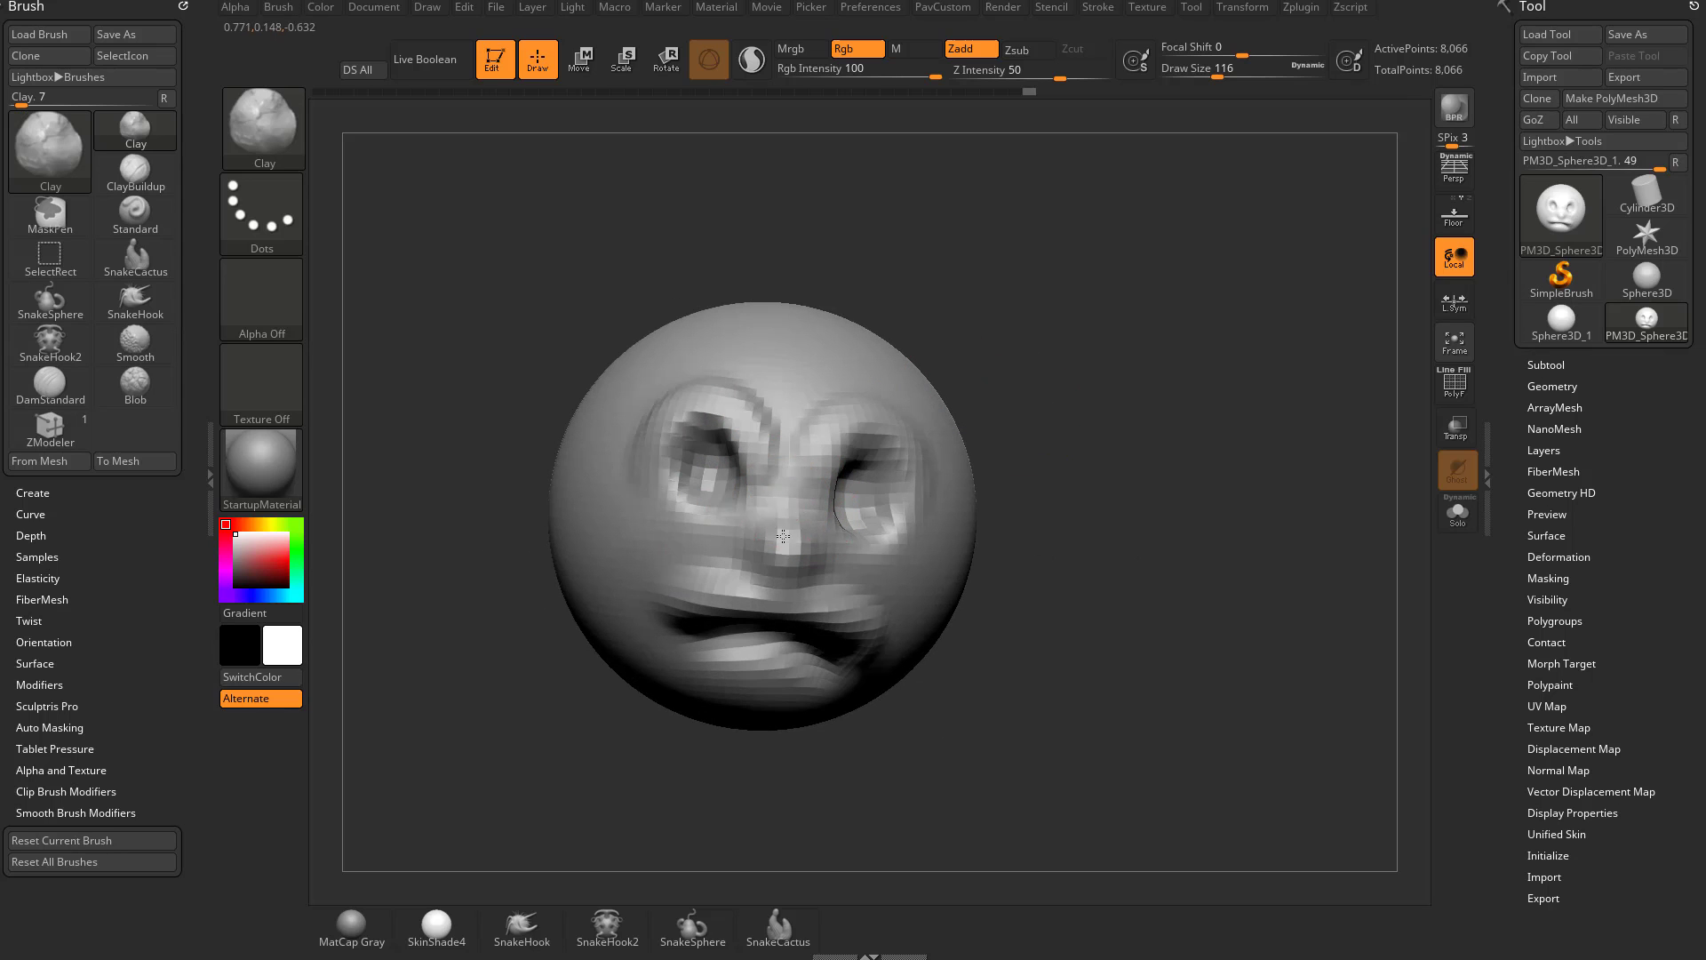
pyautogui.moveTo(1074, 502)
pyautogui.mouseDown()
pyautogui.moveTo(811, 525)
pyautogui.moveTo(875, 510)
pyautogui.mouseUp()
pyautogui.moveTo(880, 498); pyautogui.dragTo(1036, 369, button='right')
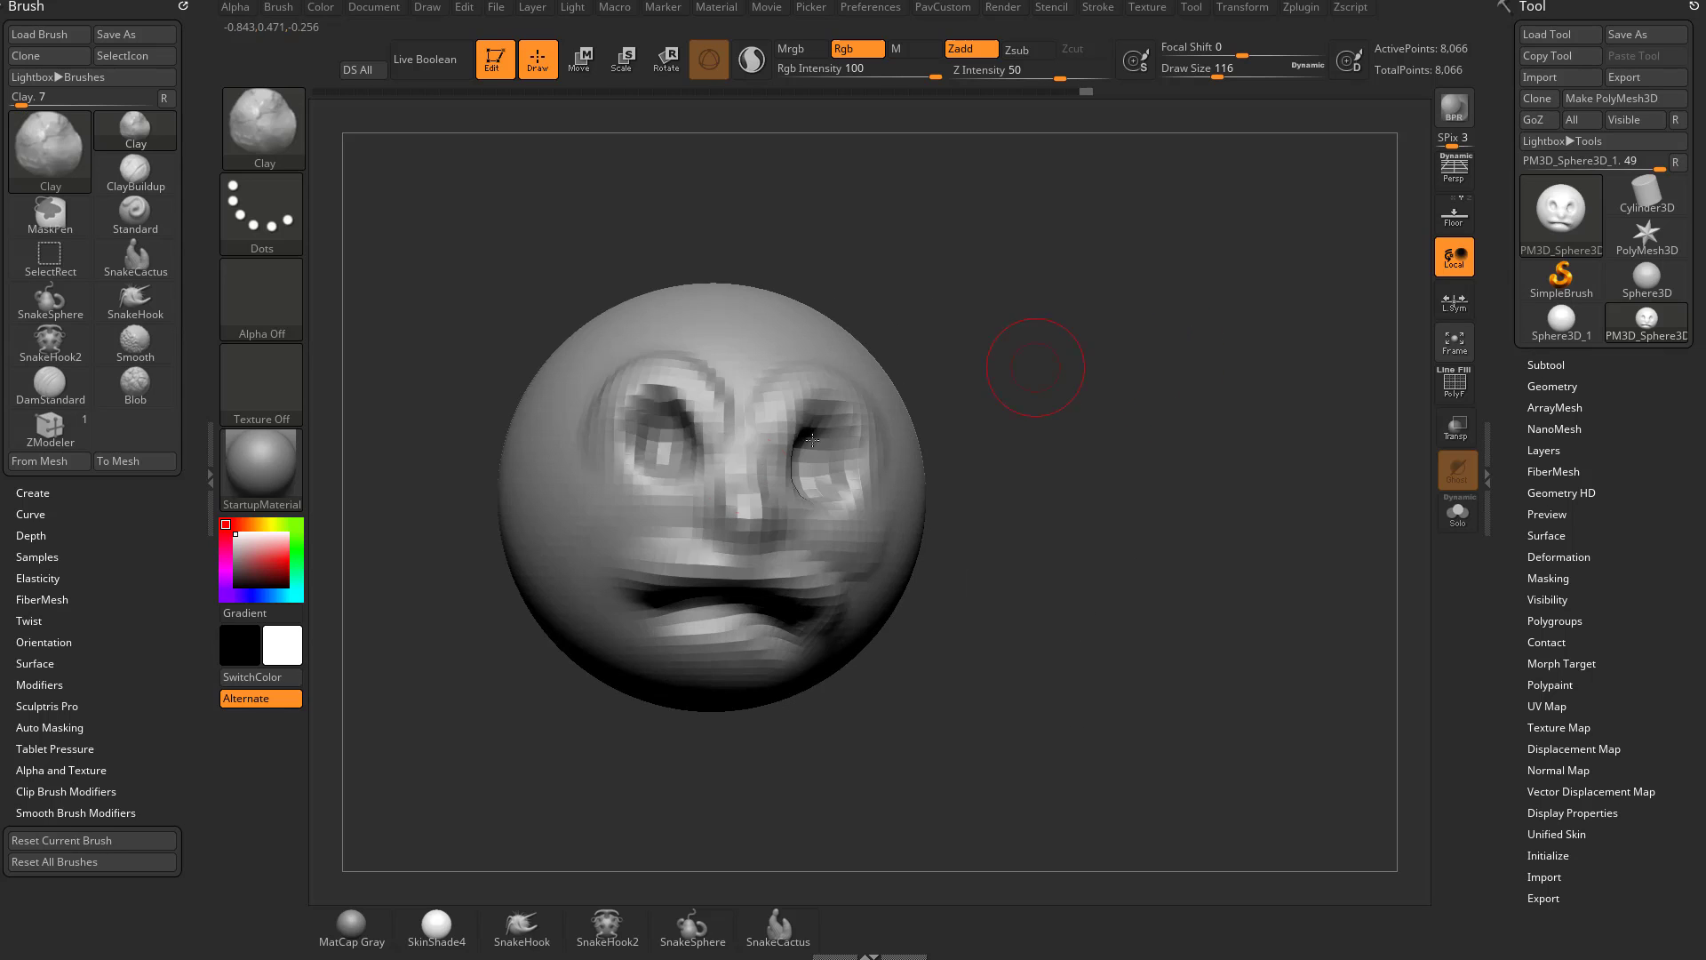
# - Set the Draw Size to 177 and fill out the cheek below the eye with the Clay brush
pyautogui.press('s')
pyautogui.moveTo(665, 516); pyautogui.dragTo(678, 516)
pyautogui.moveTo(642, 489)
pyautogui.mouseDown()
pyautogui.moveTo(644, 532)
pyautogui.moveTo(675, 524)
pyautogui.mouseUp()
pyautogui.moveTo(1058, 480)
pyautogui.mouseDown()
pyautogui.moveTo(804, 569)
pyautogui.moveTo(1307, 499)
pyautogui.mouseUp()
pyautogui.keyDown('shift'); pyautogui.moveTo(568, 482); pyautogui.dragTo(566, 458); pyautogui.keyUp('shift')
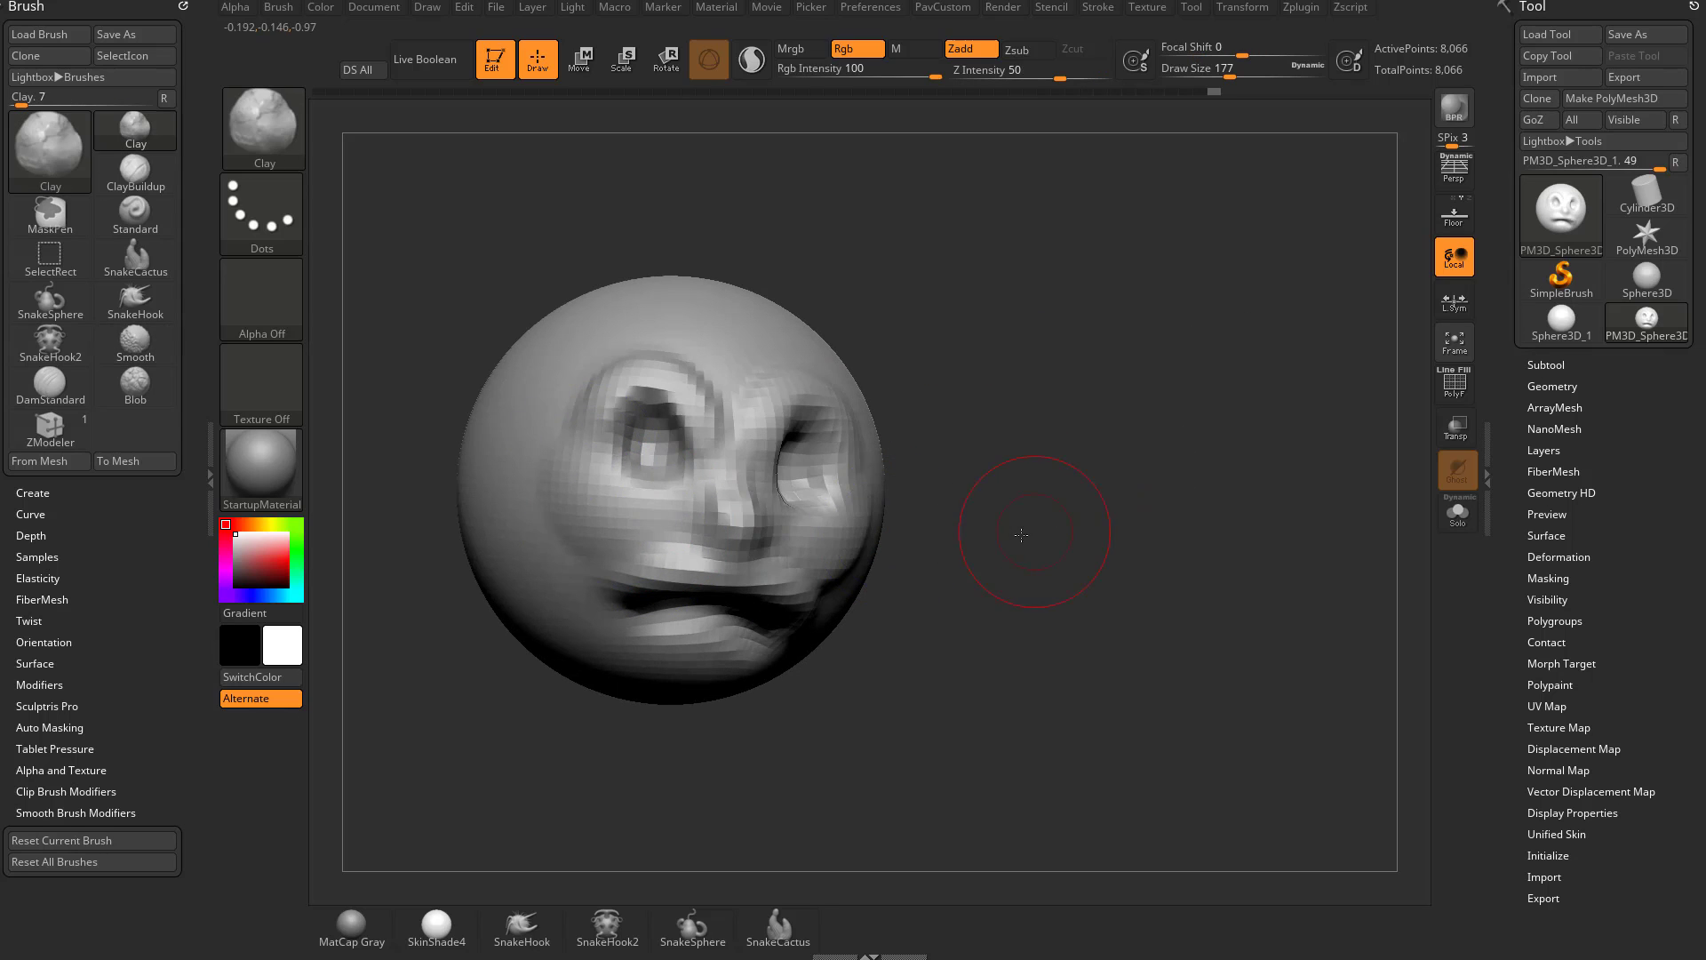
# - Shape the opposite cheek with the Clay brush and smooth the brows and the area between the eyes
pyautogui.moveTo(1021, 534); pyautogui.dragTo(782, 543)
pyautogui.keyDown('alt'); pyautogui.moveTo(1085, 356); pyautogui.dragTo(1095, 431); pyautogui.keyUp('alt')
pyautogui.moveTo(1096, 431); pyautogui.dragTo(1200, 444)
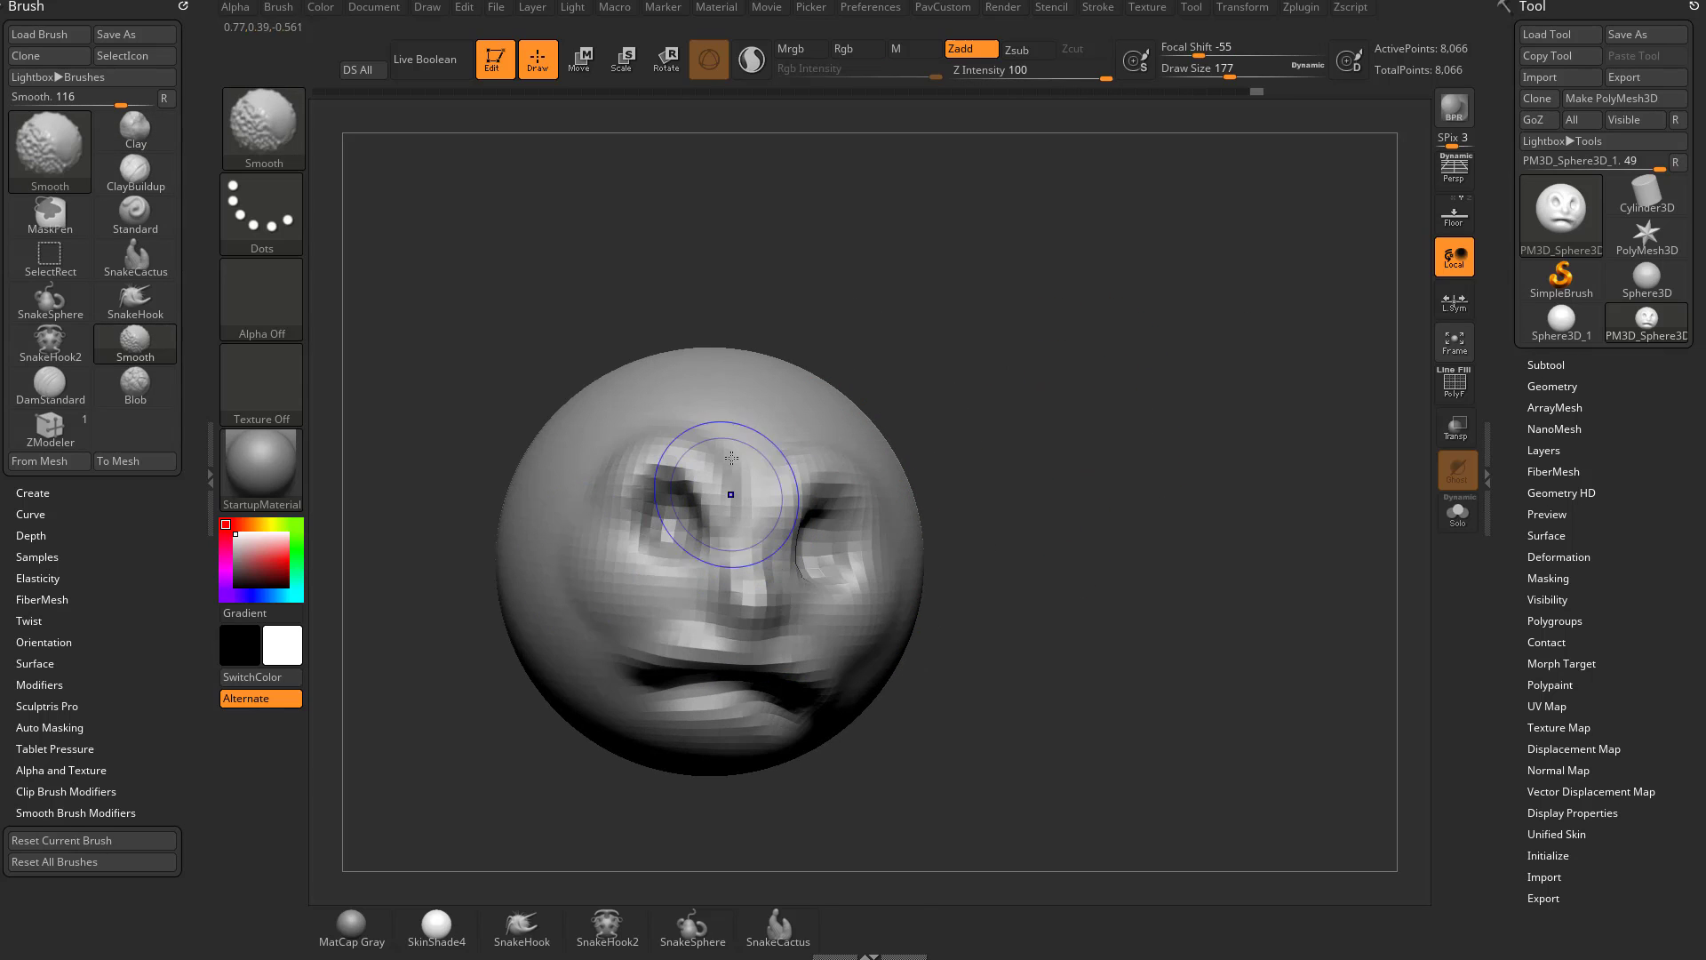
pyautogui.moveTo(1034, 546)
pyautogui.keyDown('alt'); pyautogui.mouseDown()
pyautogui.moveTo(1031, 484)
pyautogui.moveTo(924, 498)
pyautogui.mouseUp(); pyautogui.keyUp('alt')
pyautogui.moveTo(1035, 600); pyautogui.dragTo(1077, 594)
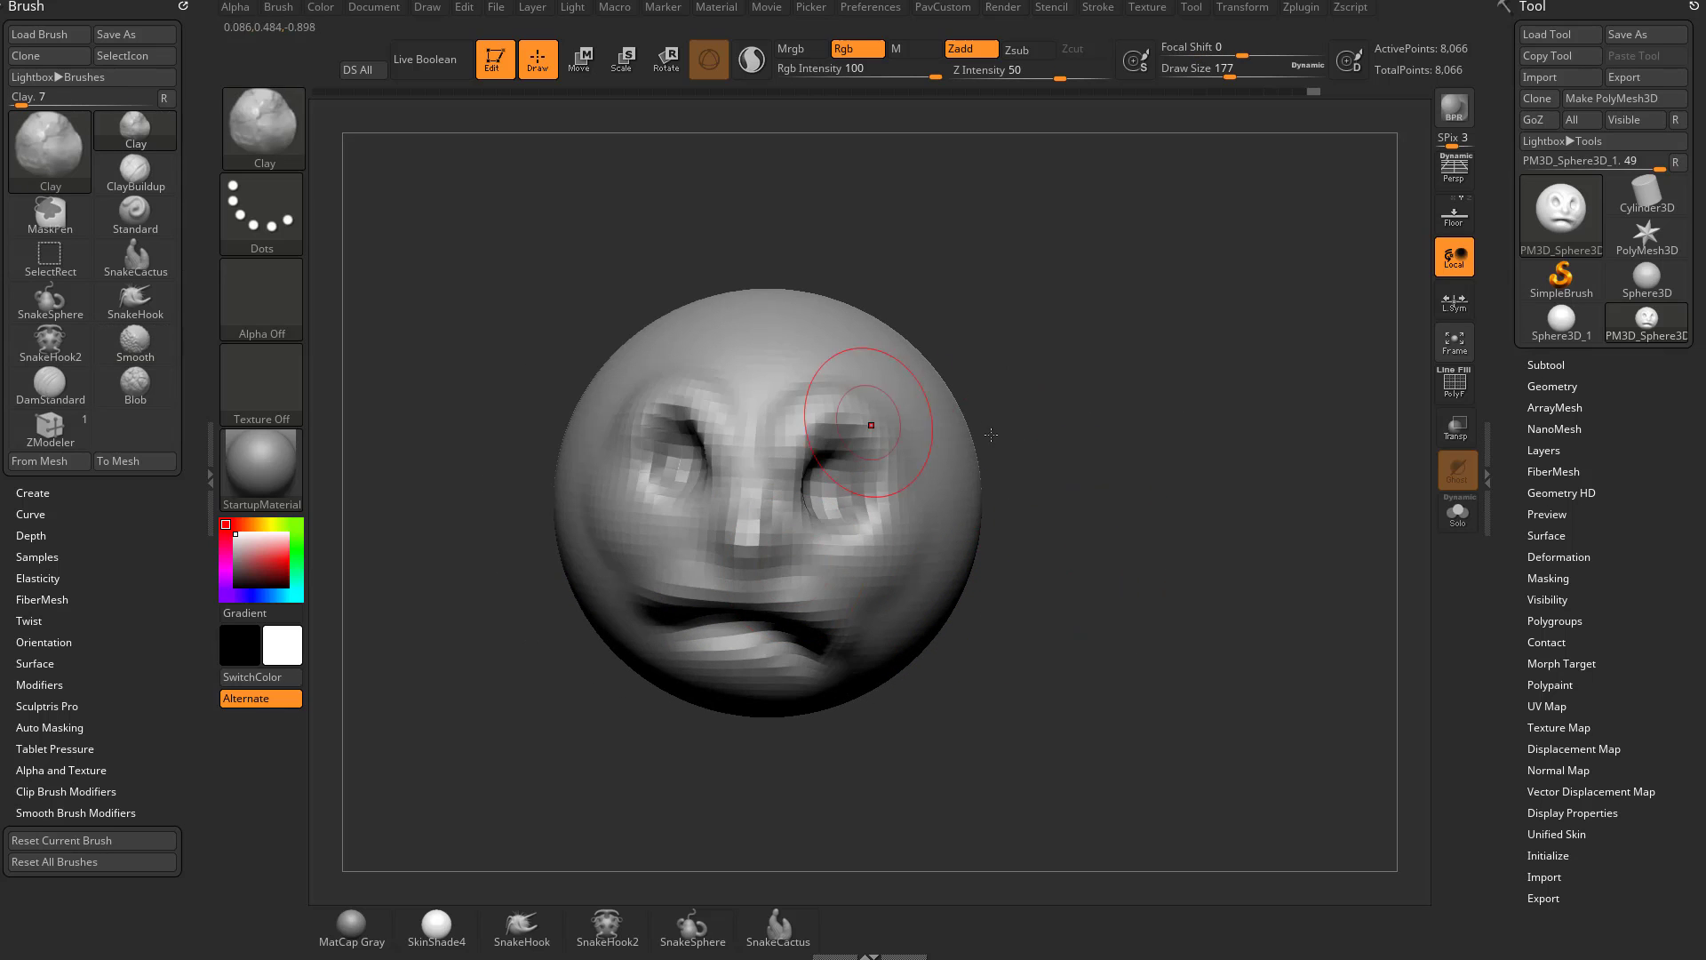
# - Set the Draw Size to 274, carve the temples inward with the inverted Clay brush and smooth them
pyautogui.moveTo(1139, 424)
pyautogui.mouseDown()
pyautogui.moveTo(1162, 402)
pyautogui.moveTo(931, 458)
pyautogui.mouseUp()
pyautogui.press('s')
pyautogui.moveTo(915, 422)
pyautogui.keyDown('alt'); pyautogui.mouseDown()
pyautogui.moveTo(944, 471)
pyautogui.moveTo(953, 447)
pyautogui.mouseUp(); pyautogui.keyUp('alt')
pyautogui.moveTo(1057, 445)
pyautogui.mouseDown()
pyautogui.moveTo(819, 391)
pyautogui.moveTo(702, 409)
pyautogui.moveTo(715, 464)
pyautogui.mouseUp()
pyautogui.moveTo(1218, 462); pyautogui.dragTo(966, 457)
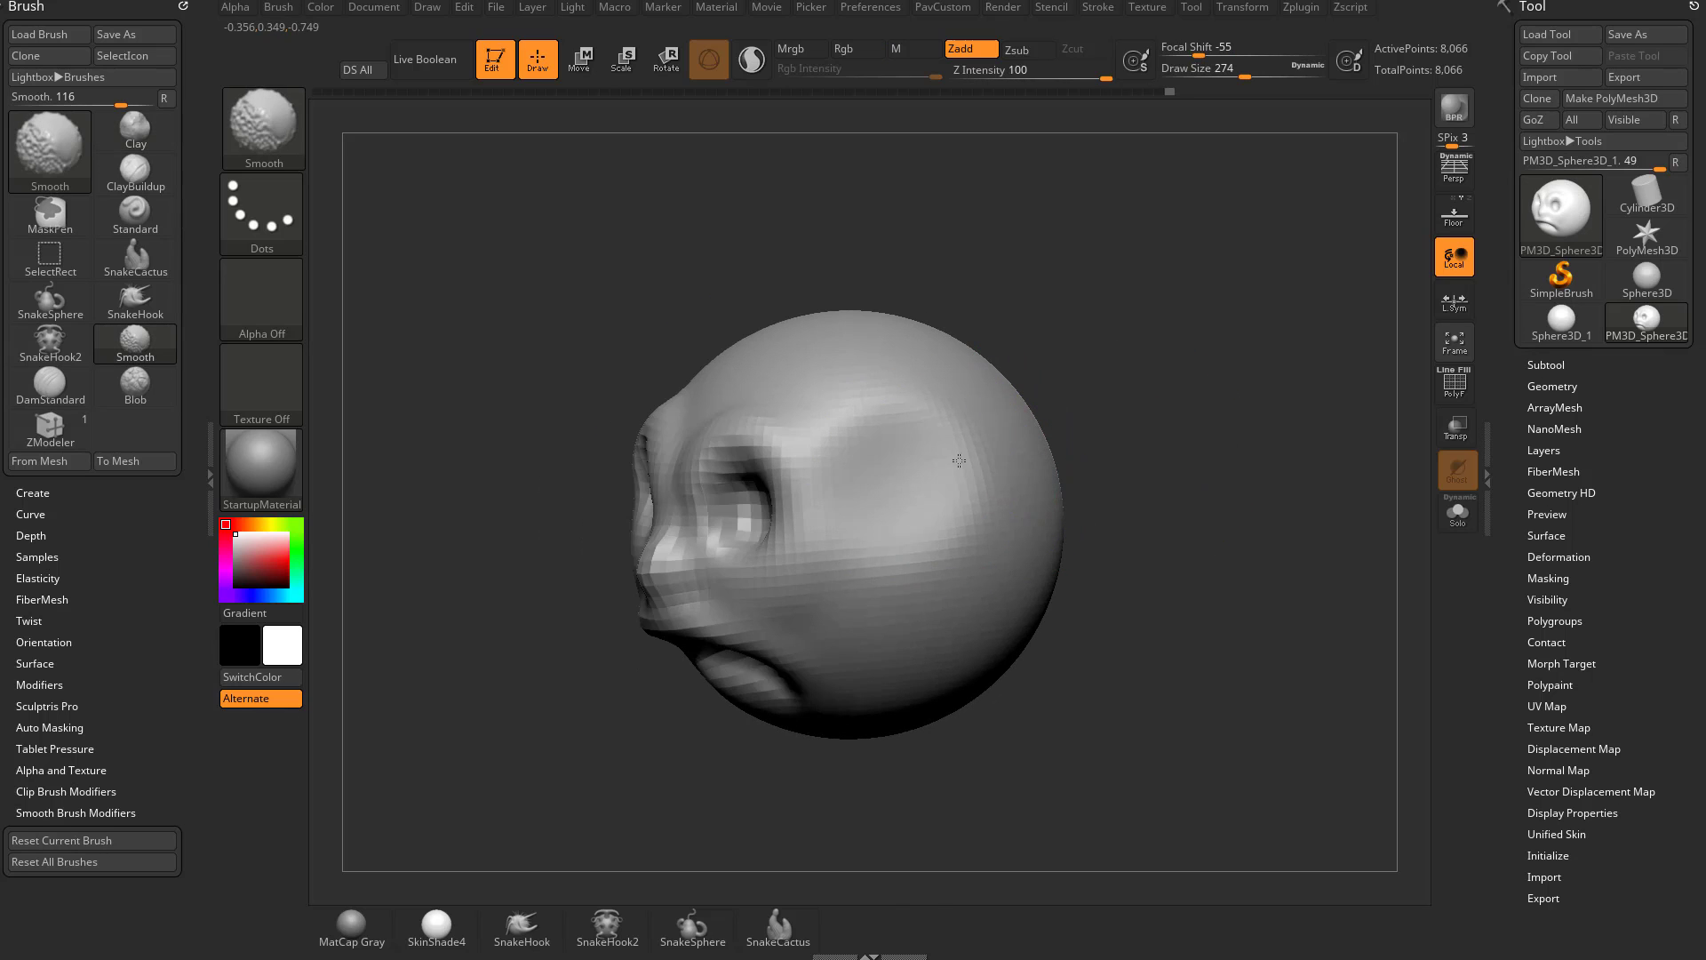
pyautogui.moveTo(1077, 464); pyautogui.dragTo(1184, 477)
# - Set the Draw Size to 234, carve the sides of the cheeks and jaw inward with the inverted Clay brush and smooth them
pyautogui.press('s')
pyautogui.moveTo(648, 578); pyautogui.dragTo(640, 578)
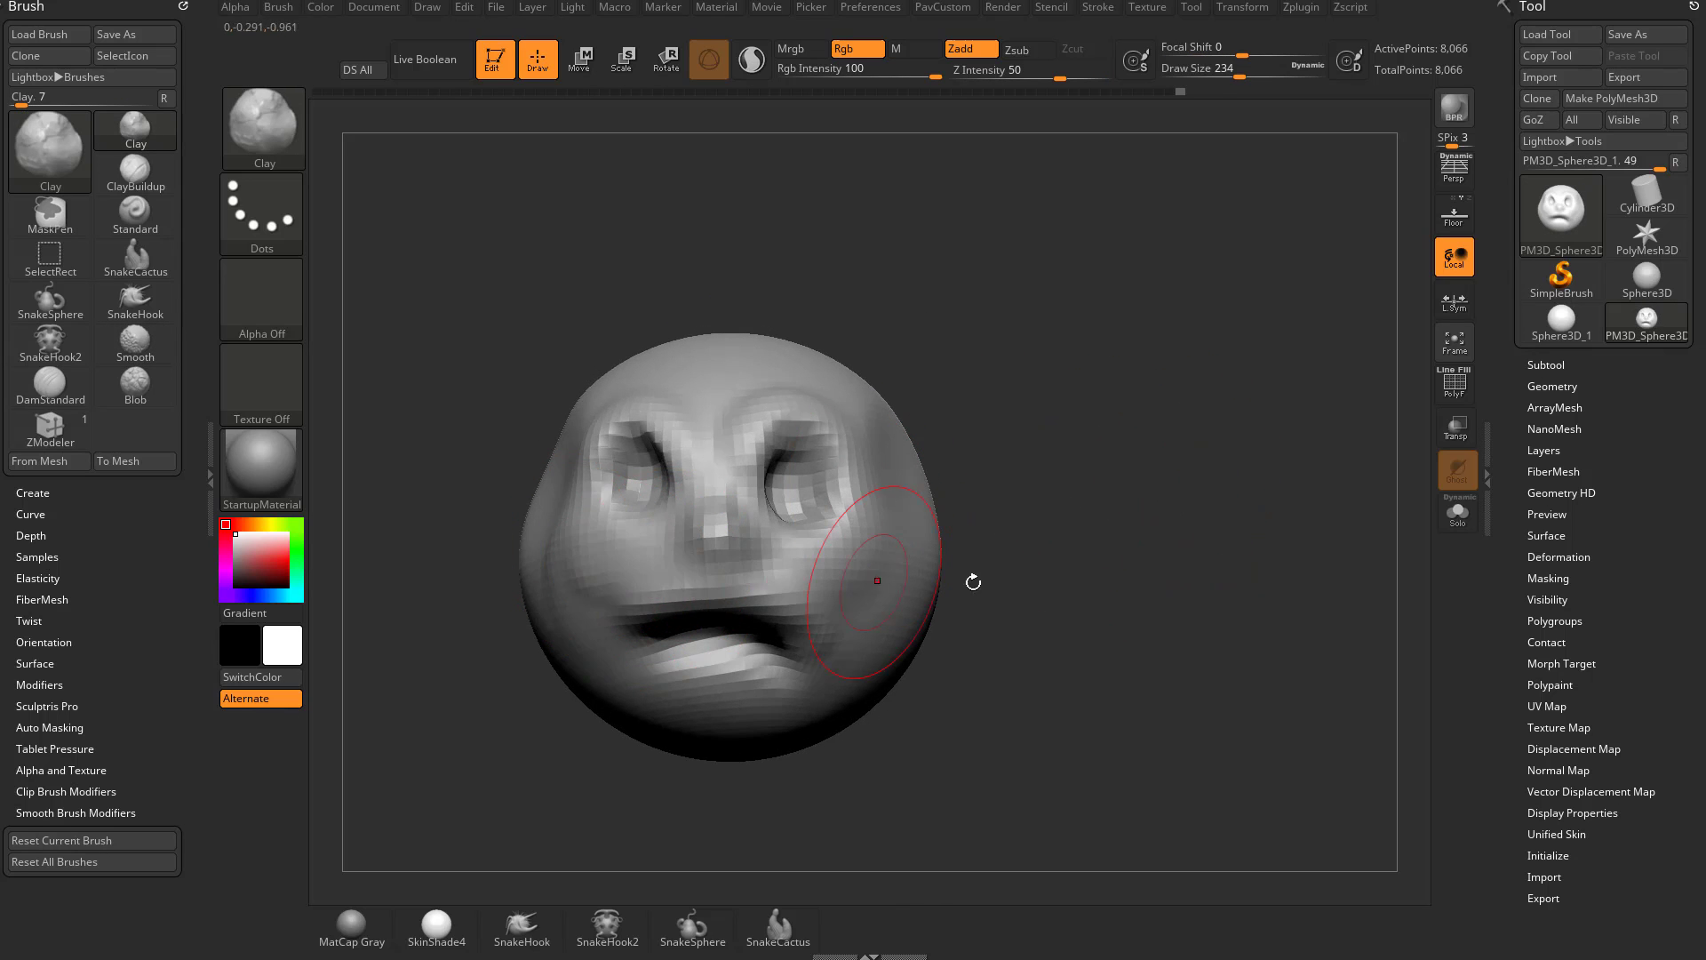
pyautogui.moveTo(971, 583)
pyautogui.mouseDown()
pyautogui.moveTo(739, 560)
pyautogui.moveTo(800, 548)
pyautogui.mouseUp()
pyautogui.moveTo(1134, 525); pyautogui.dragTo(1333, 525)
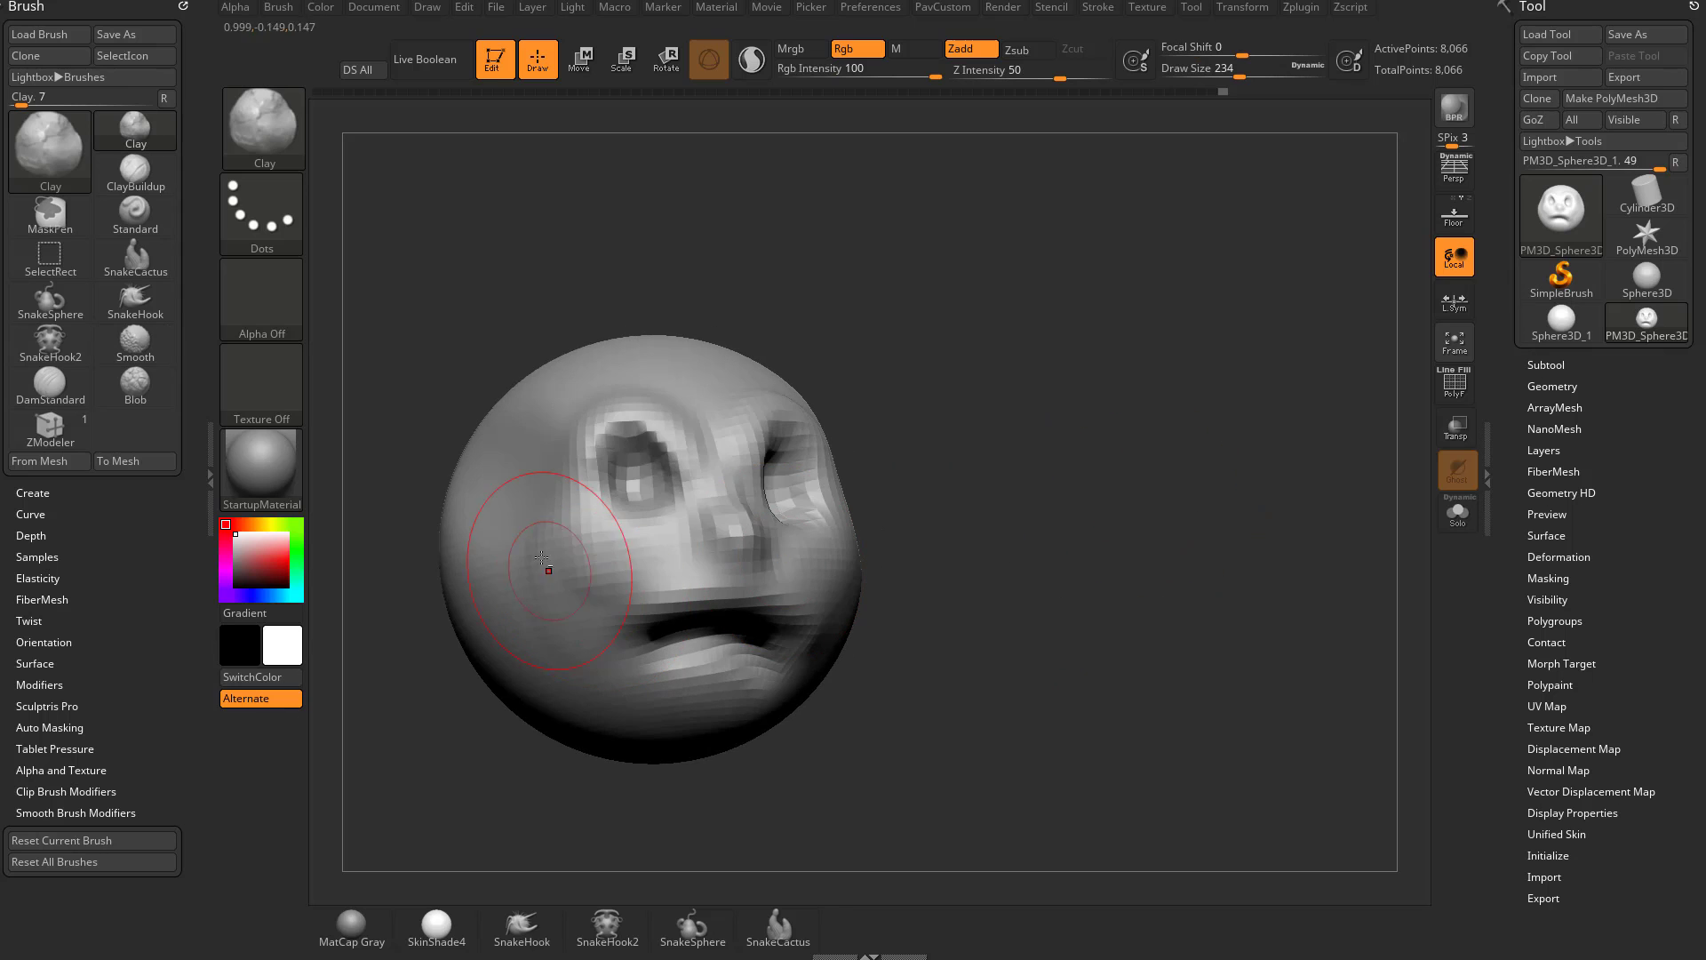
pyautogui.keyDown('alt'); pyautogui.moveTo(548, 571); pyautogui.dragTo(653, 672); pyautogui.keyUp('alt')
pyautogui.moveTo(1067, 578)
pyautogui.mouseDown()
pyautogui.moveTo(781, 602)
pyautogui.moveTo(809, 655)
pyautogui.mouseUp()
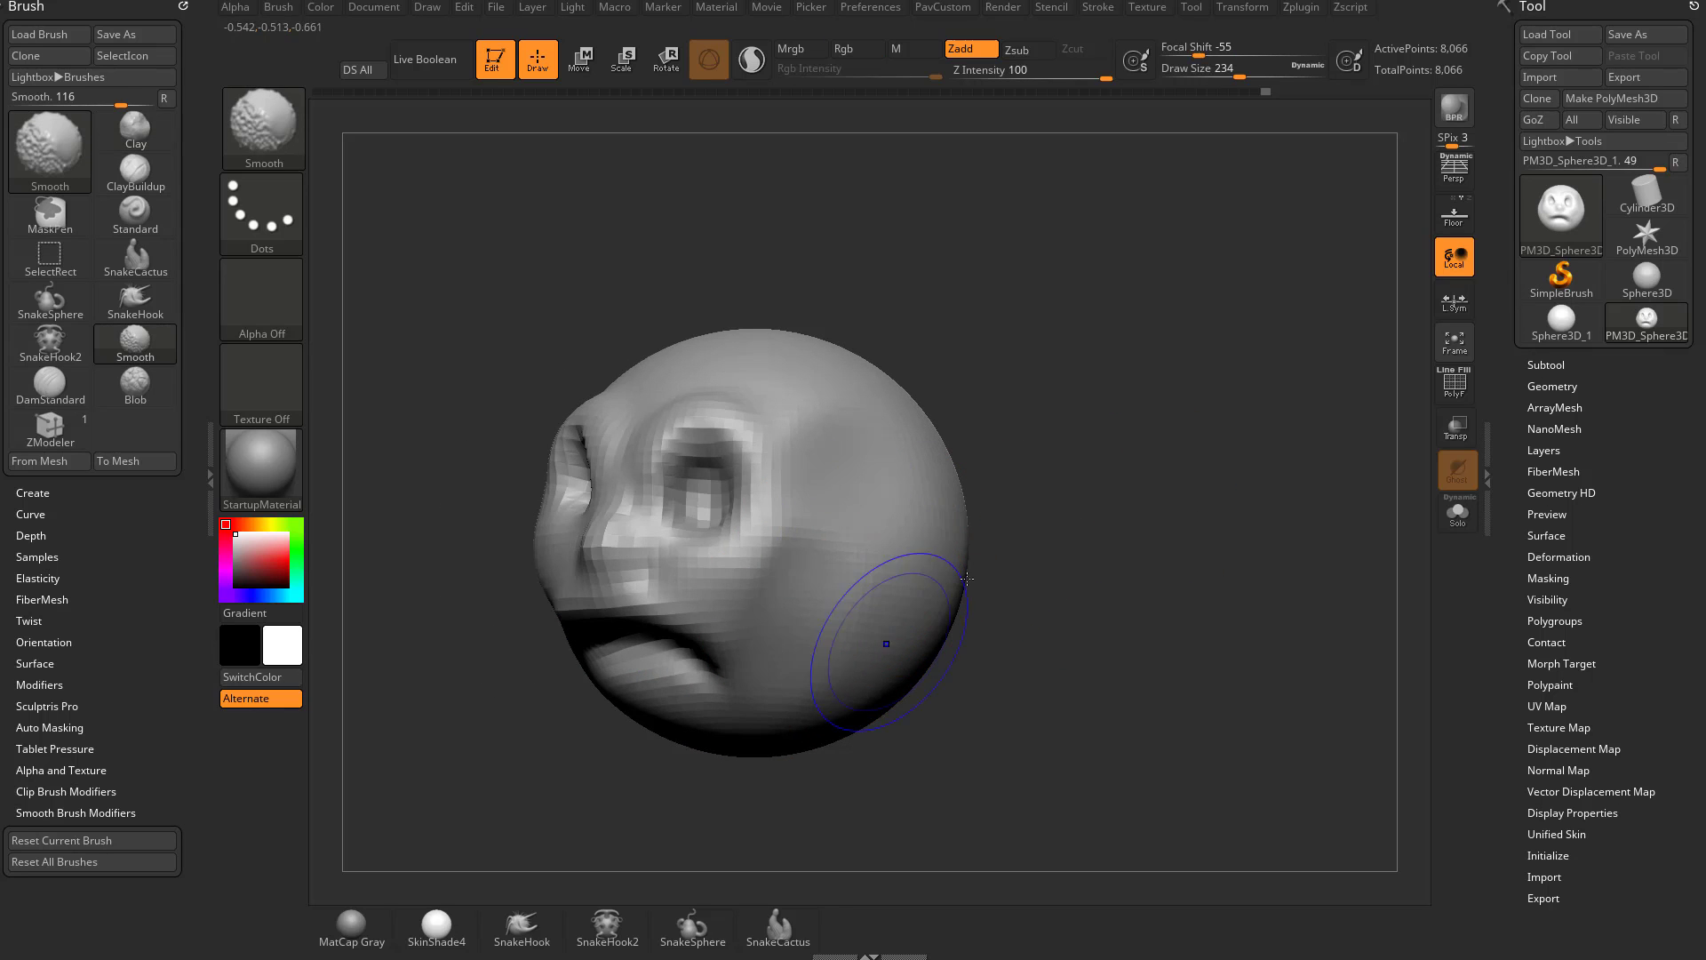
pyautogui.moveTo(978, 569)
pyautogui.mouseDown()
pyautogui.moveTo(1104, 501)
pyautogui.moveTo(968, 511)
pyautogui.mouseUp()
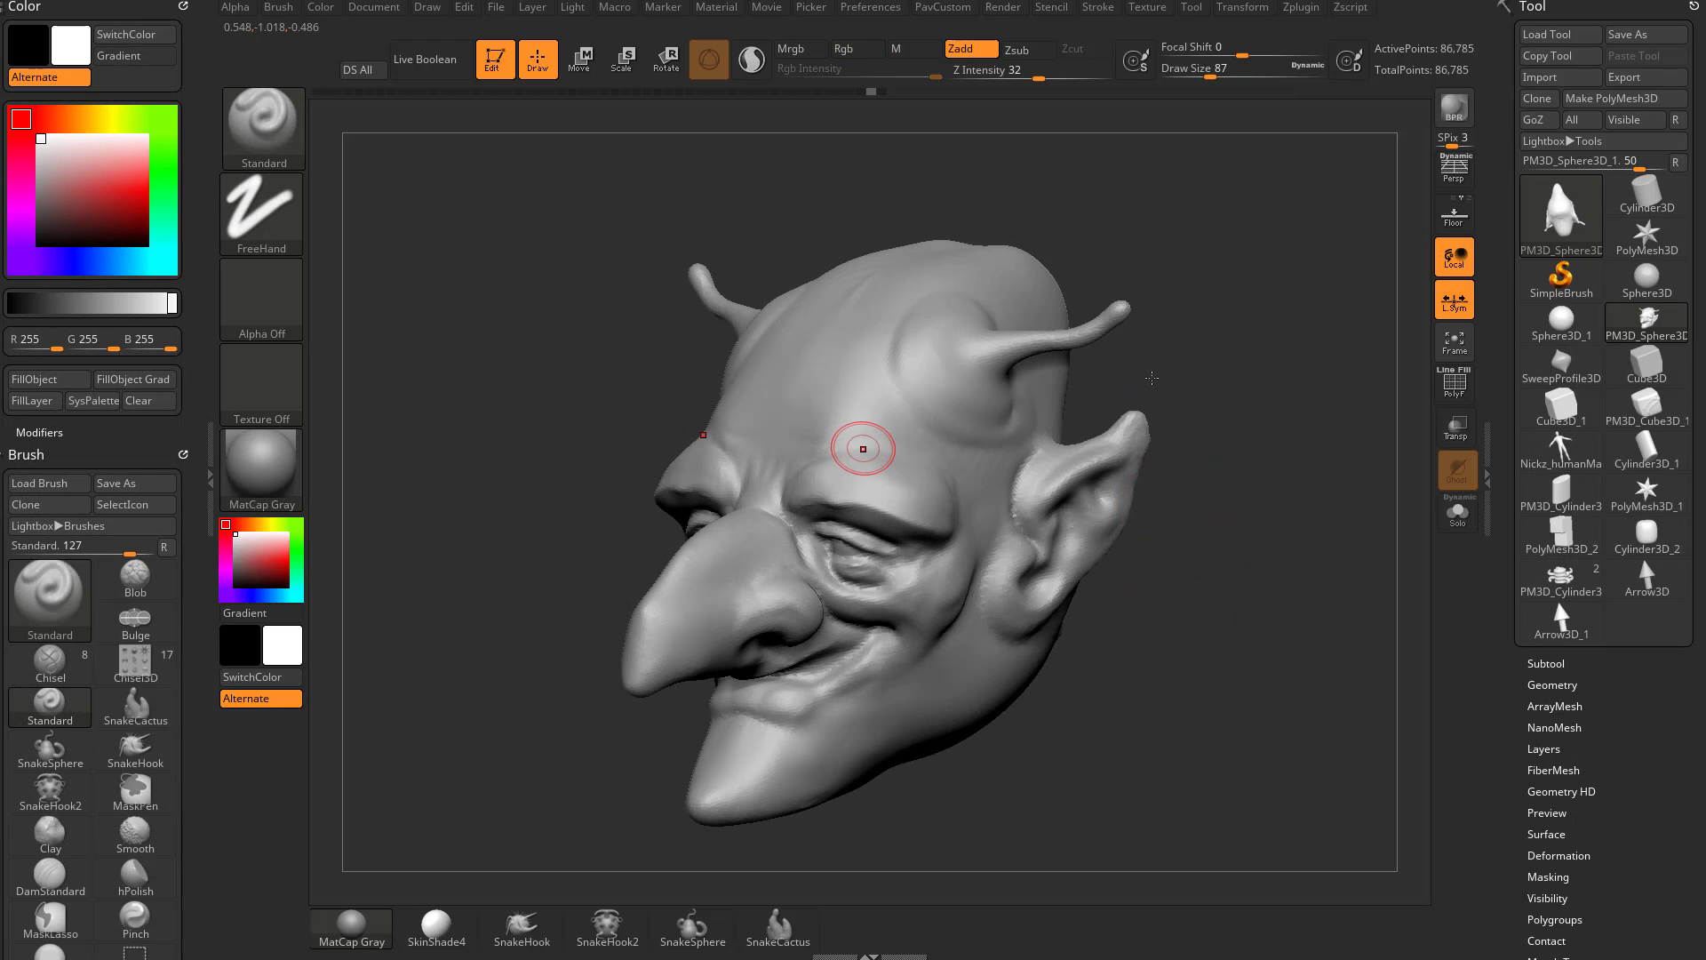
# - Load the Nickz_humanMaleAverage and Dog.ZTL sample tools from the LightBox library, ending with the dog as the active model, and hide LightBox
pyautogui.moveTo(1249, 394); pyautogui.dragTo(1251, 418)
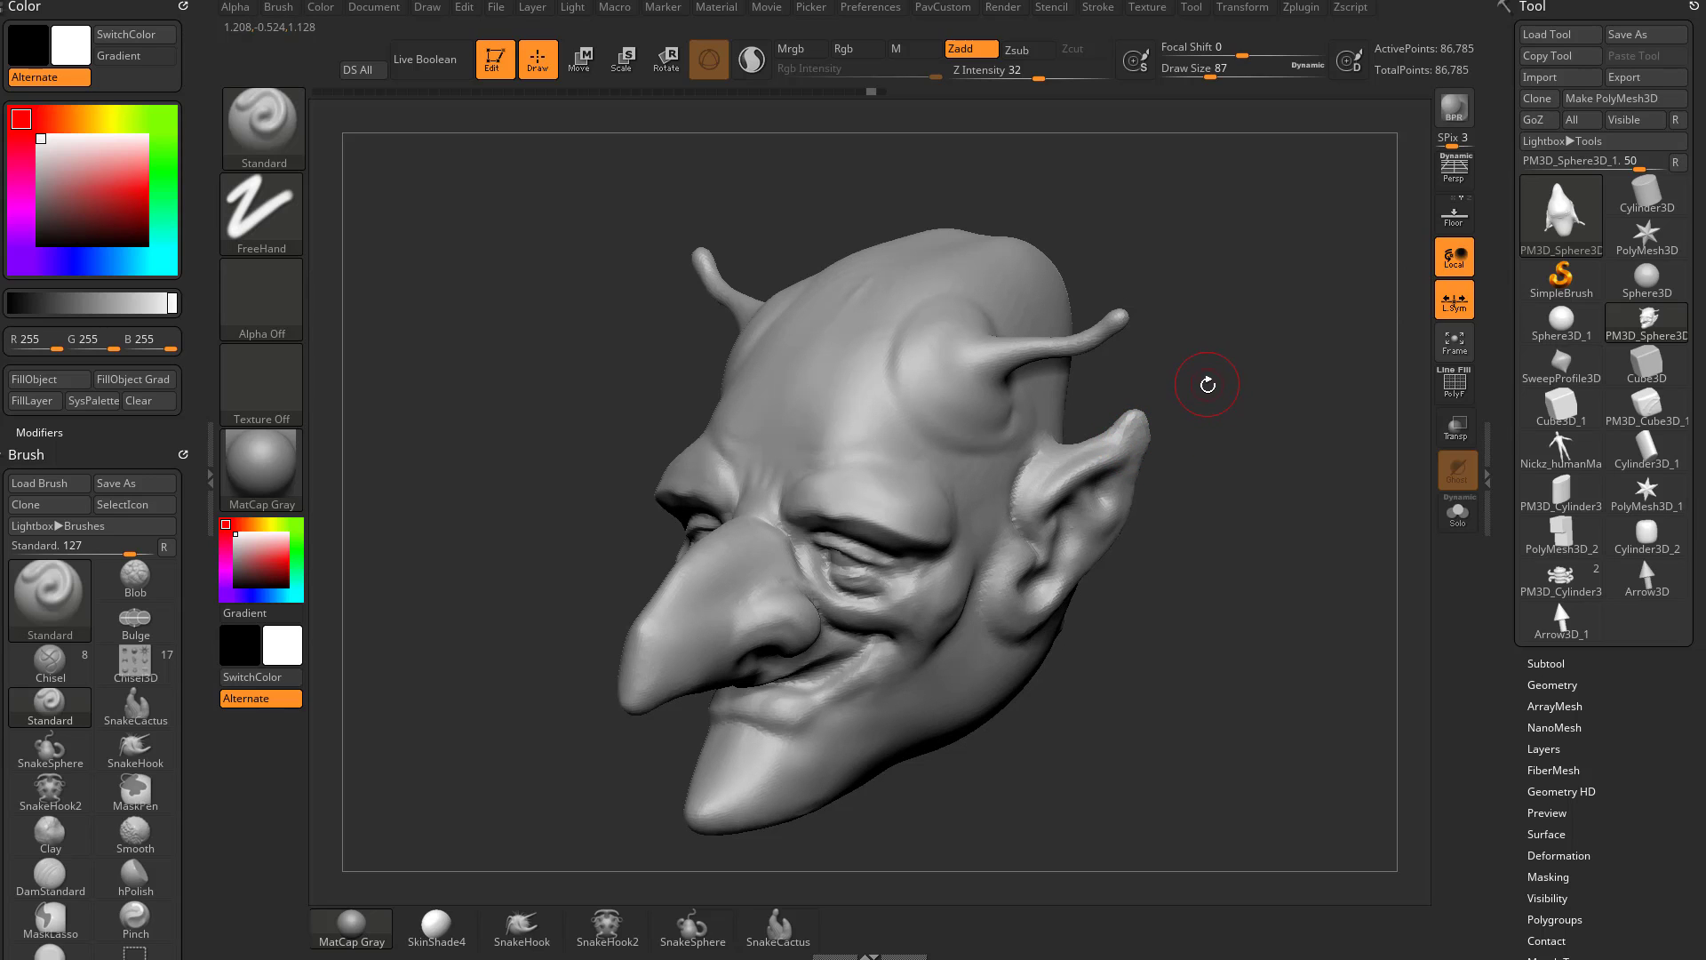
pyautogui.click(487, 115)
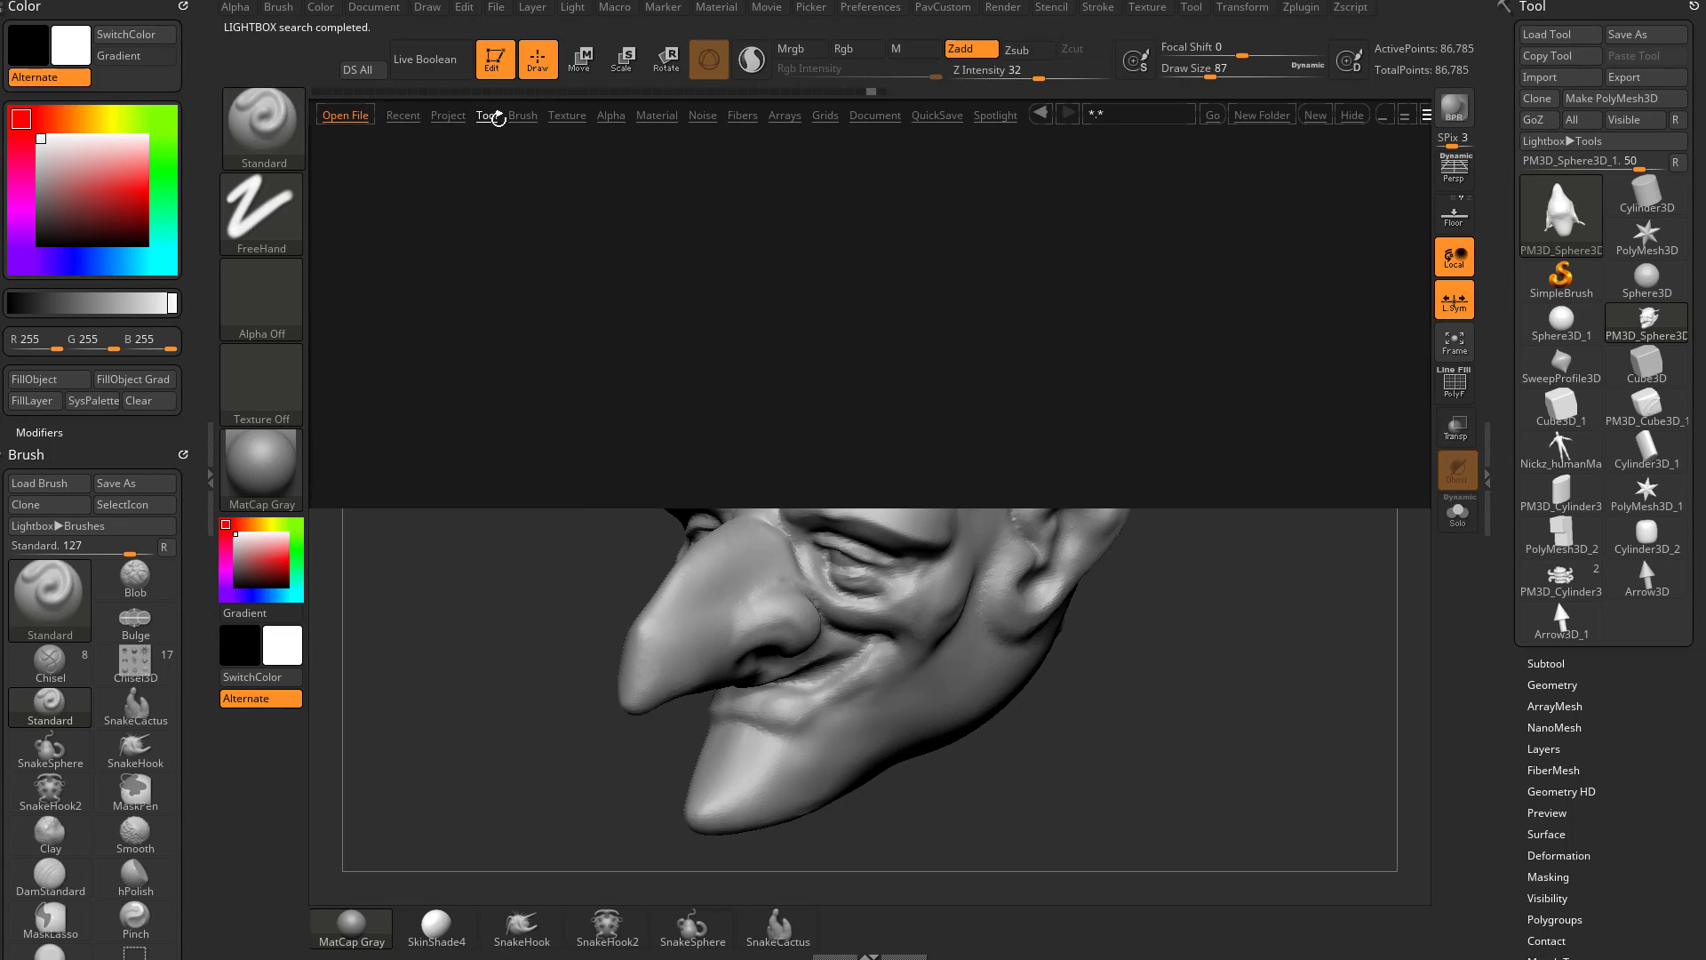
pyautogui.doubleClick(751, 399)
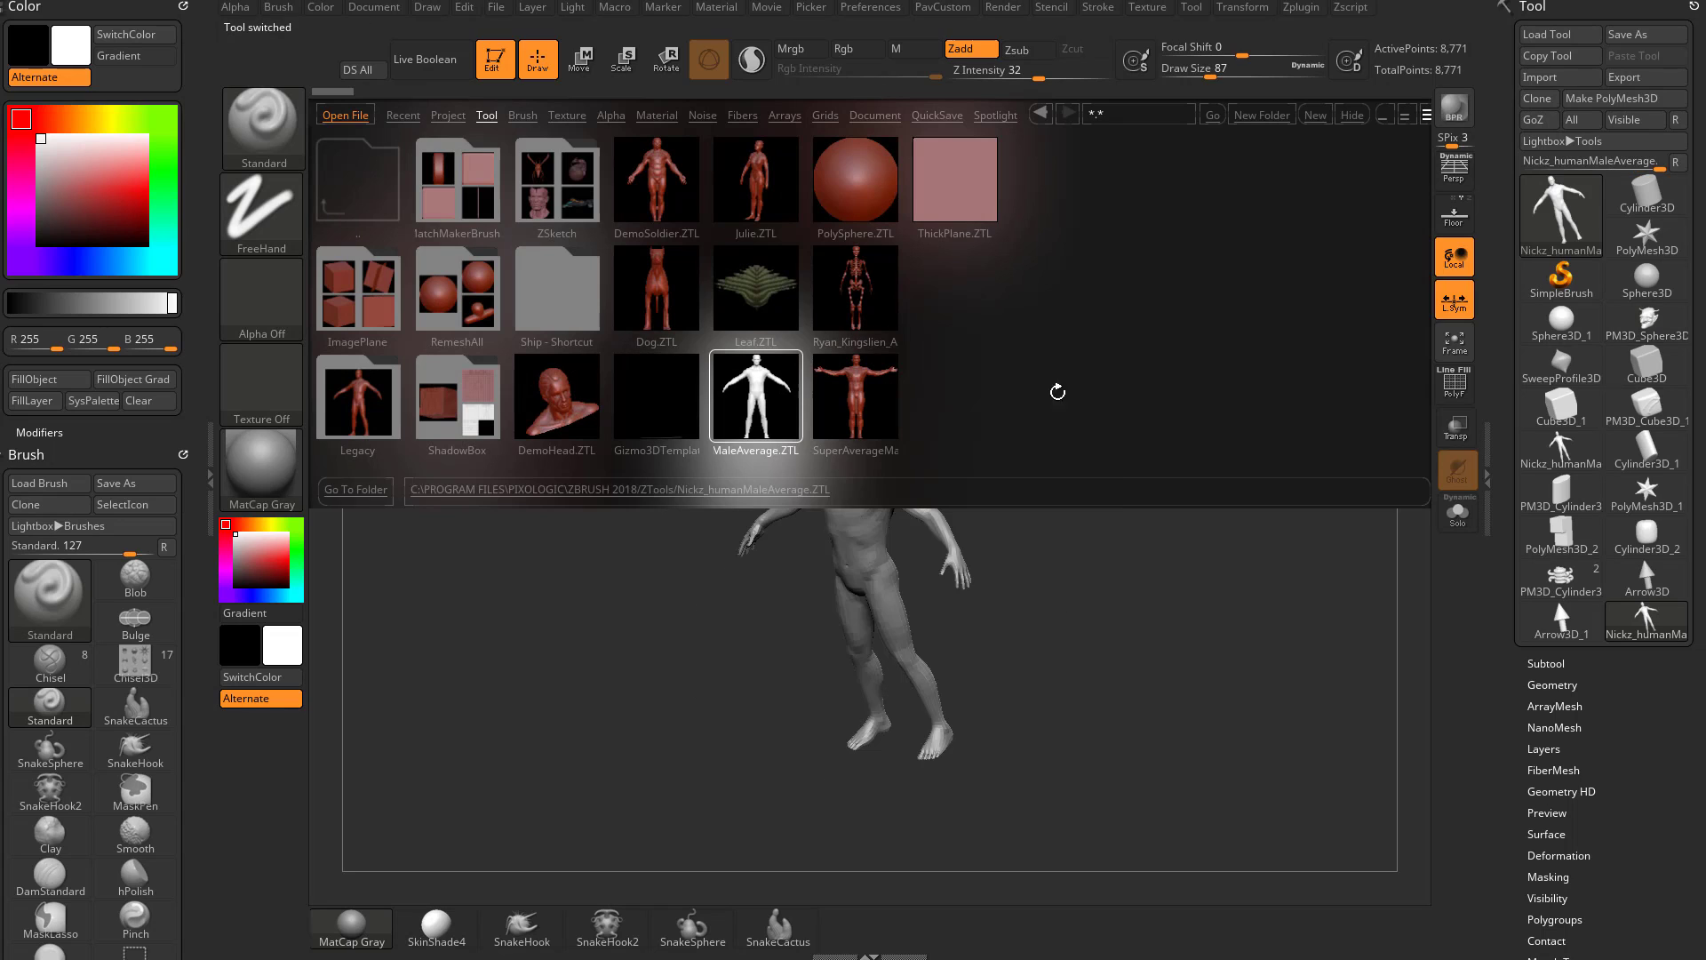
pyautogui.doubleClick(652, 300)
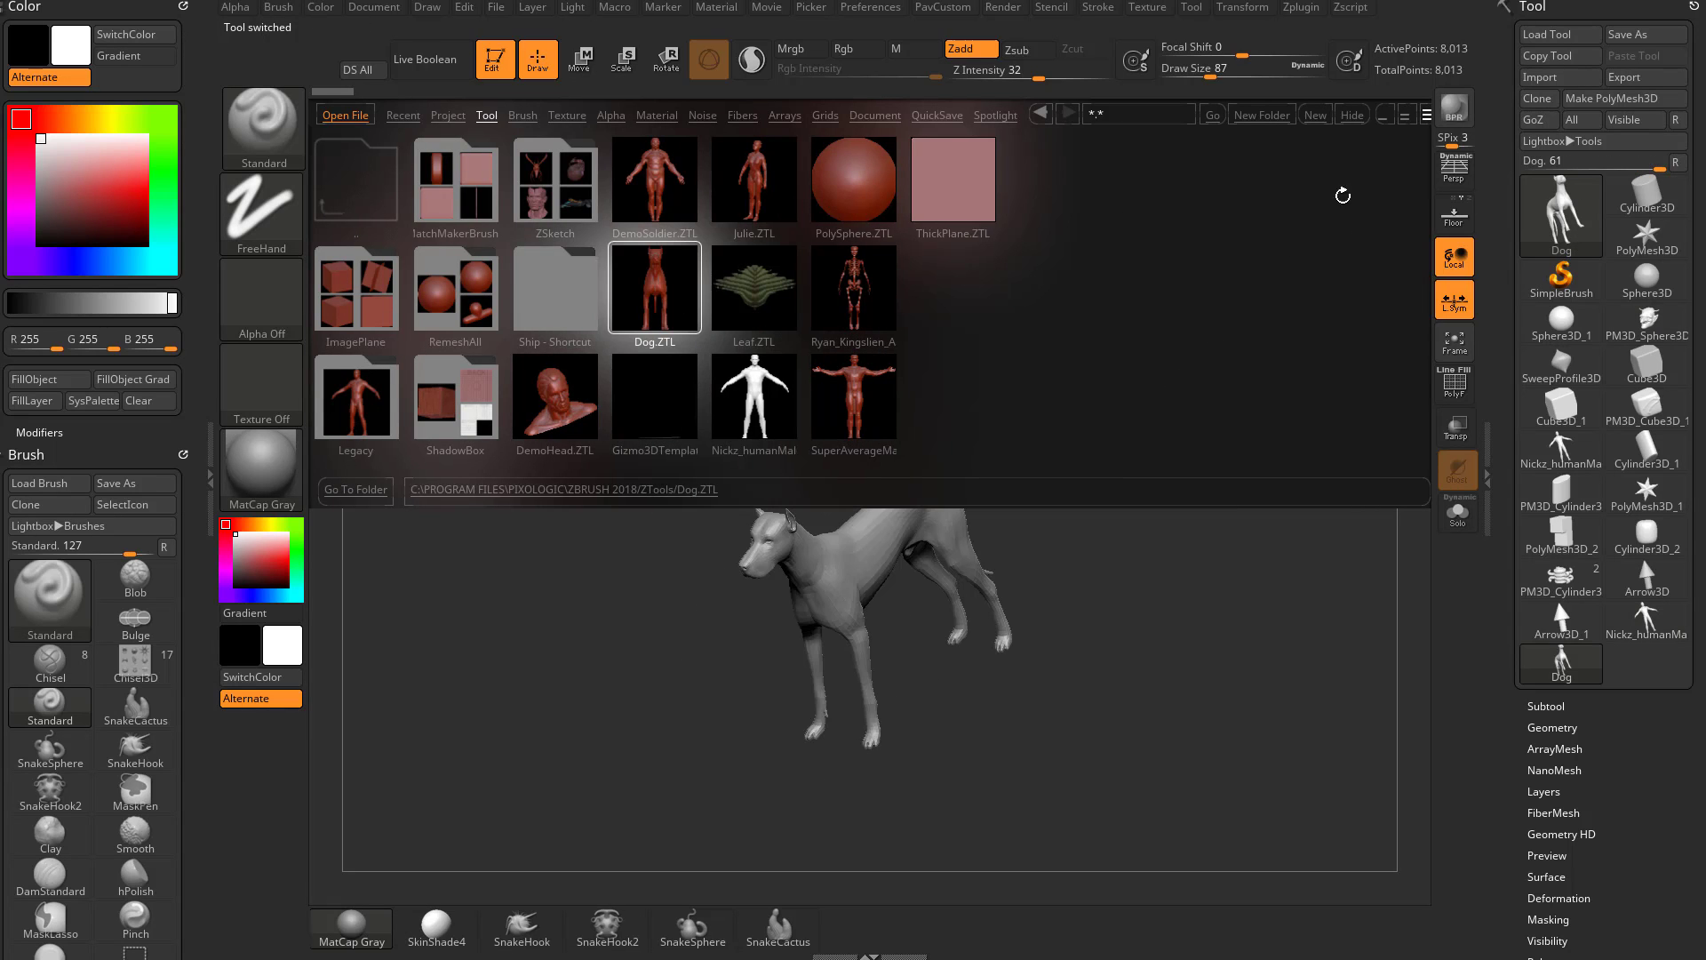
pyautogui.click(1345, 115)
pyautogui.keyDown('ctrl'); pyautogui.moveTo(1119, 442); pyautogui.dragTo(1176, 377, button='right'); pyautogui.keyUp('ctrl')
pyautogui.moveTo(1177, 377); pyautogui.dragTo(805, 469)
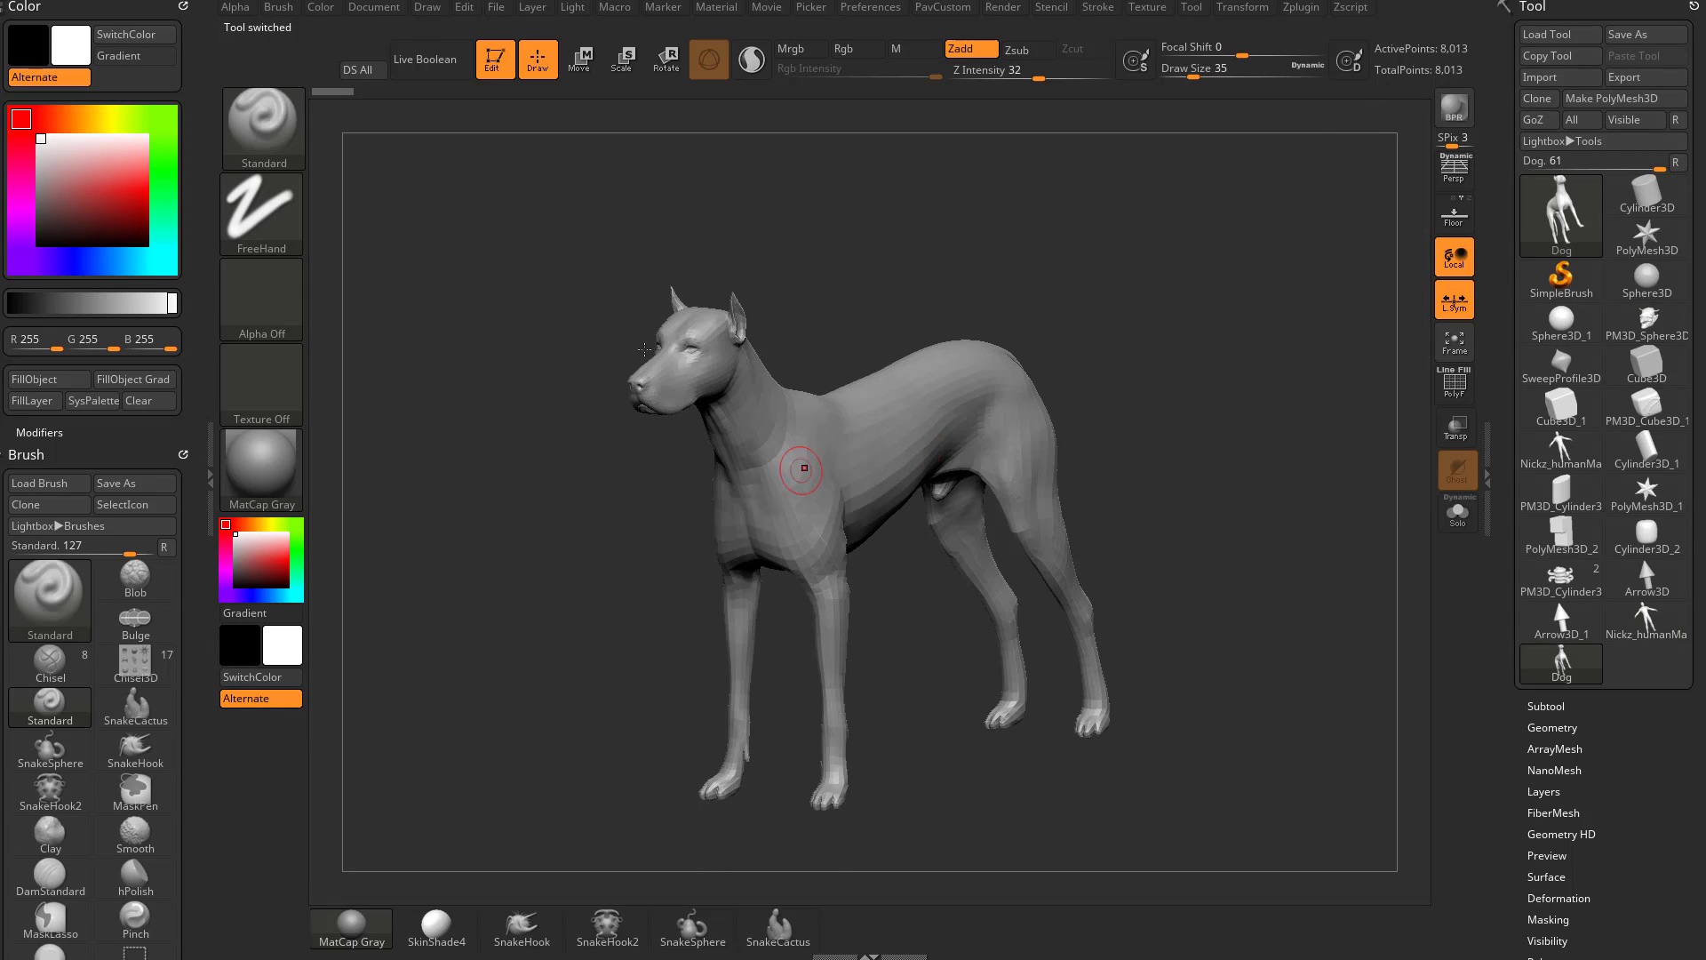
# - Try a Standard brush stroke on the dog's shoulder and chest, undo it and set the Draw Size to 18
pyautogui.keyDown('ctrl'); pyautogui.moveTo(914, 311); pyautogui.dragTo(1158, 323, button='right'); pyautogui.keyUp('ctrl')
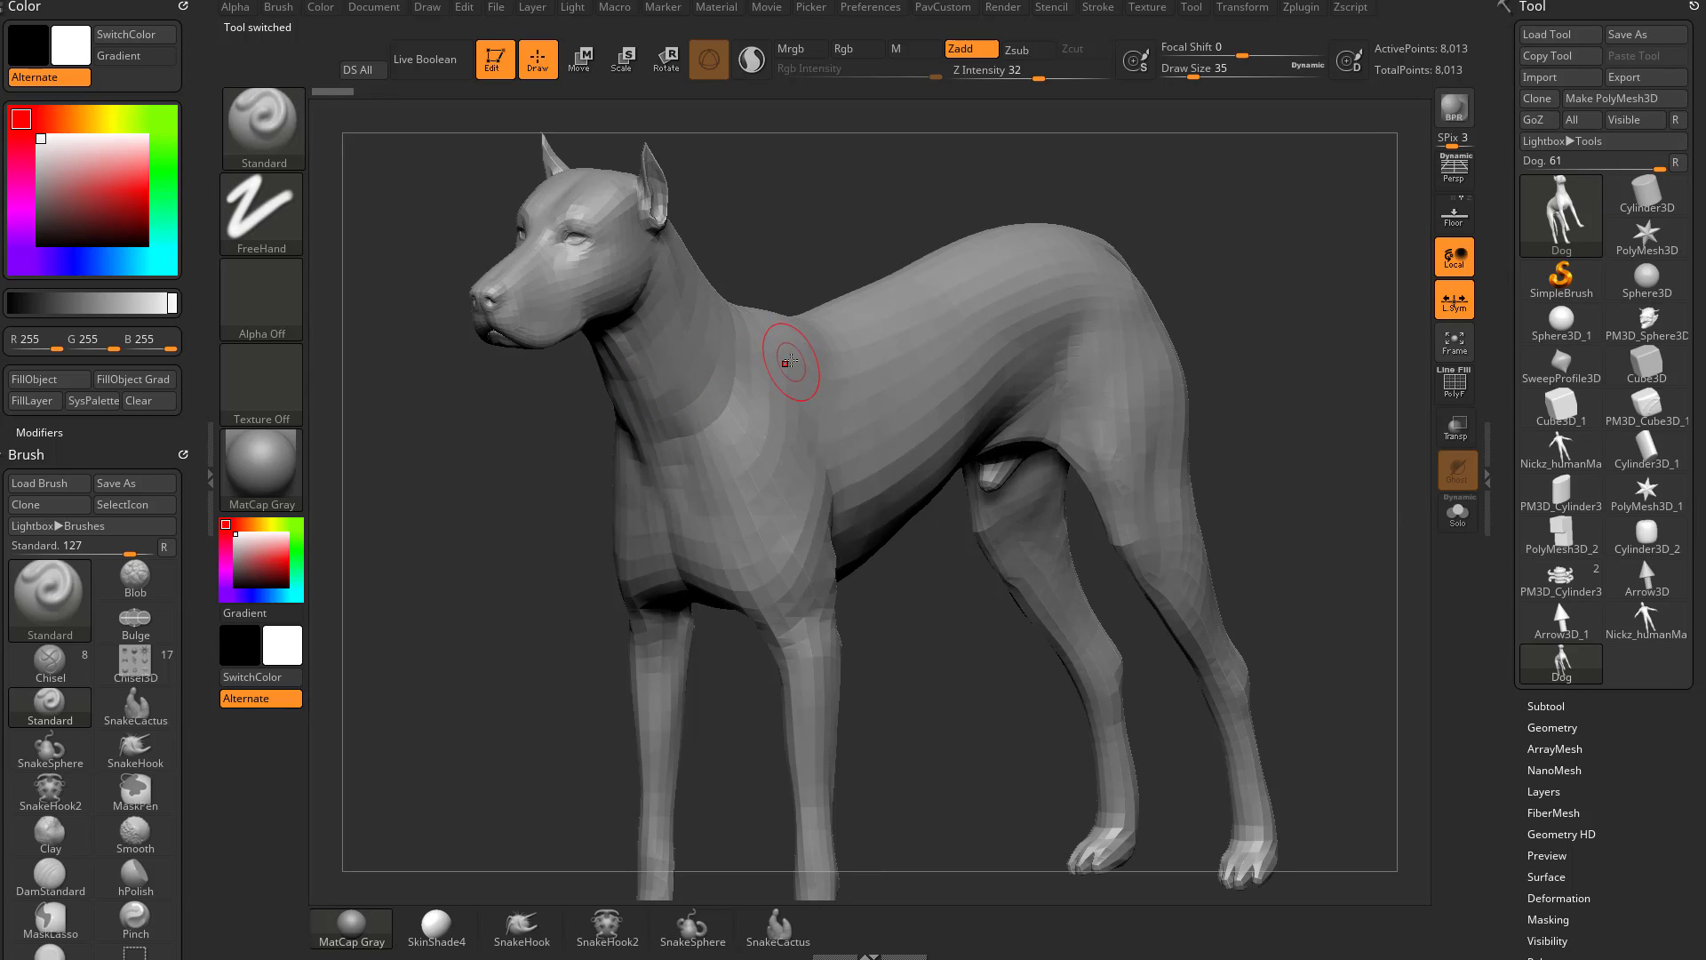
pyautogui.moveTo(764, 411); pyautogui.dragTo(773, 551)
pyautogui.hotkey('ctrl', 'z')
pyautogui.keyDown('alt'); pyautogui.moveTo(1280, 233); pyautogui.dragTo(1298, 411); pyautogui.keyUp('alt')
pyautogui.press('s')
pyautogui.click(1224, 351)
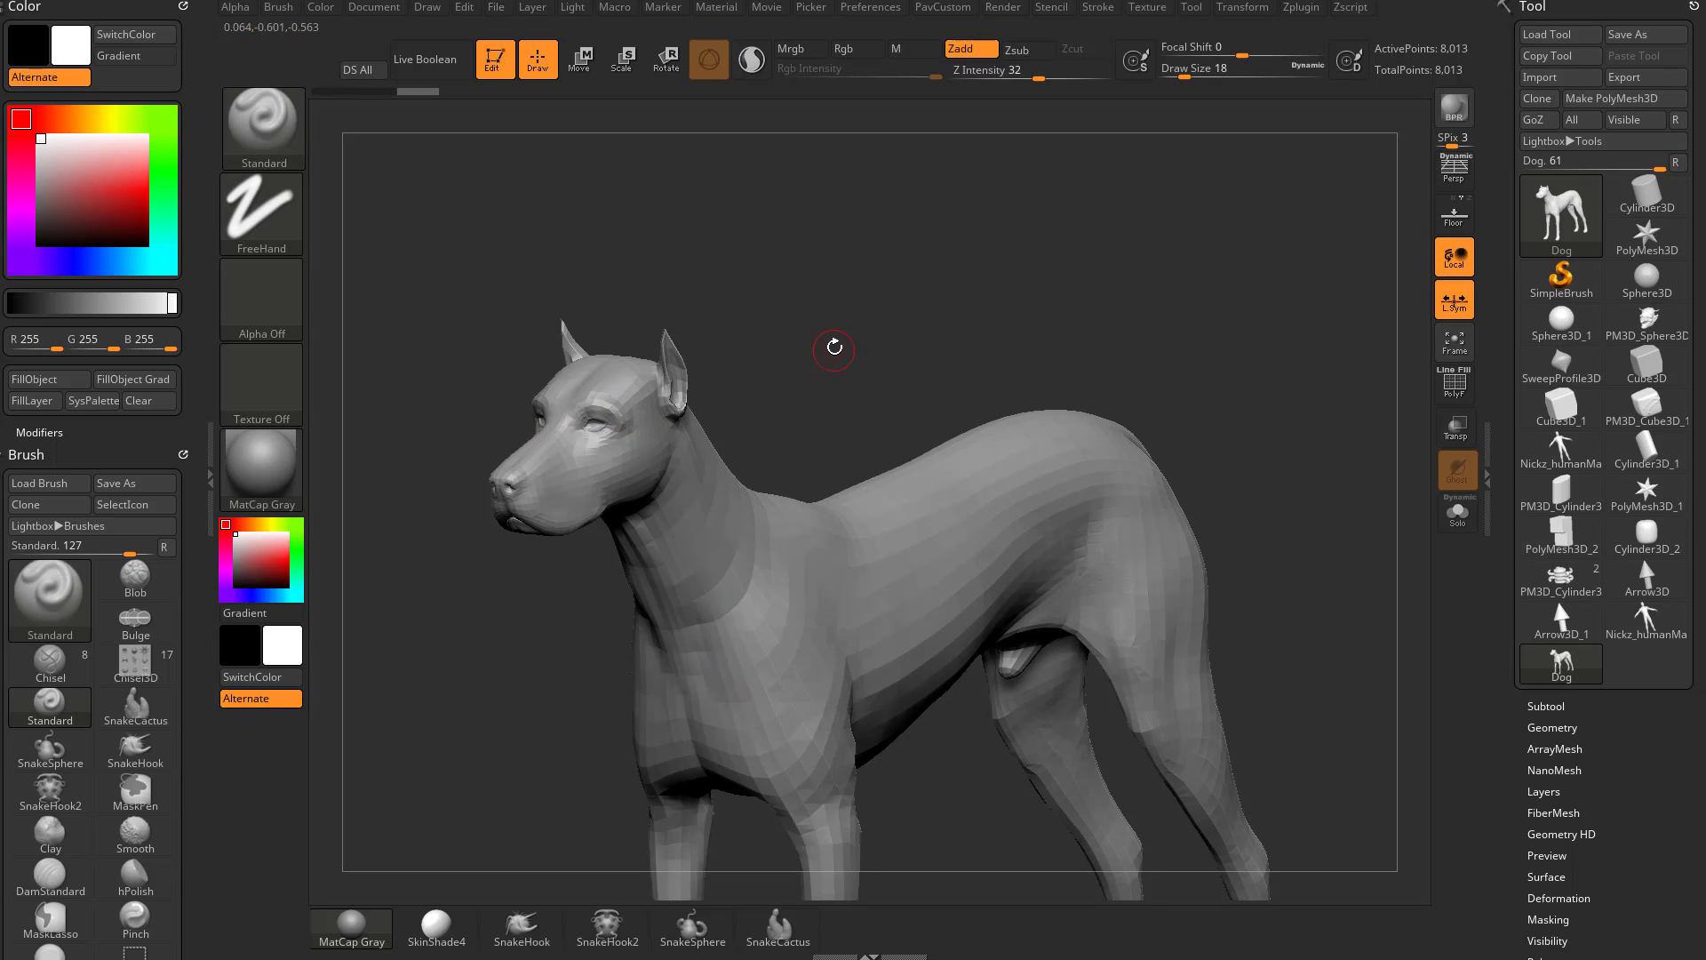
# - Inspect the dog's head up close, touching the ear and eye with the Standard brush to rotate around each spot
pyautogui.moveTo(834, 348); pyautogui.dragTo(951, 320)
pyautogui.keyDown('ctrl'); pyautogui.moveTo(791, 373); pyautogui.dragTo(998, 252, button='right'); pyautogui.keyUp('ctrl')
pyautogui.moveTo(998, 251); pyautogui.dragTo(884, 323)
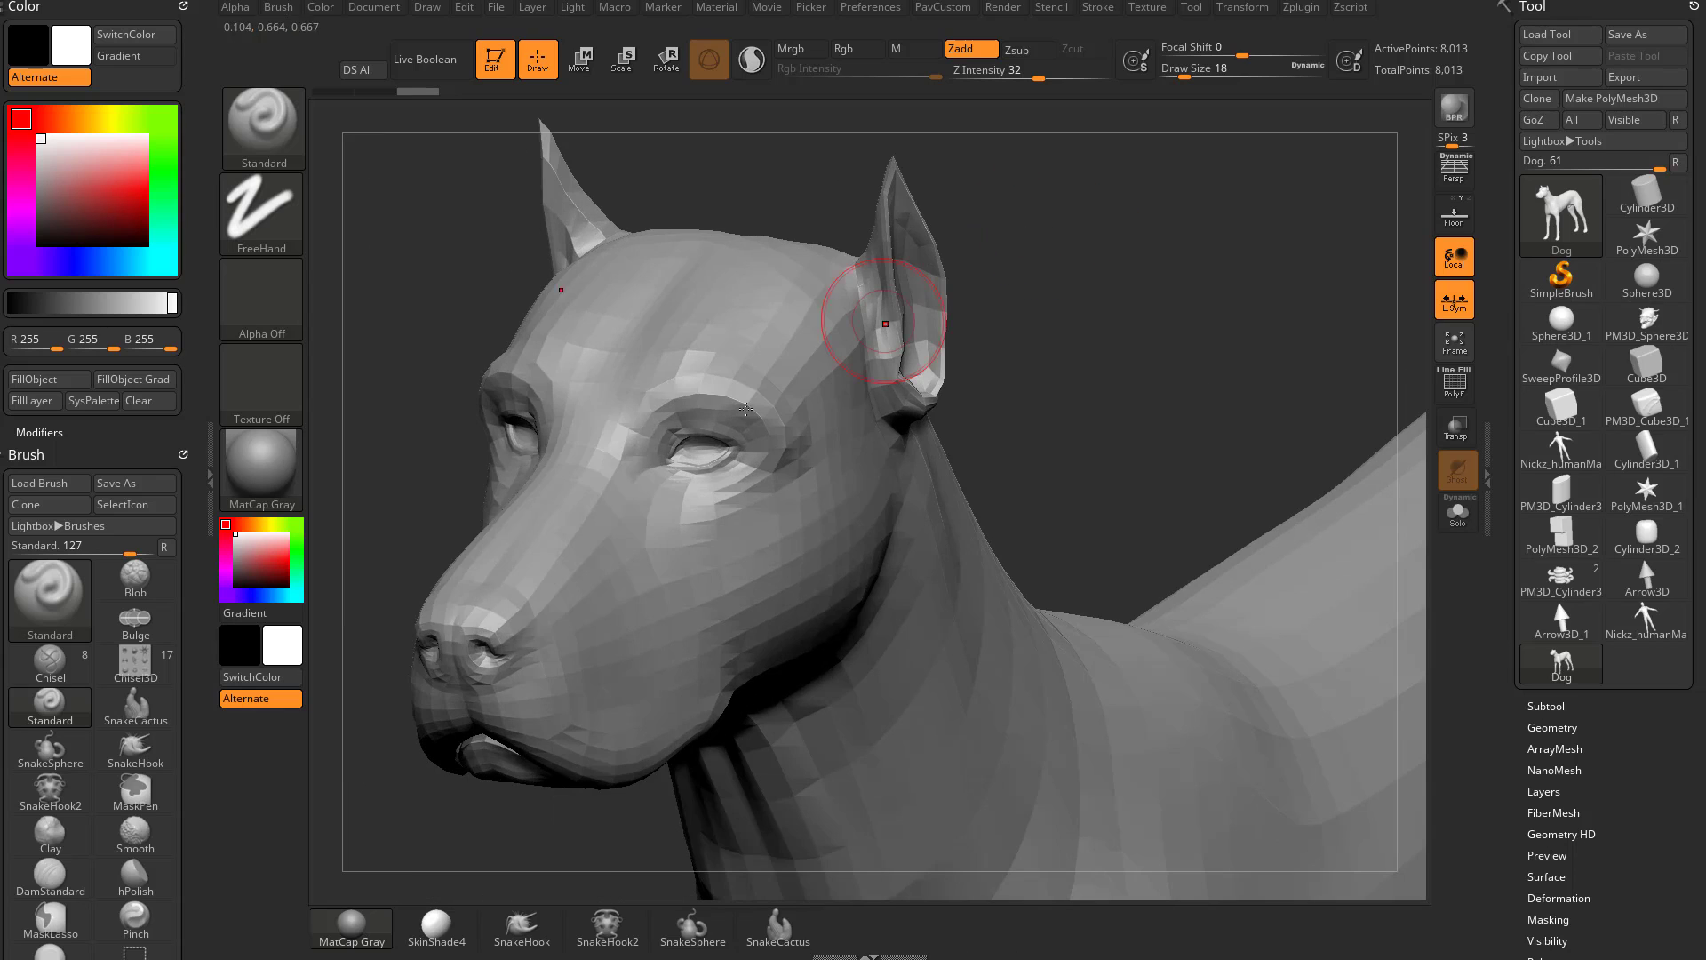
pyautogui.moveTo(496, 619)
pyautogui.mouseDown(button='right')
pyautogui.moveTo(551, 640)
pyautogui.moveTo(488, 733)
pyautogui.moveTo(392, 760)
pyautogui.moveTo(450, 724)
pyautogui.mouseUp(button='right')
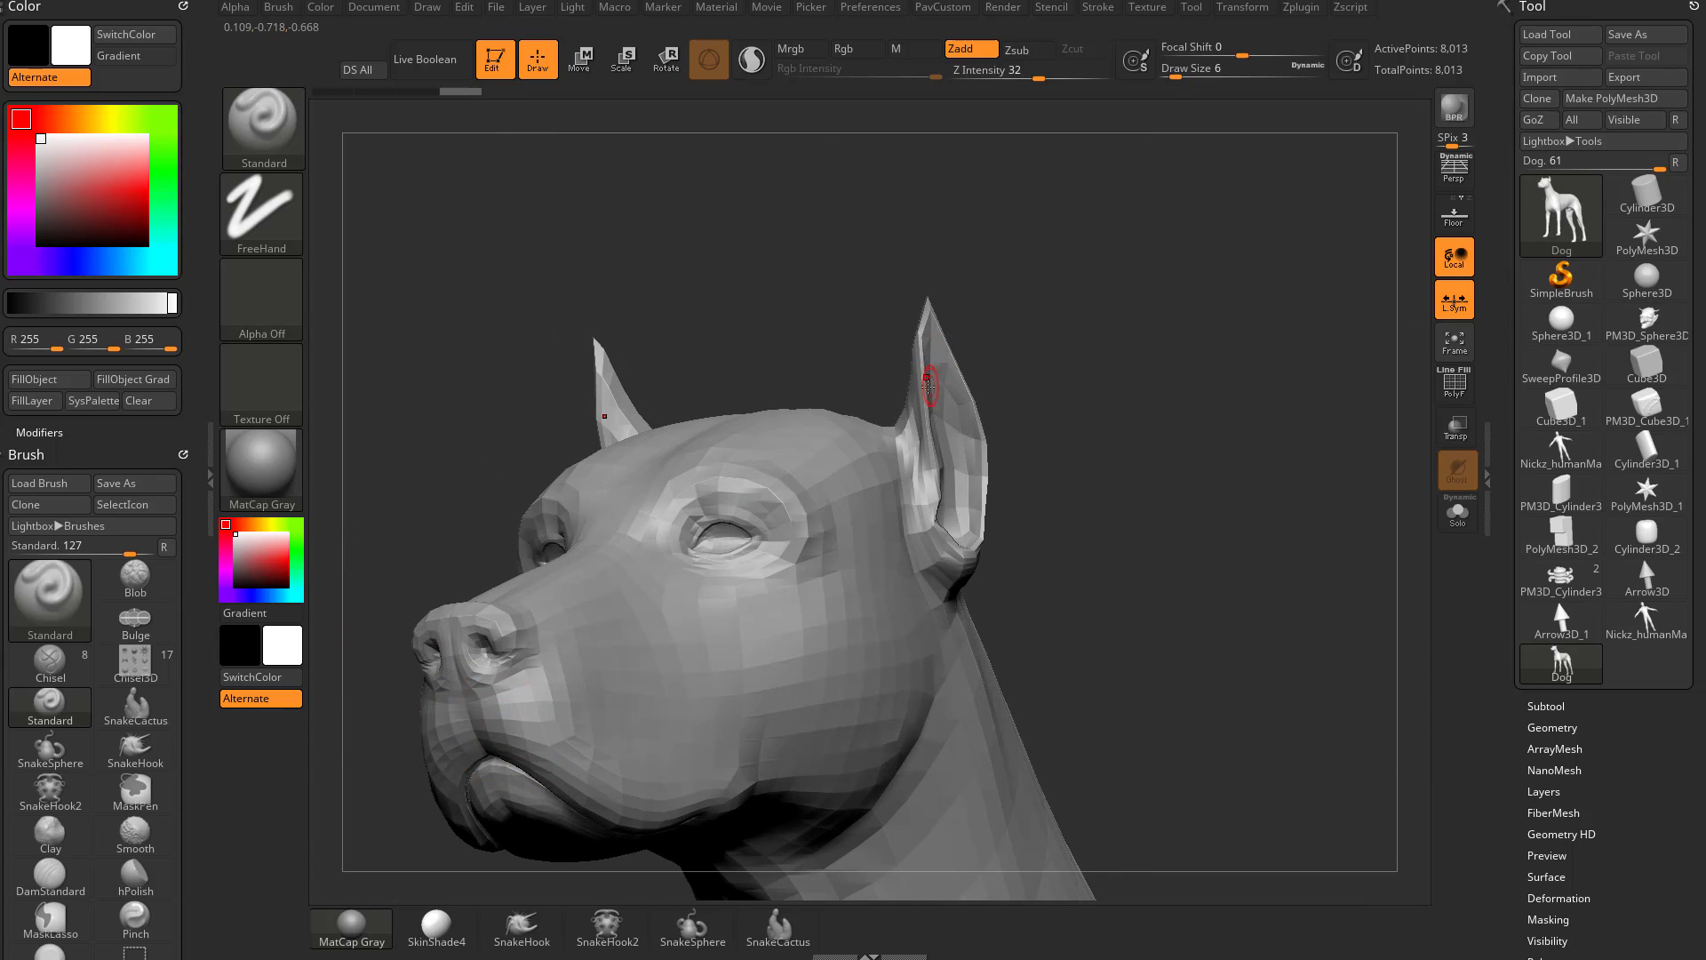
pyautogui.moveTo(1123, 344)
pyautogui.mouseDown()
pyautogui.moveTo(871, 471)
pyautogui.moveTo(685, 518)
pyautogui.moveTo(726, 535)
pyautogui.mouseUp()
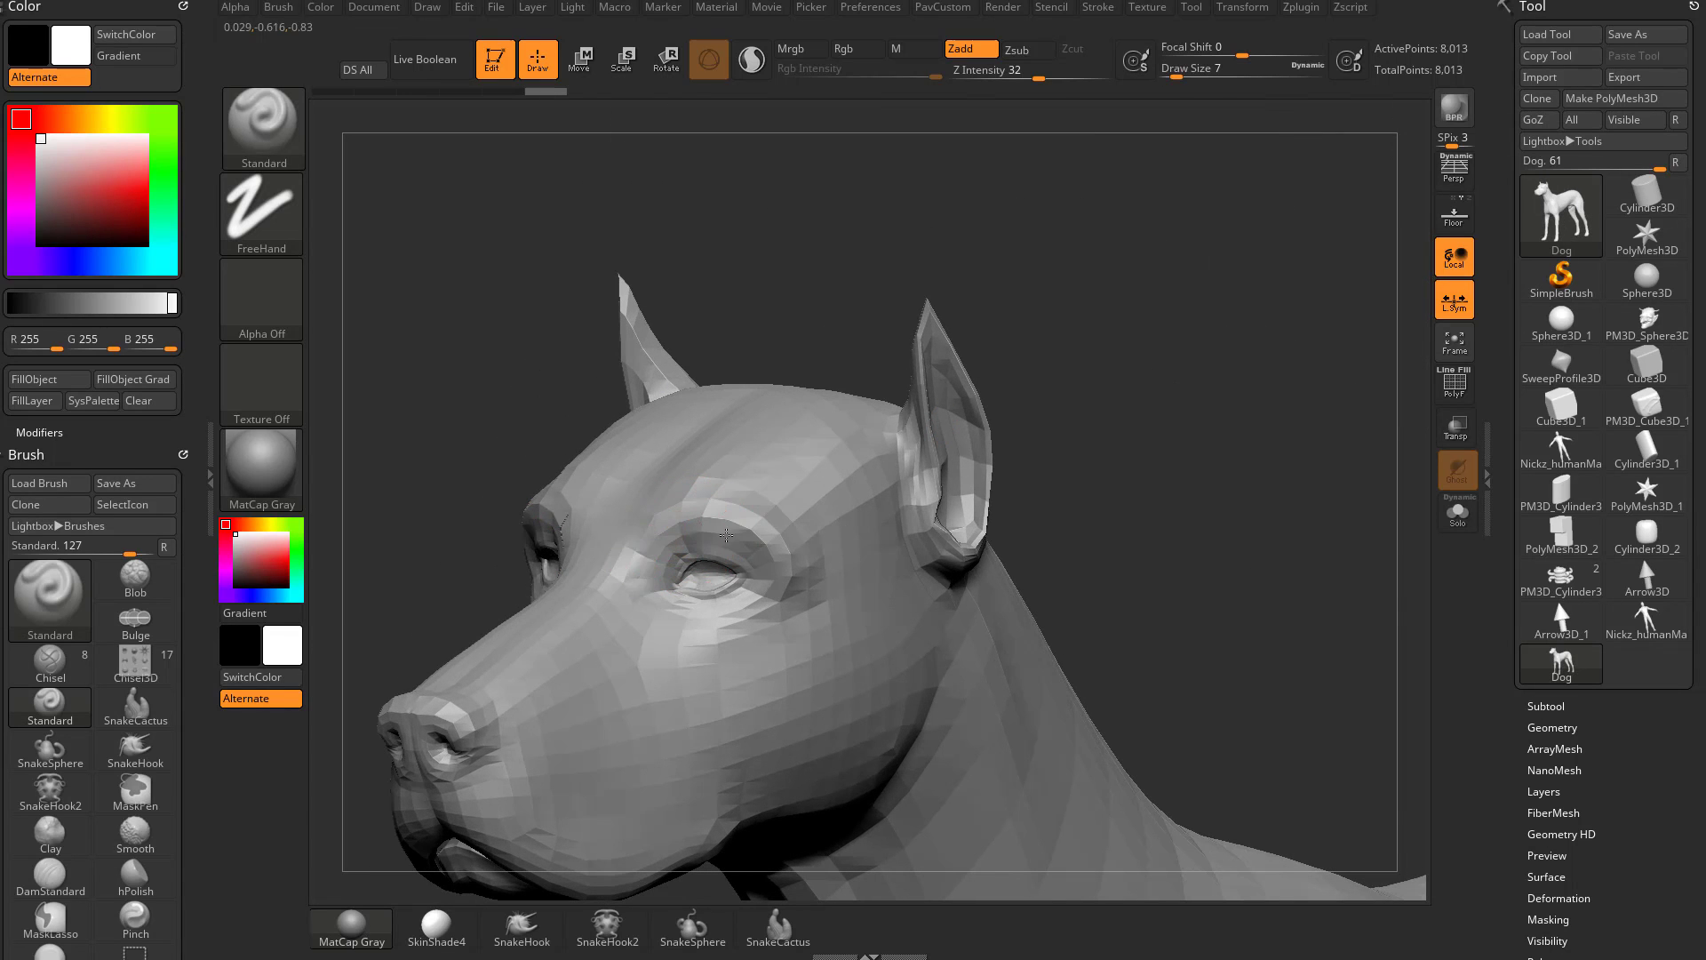
pyautogui.keyDown('alt'); pyautogui.moveTo(1144, 483); pyautogui.dragTo(1100, 396); pyautogui.keyUp('alt')
# - Examine the dog's front paw from several sides, including its underside, and return to a view of the body
pyautogui.keyDown('alt'); pyautogui.moveTo(639, 800); pyautogui.dragTo(870, 565); pyautogui.keyUp('alt')
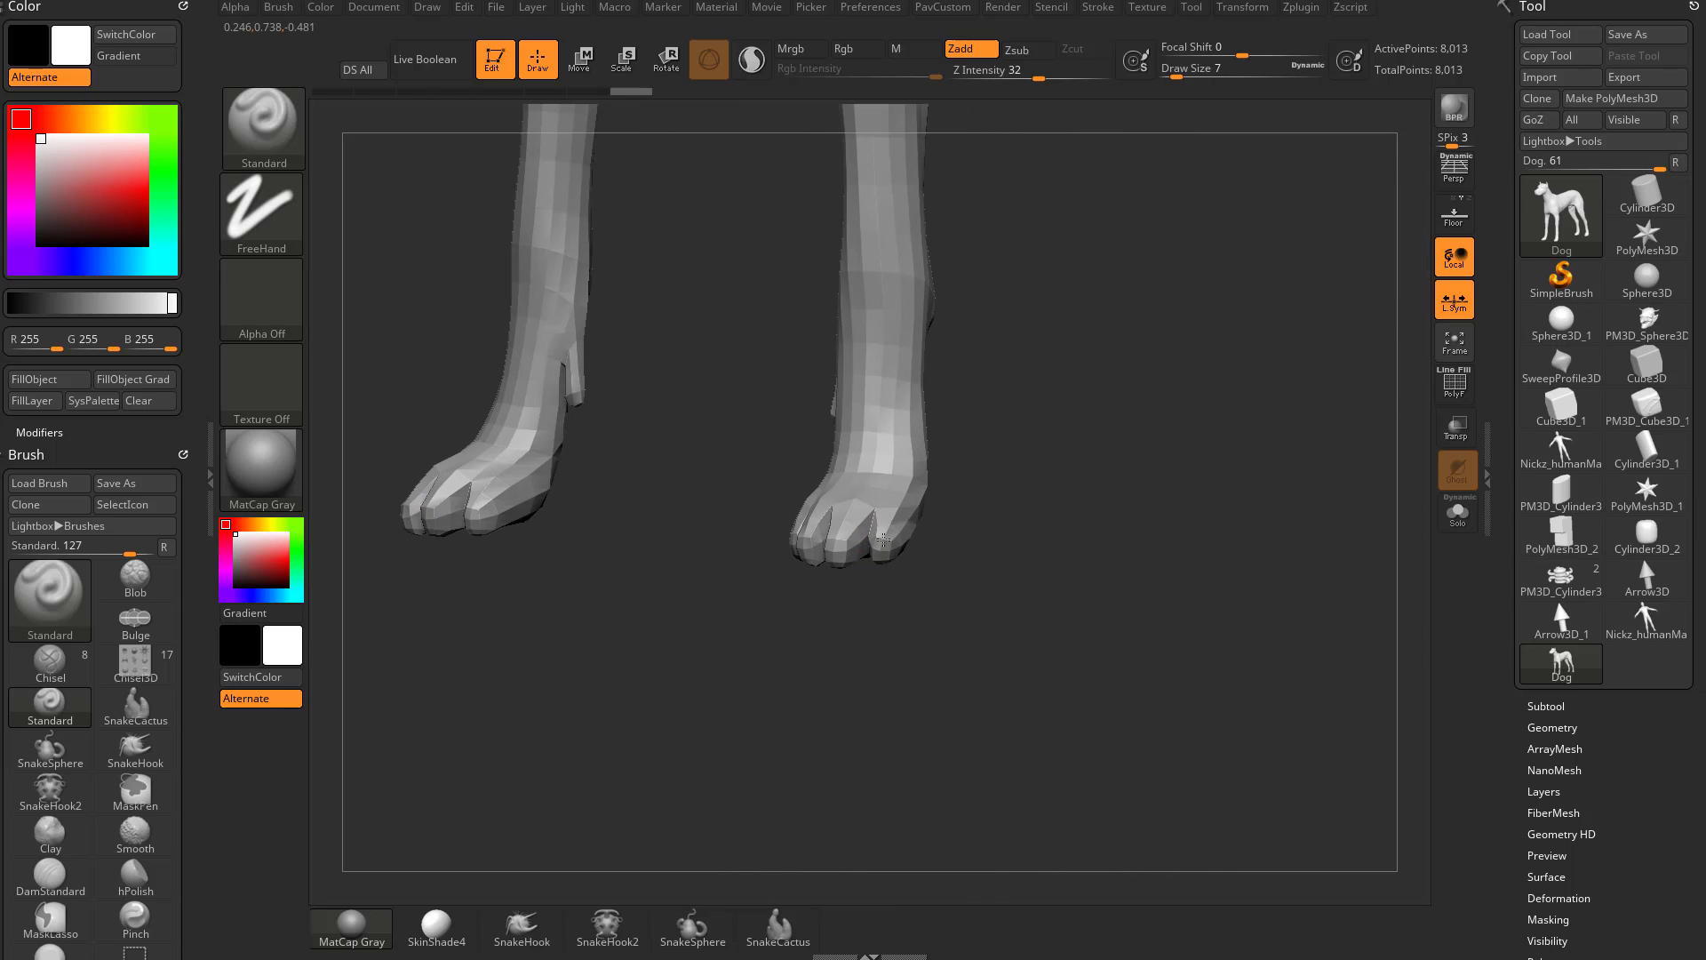
pyautogui.moveTo(1116, 502); pyautogui.dragTo(889, 552)
pyautogui.moveTo(1022, 438); pyautogui.dragTo(925, 551)
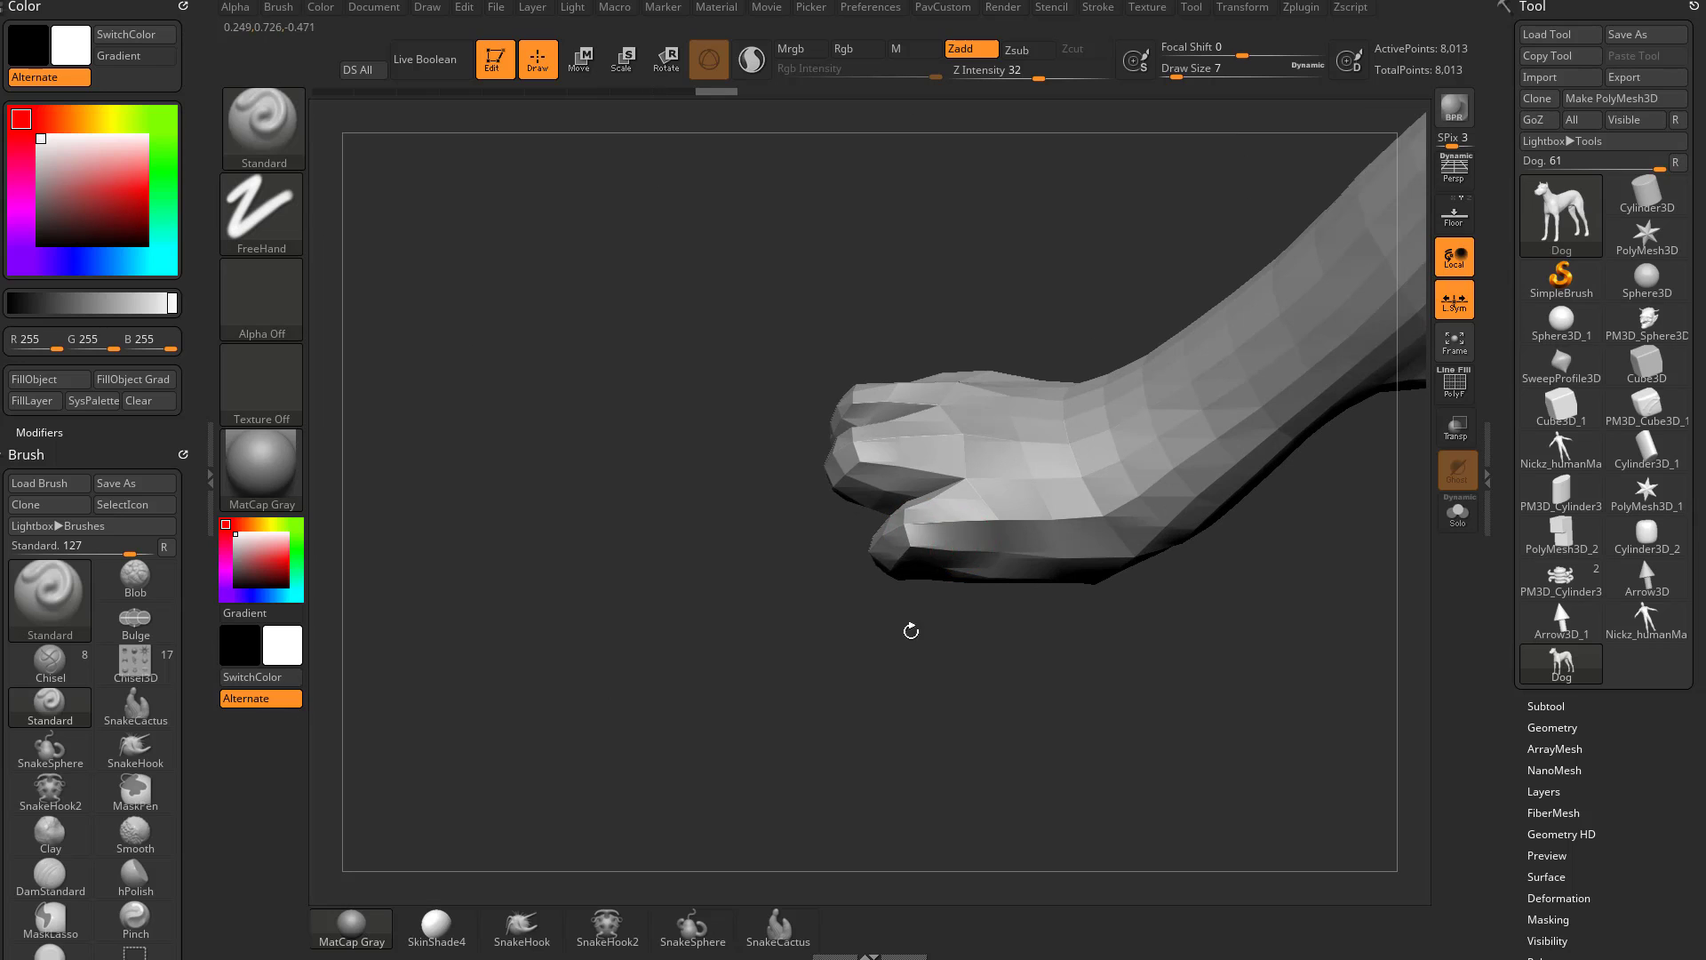
pyautogui.moveTo(911, 631); pyautogui.dragTo(874, 472)
pyautogui.moveTo(966, 434)
pyautogui.mouseDown()
pyautogui.moveTo(918, 434)
pyautogui.moveTo(876, 382)
pyautogui.mouseUp()
pyautogui.moveTo(1058, 233)
pyautogui.keyDown('alt'); pyautogui.mouseDown()
pyautogui.moveTo(1059, 359)
pyautogui.moveTo(1000, 378)
pyautogui.moveTo(1011, 358)
pyautogui.mouseUp(); pyautogui.keyUp('alt')
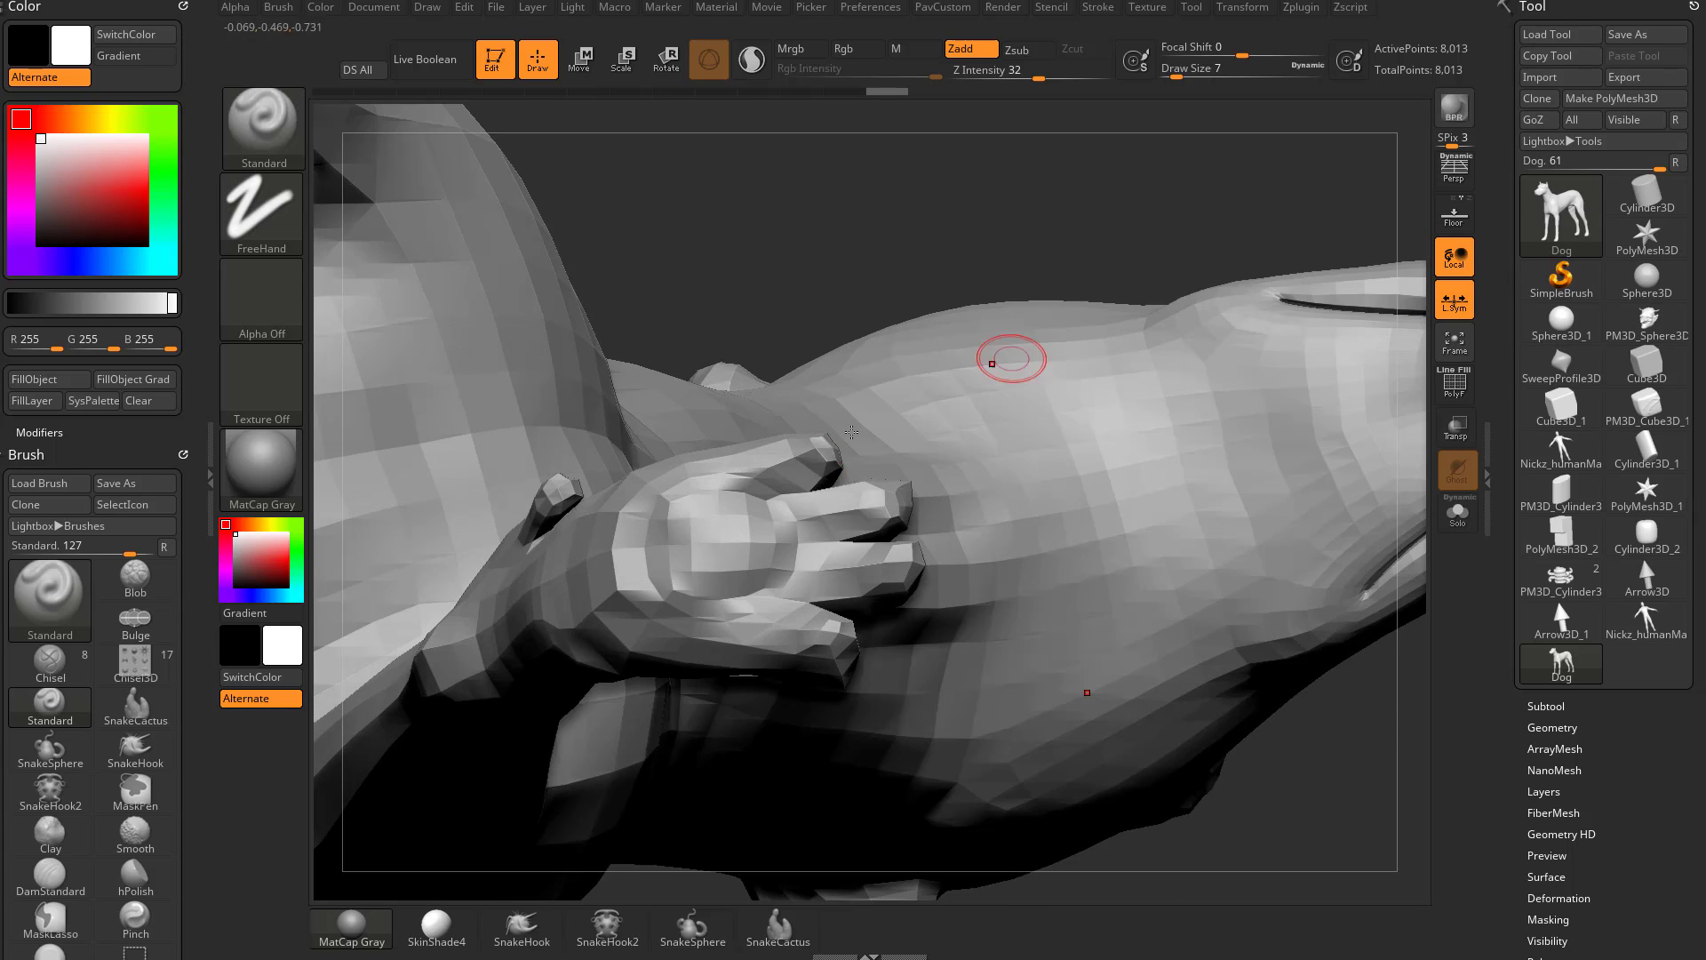
pyautogui.click(883, 342)
pyautogui.moveTo(883, 316)
pyautogui.mouseDown()
pyautogui.moveTo(872, 290)
pyautogui.moveTo(1045, 539)
pyautogui.moveTo(984, 438)
pyautogui.mouseUp()
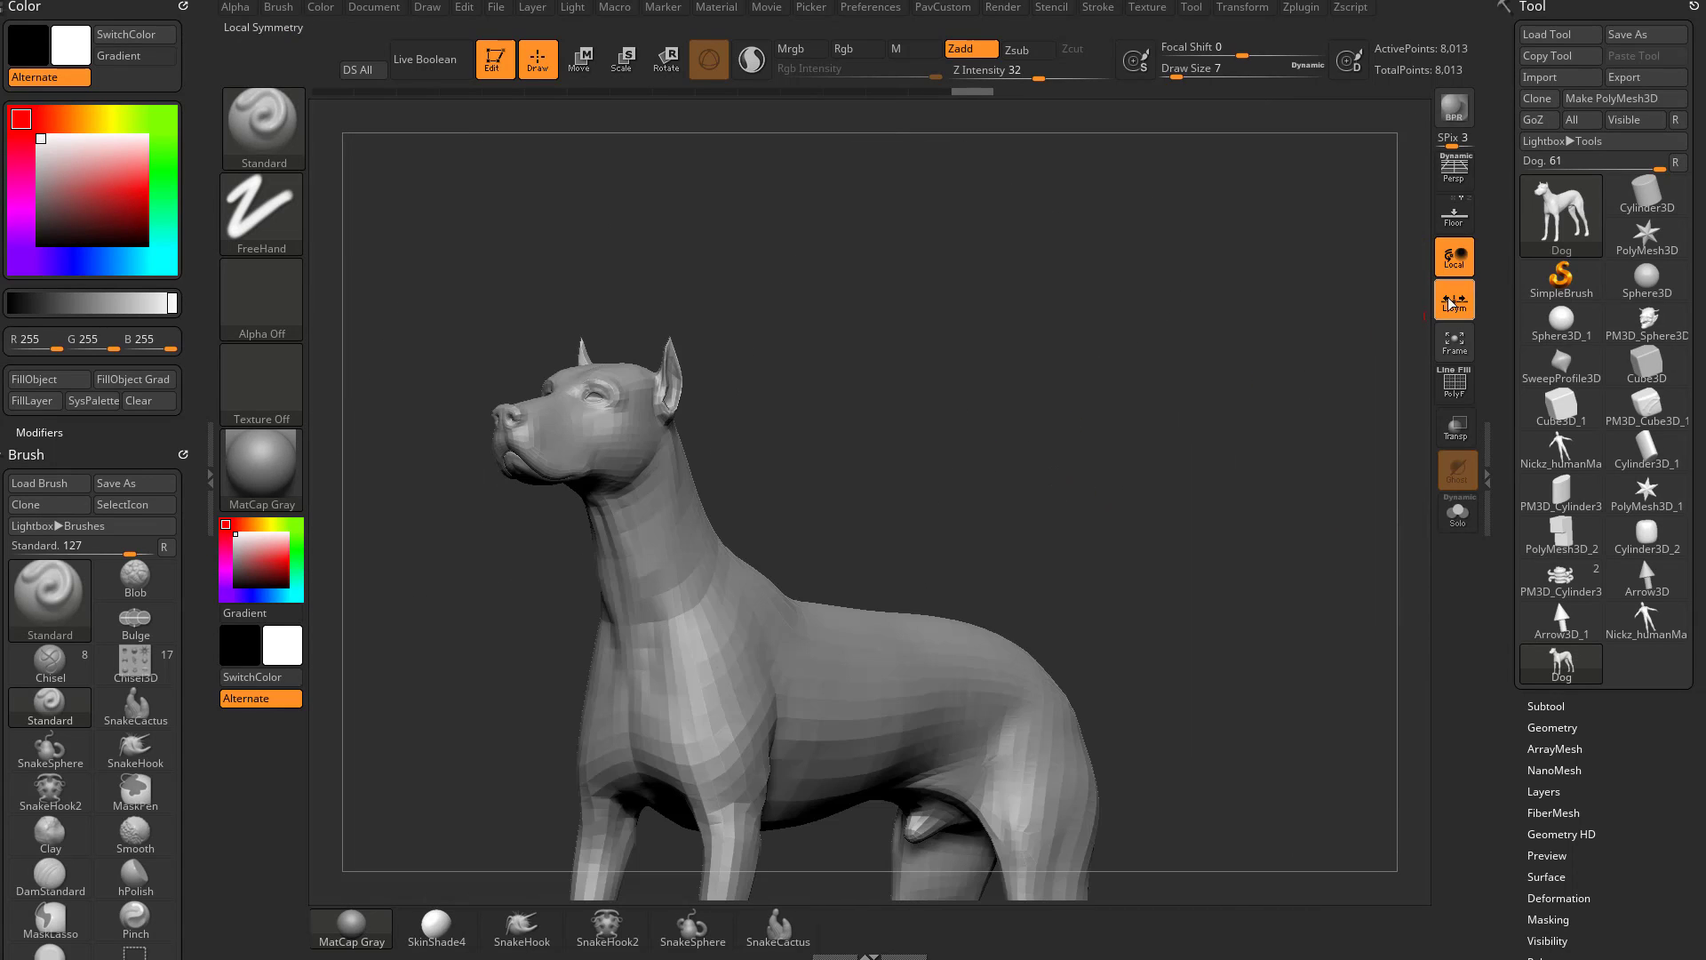
# - Turn off Local Transformations, set the Draw Size to 13 and bring the dog's head into close view
pyautogui.click(1450, 260)
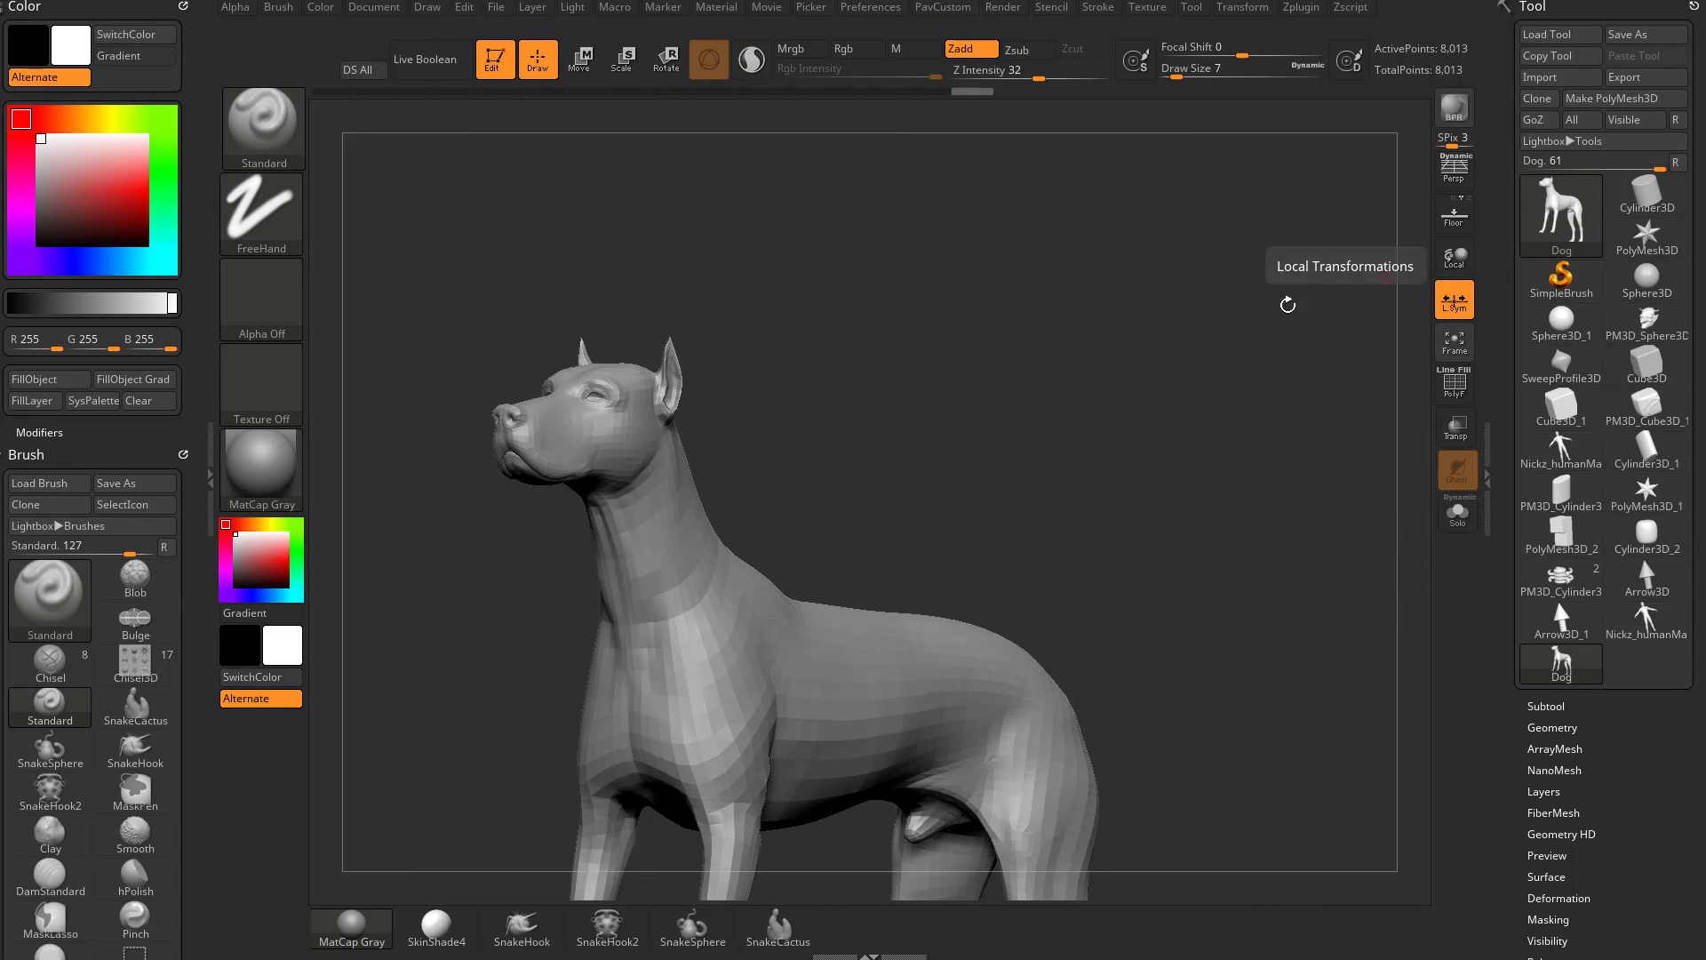
pyautogui.press('s')
pyautogui.moveTo(950, 446); pyautogui.dragTo(960, 445)
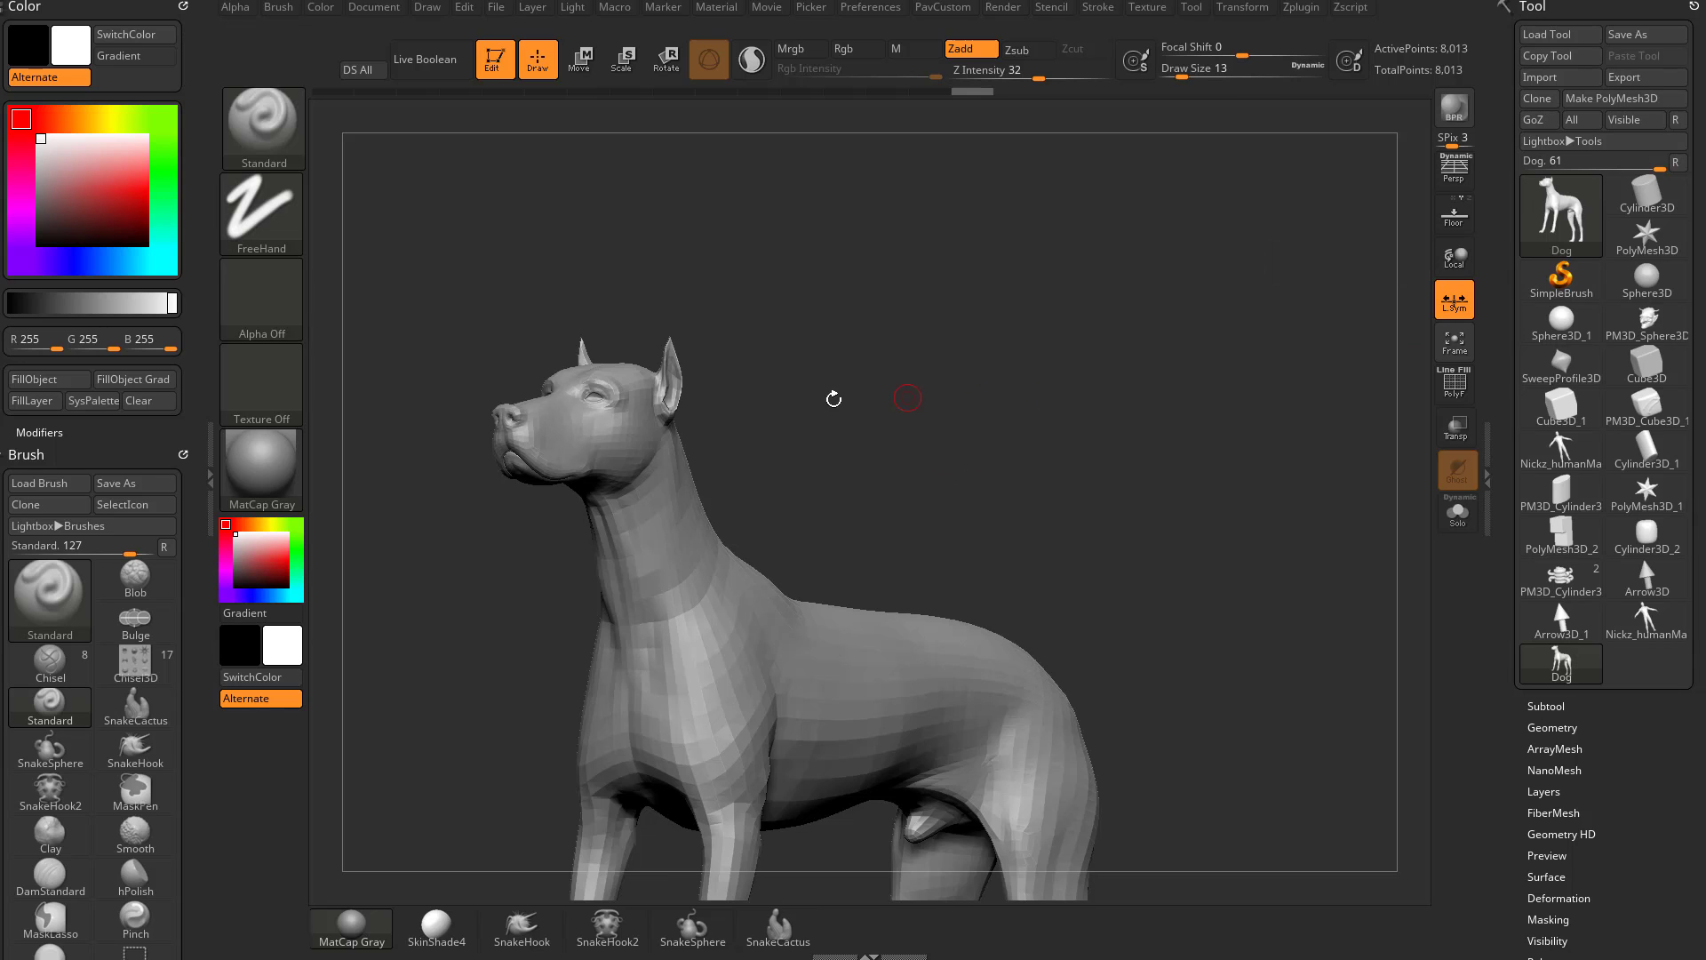
pyautogui.moveTo(806, 389)
pyautogui.keyDown('alt'); pyautogui.mouseDown()
pyautogui.moveTo(845, 408)
pyautogui.moveTo(884, 221)
pyautogui.moveTo(1093, 465)
pyautogui.mouseUp(); pyautogui.keyUp('alt')
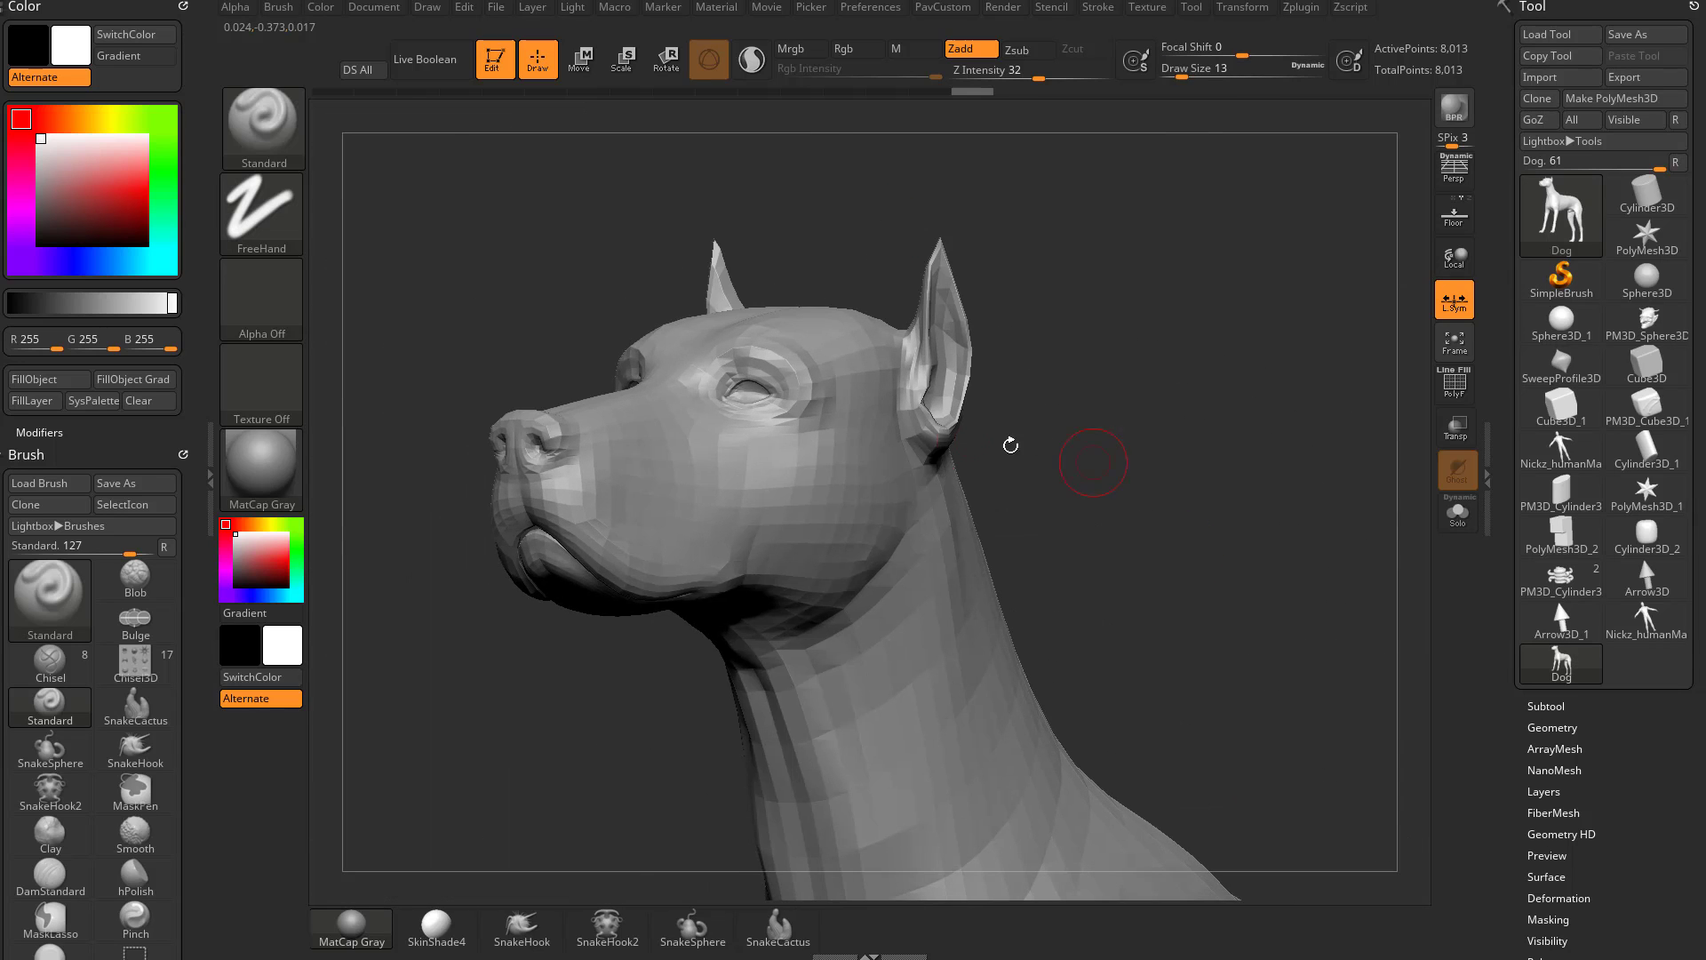
# - Set the Draw Size to 16, rotate around the head without local pivoting and touch the nose with a Draw Size of 5
pyautogui.press('s')
pyautogui.moveTo(861, 496); pyautogui.dragTo(770, 493)
pyautogui.press('s')
pyautogui.moveTo(552, 514); pyautogui.dragTo(567, 526)
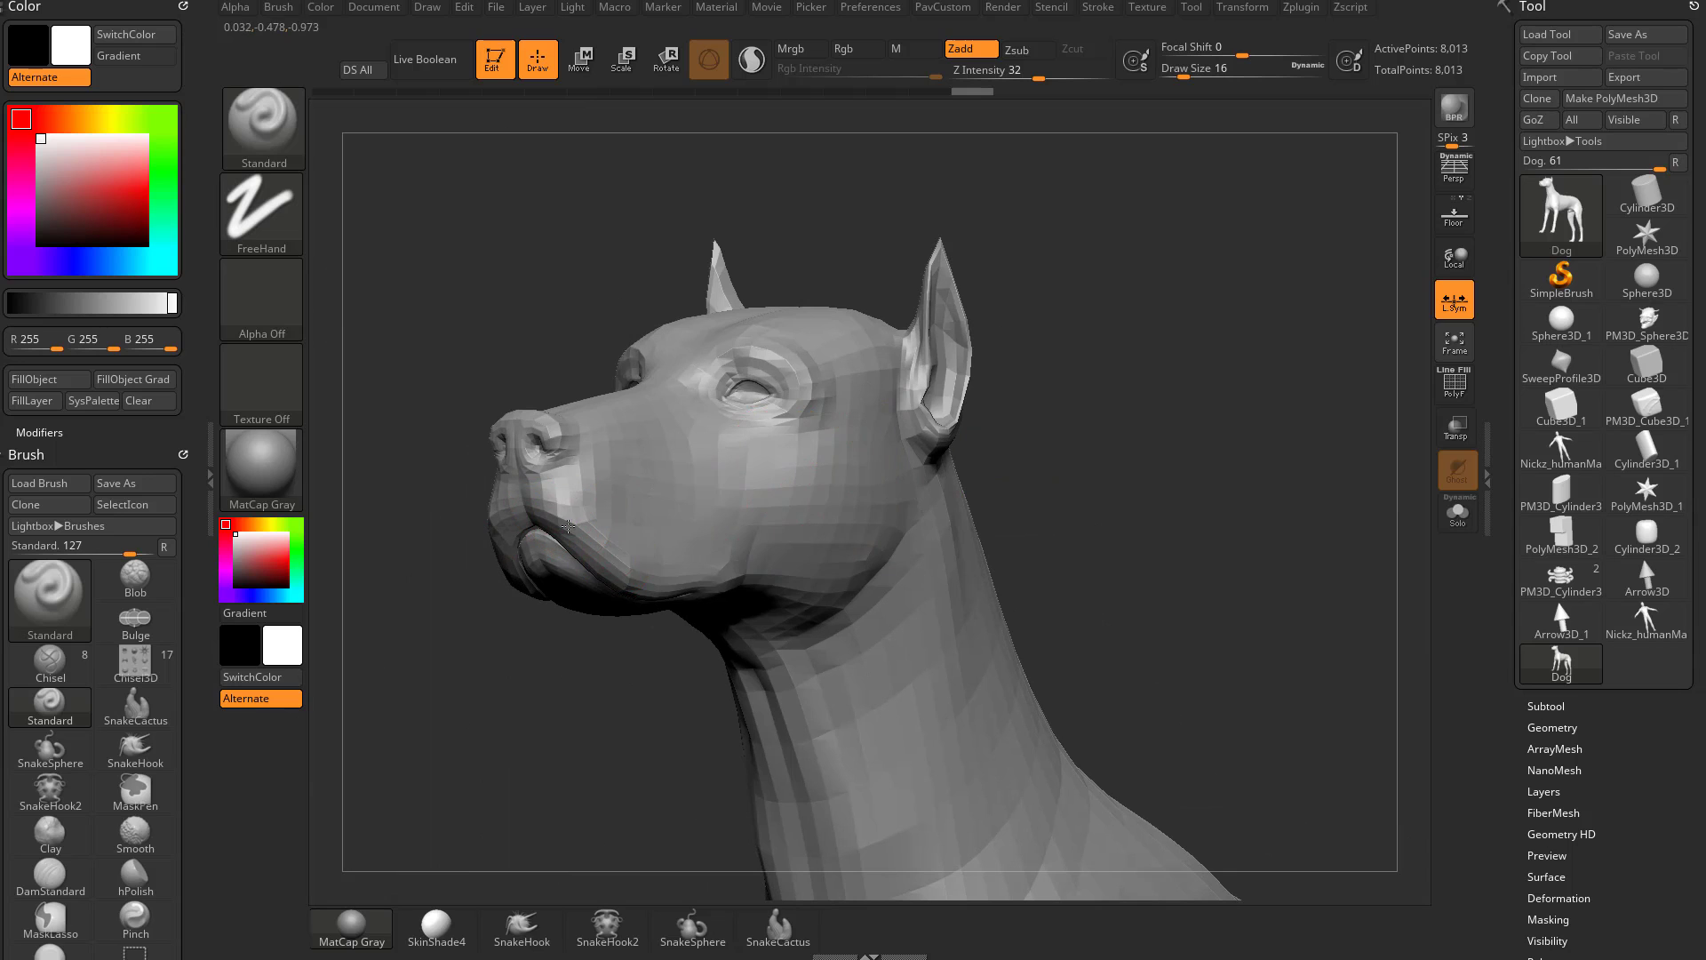
pyautogui.moveTo(469, 673); pyautogui.dragTo(480, 690)
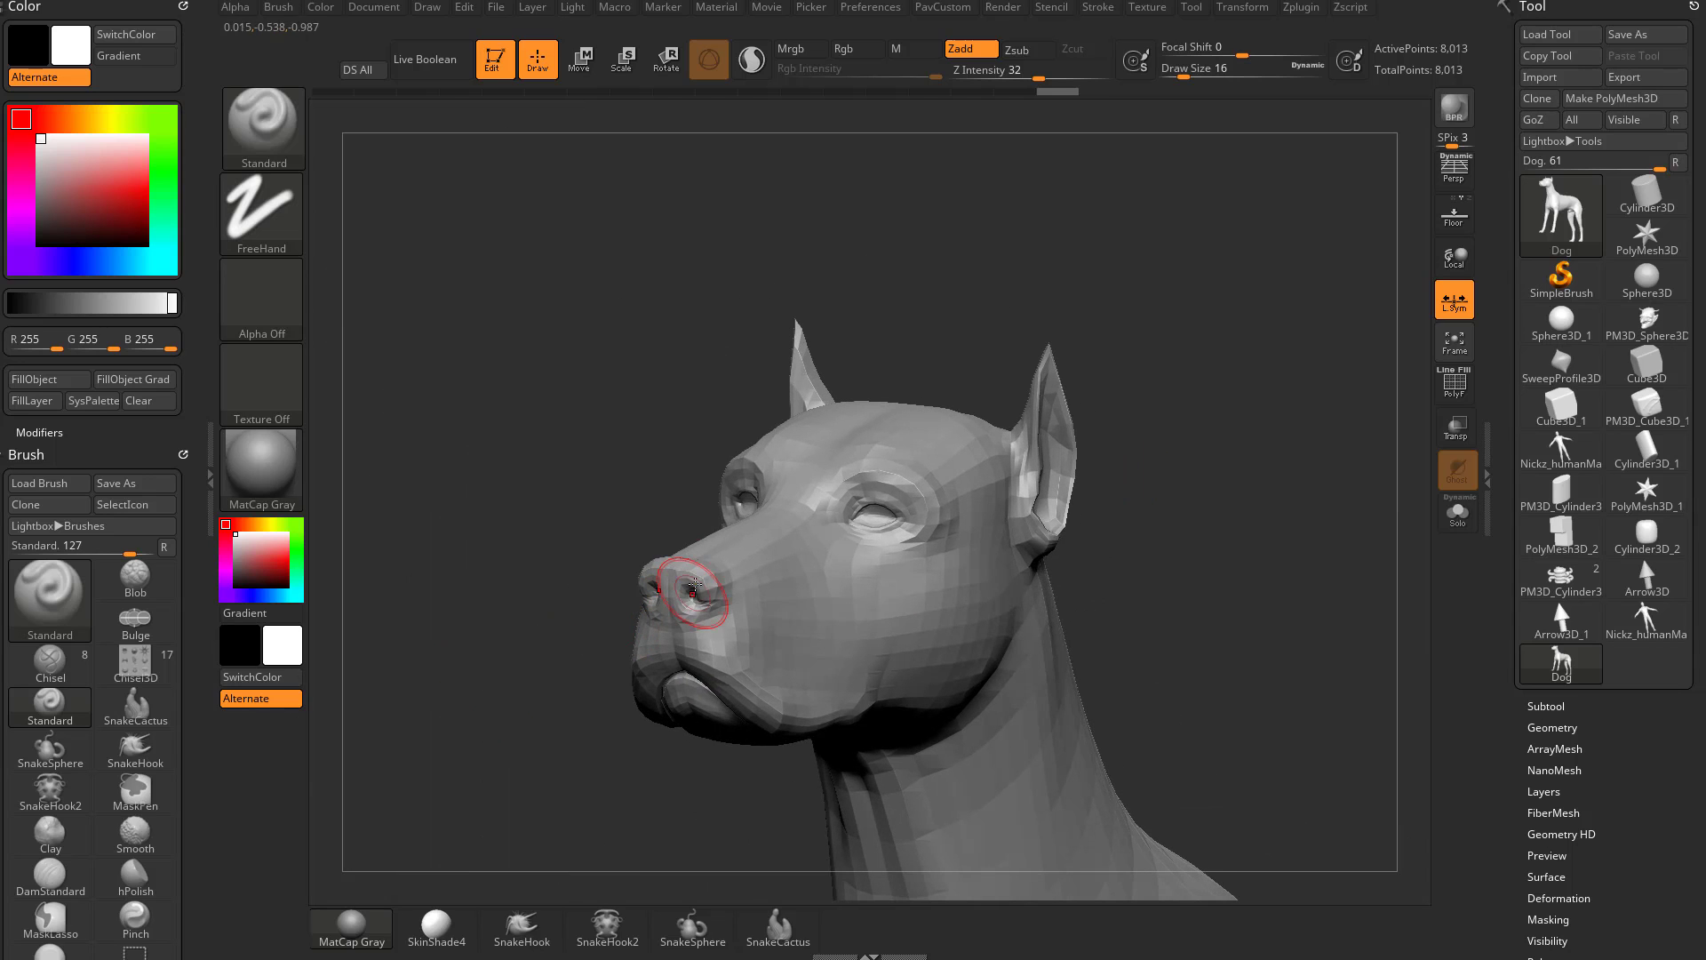
pyautogui.moveTo(718, 609); pyautogui.dragTo(712, 587)
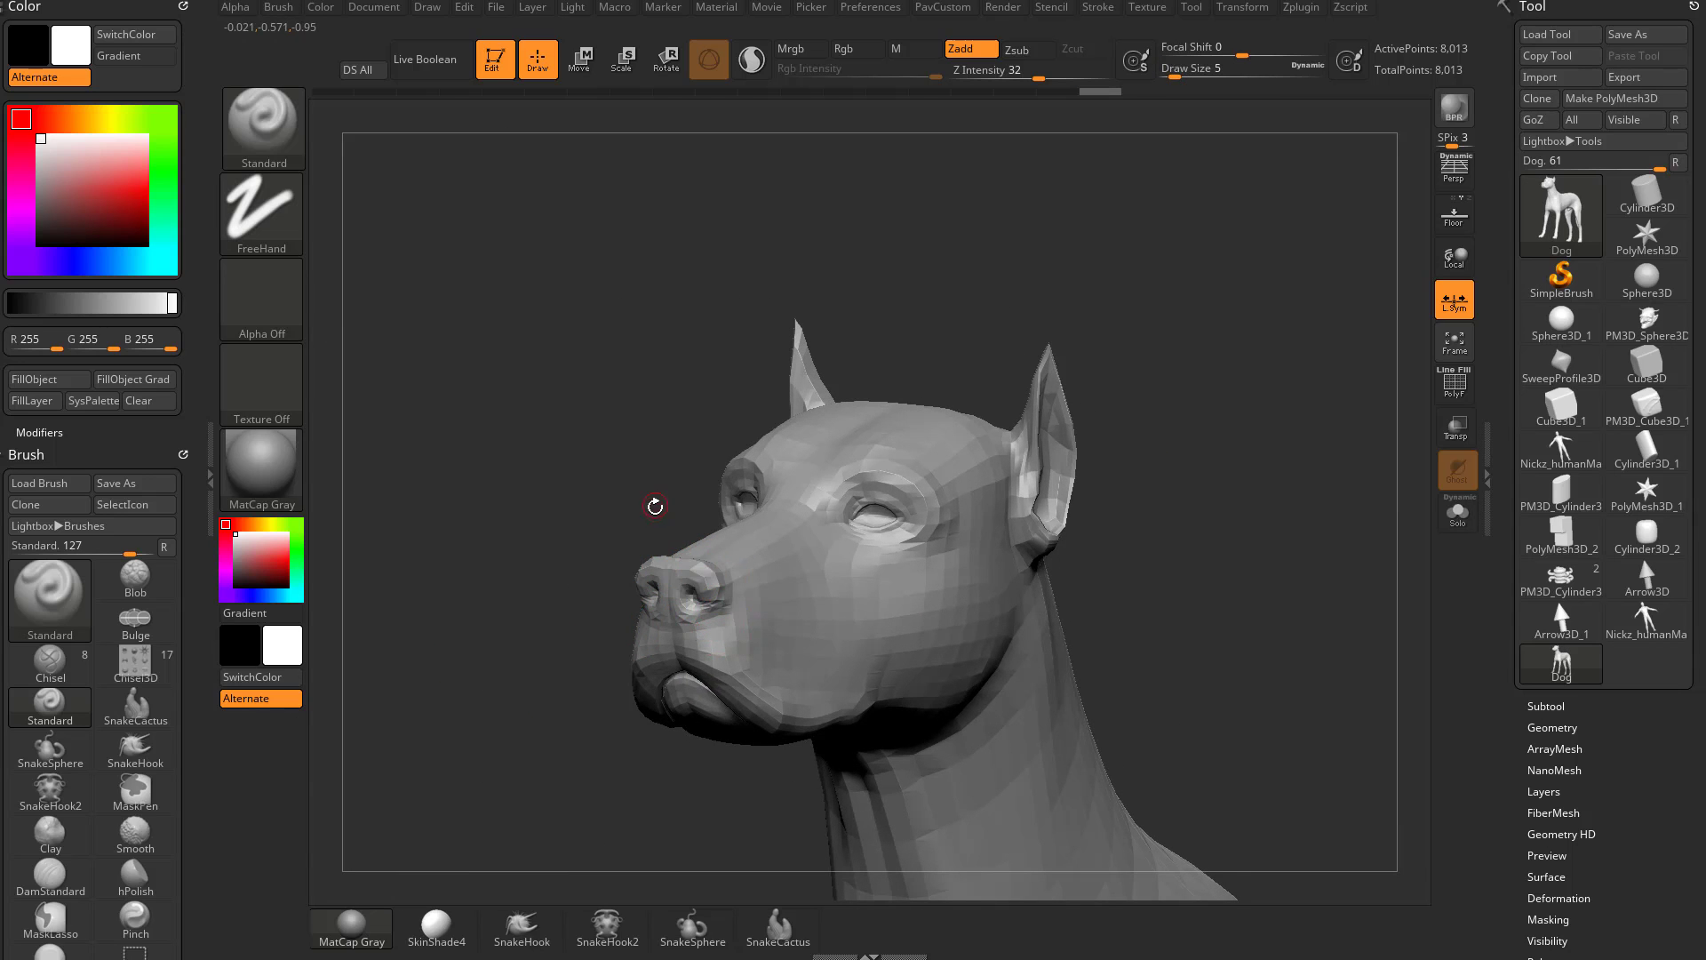
pyautogui.moveTo(655, 505); pyautogui.dragTo(540, 694)
pyautogui.moveTo(715, 638); pyautogui.dragTo(860, 476)
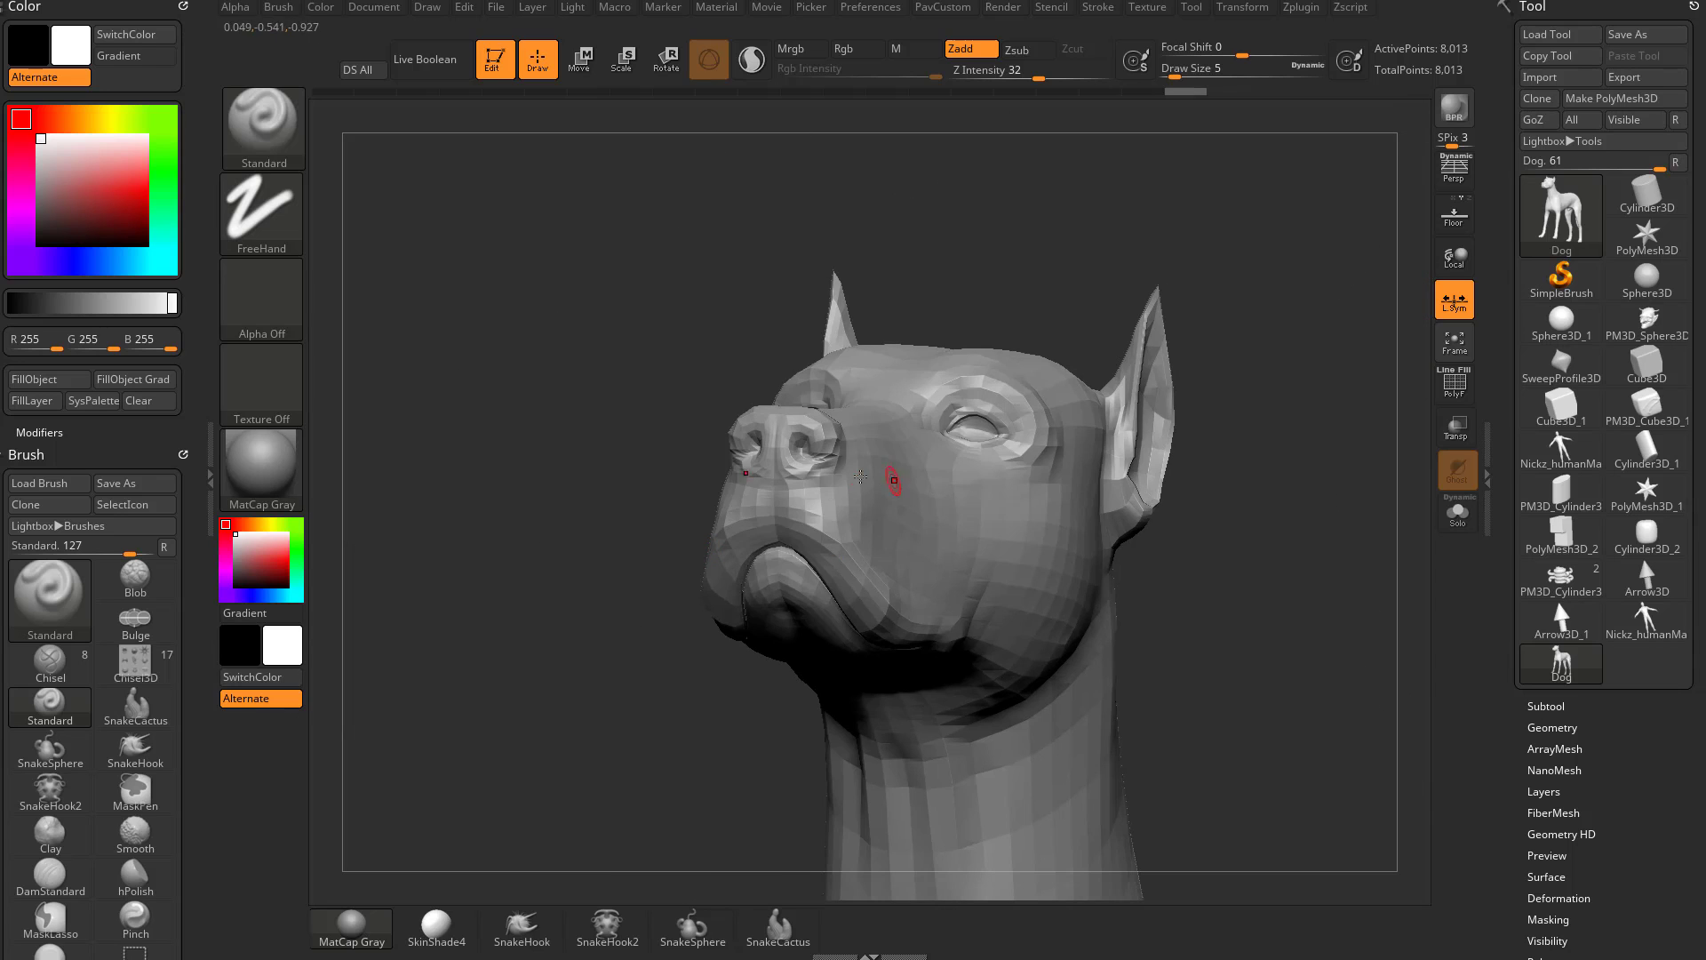
# - Turn on Local Transformations and rotate the dog's head around the muzzle to inspect the nose and mouth from below and the side
pyautogui.click(1462, 259)
pyautogui.moveTo(1246, 346); pyautogui.dragTo(1120, 404)
pyautogui.moveTo(789, 497); pyautogui.dragTo(716, 450)
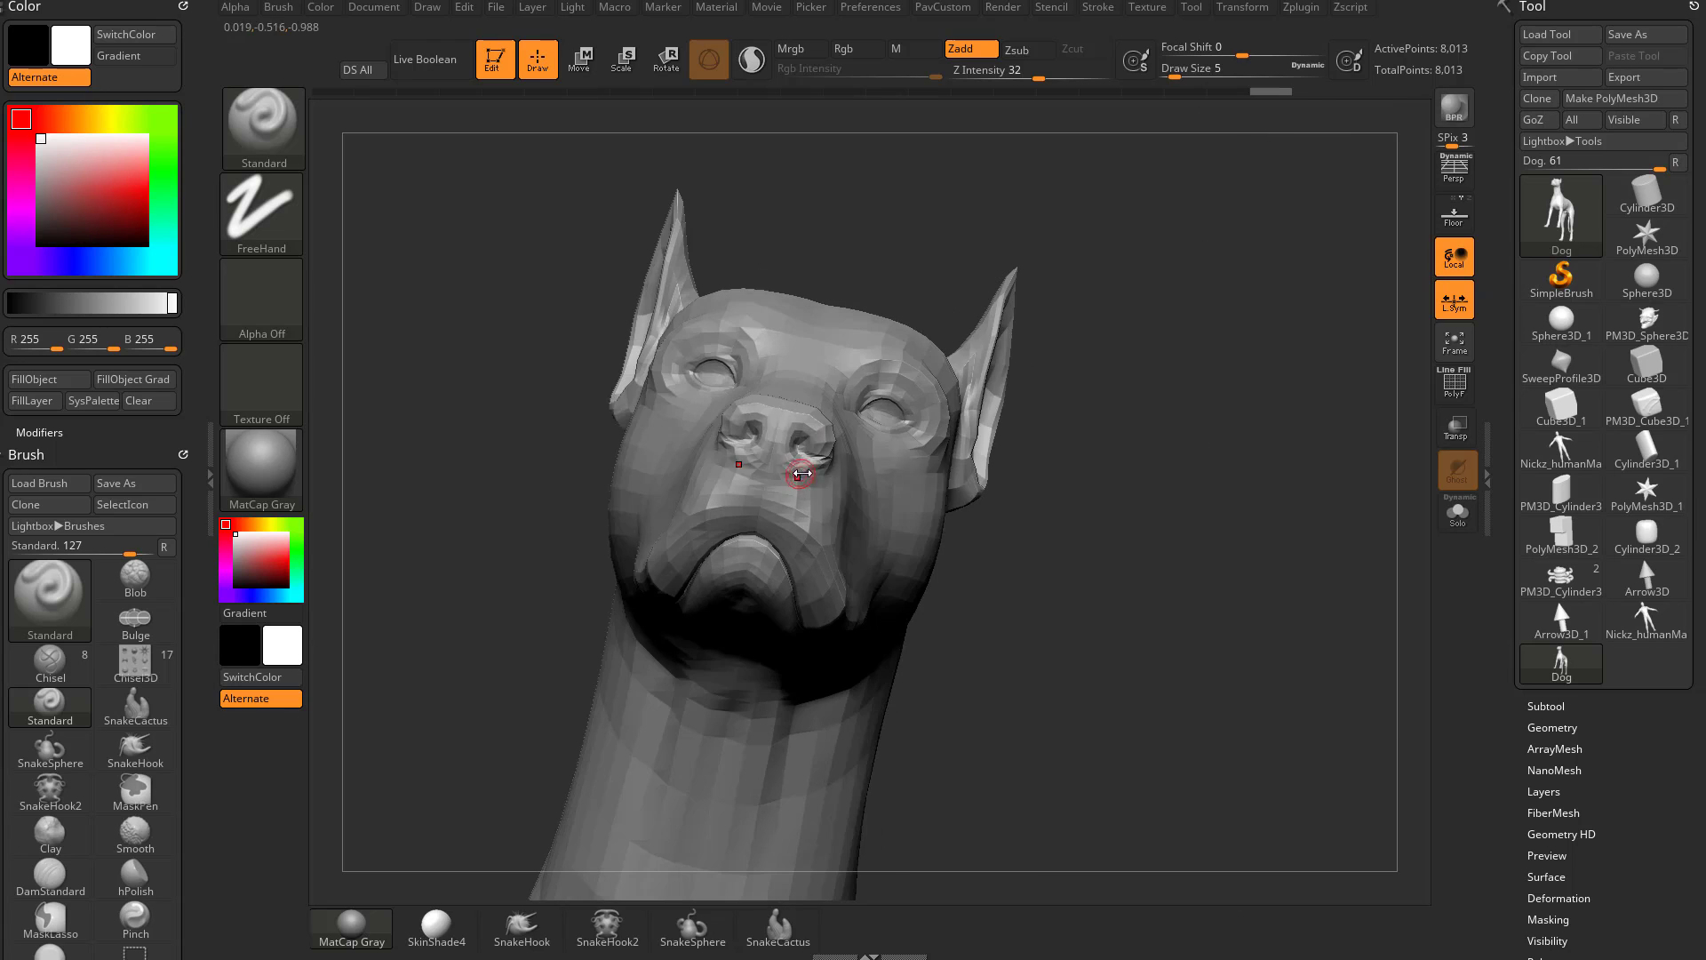
pyautogui.moveTo(1111, 390)
pyautogui.mouseDown()
pyautogui.moveTo(853, 440)
pyautogui.moveTo(694, 558)
pyautogui.moveTo(952, 433)
pyautogui.moveTo(799, 513)
pyautogui.mouseUp()
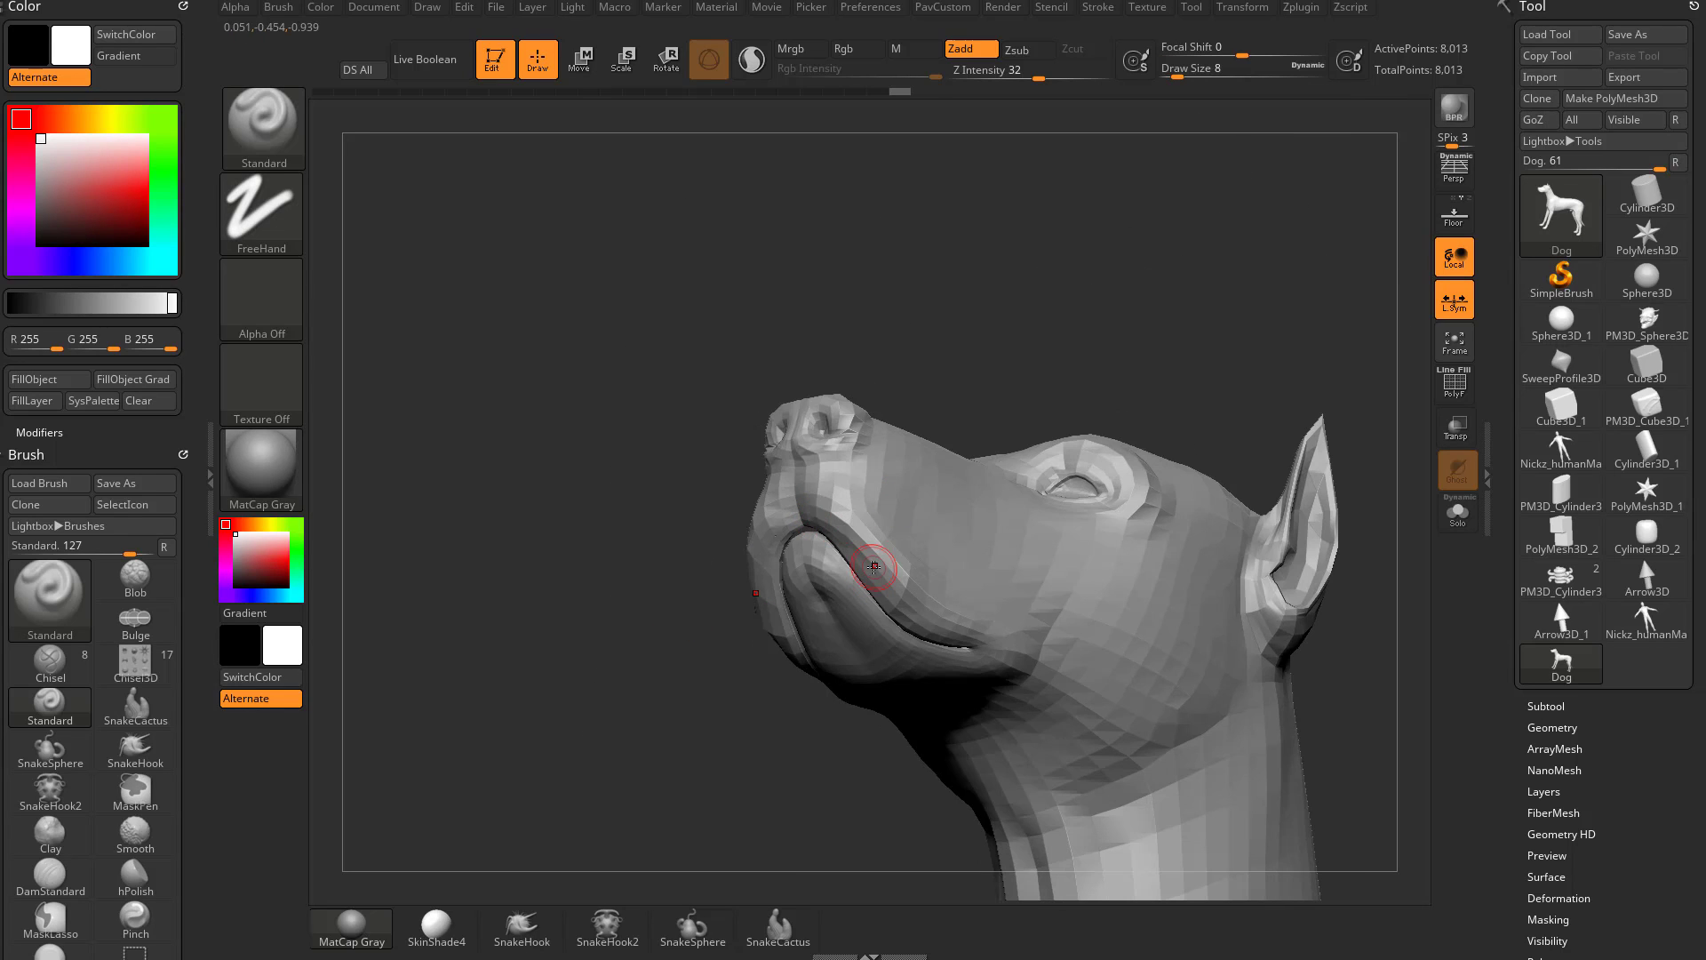